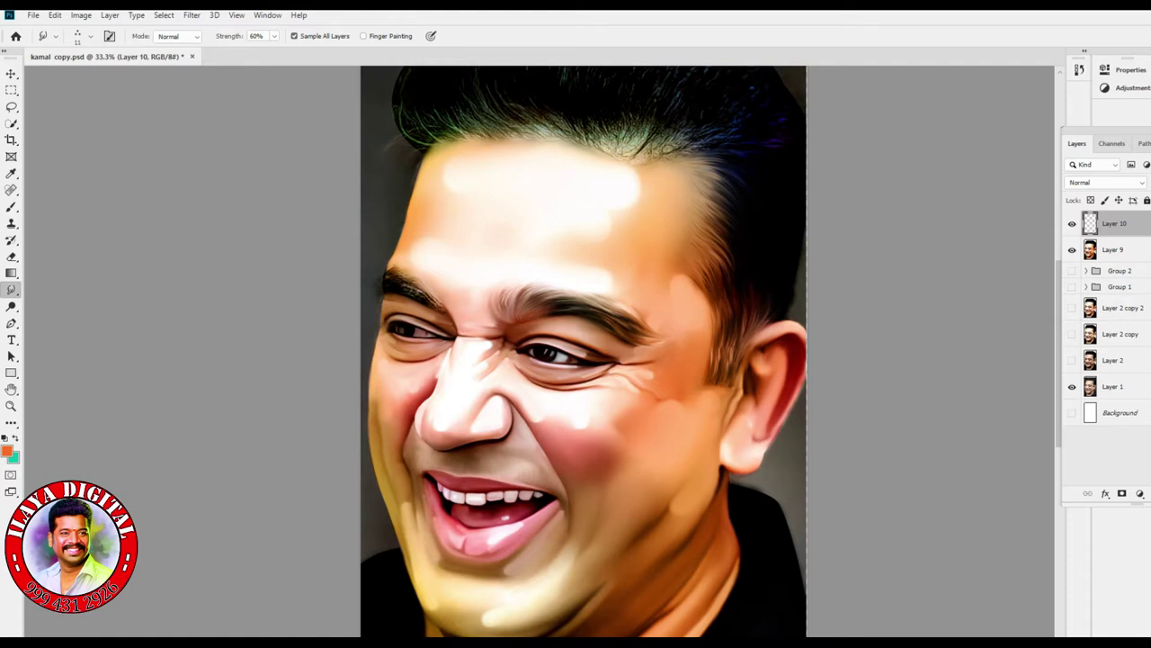
- Switch the Smudge tool to a soft round 20 px tip and smooth the outer eye white of the right-hand eye on Layer 9
key(ctrl+1)
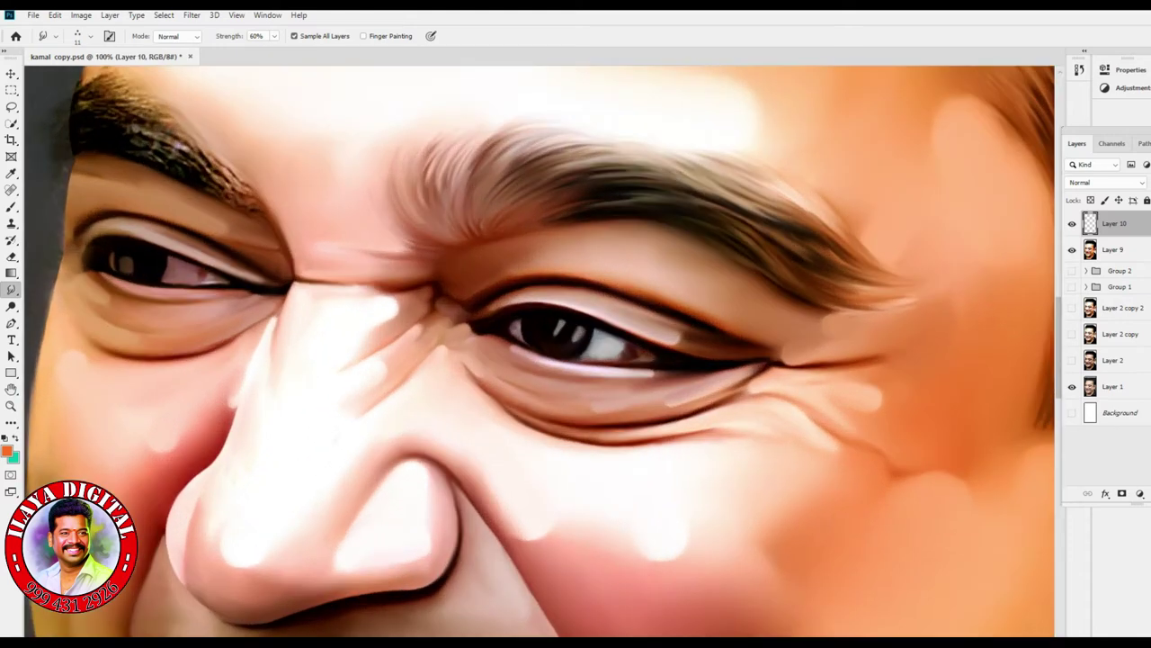
scroll(545, 351, up, 2)
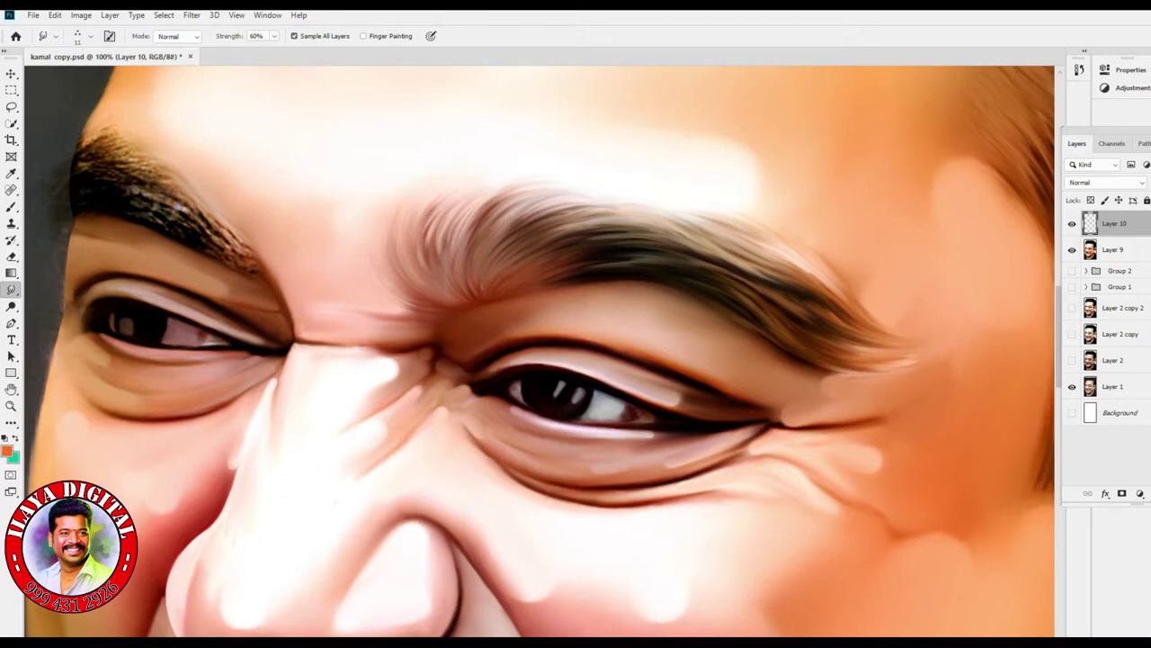
key(ctrl+plus)
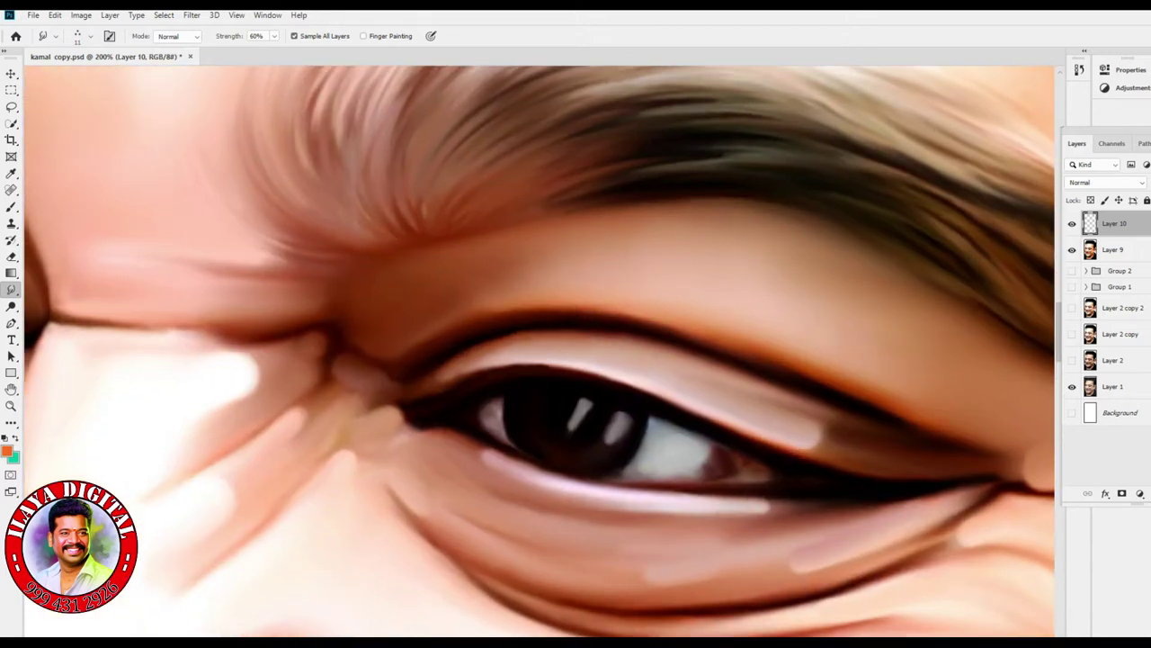
scroll(540, 350, down, 7)
scroll(540, 351, right, 4)
scroll(539, 351, down, 2)
scroll(539, 350, right, 1)
right_click(544, 189)
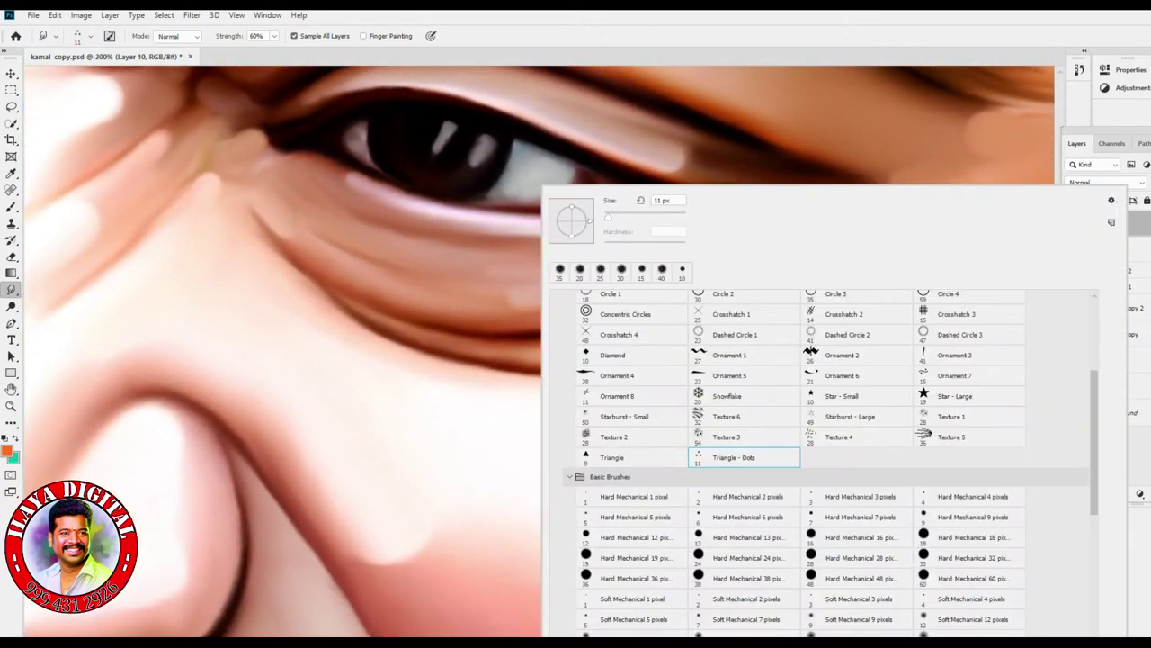
click(559, 270)
key(Return)
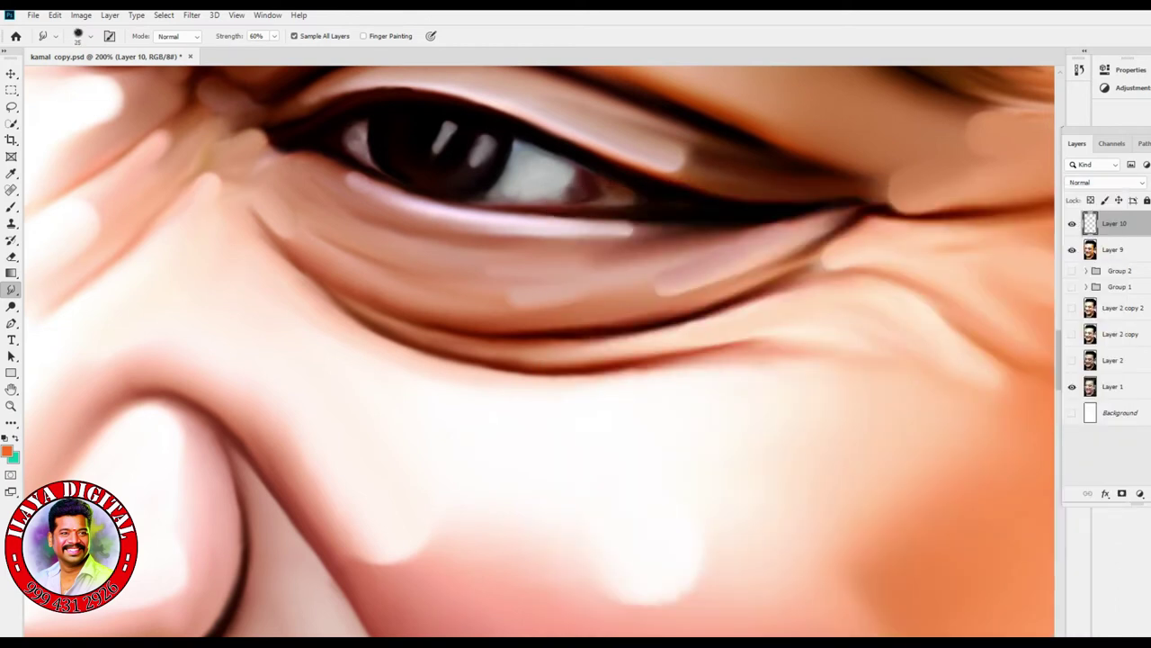
click(1113, 249)
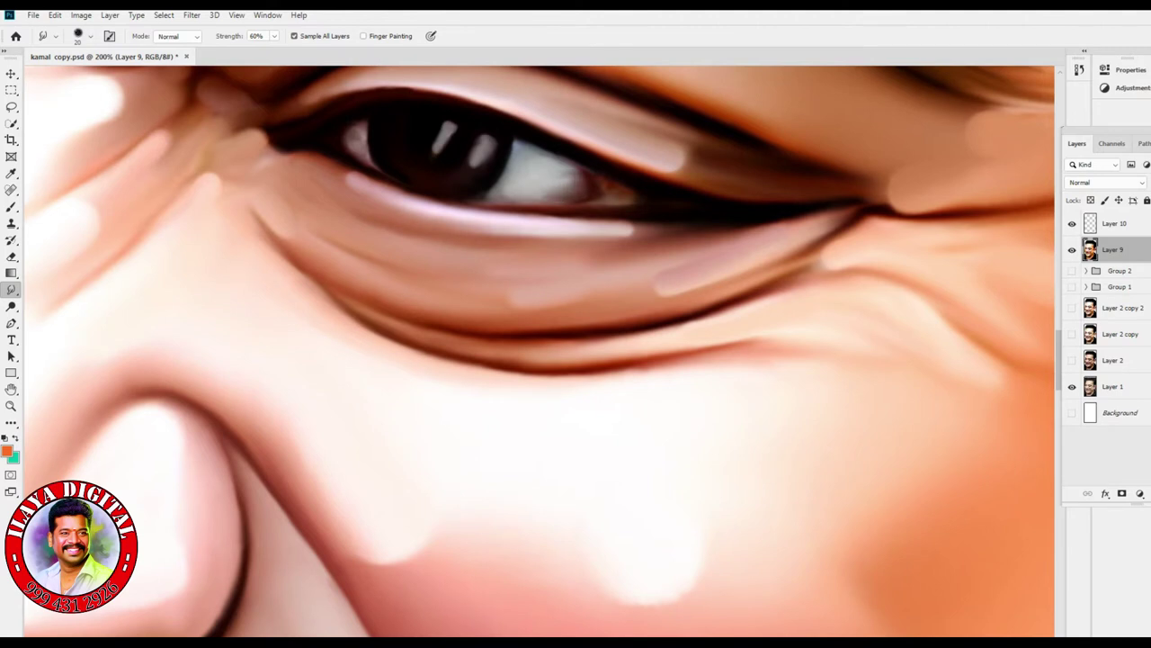
- Set the Smudge tool to the Triangle - Dots brush at 80% strength and make Layer 10 active for the left-hand eyebrow
drag(539, 180, 1035, 405)
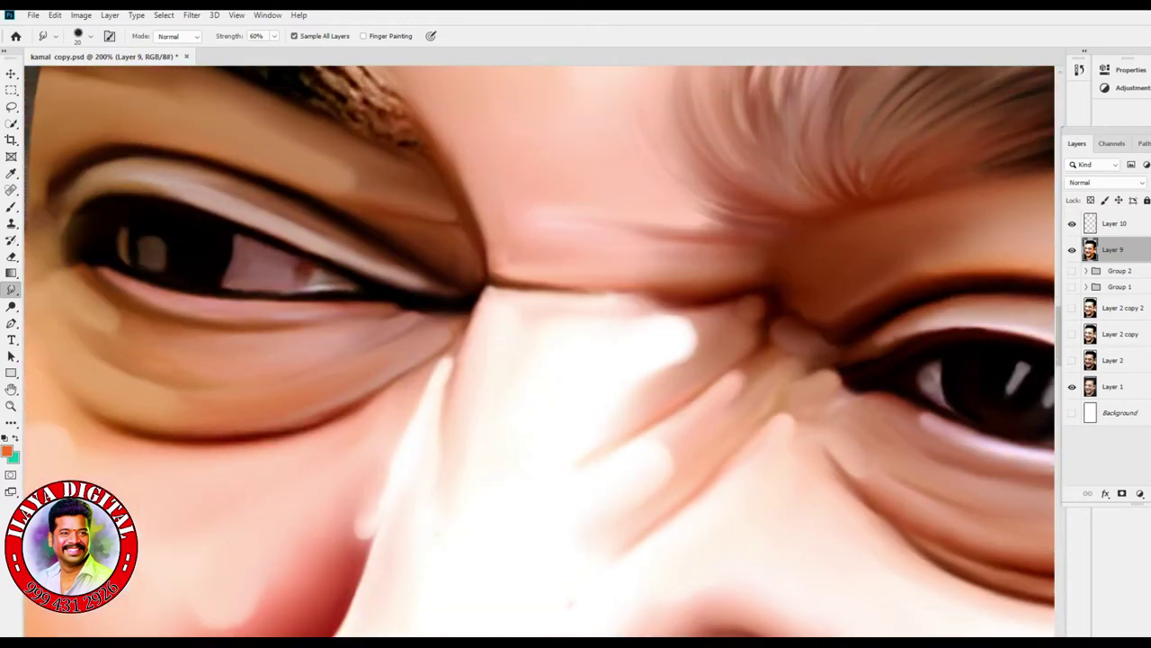
drag(539, 225, 556, 499)
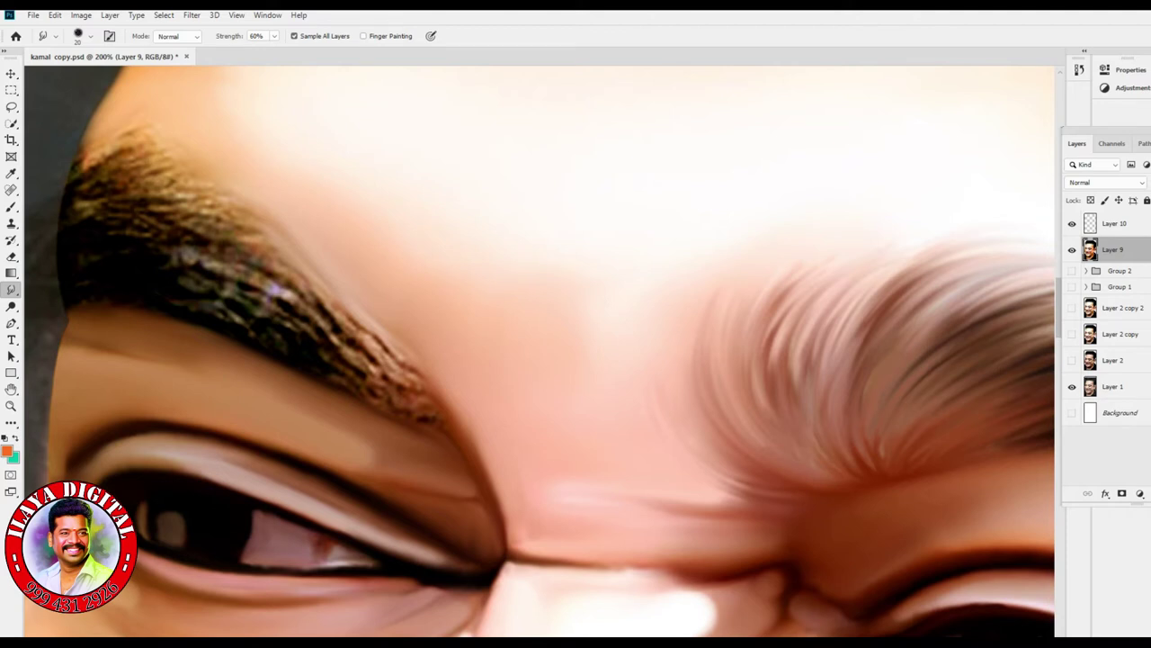
right_click(405, 189)
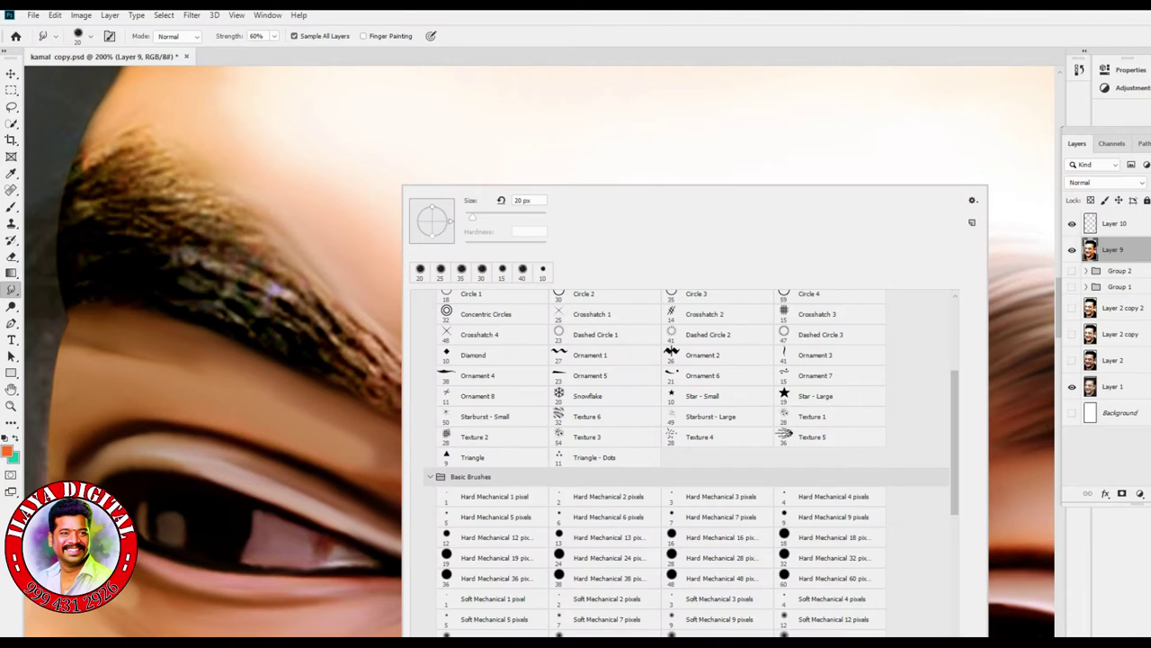
scroll(684, 459, up, 4)
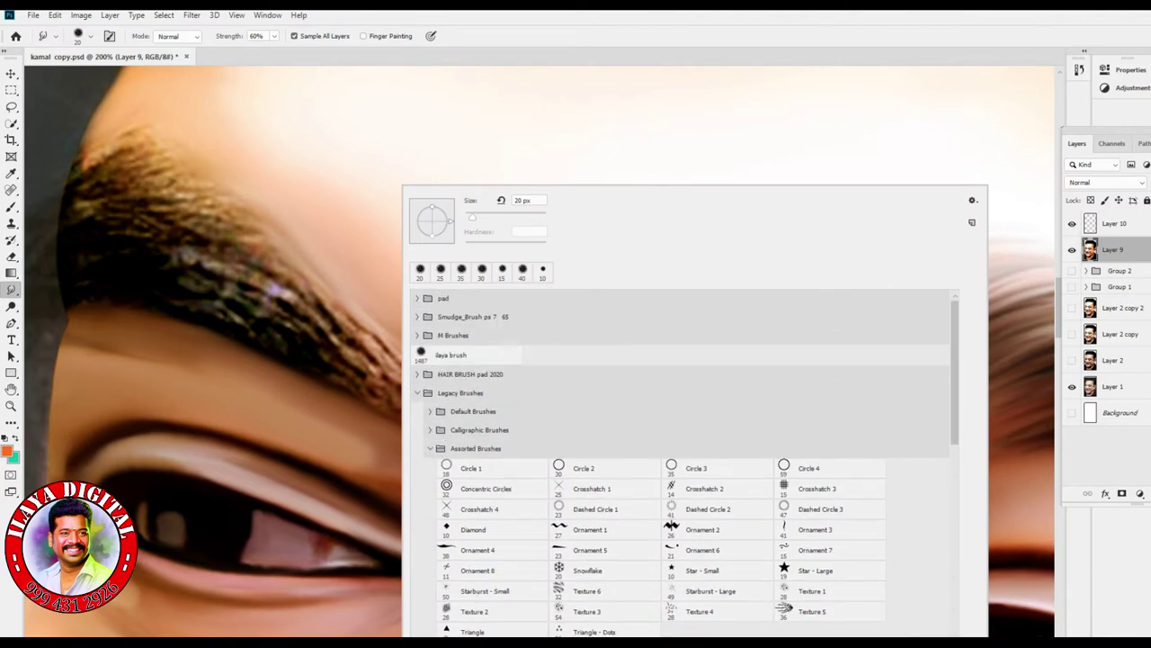
scroll(684, 459, down, 3)
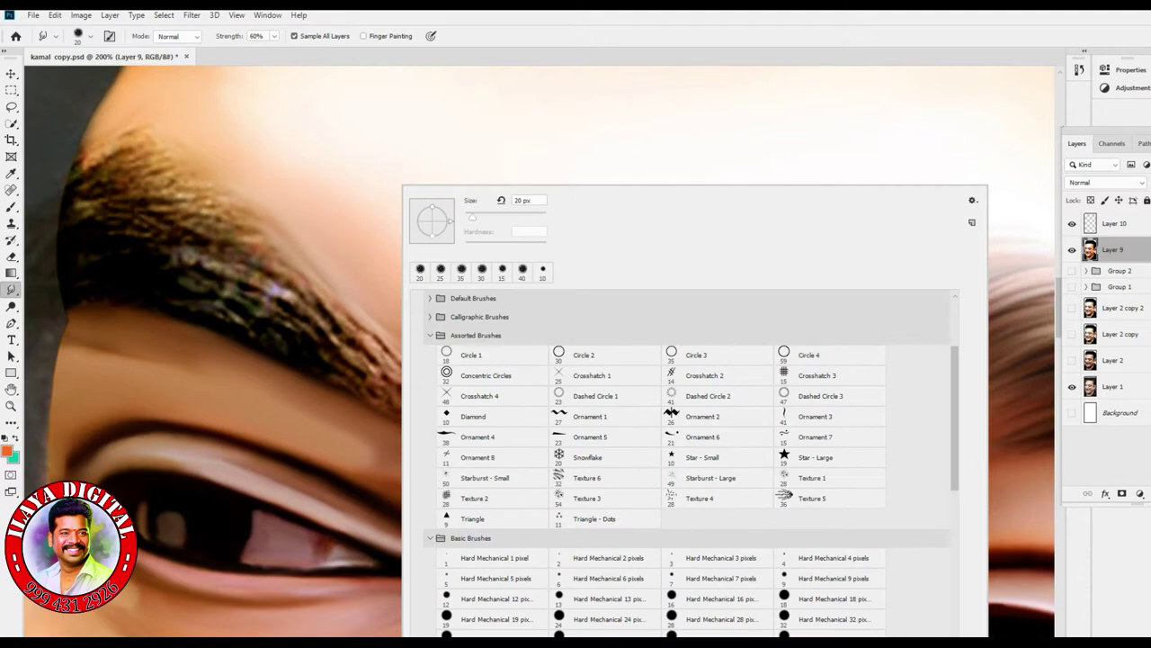
click(594, 518)
key(Return)
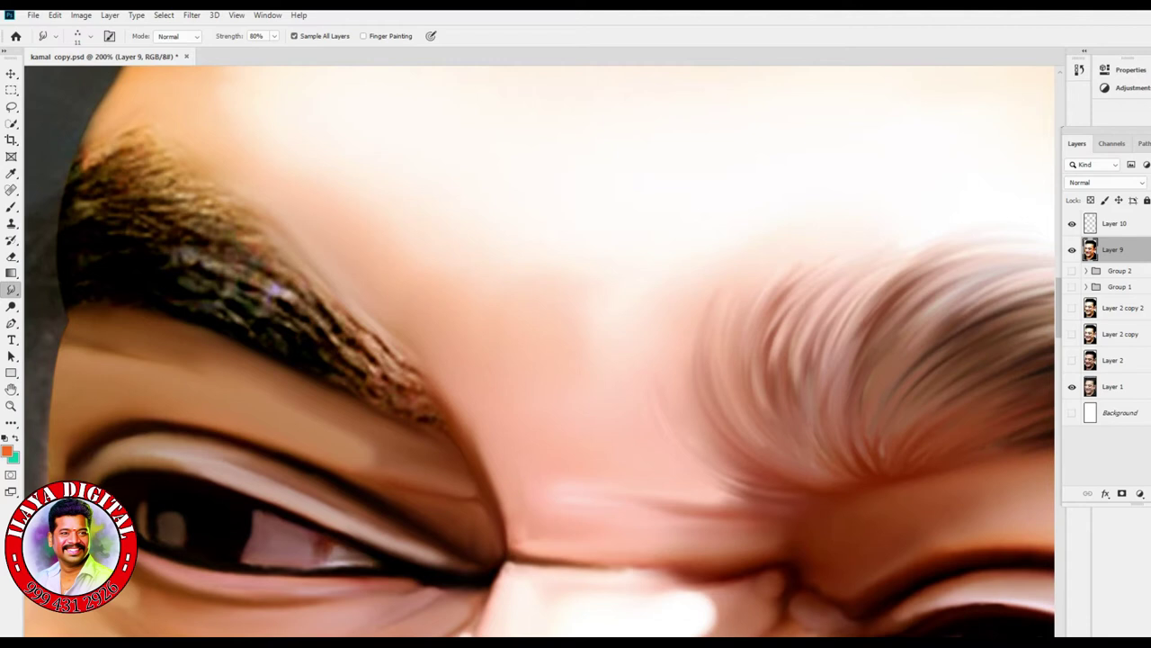
click(1114, 223)
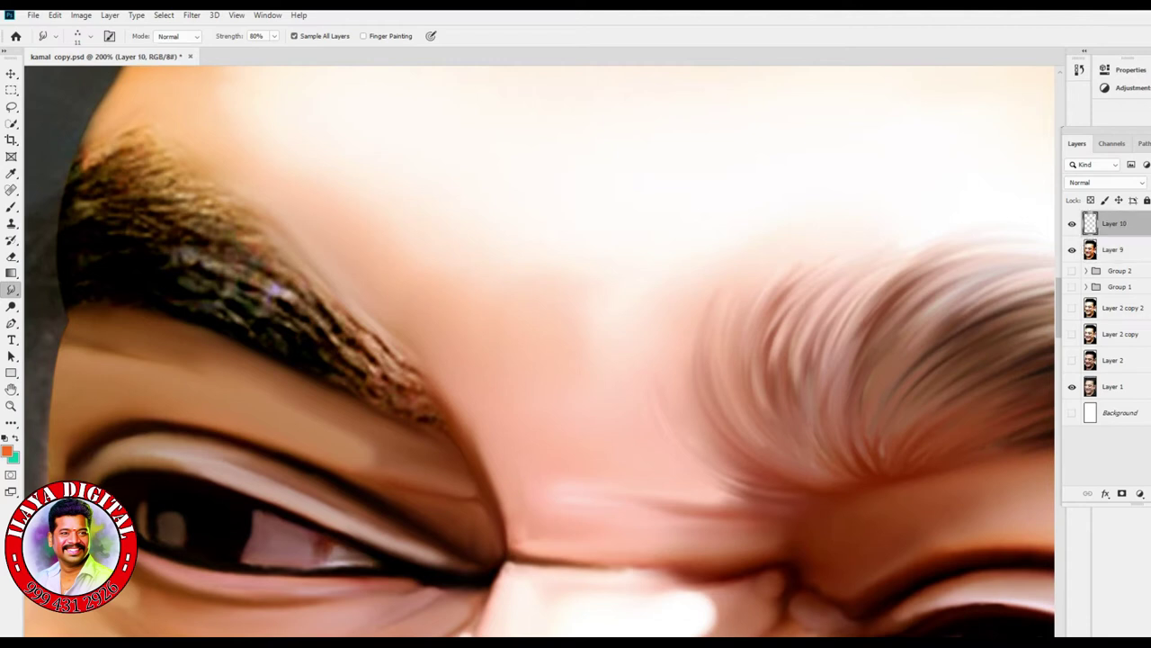
- Try smudging hairs from the left-hand eyebrow's outer end across the face outline
scroll(99, 378, up, 2)
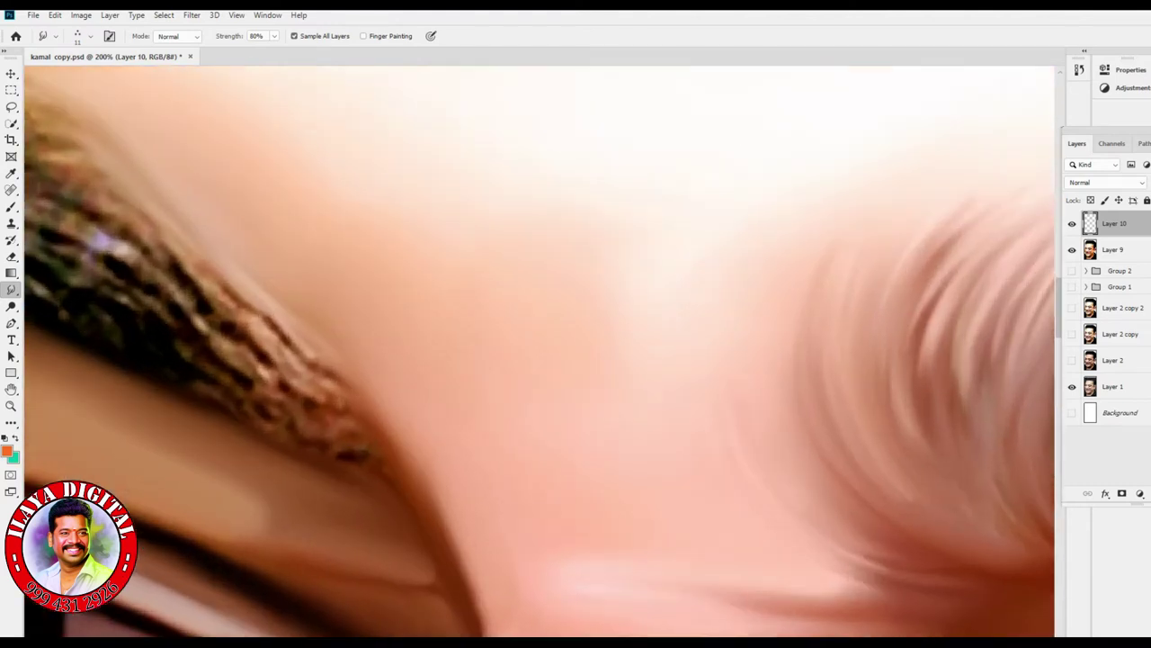
scroll(540, 351, up, 3)
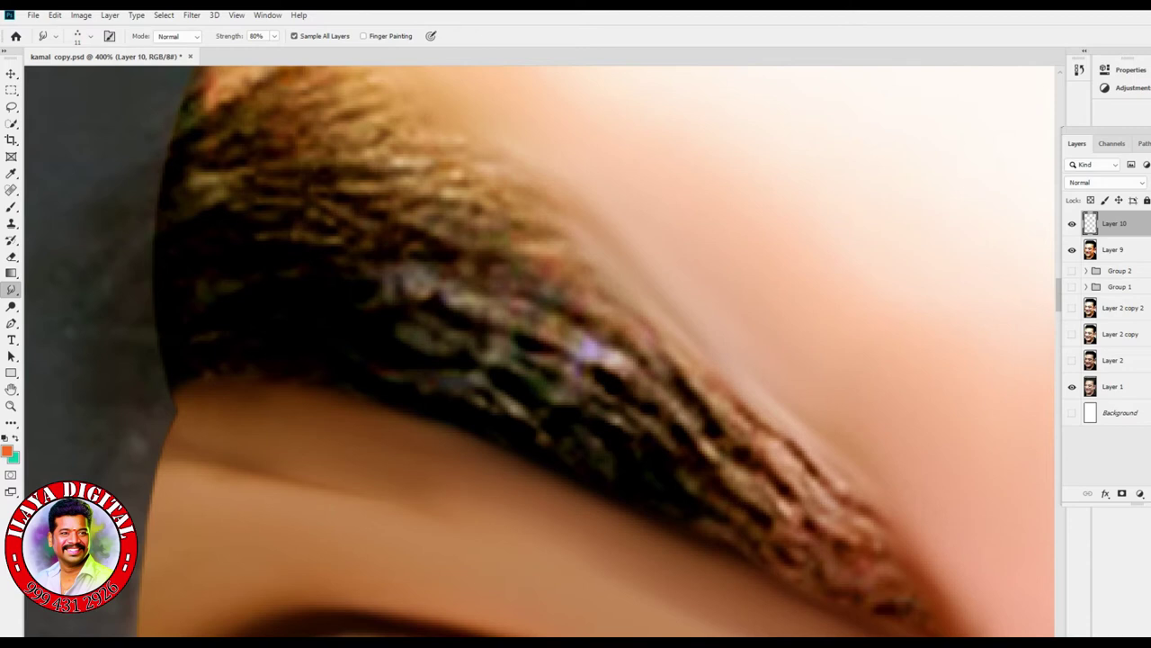
drag(207, 196, 146, 232)
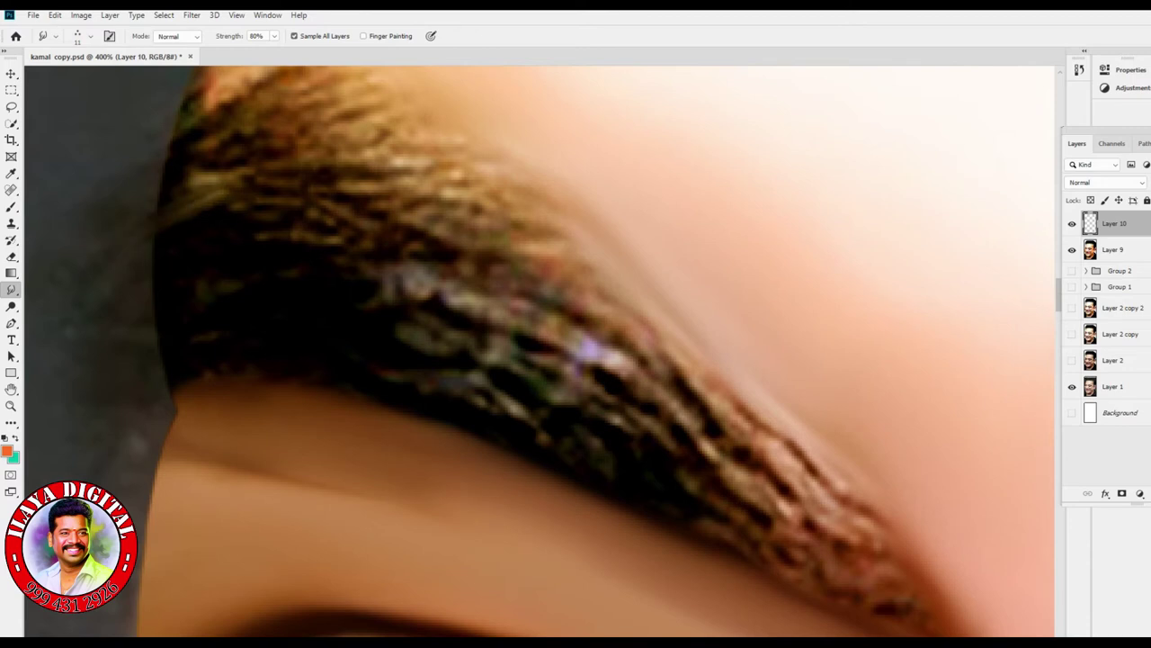
key(ctrl+z)
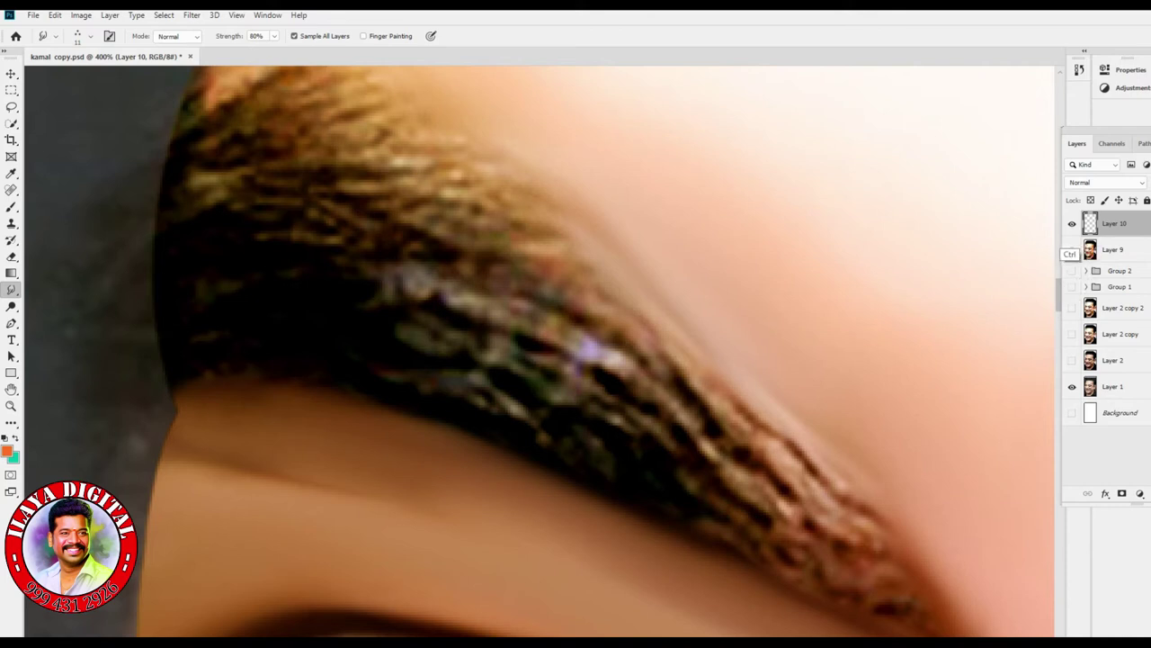
- Load the face outline of Layer 9 as a selection while keeping Layer 10 active
key(ctrl)
ctrl+click(1090, 243)
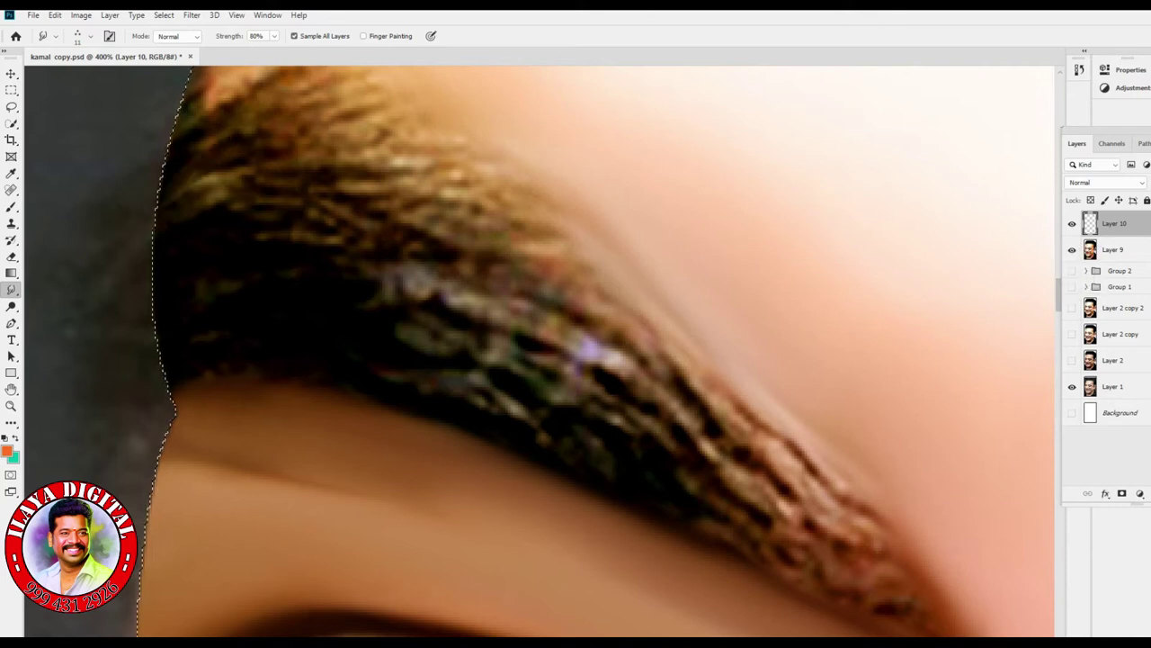
key(ctrl)
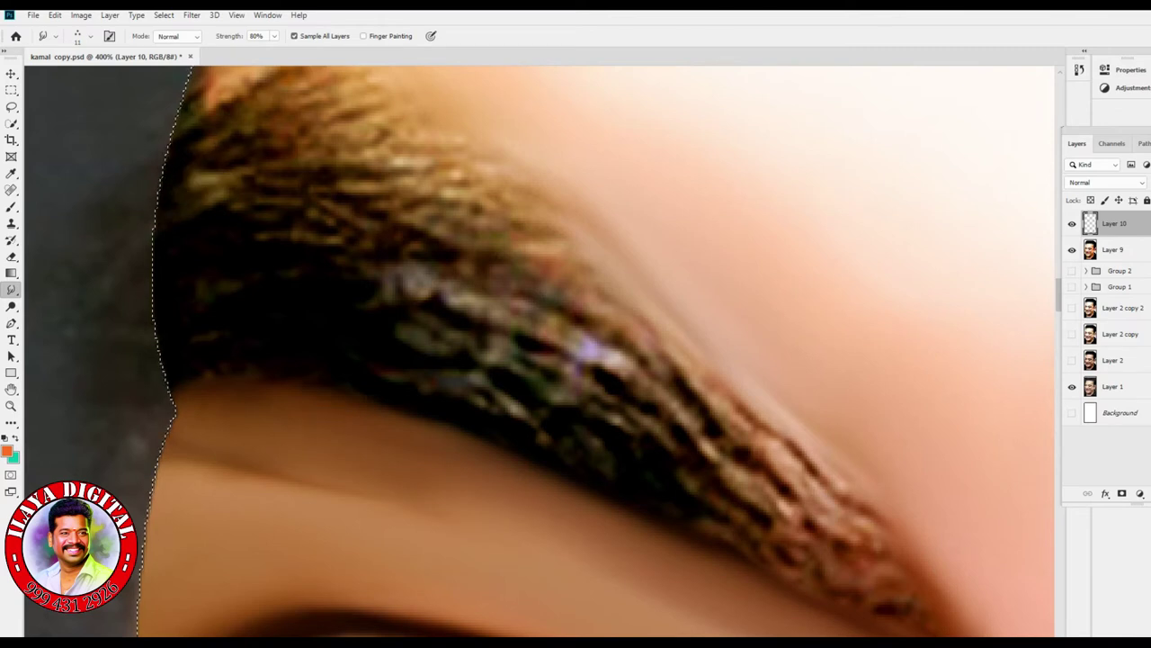
- Set the smudge brush size to 15 px and smudge fine hairs along the upper edge of the left-hand eyebrow's outer end
key(ctrl+plus)
scroll(540, 351, up, 5)
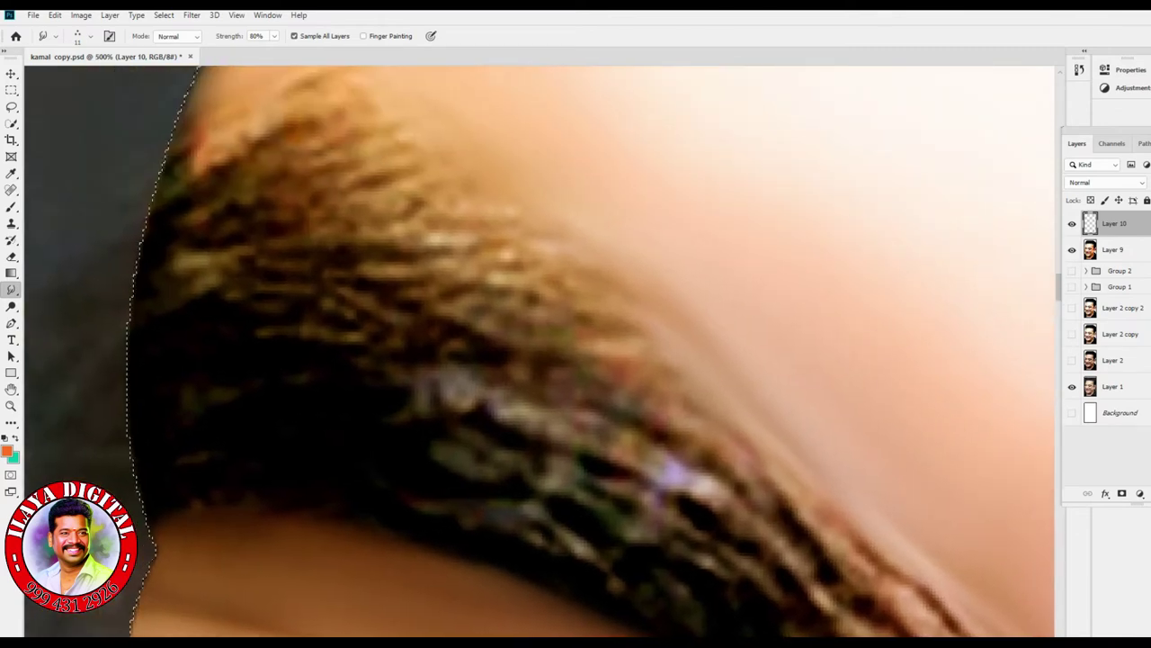
key(bracketright)
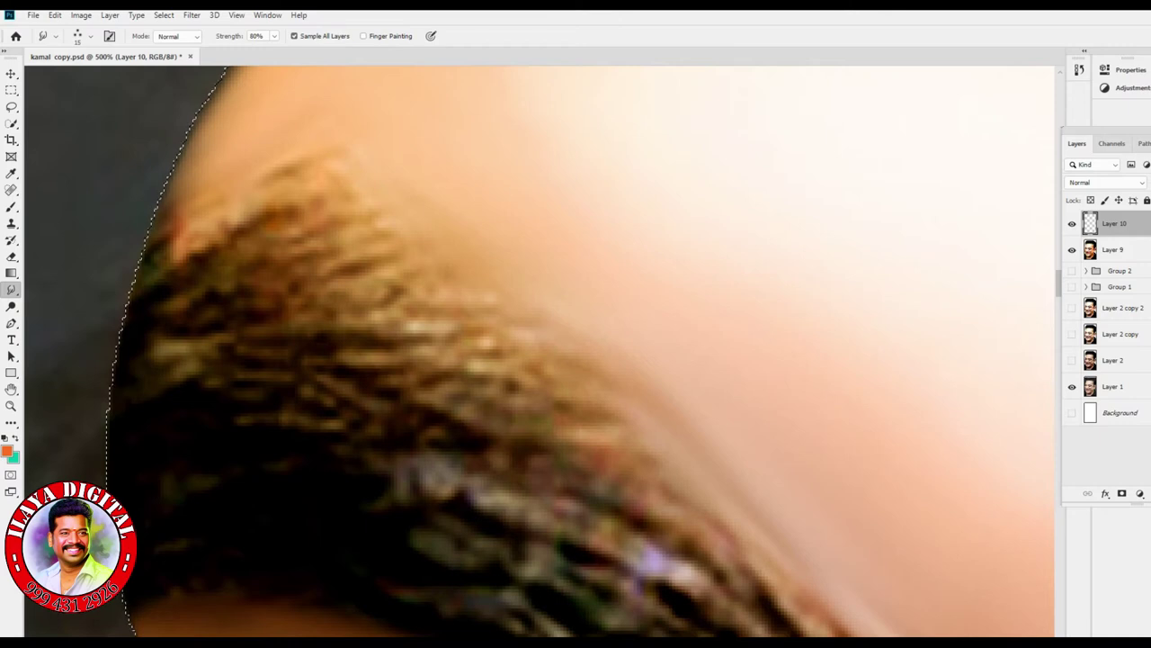
drag(180, 248, 311, 203)
key(ctrl+z)
drag(171, 261, 368, 184)
key(ctrl+z)
drag(171, 261, 396, 188)
key(ctrl+z)
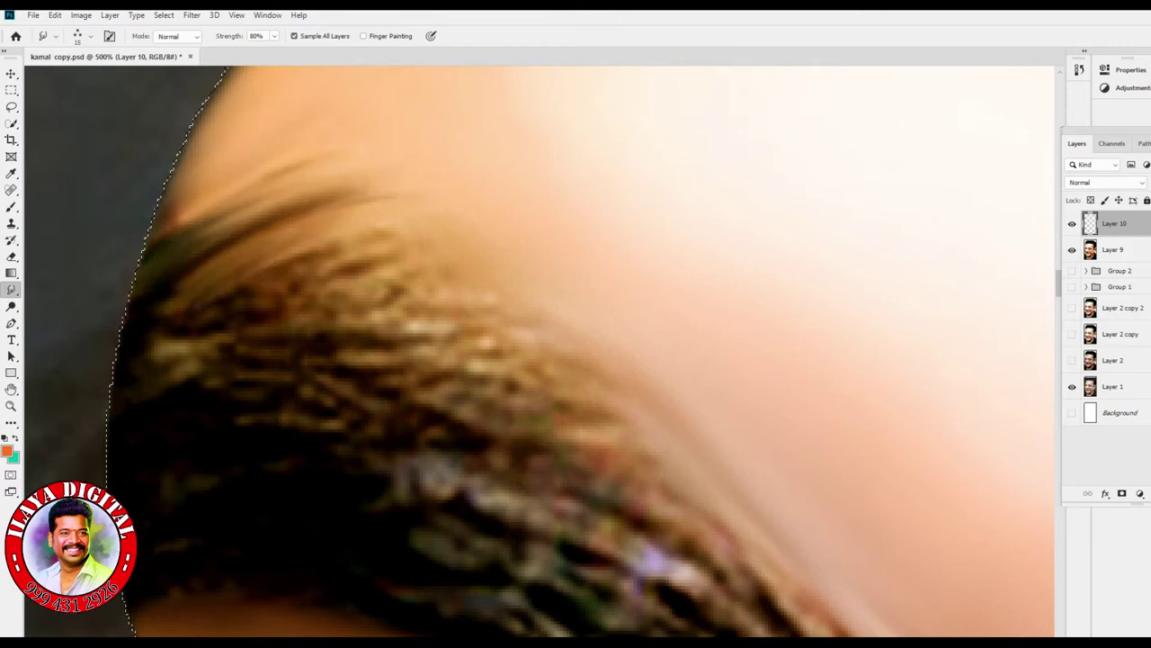
drag(171, 261, 396, 193)
key(ctrl+z)
- Smudge the light brown hairs below the eyebrow's upper edge into long strands sweeping toward the forehead
drag(162, 252, 490, 229)
drag(221, 351, 495, 297)
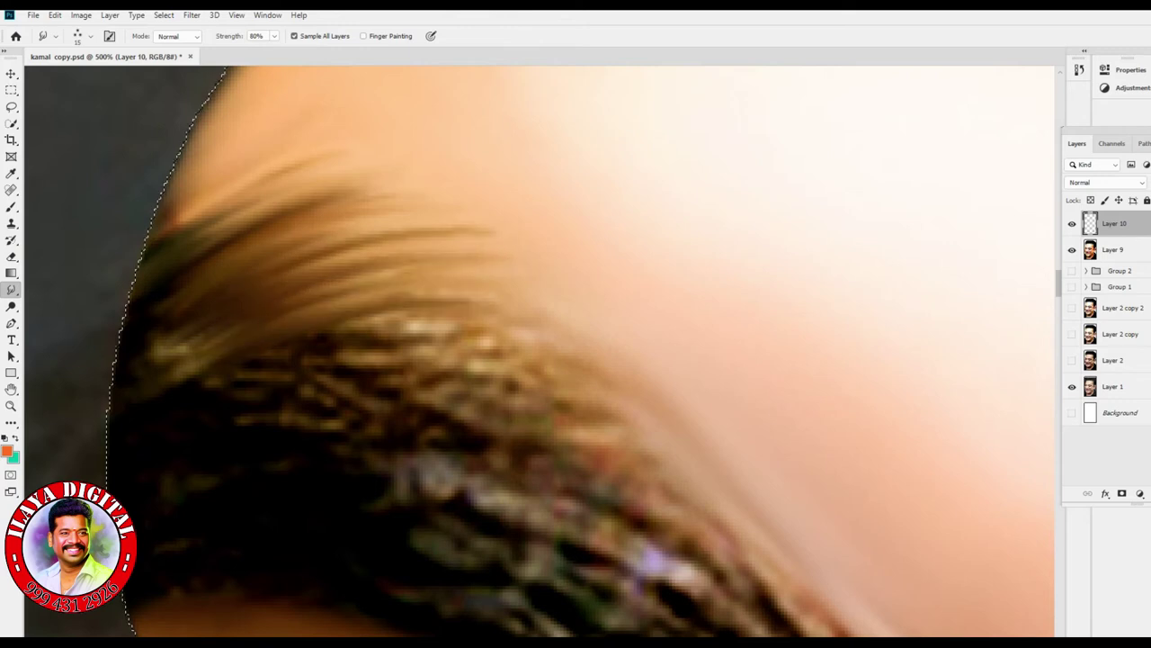
key(ctrl+z)
drag(220, 355, 563, 311)
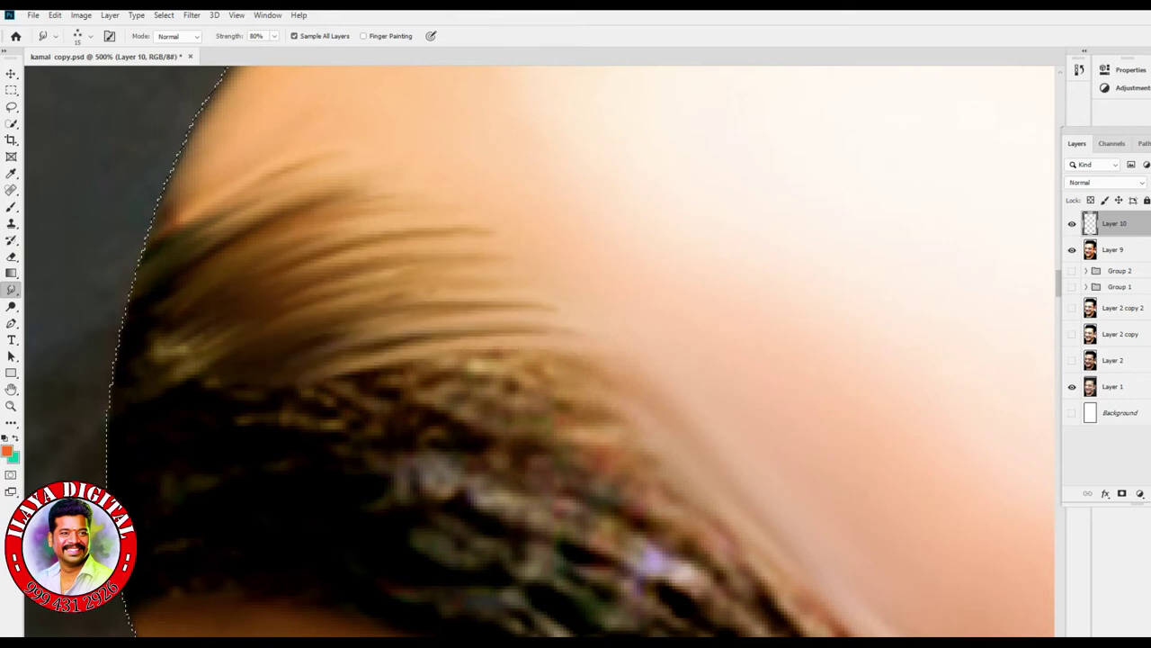
- Smudge the brown hairs above the eyebrow's dark core into curved strands running from the face outline toward the nose
scroll(540, 350, down, 2)
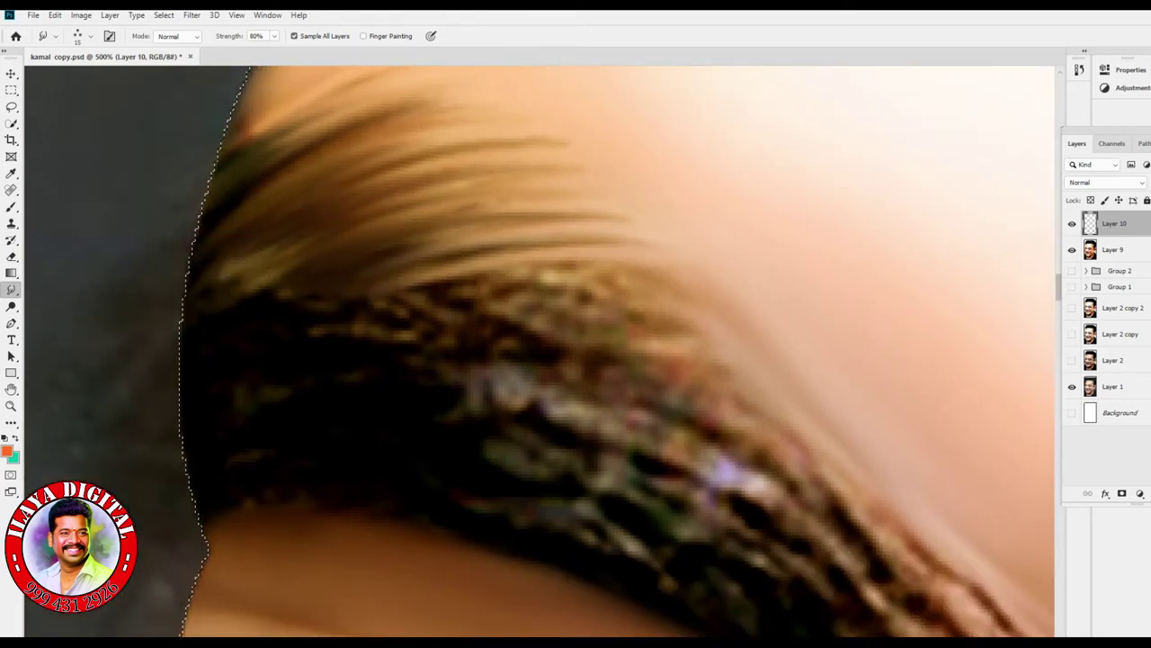
drag(193, 288, 504, 302)
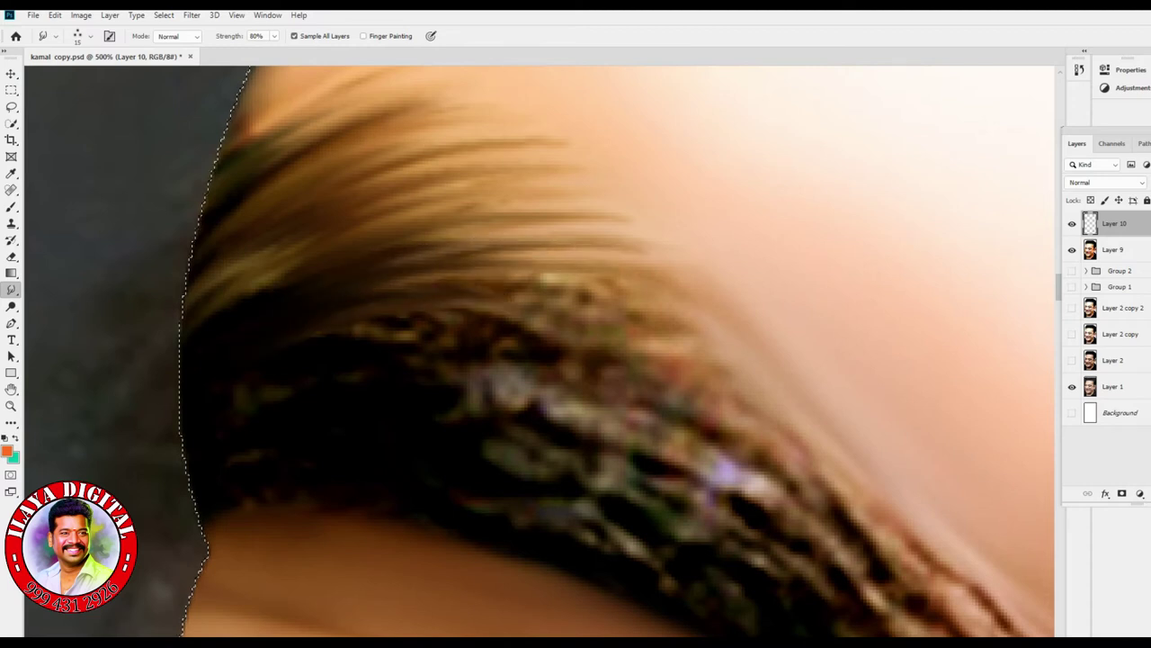
drag(188, 310, 692, 315)
mouse_move(355, 342)
mouse_down()
mouse_move(522, 337)
mouse_move(684, 355)
mouse_move(450, 333)
mouse_move(764, 378)
mouse_up()
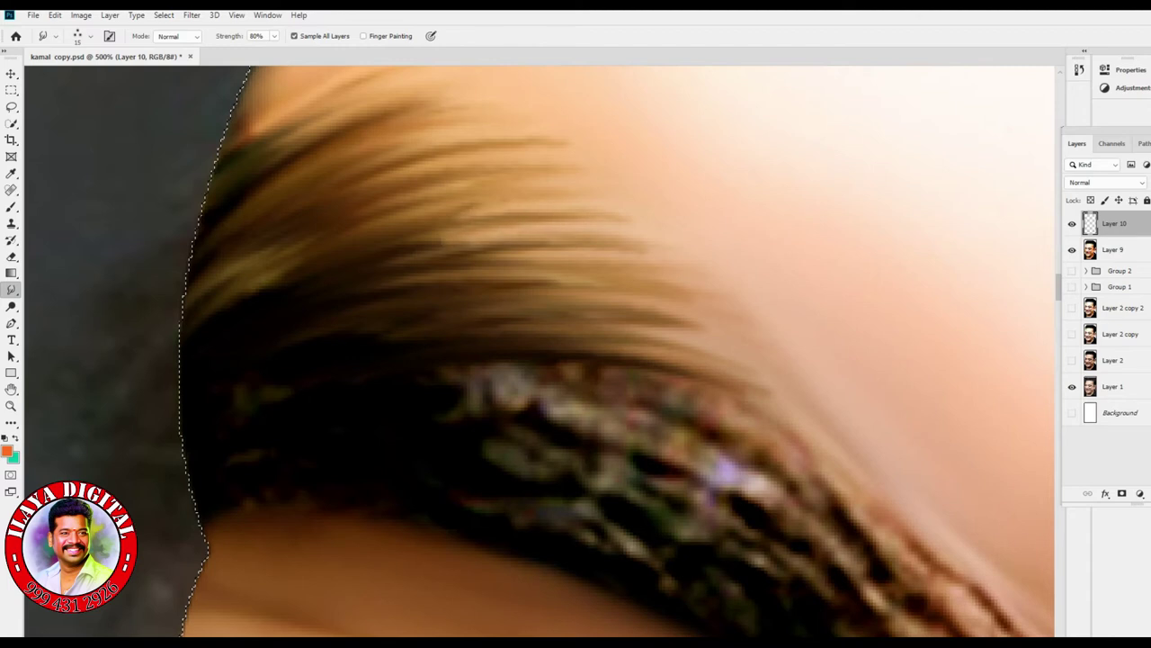
drag(387, 232, 661, 232)
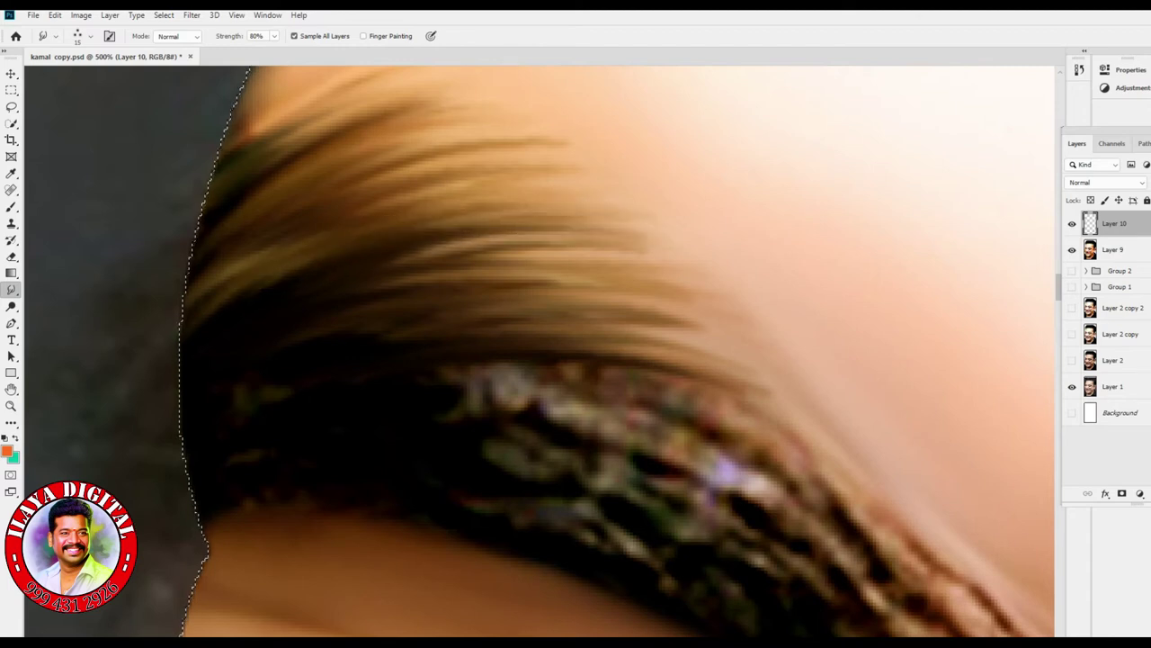
- Smudge the mottled highlights in the eyebrow's dark middle into long, smooth strands following the brow's curve
scroll(539, 350, down, 3)
key(ctrl+minus)
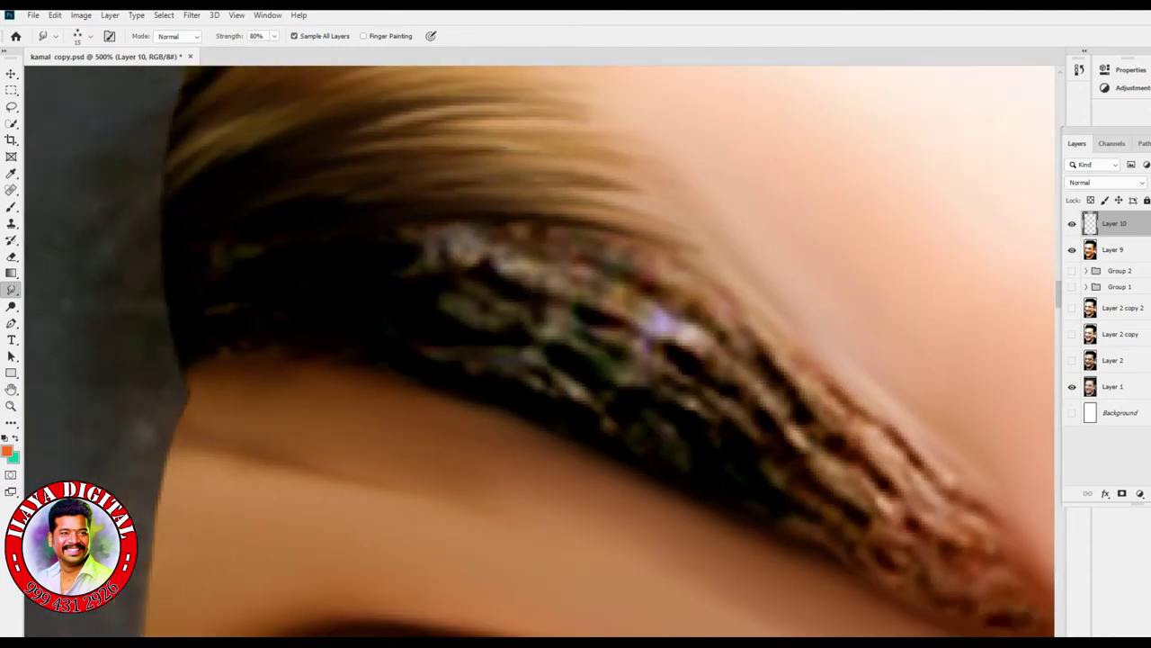
mouse_move(419, 256)
mouse_down()
mouse_move(728, 346)
mouse_move(773, 400)
mouse_move(683, 302)
mouse_move(791, 377)
mouse_up()
mouse_move(710, 296)
mouse_down()
mouse_move(504, 236)
mouse_move(701, 279)
mouse_move(477, 221)
mouse_move(666, 207)
mouse_up()
mouse_move(412, 222)
mouse_down()
mouse_move(565, 222)
mouse_move(414, 227)
mouse_up()
mouse_move(463, 274)
mouse_down()
mouse_move(670, 342)
mouse_move(495, 290)
mouse_move(719, 422)
mouse_move(477, 311)
mouse_move(710, 360)
mouse_move(427, 265)
mouse_up()
mouse_move(458, 319)
mouse_down()
mouse_move(612, 405)
mouse_move(449, 346)
mouse_move(611, 410)
mouse_move(418, 351)
mouse_up()
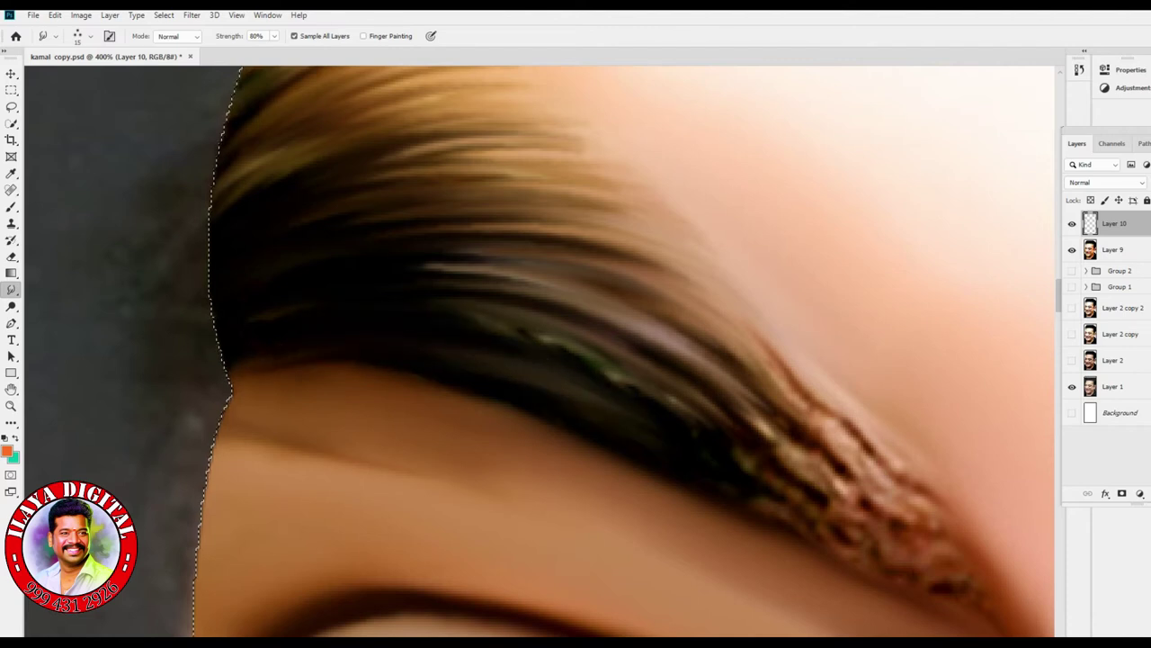
mouse_move(477, 268)
mouse_down()
mouse_move(423, 284)
mouse_move(571, 286)
mouse_up()
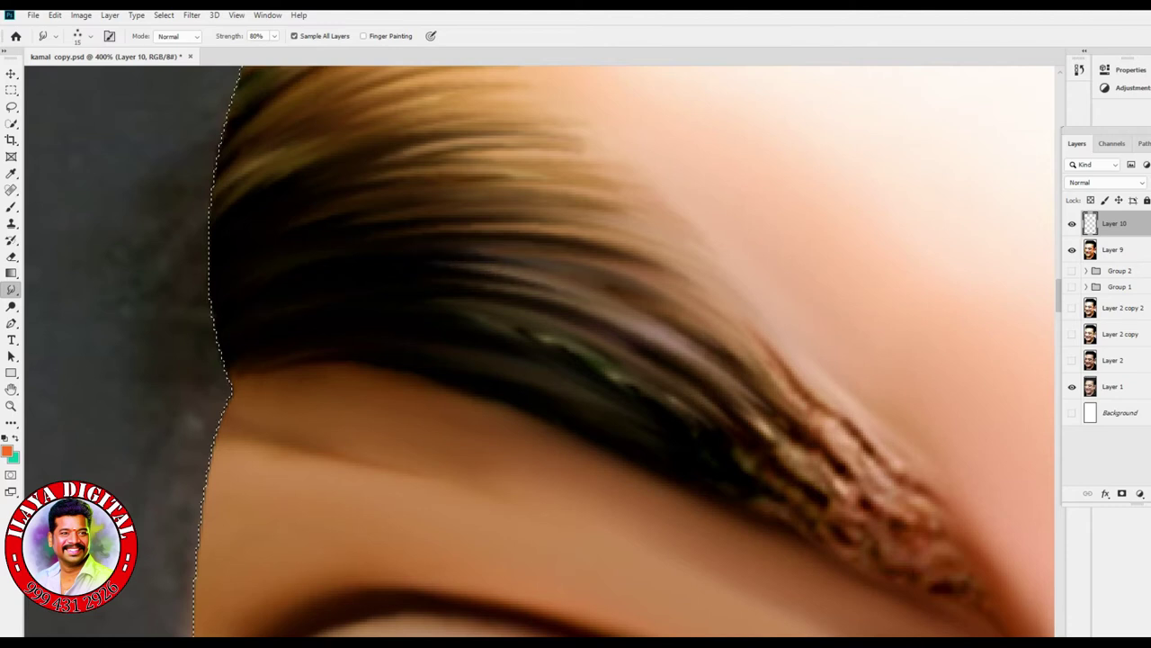
mouse_move(432, 229)
mouse_down()
mouse_move(584, 256)
mouse_move(356, 221)
mouse_up()
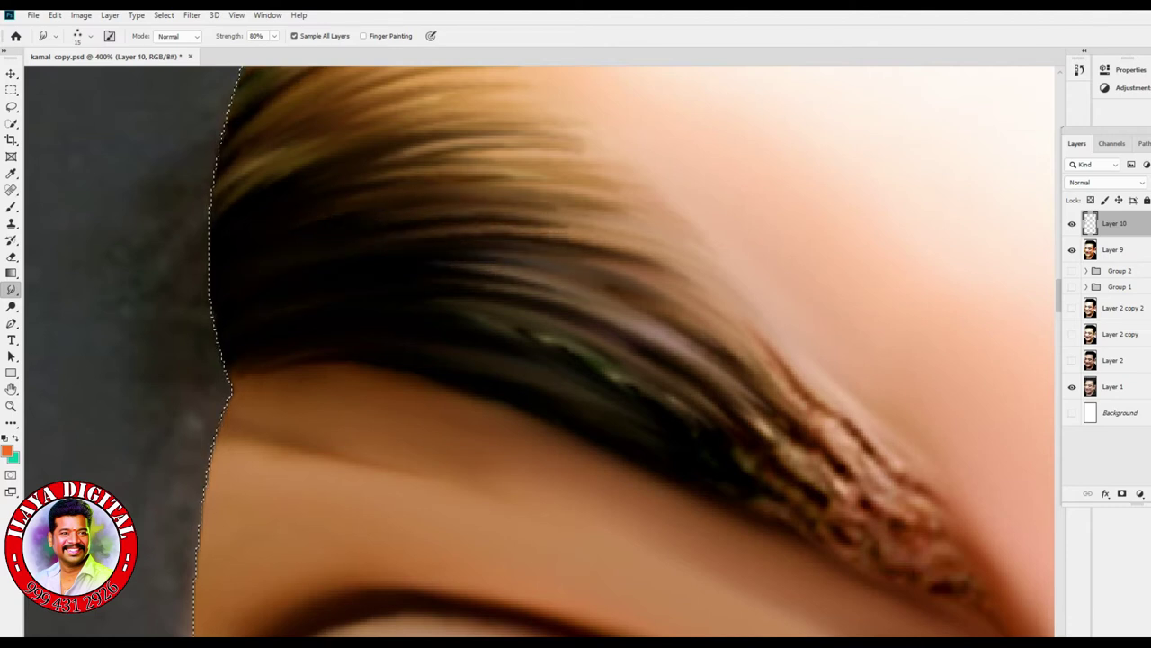
- Smudge the greenish patches along the eyebrow's lower dark area into smooth hair strands
mouse_move(438, 302)
mouse_down()
mouse_move(489, 286)
mouse_move(563, 311)
mouse_up()
mouse_move(432, 326)
mouse_down()
mouse_move(599, 356)
mouse_move(719, 432)
mouse_up()
drag(584, 396, 733, 455)
drag(598, 371, 724, 427)
drag(652, 441, 751, 490)
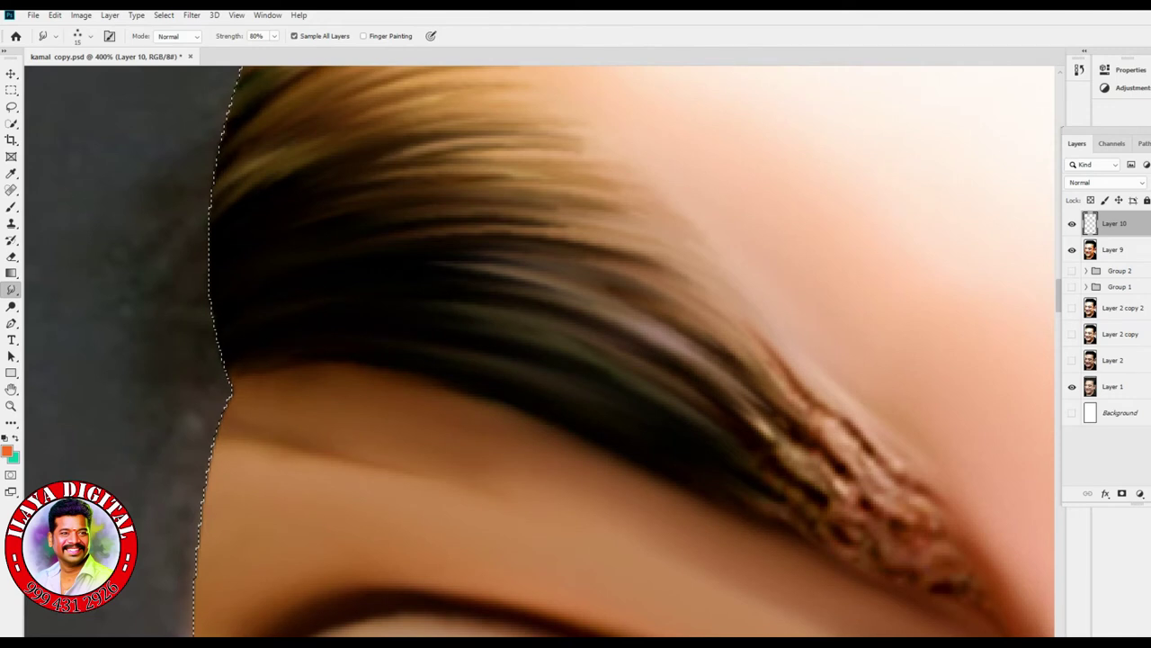
- Smudge the coarse hairs along the upper edge of the eyebrow's inner end into smooth strands sweeping toward the nose bridge
drag(720, 450, 476, 378)
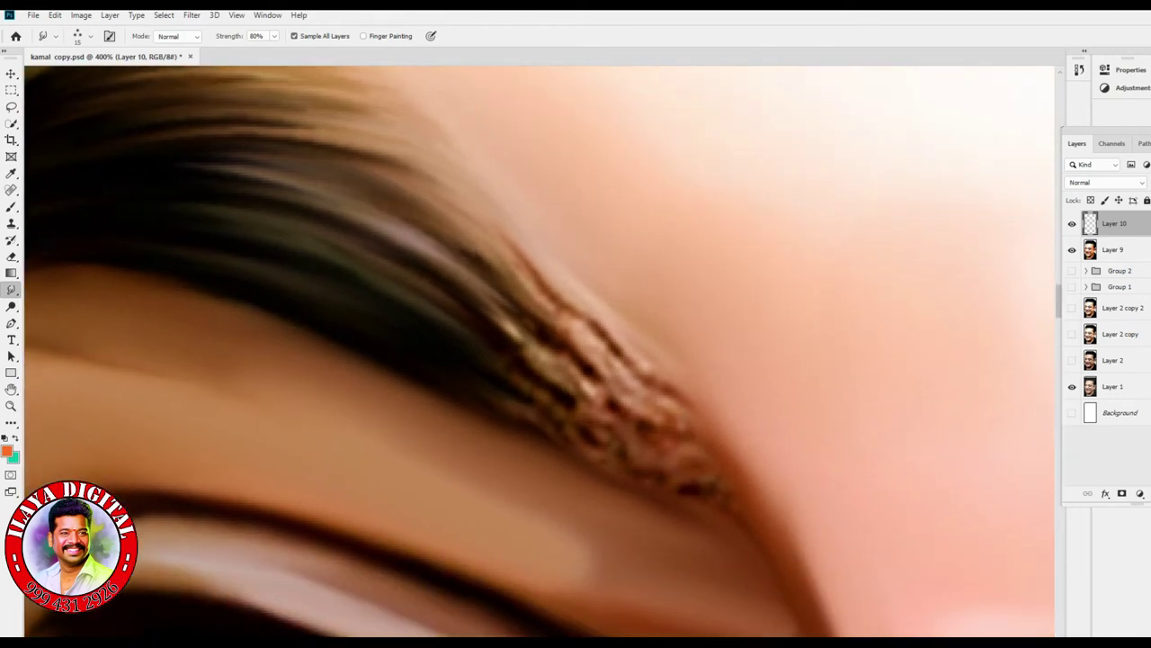
drag(423, 203, 697, 422)
mouse_move(566, 324)
mouse_down()
mouse_move(697, 422)
mouse_move(720, 413)
mouse_up()
mouse_move(485, 193)
mouse_down()
mouse_move(531, 265)
mouse_move(747, 409)
mouse_up()
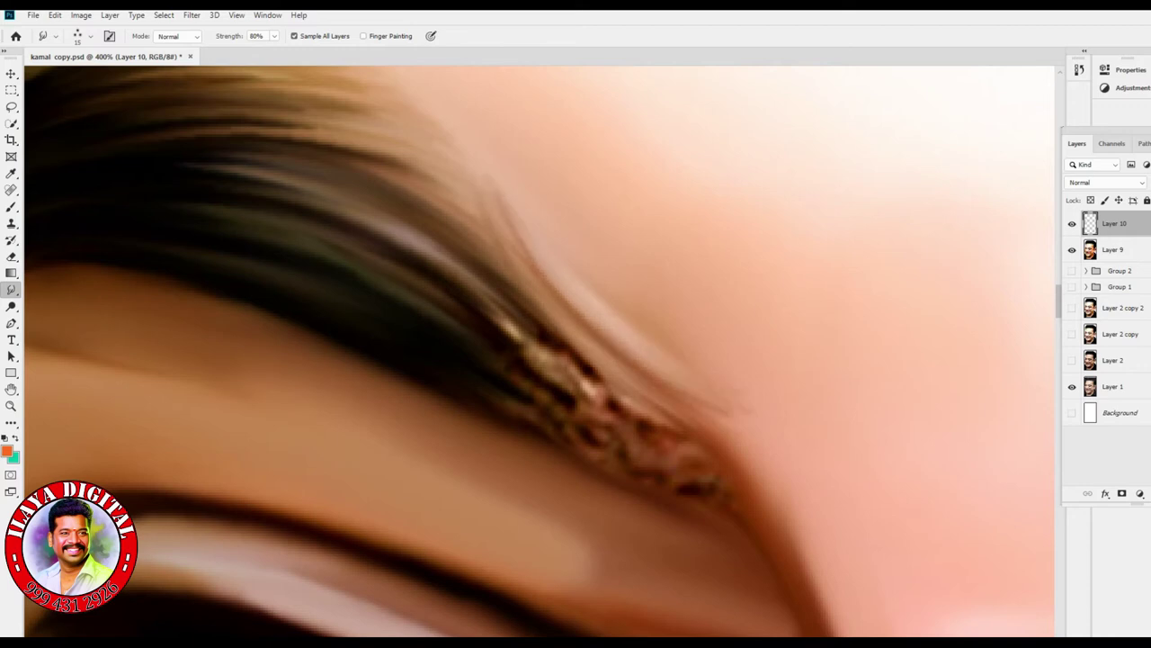
mouse_move(504, 324)
mouse_down()
mouse_move(648, 418)
mouse_move(755, 454)
mouse_up()
drag(540, 351, 755, 454)
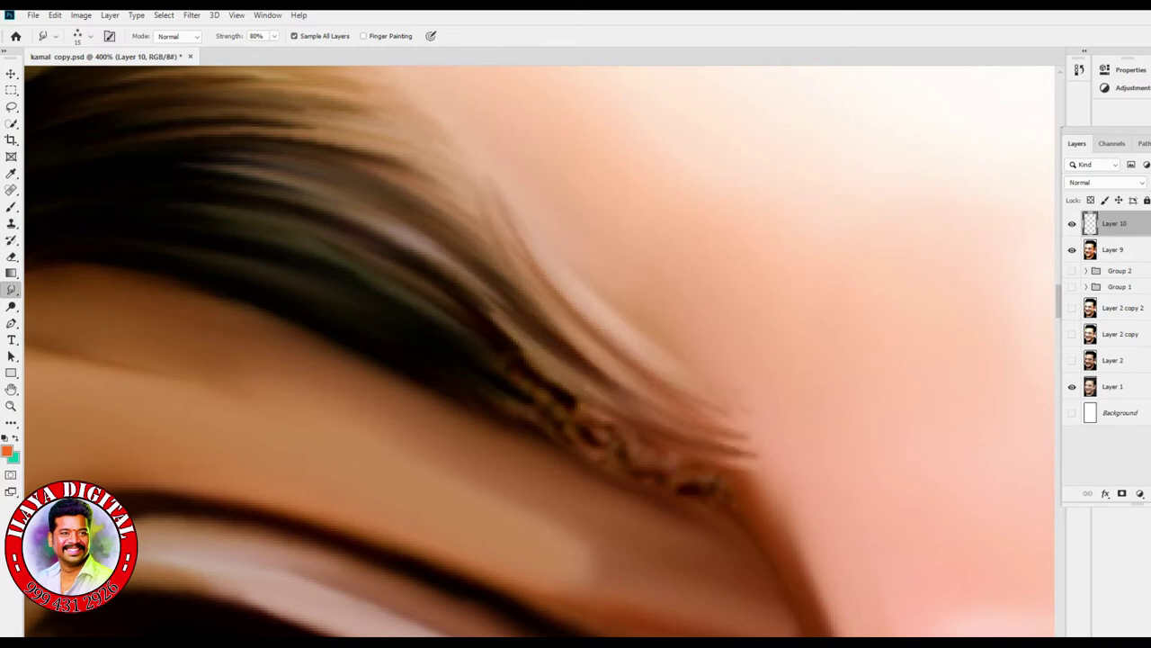
- Smudge the mottled brown patches along the lower edge of the eyebrow's inner end into soft strands running toward the nose
mouse_move(495, 319)
mouse_down()
mouse_move(679, 458)
mouse_move(742, 477)
mouse_move(742, 459)
mouse_up()
drag(490, 396, 728, 503)
mouse_move(495, 395)
mouse_down()
mouse_move(584, 450)
mouse_move(638, 459)
mouse_move(746, 517)
mouse_move(648, 461)
mouse_move(773, 508)
mouse_up()
drag(622, 388, 787, 494)
drag(640, 364, 785, 486)
drag(630, 387, 784, 449)
- Lengthen the inner eyebrow's smudged strands and fade their tips into the skin beside the nose bridge
mouse_move(405, 189)
mouse_down()
mouse_move(530, 288)
mouse_move(747, 422)
mouse_up()
drag(580, 310, 774, 439)
drag(520, 243, 601, 331)
drag(709, 409, 760, 437)
mouse_move(490, 301)
mouse_down()
mouse_move(553, 373)
mouse_move(801, 522)
mouse_up()
drag(735, 463, 796, 545)
drag(445, 315, 607, 427)
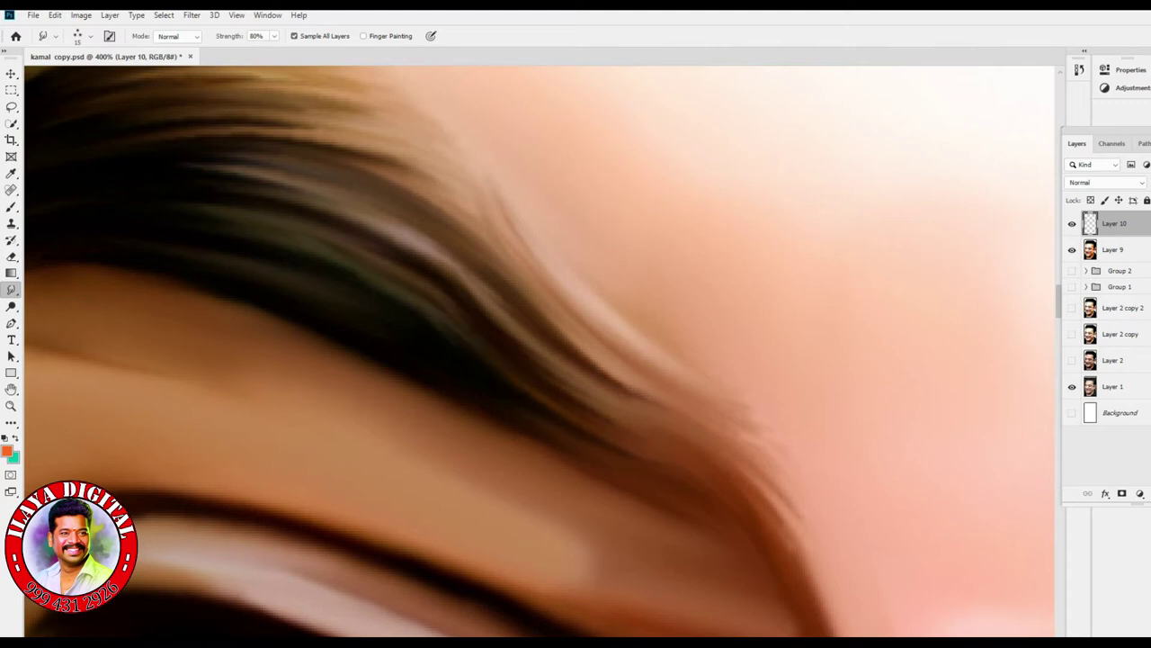
- Smudge long strands from the eyebrow's dark middle into its inner end and soften the outermost hair tips
drag(529, 396, 593, 432)
drag(236, 240, 577, 421)
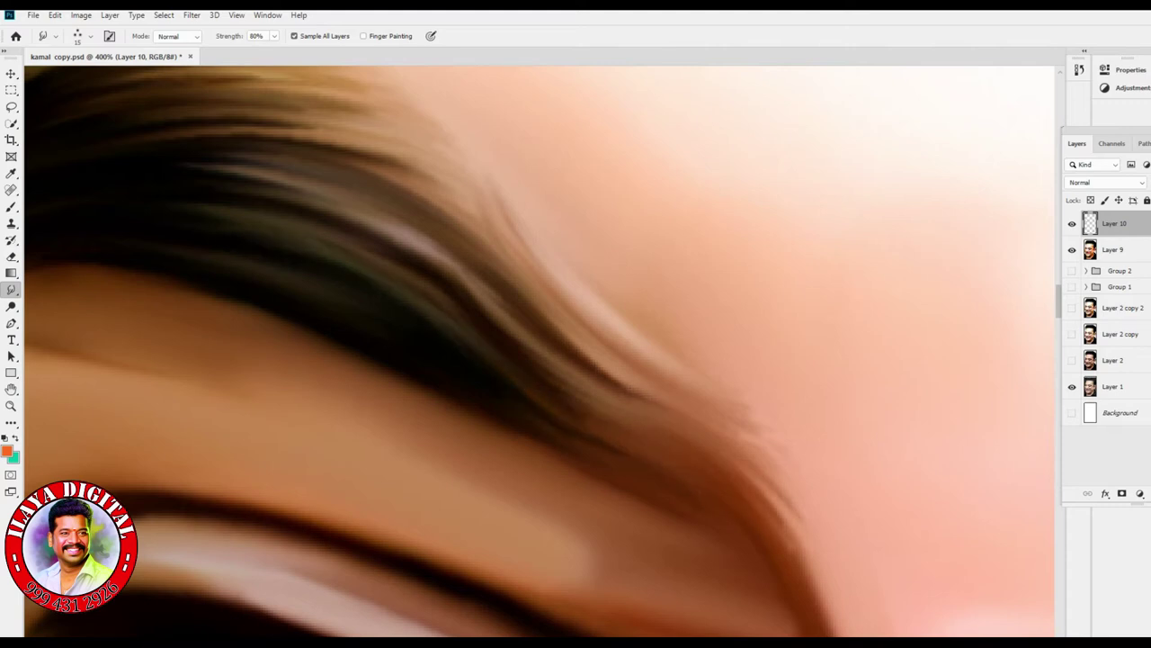
mouse_move(206, 169)
mouse_down()
mouse_move(358, 214)
mouse_move(585, 409)
mouse_move(571, 421)
mouse_move(615, 453)
mouse_up()
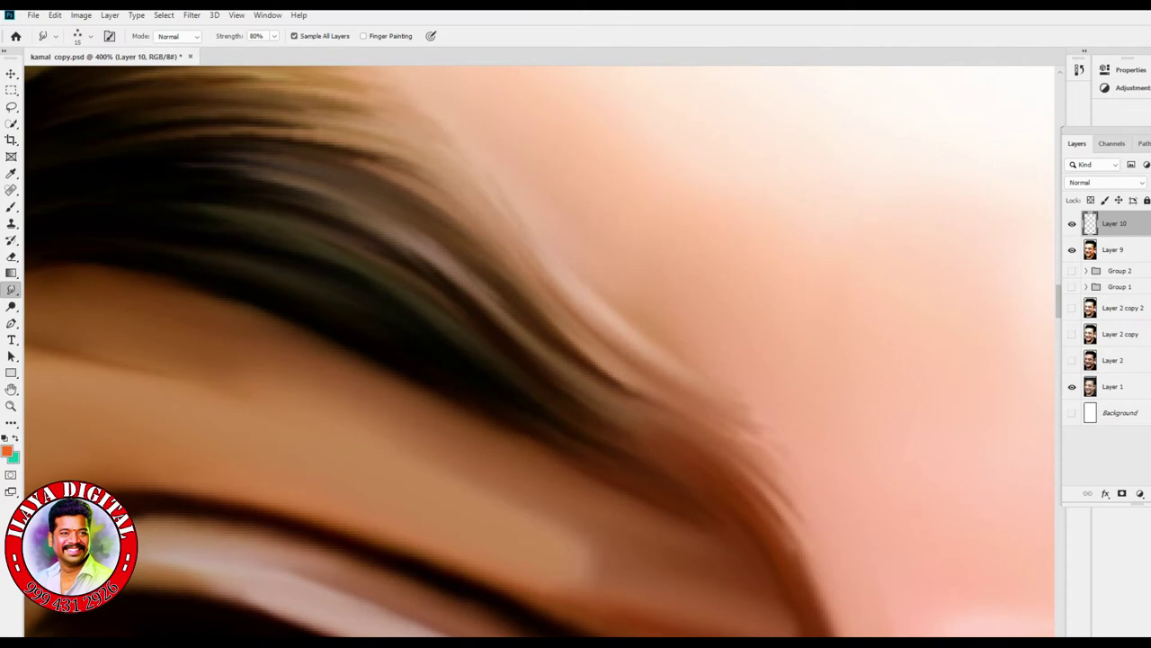
drag(754, 404, 719, 426)
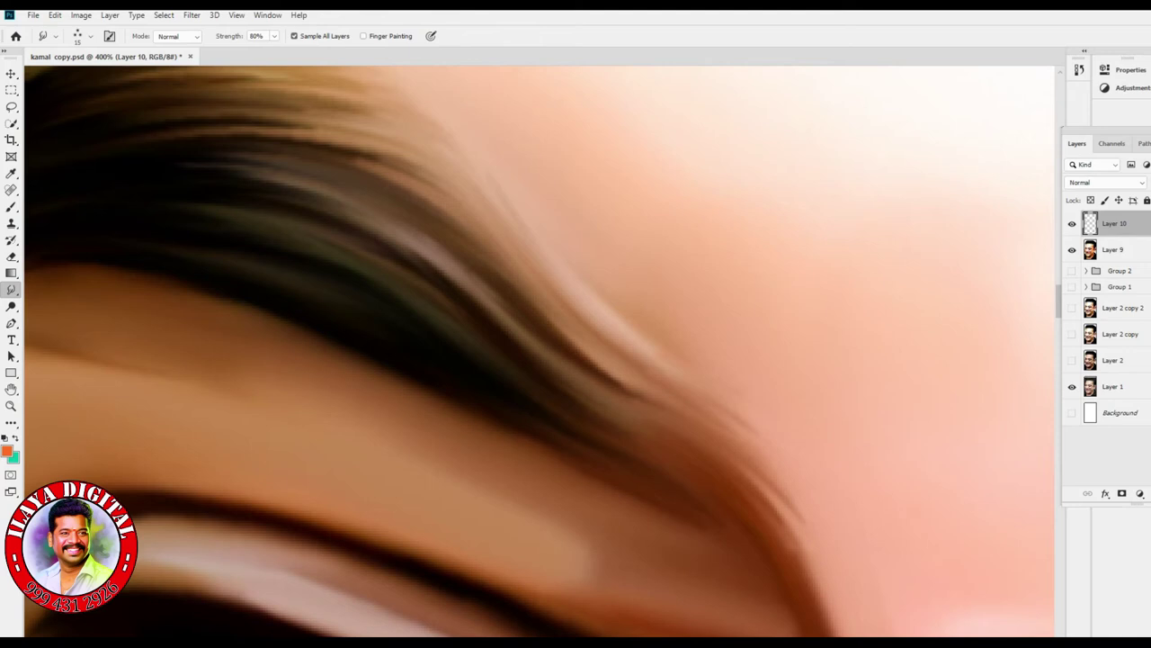
- Compare the eyebrow with and without Layer 10, then check it against the whole portrait
scroll(812, 542, down, 2)
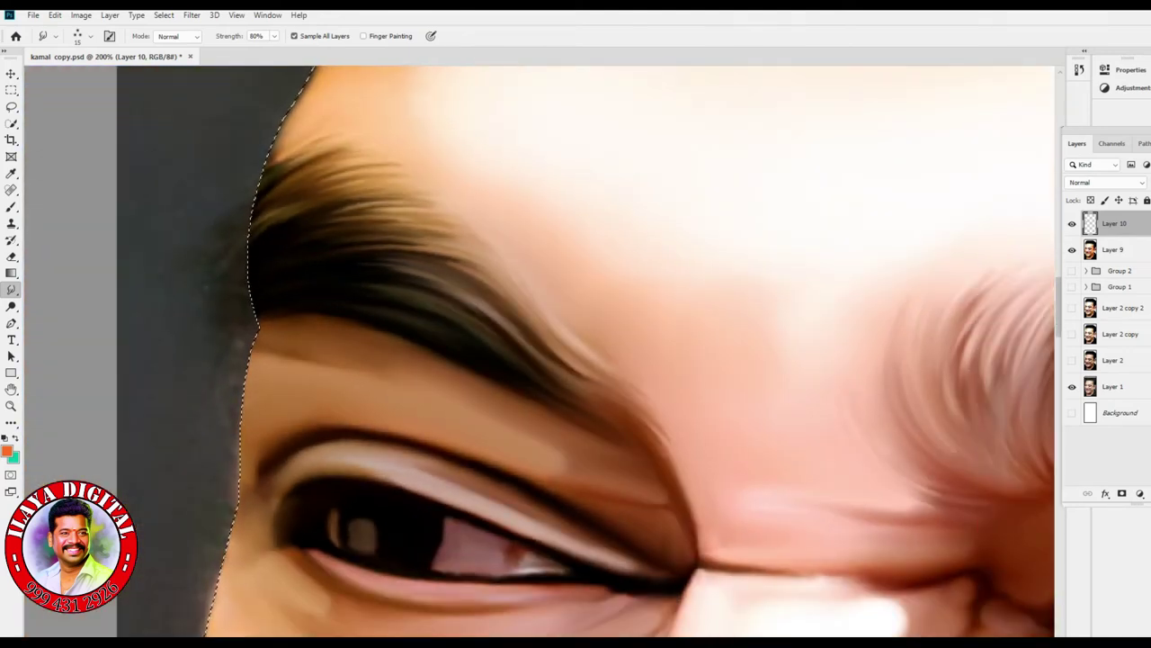
click(1071, 223)
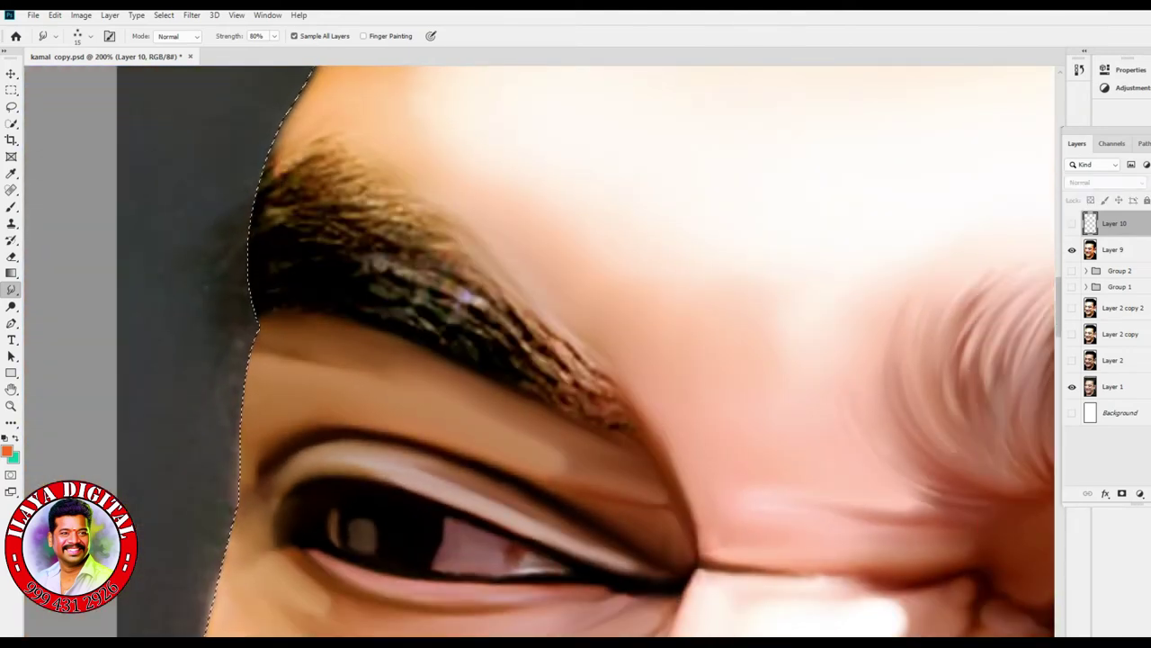
click(1071, 223)
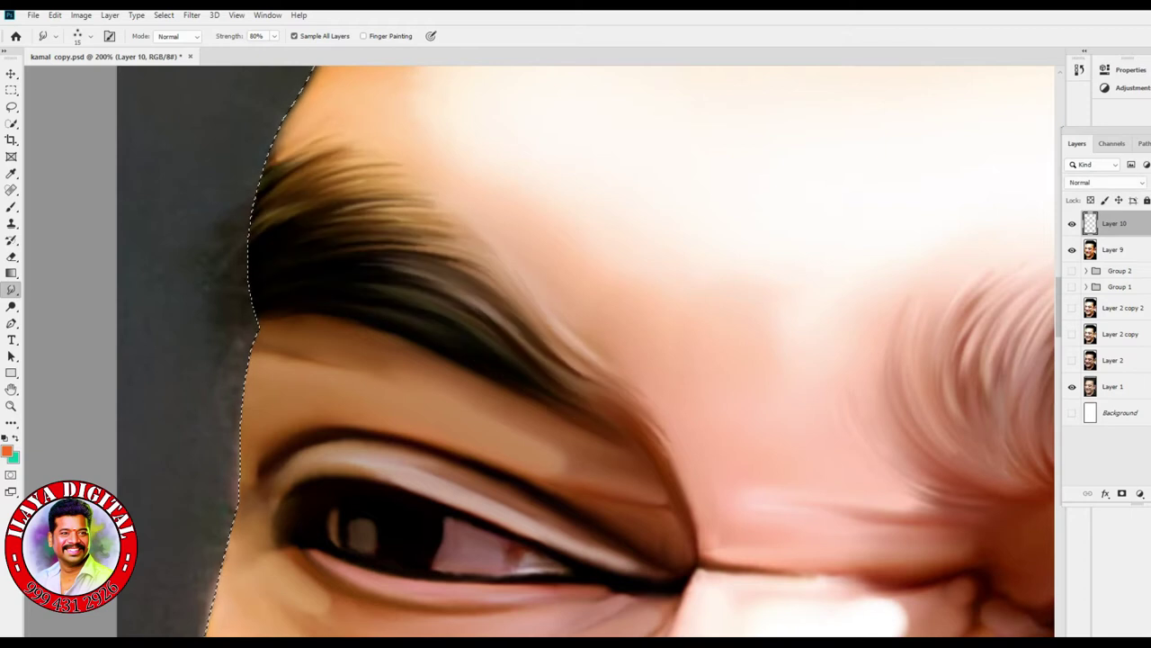
key(ctrl+minus)
key(ctrl+minus)
key(ctrl+minus)
key(ctrl+minus)
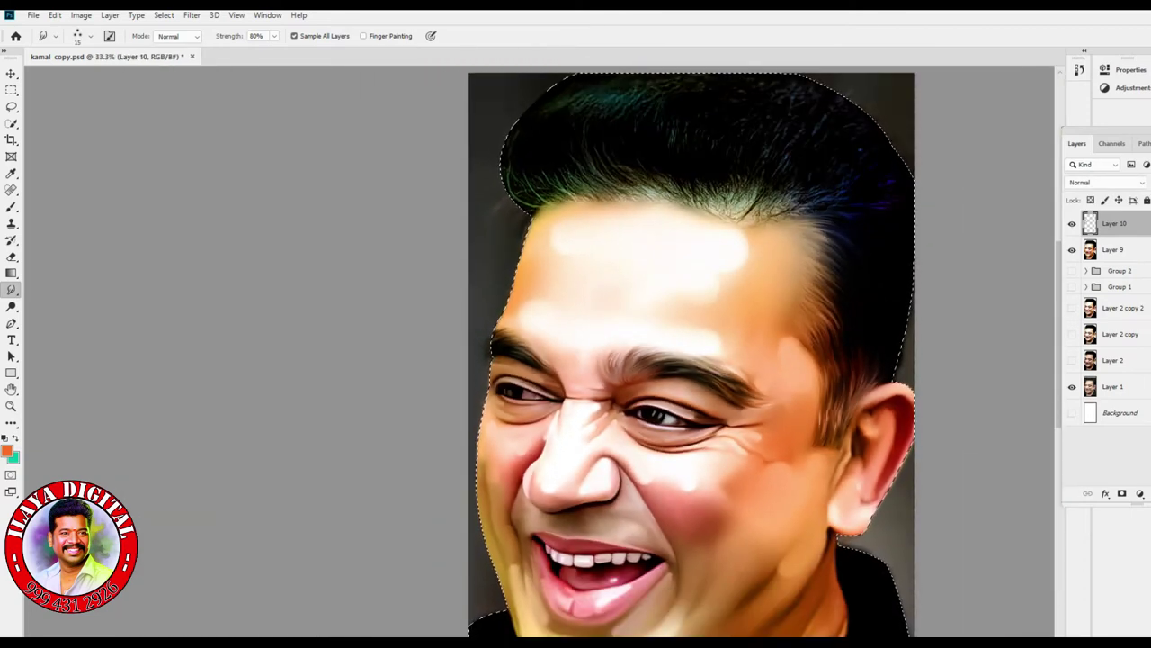
- Examine both eyebrows, the hair and the hairline above the forehead to judge where smudging is still needed
key(ctrl+plus)
key(ctrl+plus)
key(ctrl+plus)
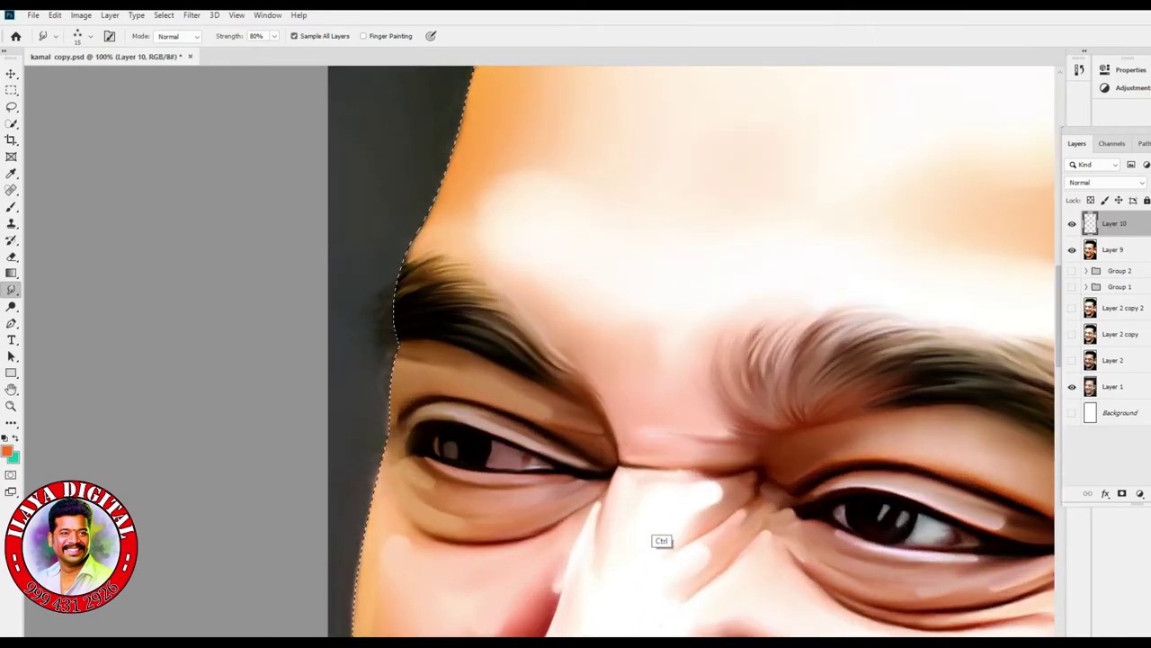
key(ctrl+plus)
scroll(540, 351, up, 5)
scroll(539, 351, up, 3)
scroll(540, 351, right, 5)
scroll(540, 351, down, 1)
key(ctrl+minus)
key(ctrl+minus)
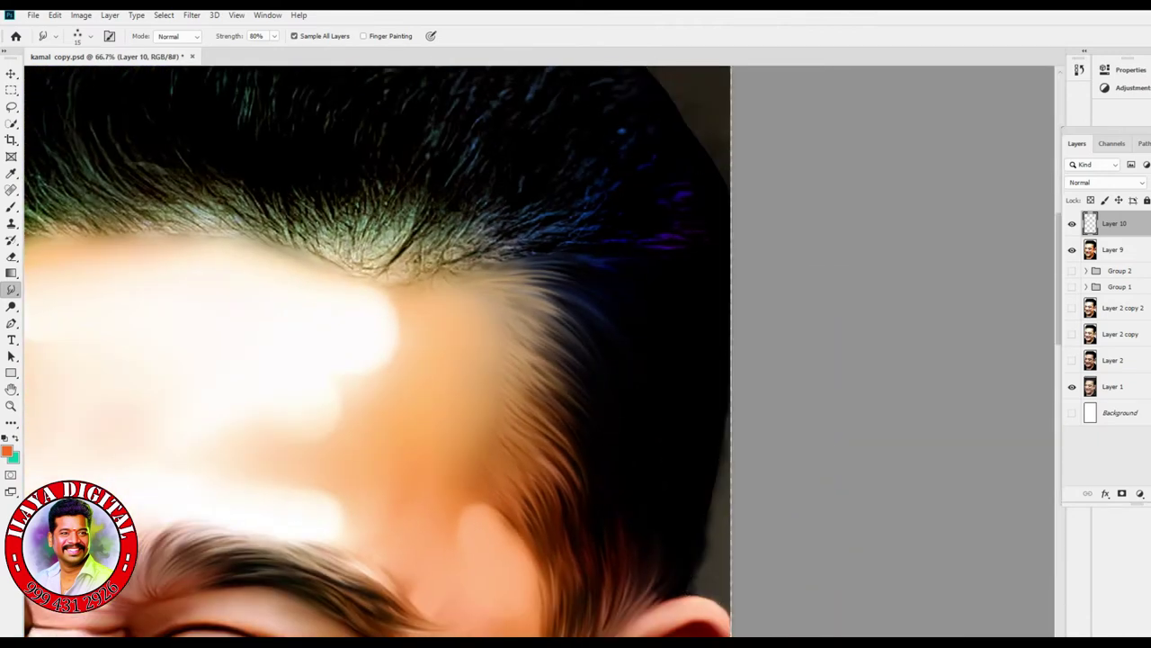
key(ctrl+minus)
key(ctrl+shift+d)
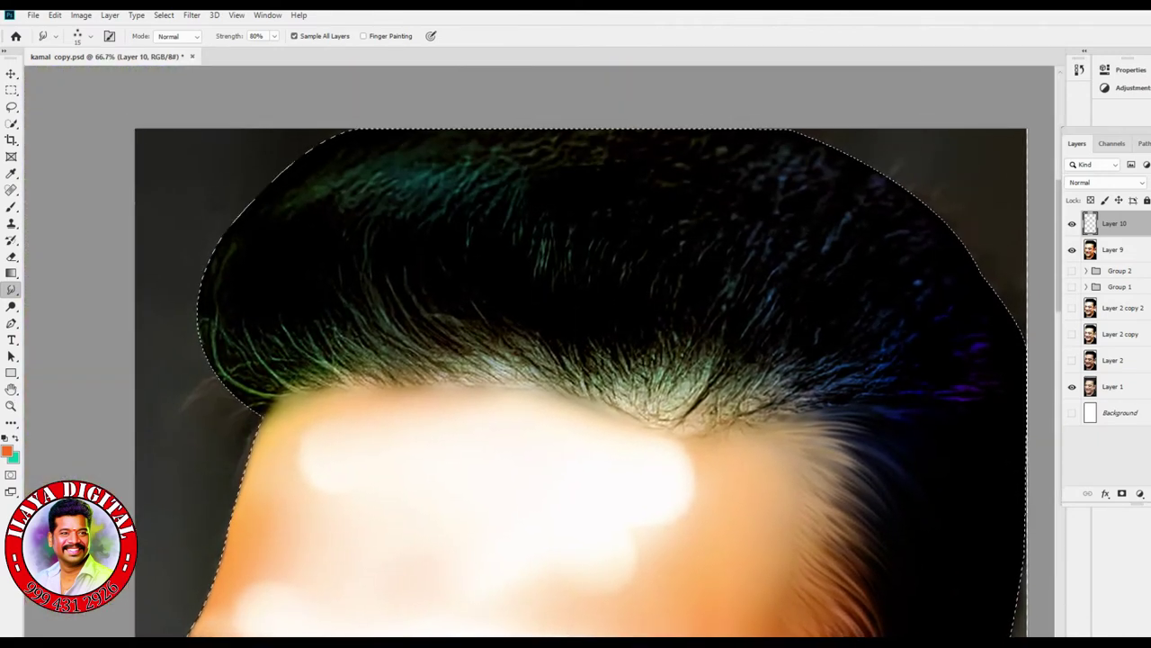
key(ctrl+plus)
key(ctrl+plus)
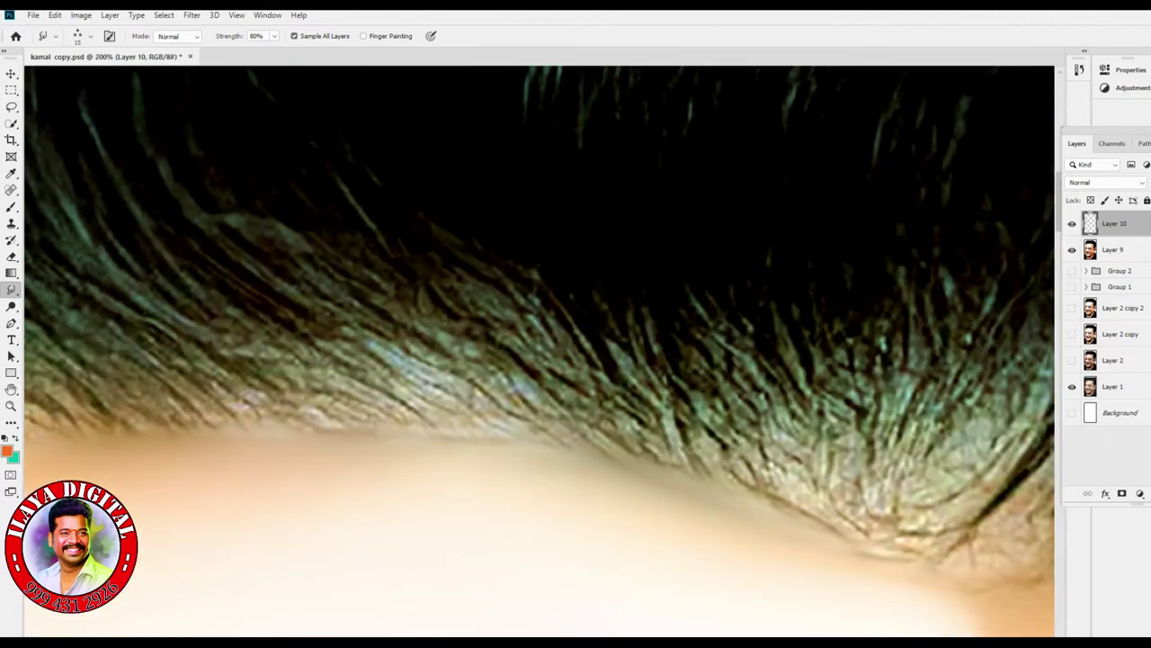
scroll(540, 351, up, 3)
key(ctrl+minus)
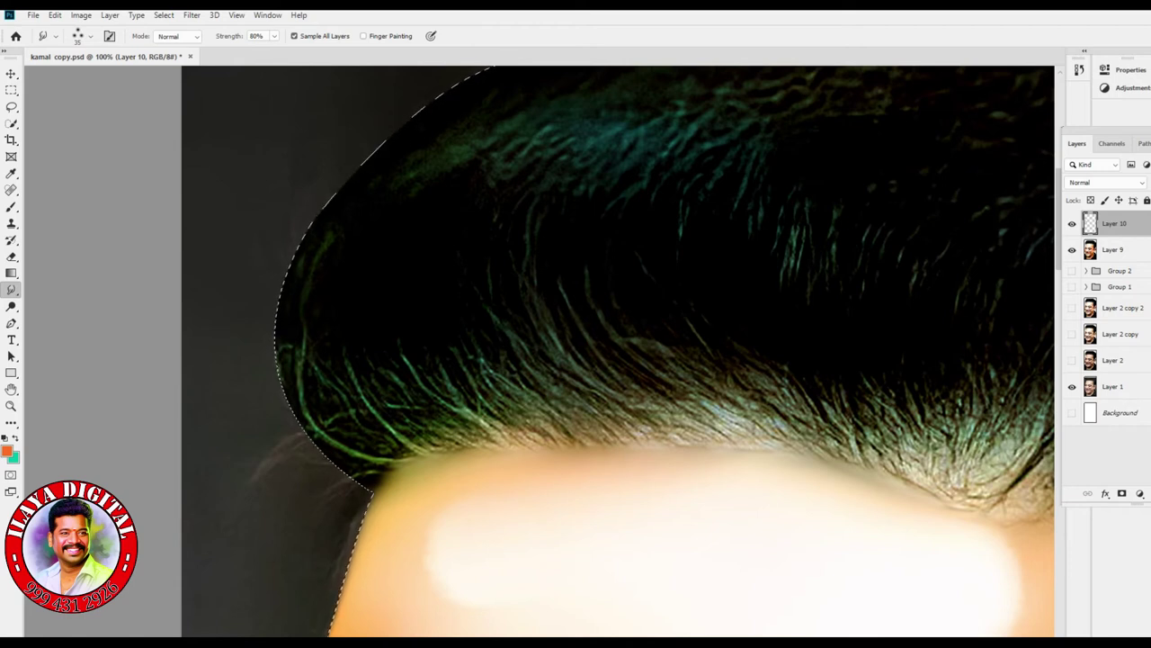
- Smudge the grey hairs above the forehead's left-hand part into downward-curving strands with a brush size of 35
mouse_move(526, 232)
mouse_down()
mouse_move(540, 313)
mouse_move(615, 410)
mouse_up()
key(ctrl+z)
drag(543, 313, 630, 409)
drag(561, 265, 643, 410)
key(ctrl+z)
drag(580, 315, 710, 427)
- Smudge the brownish hairs above the middle of the forehead into smooth curved strands sweeping down to the hairline
drag(590, 283, 684, 392)
key(ctrl+z)
drag(630, 333, 665, 387)
key(ctrl+z)
drag(625, 322, 700, 392)
key(ctrl+z)
drag(648, 328, 774, 386)
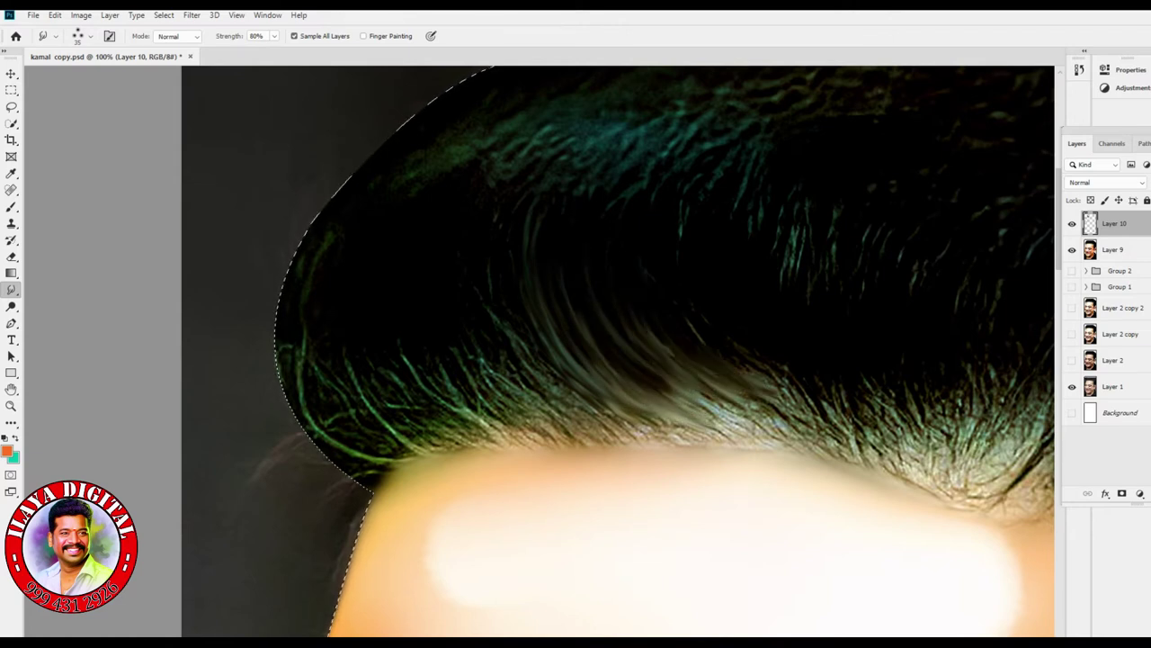
drag(697, 341, 800, 383)
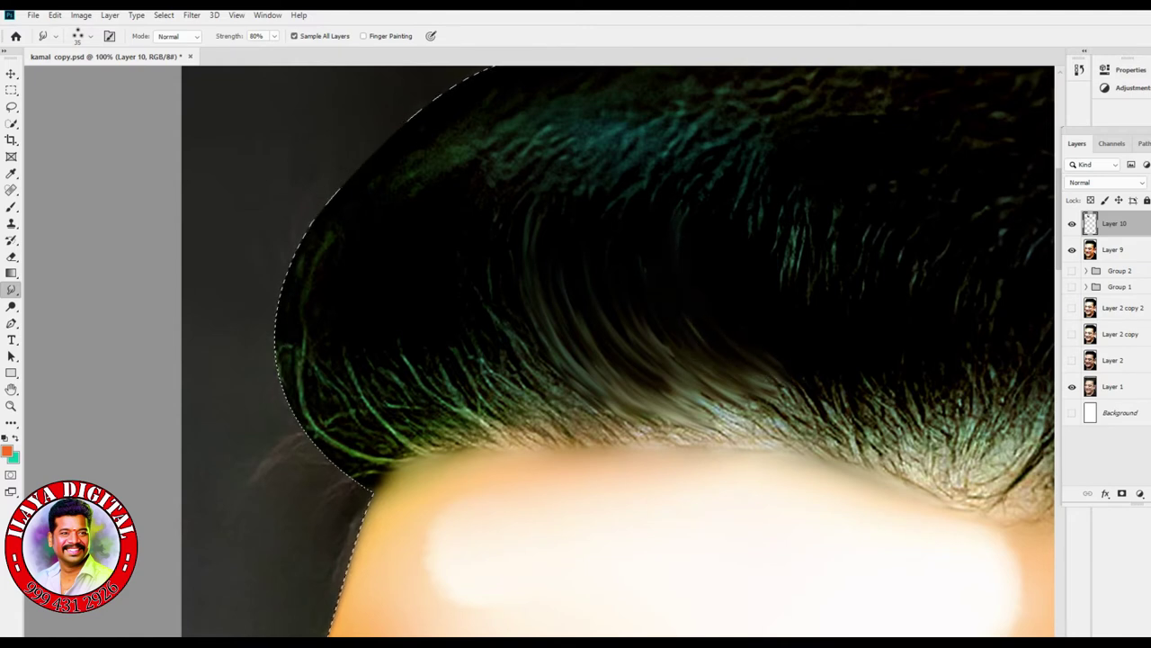
- Smudge the green hairs above the left-hand hairline and the teal highlights higher up into long, flowing curves
drag(434, 356, 511, 436)
key(ctrl+z)
mouse_move(457, 362)
mouse_down()
mouse_move(545, 428)
mouse_move(543, 406)
mouse_up()
key(ctrl+z)
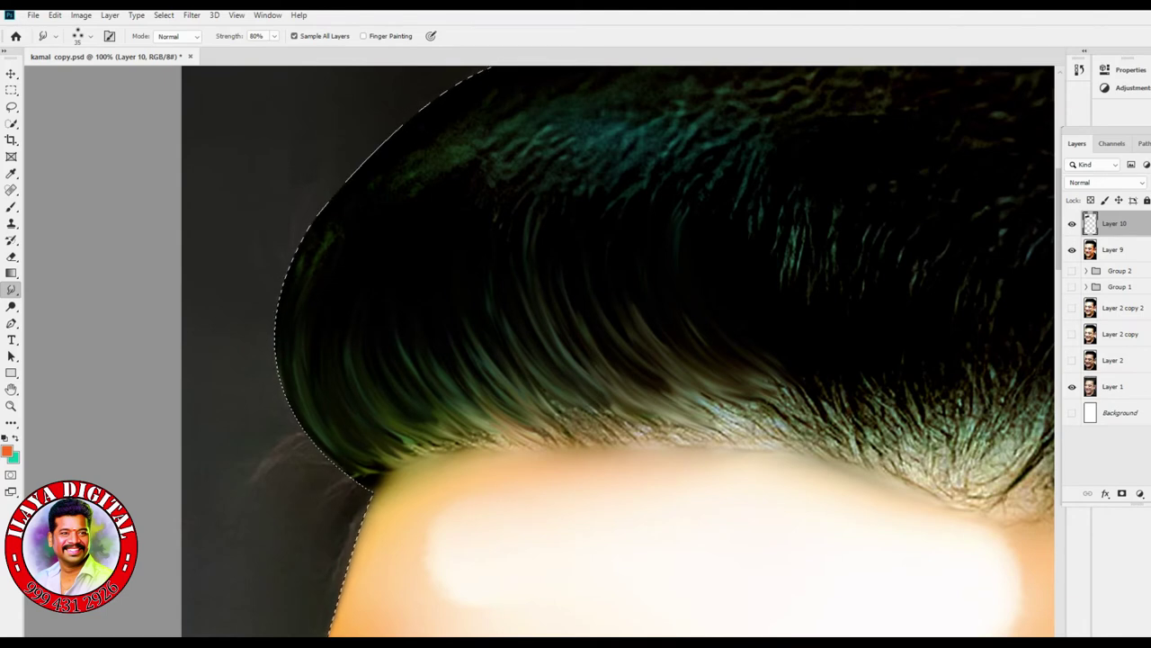
scroll(576, 360, up, 5)
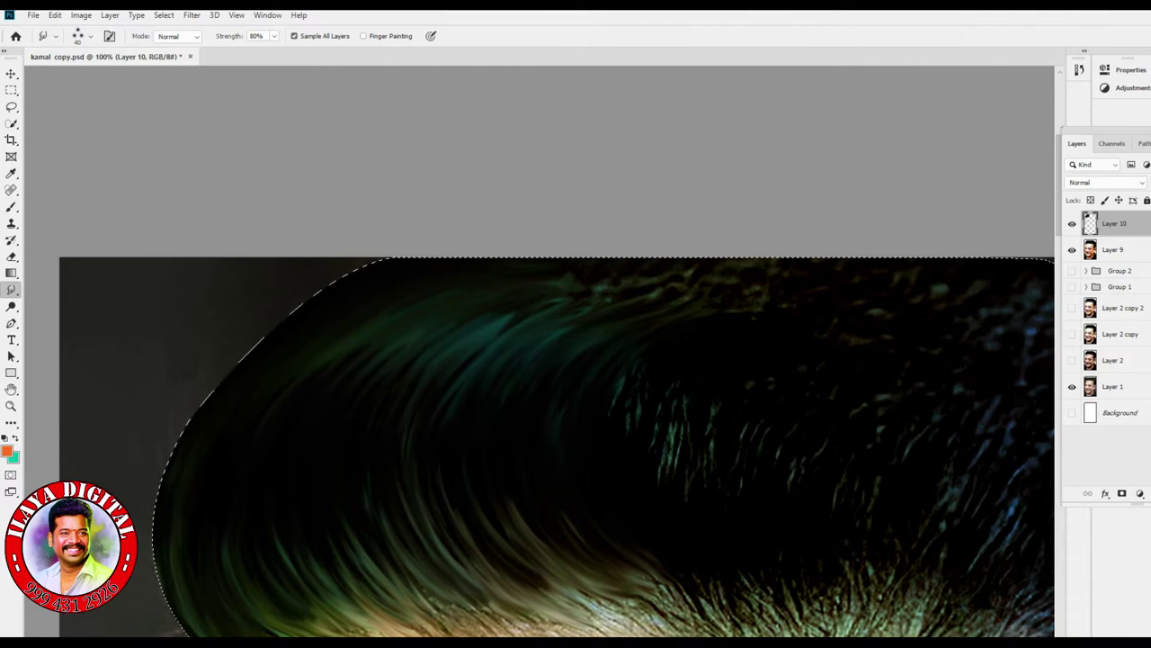
drag(630, 405, 305, 355)
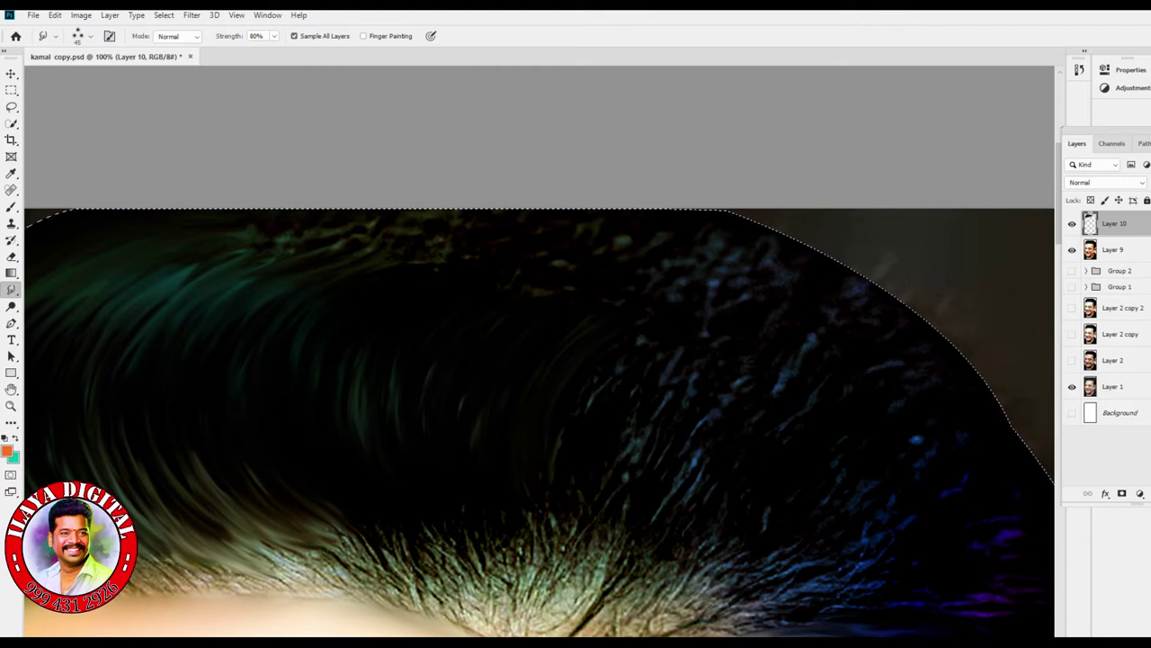
- Smudge the blue hairs above the right-hand temple and the purple patches near the head's outline into soft strands with brush size 45
scroll(539, 418, down, 2)
scroll(539, 419, right, 4)
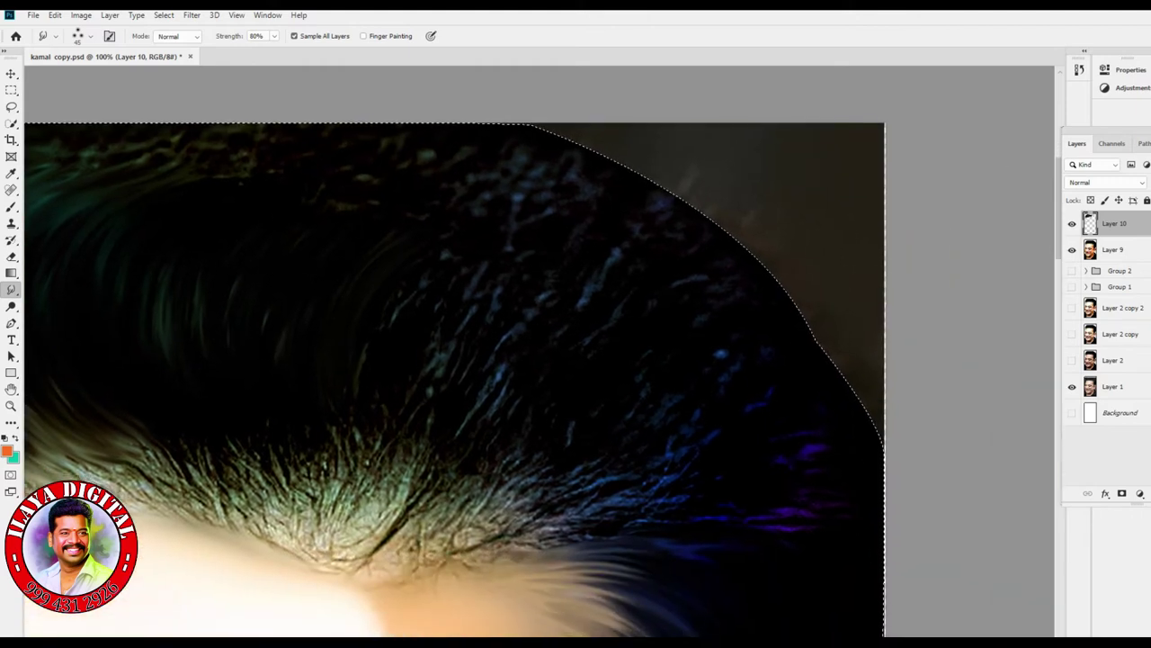
scroll(450, 351, down, 3)
scroll(449, 351, right, 4)
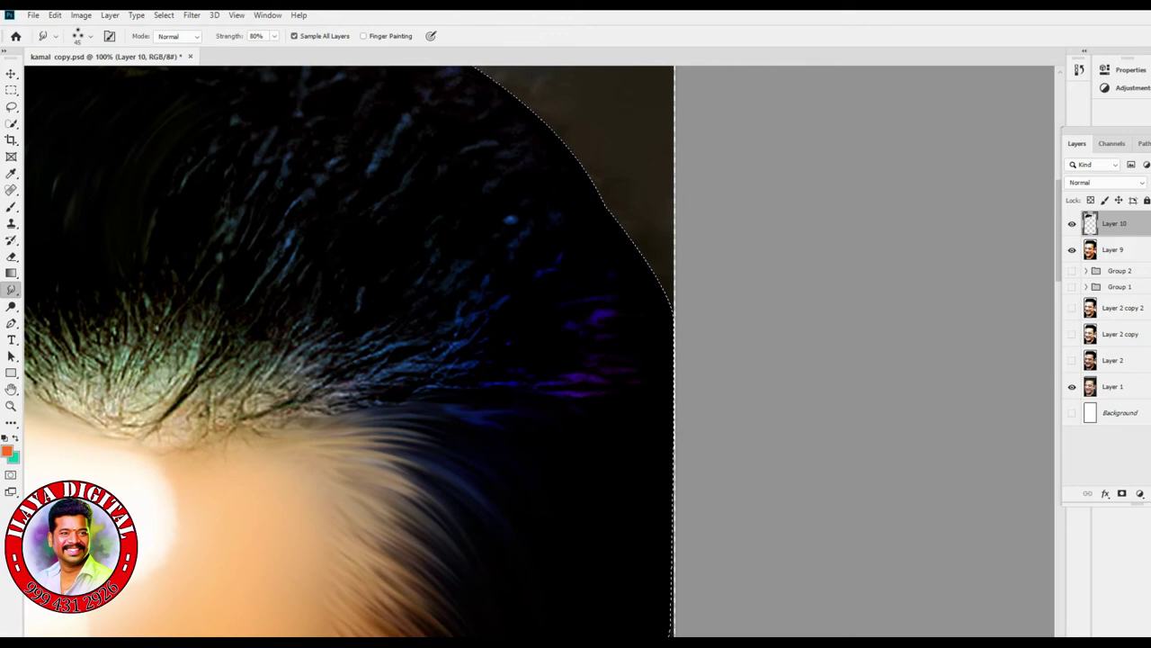
mouse_move(324, 402)
mouse_down()
mouse_move(454, 340)
mouse_move(468, 311)
mouse_move(396, 391)
mouse_move(468, 360)
mouse_move(450, 387)
mouse_up()
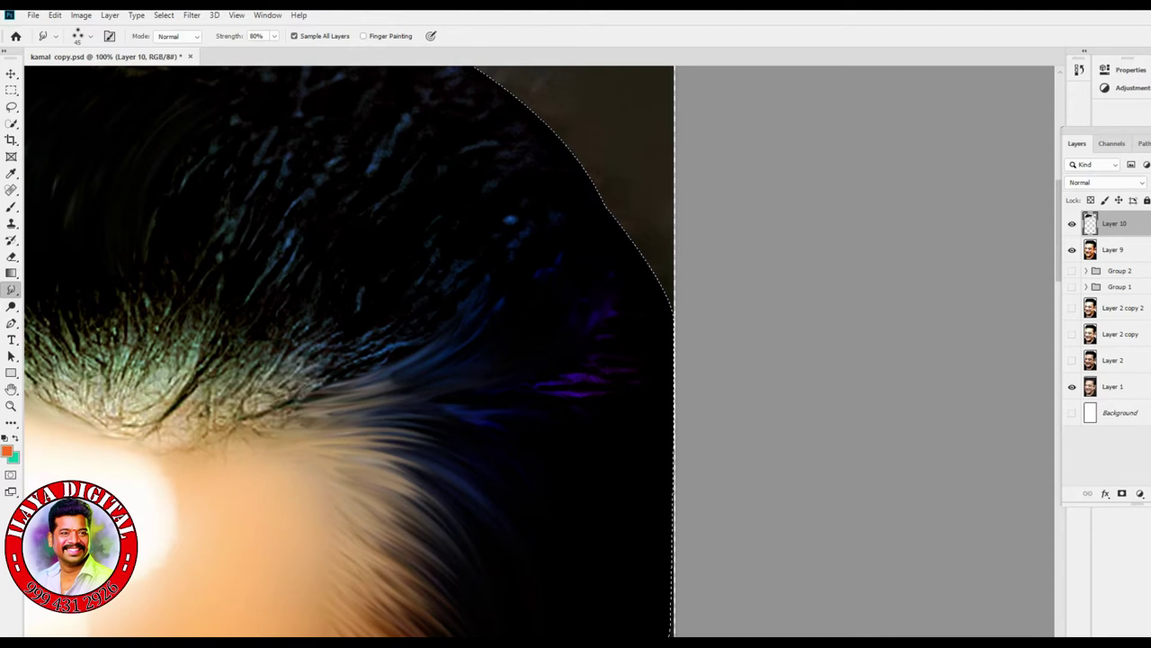
mouse_move(535, 386)
mouse_down()
mouse_move(597, 372)
mouse_move(558, 394)
mouse_up()
mouse_move(324, 409)
mouse_down()
mouse_move(467, 401)
mouse_move(386, 400)
mouse_move(454, 393)
mouse_move(396, 396)
mouse_move(509, 402)
mouse_up()
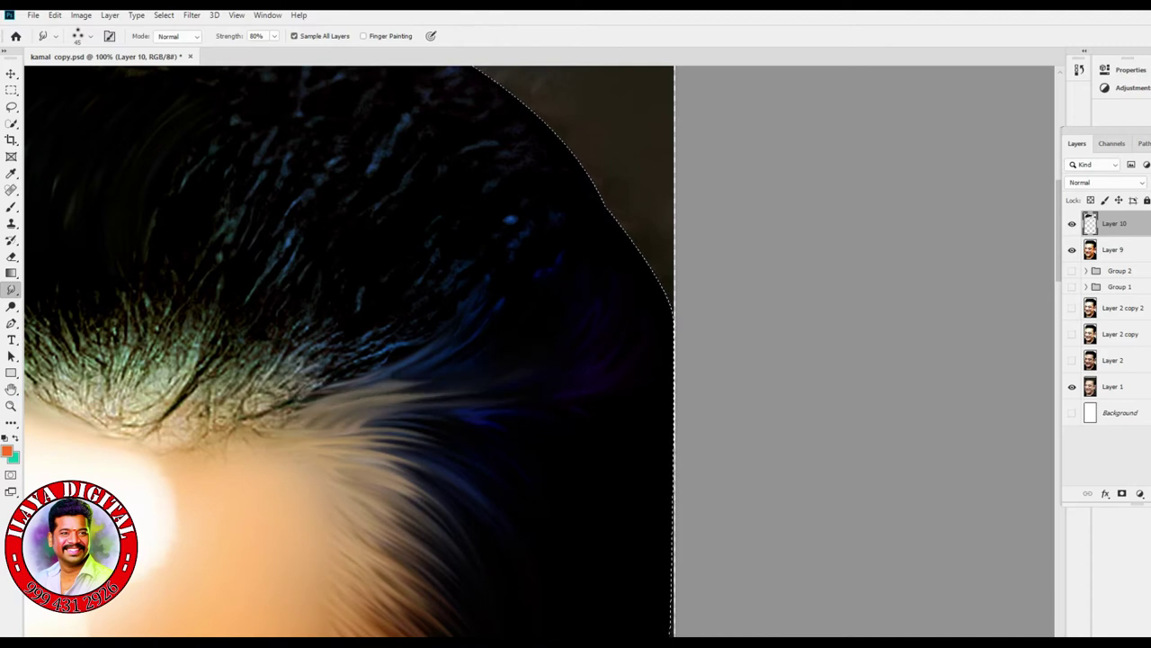
- Smudge the tan strands at the right-hand temple's hairline outward into the dark blue hair
drag(410, 400, 531, 414)
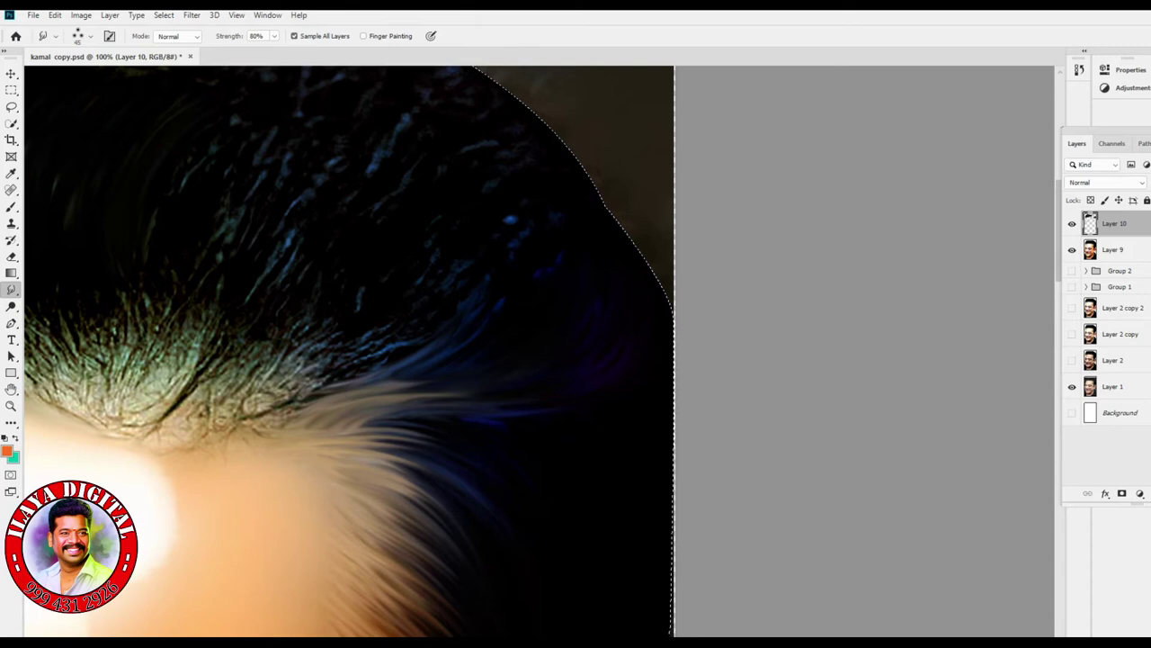
drag(340, 433, 445, 412)
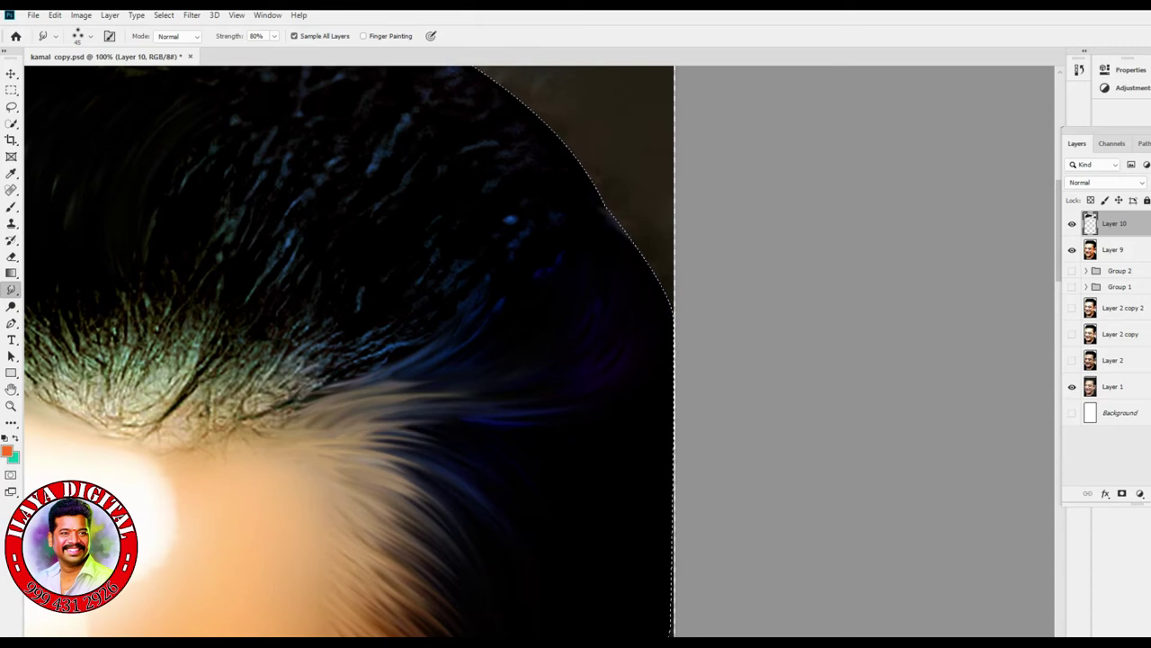
key(ctrl+z)
key(ctrl+shift+z)
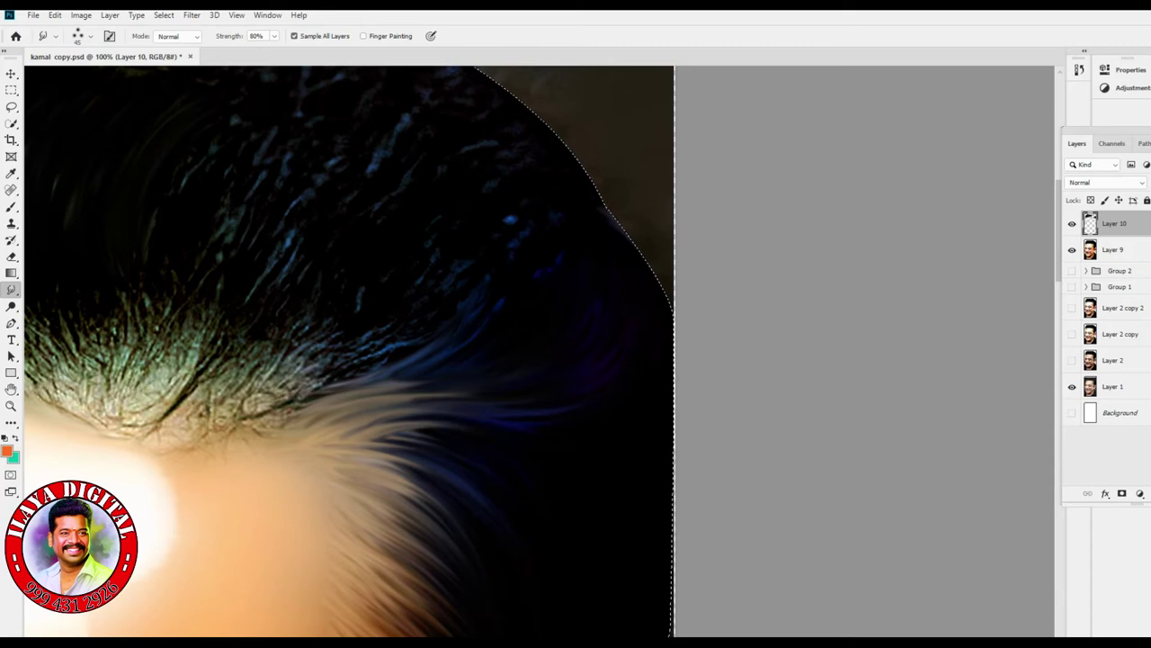
- Smudge the blue highlights on the right-hand side of the crown and the grey-blue strands above the temple into long upward curves
scroll(539, 351, up, 5)
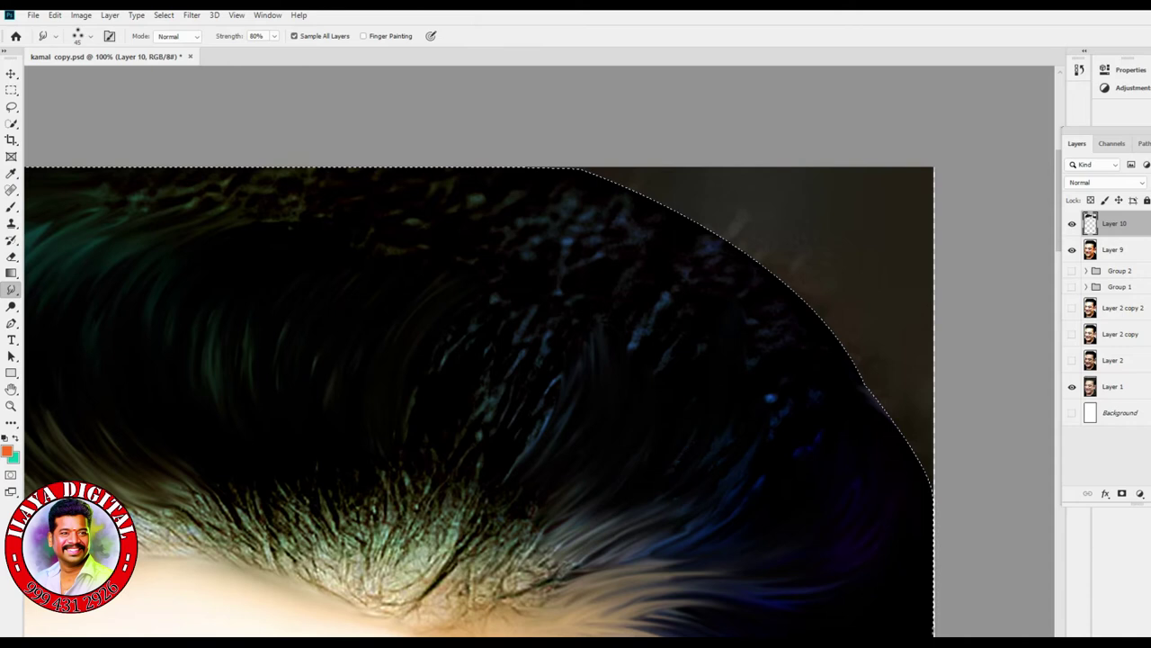
mouse_move(667, 355)
mouse_down()
mouse_move(666, 306)
mouse_move(650, 324)
mouse_move(637, 315)
mouse_move(635, 349)
mouse_up()
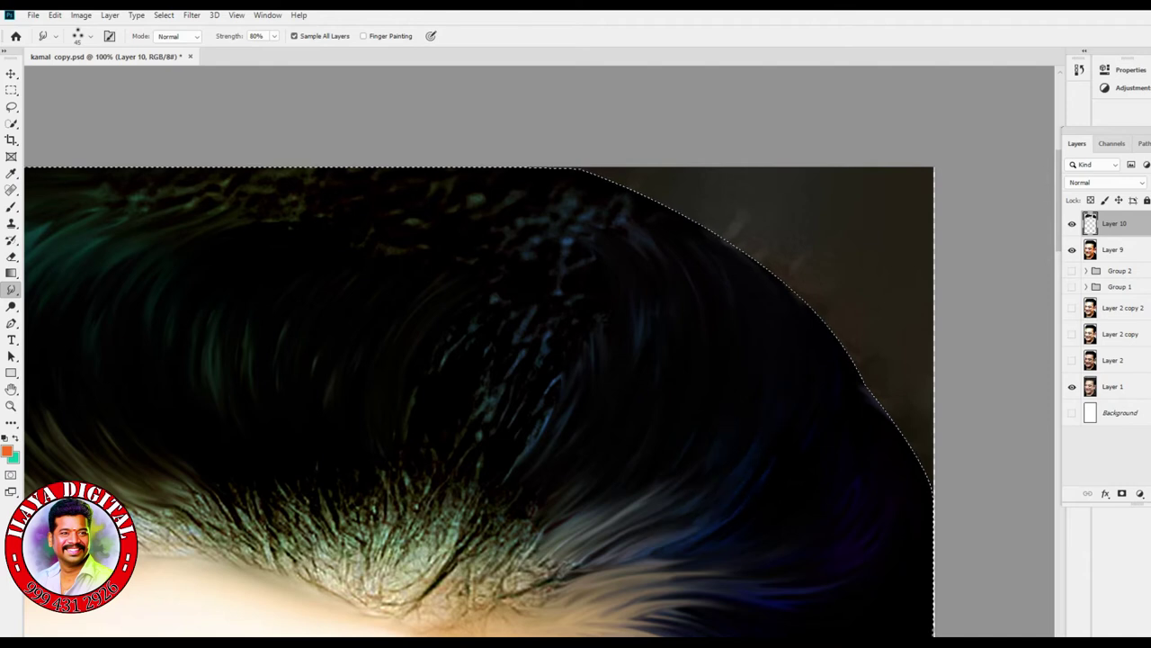
mouse_move(580, 571)
mouse_down()
mouse_move(670, 544)
mouse_move(719, 513)
mouse_up()
drag(665, 553, 747, 482)
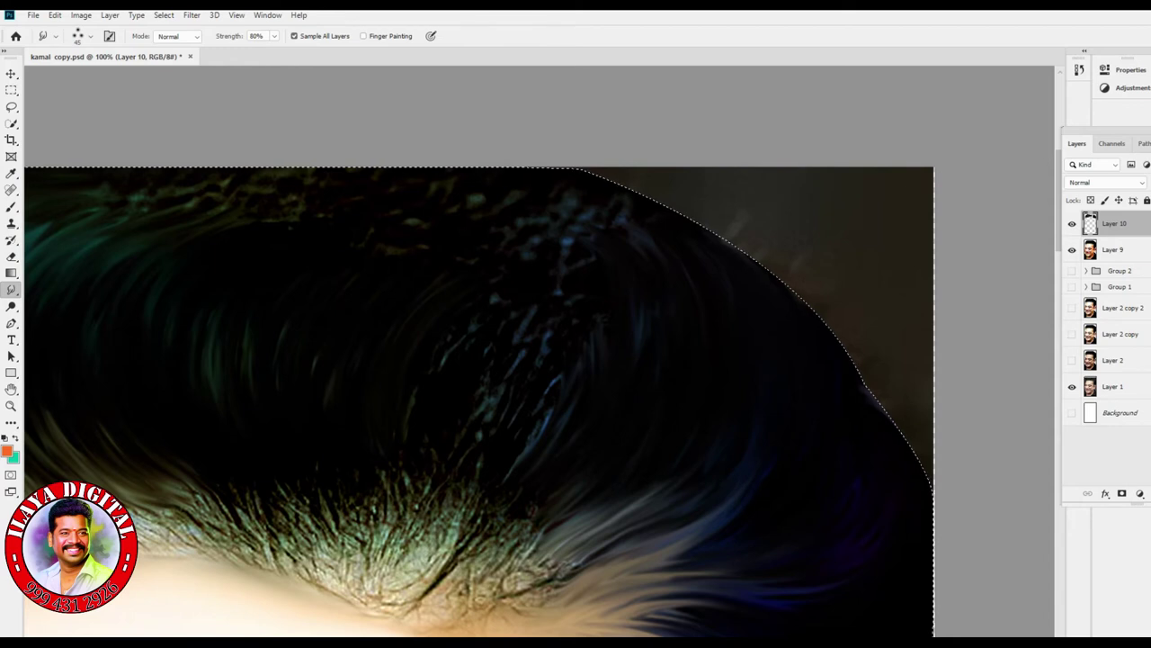
drag(585, 549, 693, 468)
mouse_move(580, 522)
mouse_down()
mouse_move(689, 463)
mouse_move(712, 466)
mouse_up()
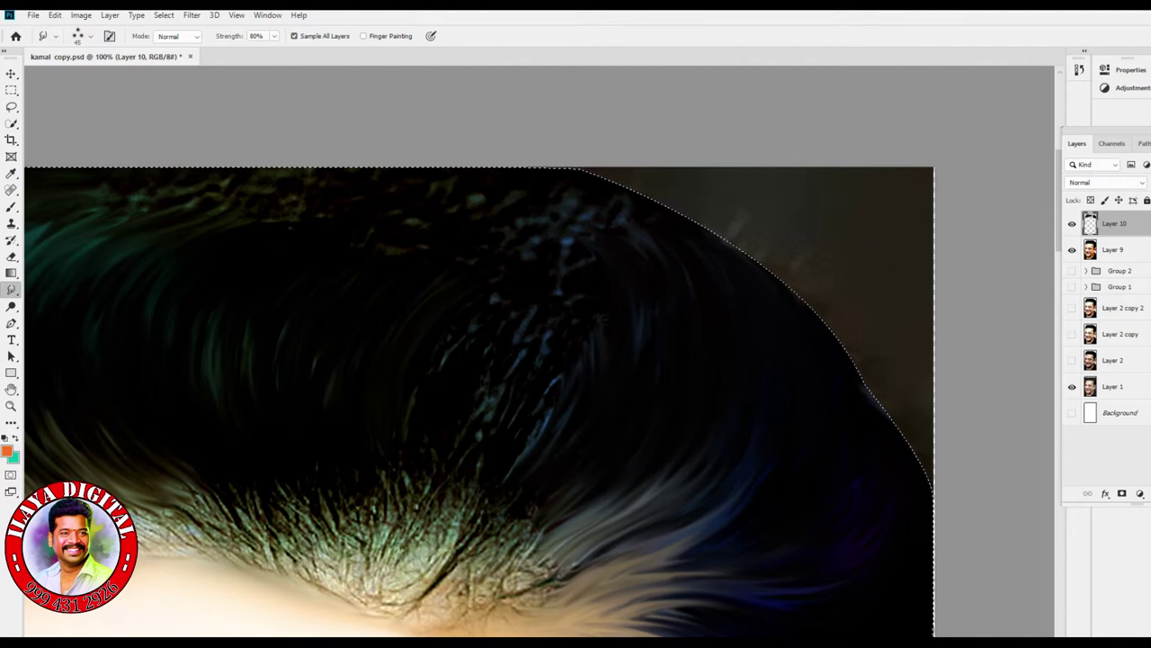
drag(611, 575, 719, 532)
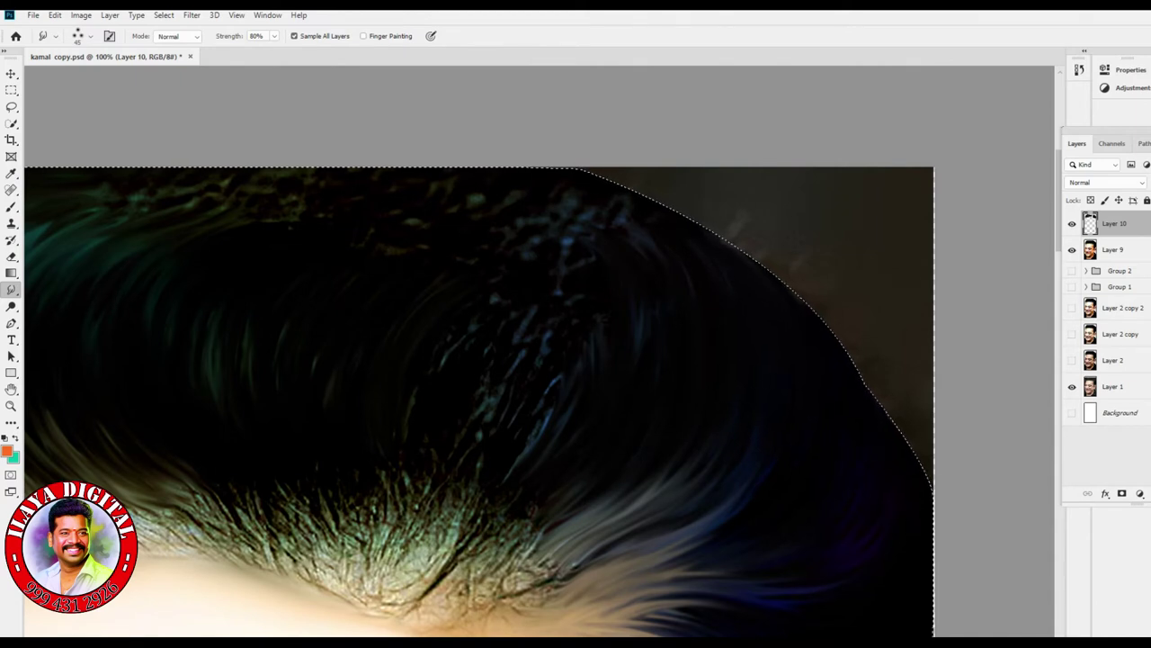
- Smudge the mottled blue highlights near the top edge of the hair into soft, nearly horizontal strands
scroll(479, 401, up, 2)
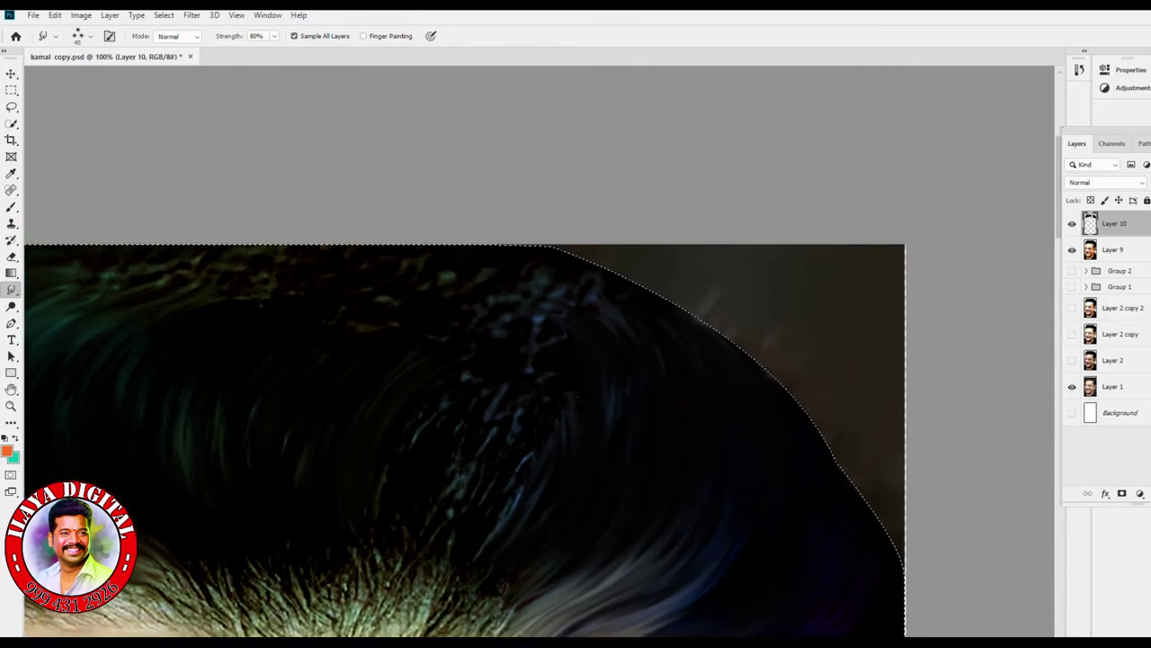
drag(441, 280, 549, 274)
mouse_move(477, 309)
mouse_down()
mouse_move(608, 323)
mouse_move(544, 318)
mouse_up()
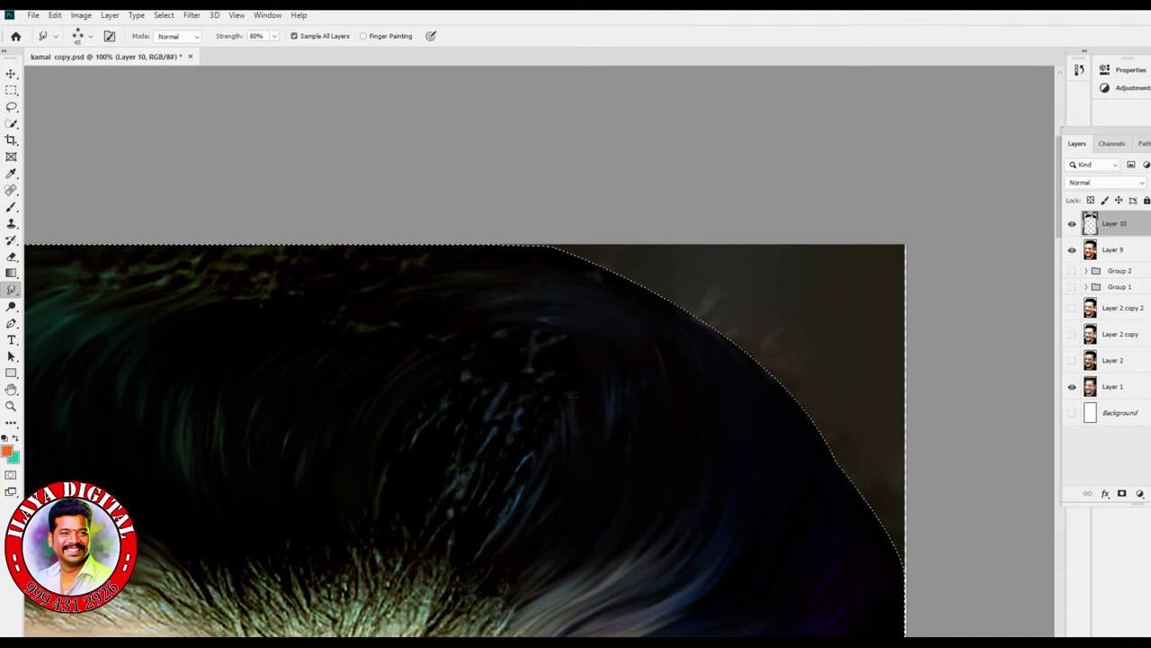
- Smudge the mottled yellow-green highlights along the top edge of the hair into soft, nearly horizontal strands
drag(450, 405, 662, 453)
drag(225, 343, 385, 320)
mouse_move(277, 320)
mouse_down()
mouse_move(352, 307)
mouse_move(322, 330)
mouse_up()
drag(434, 324, 498, 330)
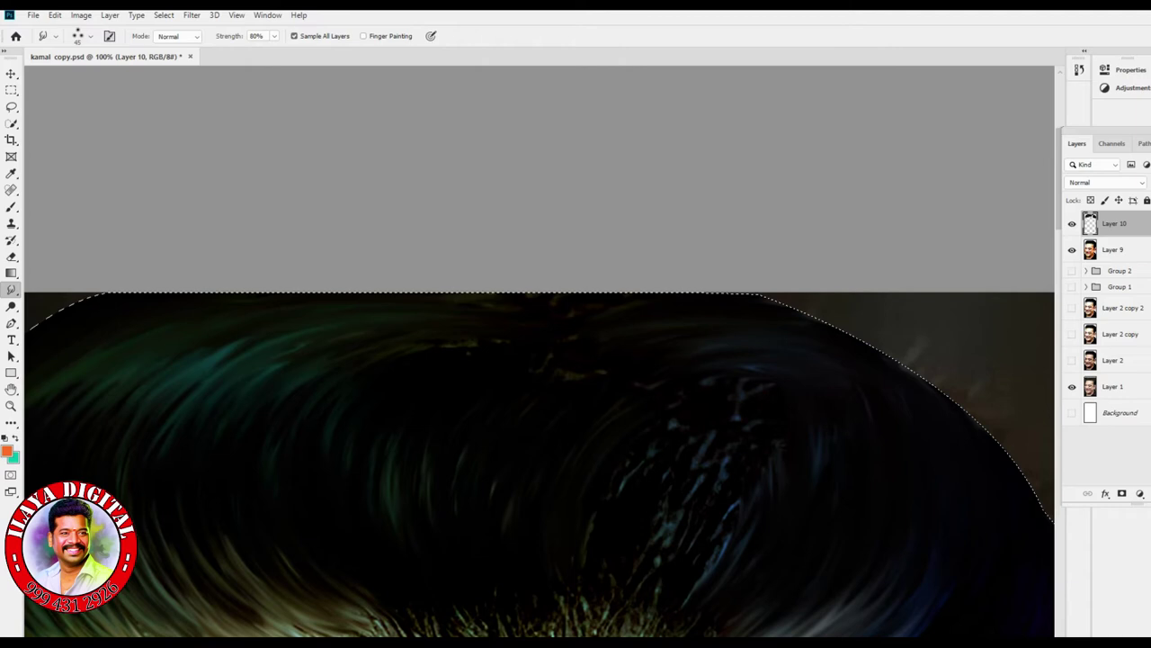
drag(426, 351, 473, 344)
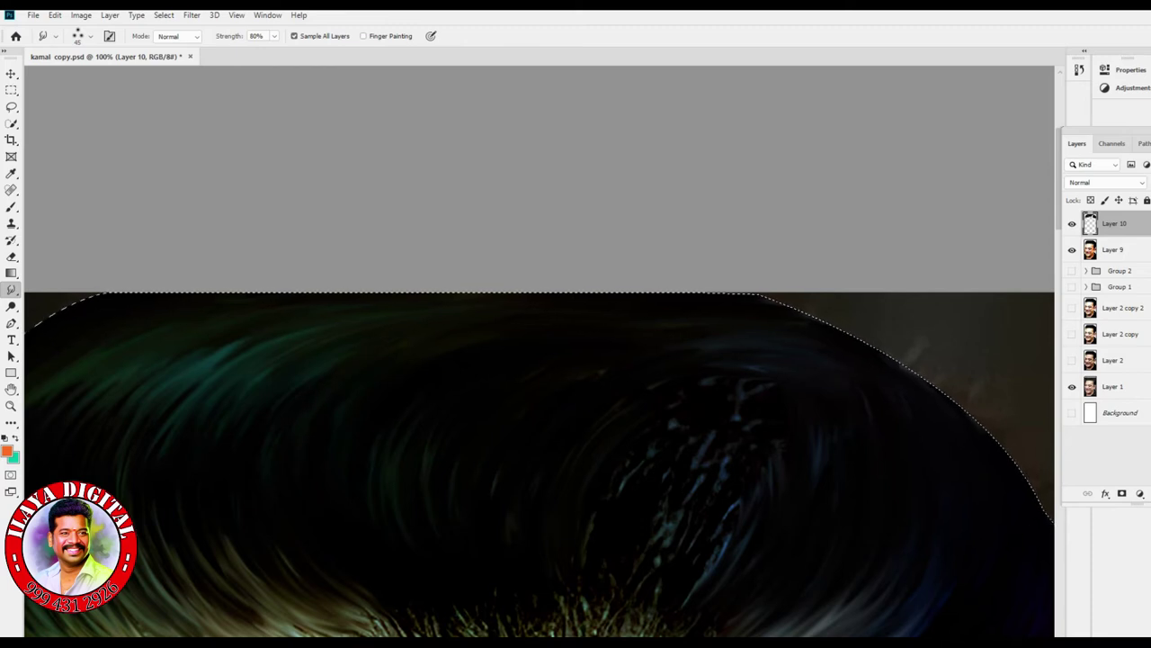
- Smudge the speckled blue-grey highlights in the right-hand half of the crown into long curved strands
drag(540, 414, 474, 307)
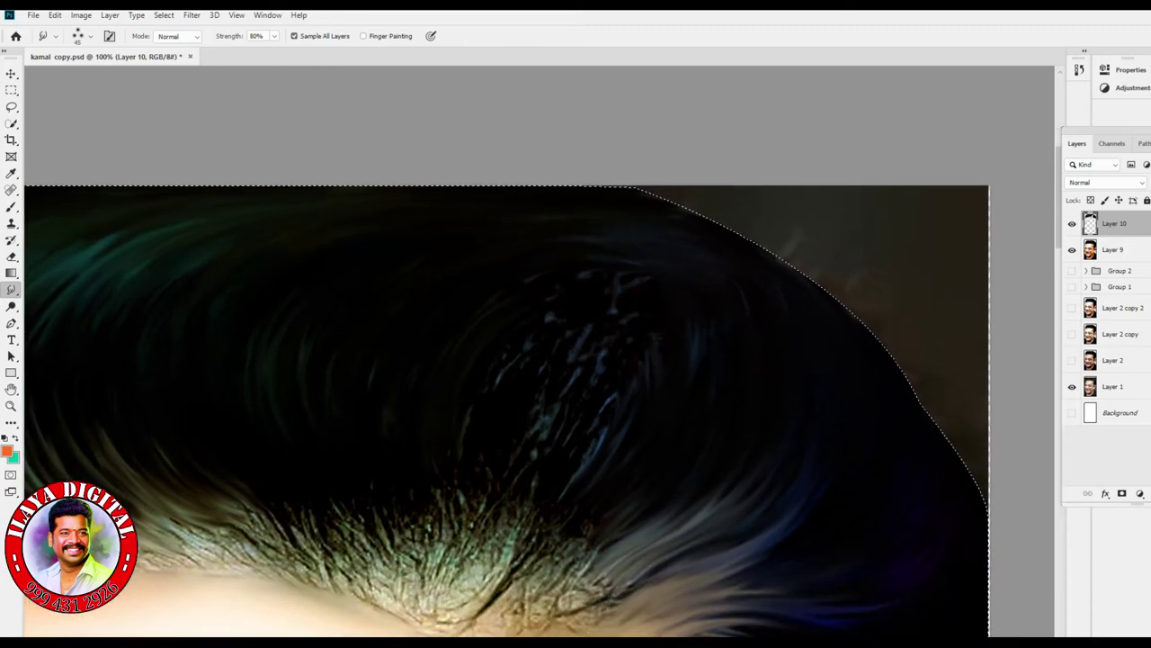
mouse_move(625, 262)
mouse_down()
mouse_move(597, 266)
mouse_move(616, 290)
mouse_move(500, 383)
mouse_up()
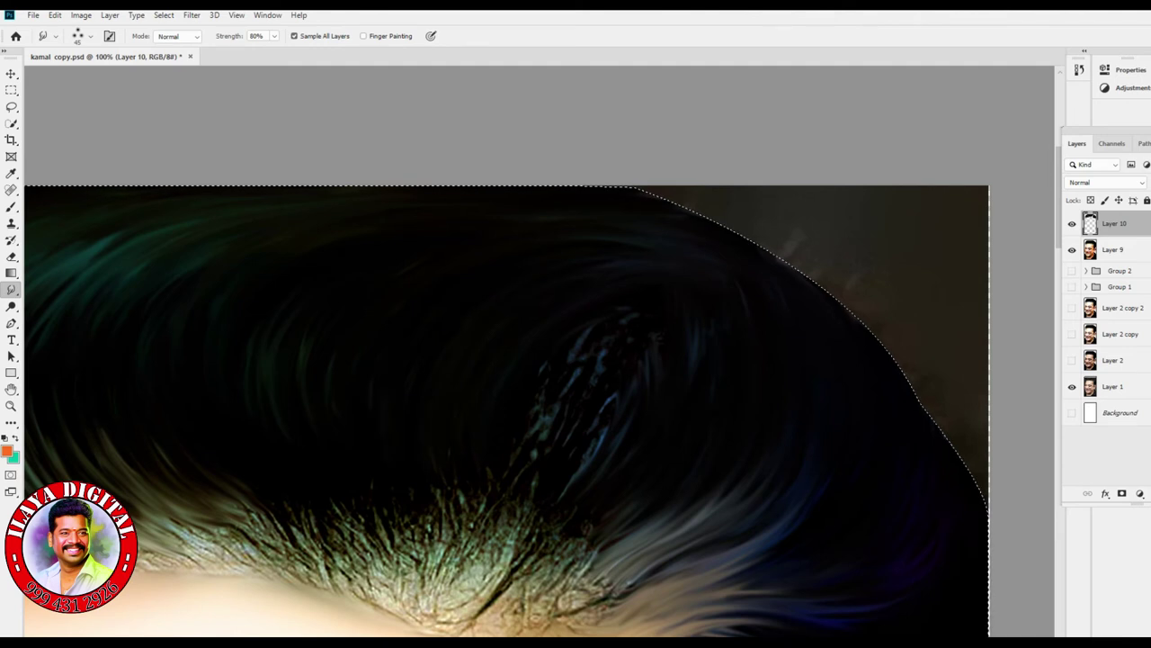
drag(546, 428, 536, 457)
drag(605, 352, 545, 416)
drag(561, 396, 539, 454)
drag(612, 430, 566, 489)
drag(699, 328, 691, 347)
mouse_move(635, 315)
mouse_down()
mouse_move(540, 374)
mouse_move(529, 450)
mouse_up()
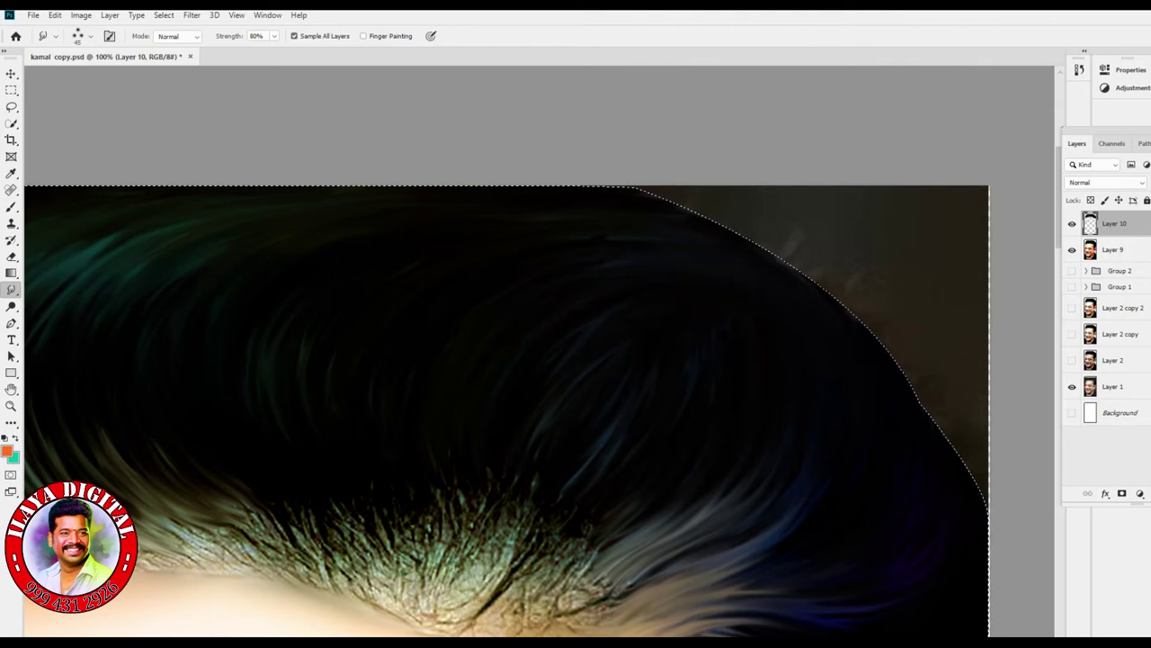
- Hide and show Layer 10 again to compare the smudged hair with the unsmudged version
scroll(796, 439, up, 2)
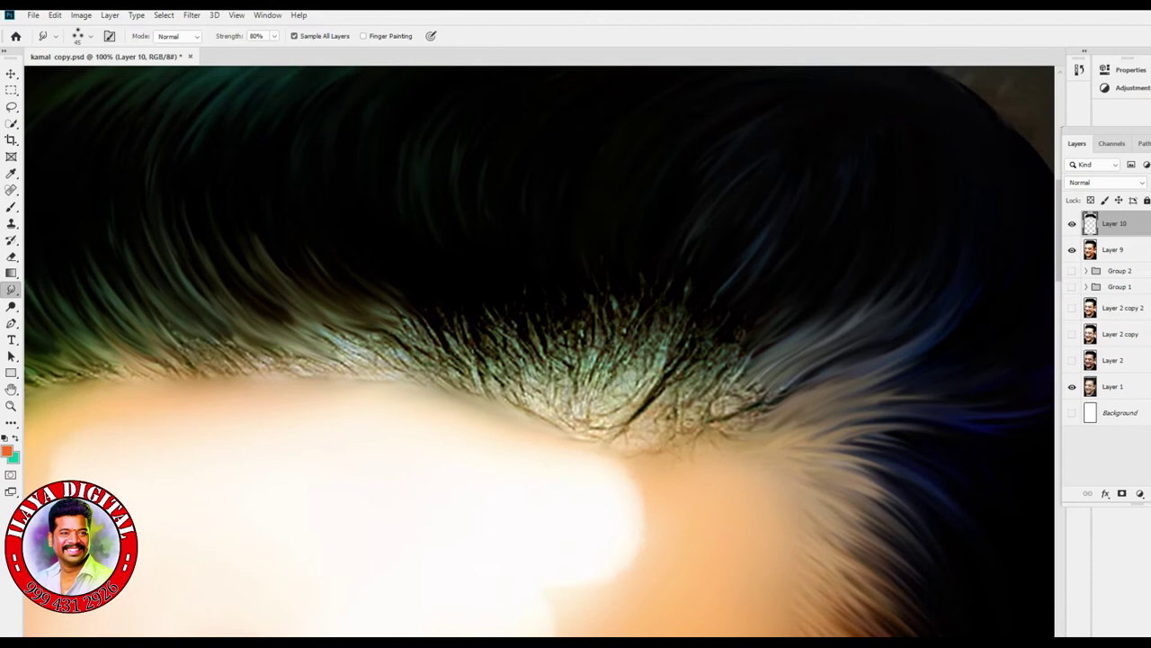
scroll(801, 442, down, 2)
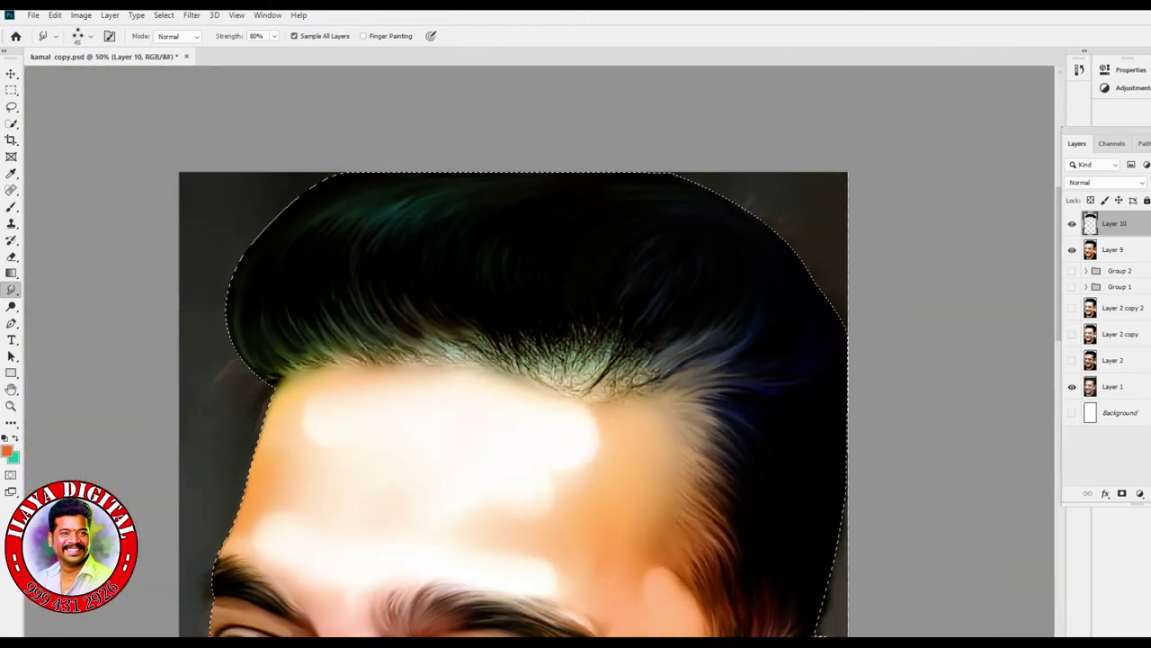
click(1071, 223)
key(ctrl+z)
key(ctrl+shift+z)
key(ctrl+z)
click(1071, 223)
scroll(653, 563, up, 2)
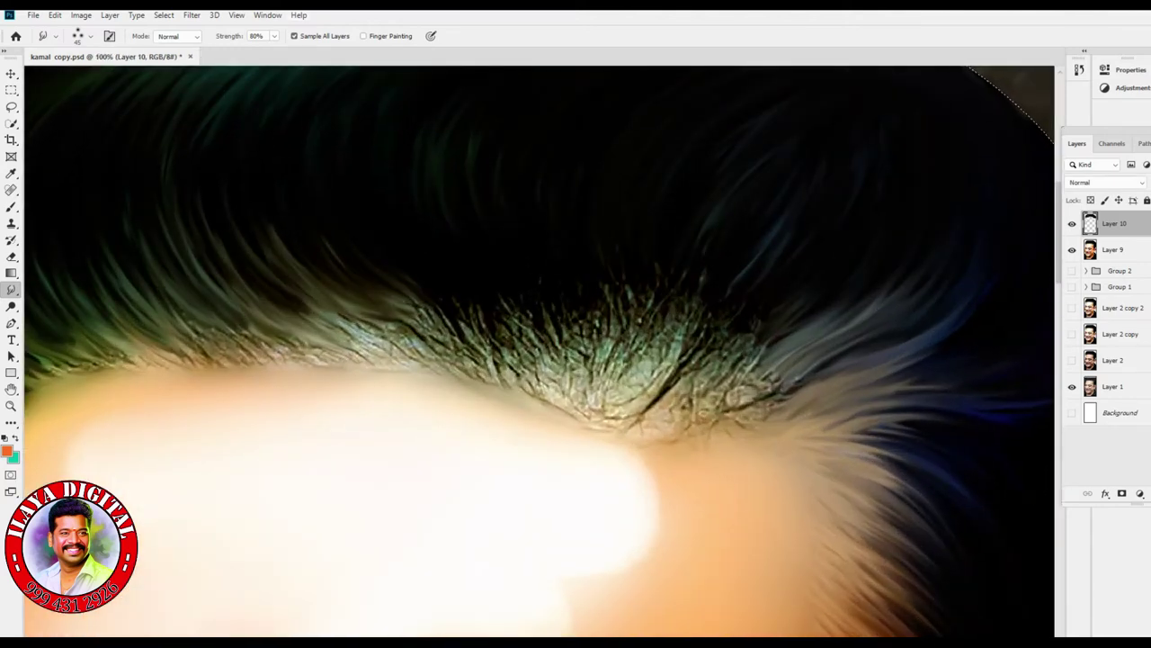
- At 70% strength and brush size 30, smudge the mottled hairs along the left-hand half of the hairline into soft strands
key(7)
drag(653, 450, 877, 495)
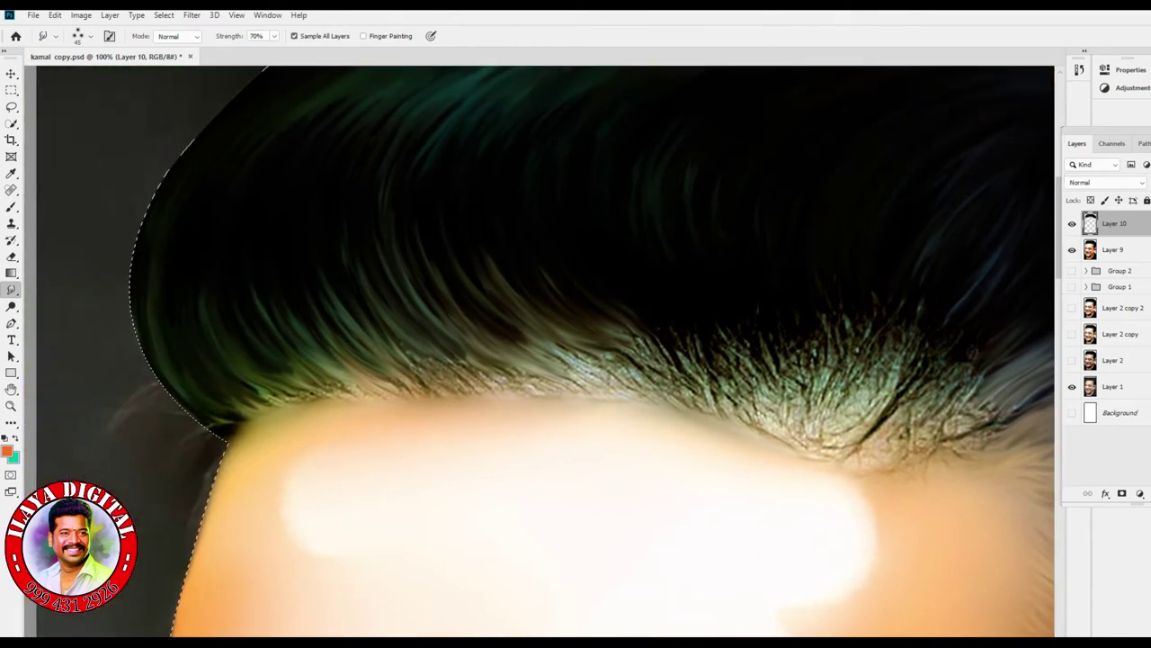
key(ctrl+d)
key(ctrl+plus)
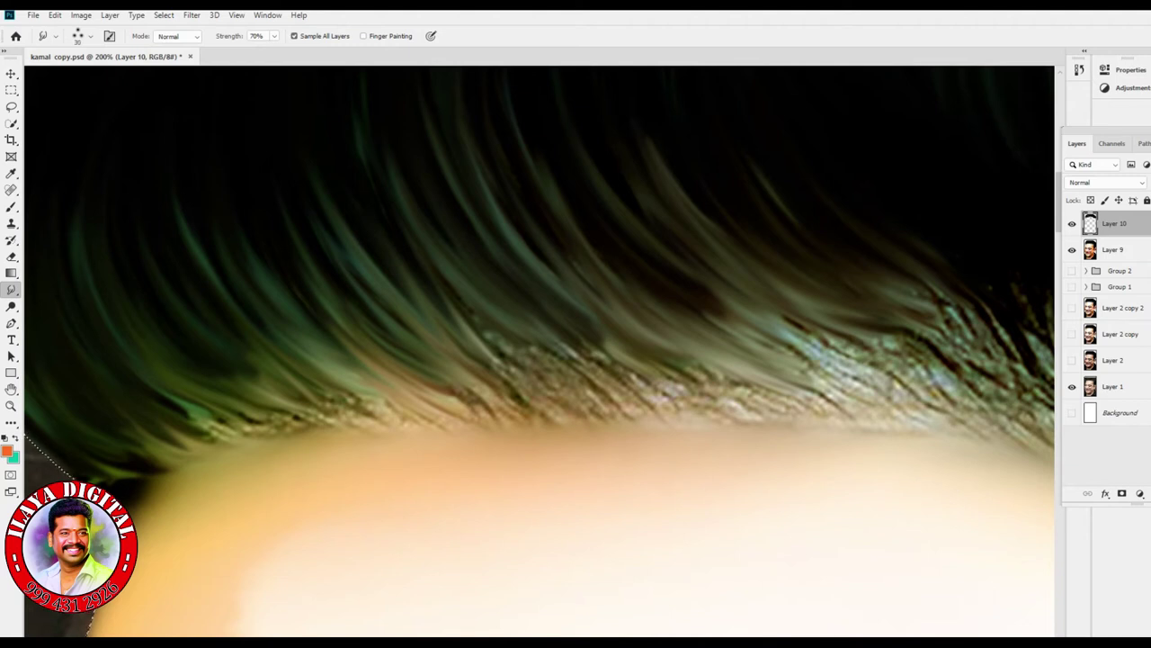
scroll(539, 351, left, 3)
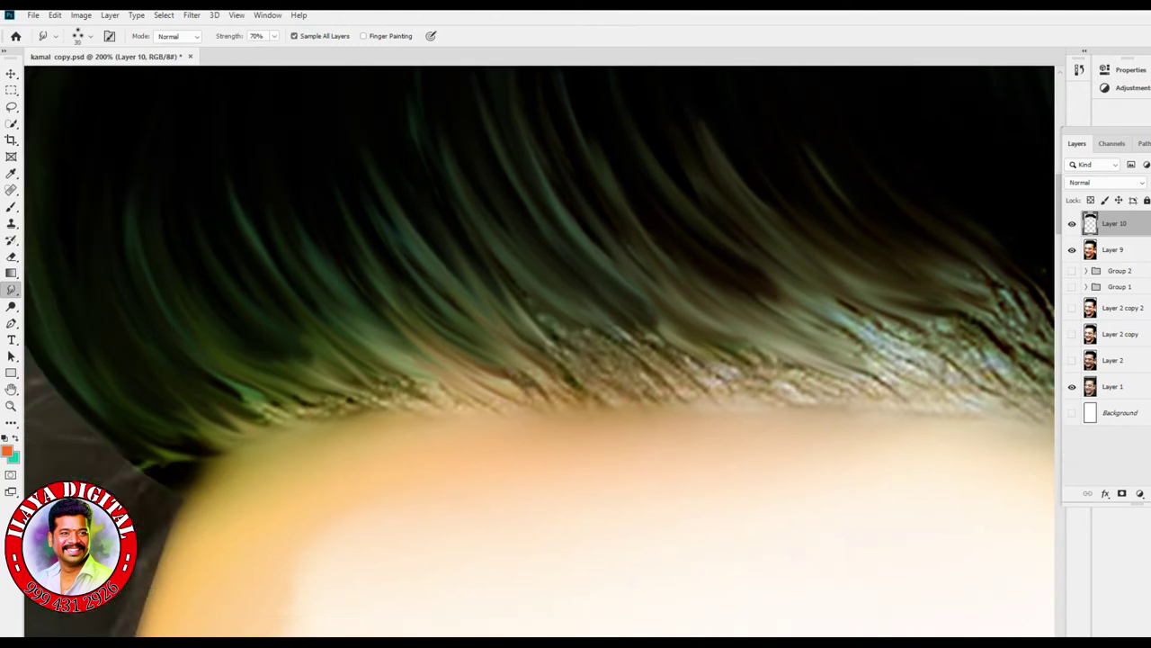
mouse_move(427, 171)
mouse_down()
mouse_move(576, 369)
mouse_move(648, 401)
mouse_up()
drag(540, 333, 656, 396)
drag(548, 252, 666, 395)
- Try smudging the mottled hairline further towards the middle of the forehead into soft strands
drag(665, 346, 733, 395)
drag(629, 314, 747, 395)
drag(666, 270, 809, 387)
drag(711, 315, 854, 391)
drag(747, 329, 899, 387)
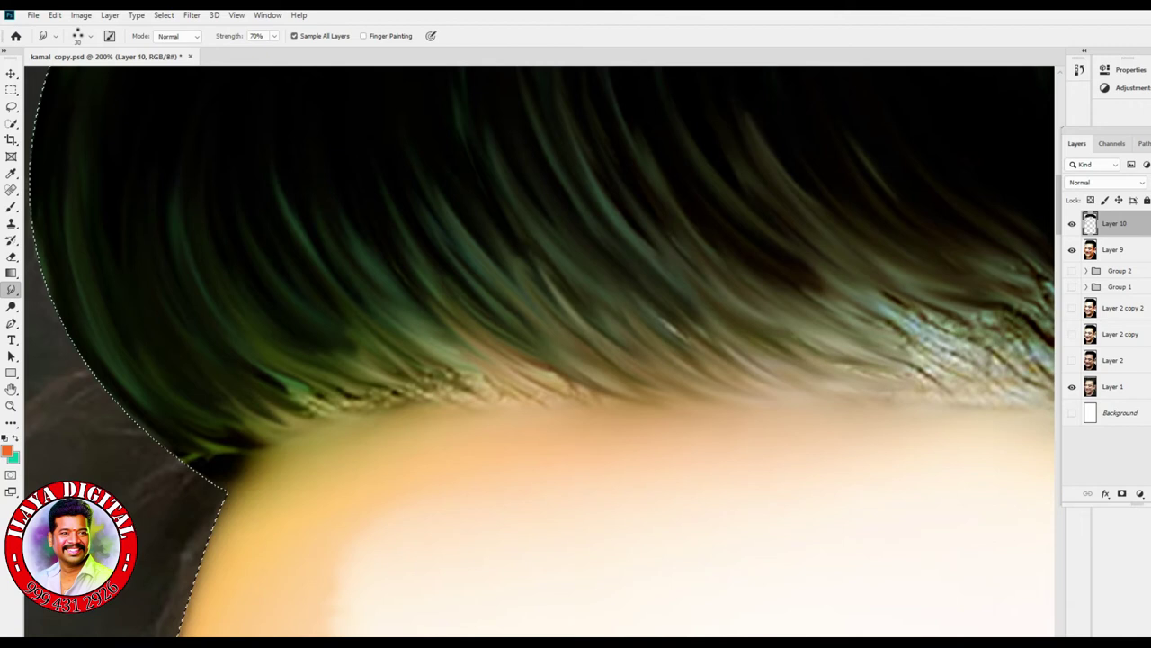
- Try pulling the hairline strands further down over the forehead's upper edge at 85% smudge strength
key(8)
key(5)
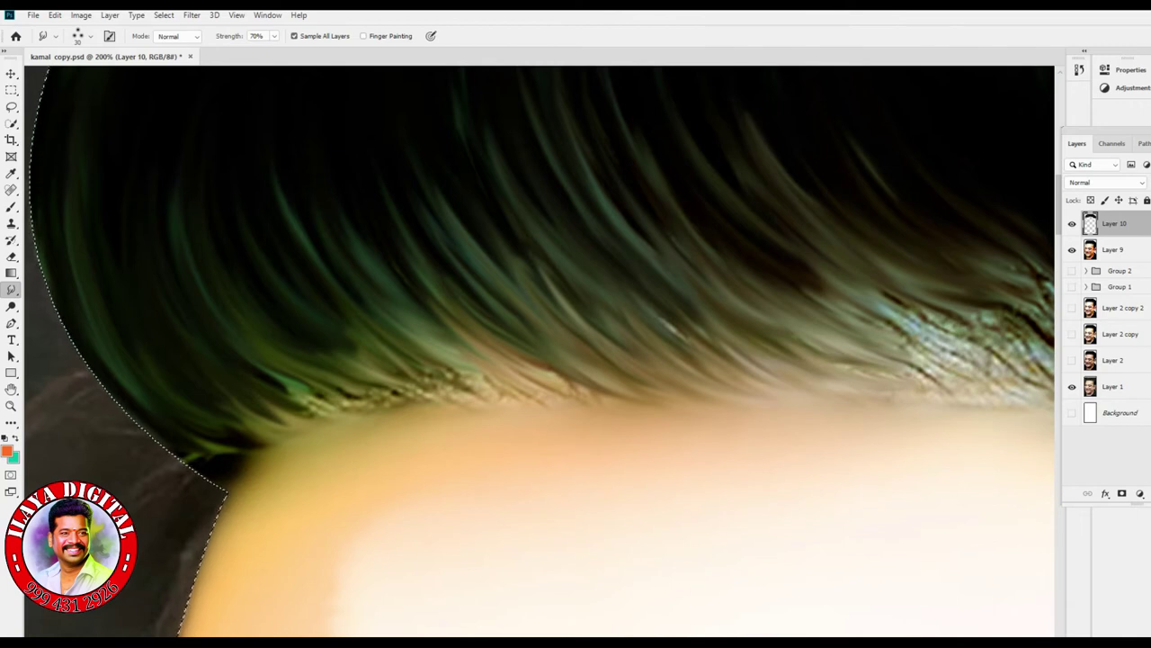
drag(364, 292, 539, 418)
drag(446, 314, 648, 405)
drag(504, 324, 710, 423)
drag(589, 288, 728, 410)
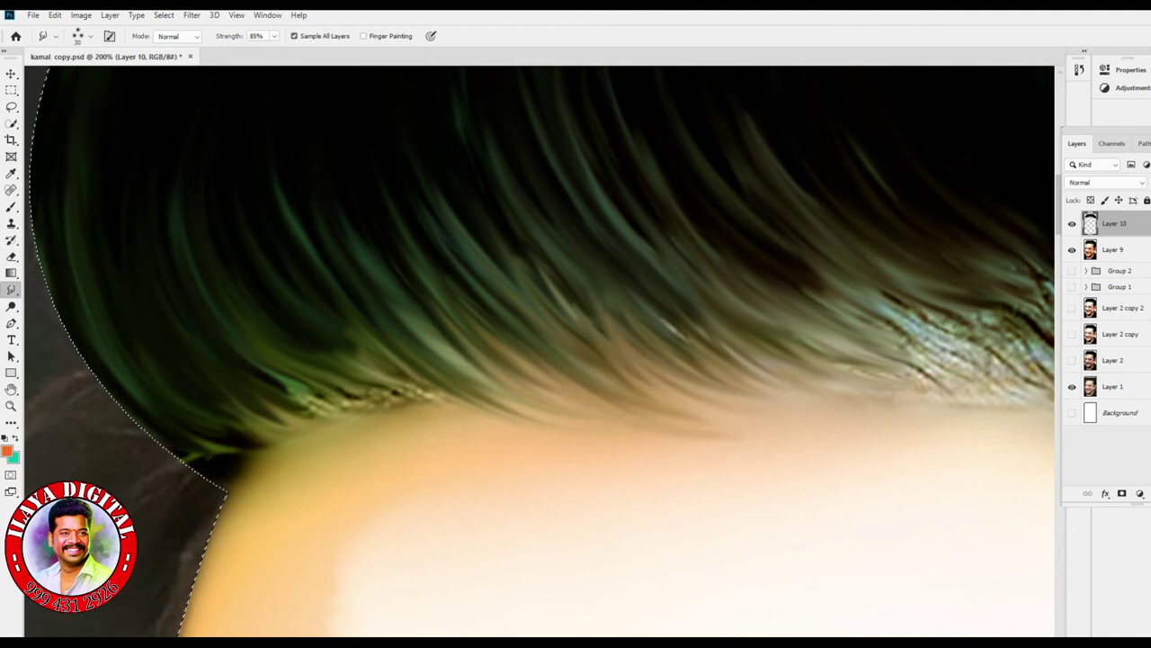
drag(612, 315, 810, 405)
drag(692, 306, 846, 395)
mouse_move(760, 279)
mouse_down()
mouse_move(926, 360)
mouse_move(948, 385)
mouse_up()
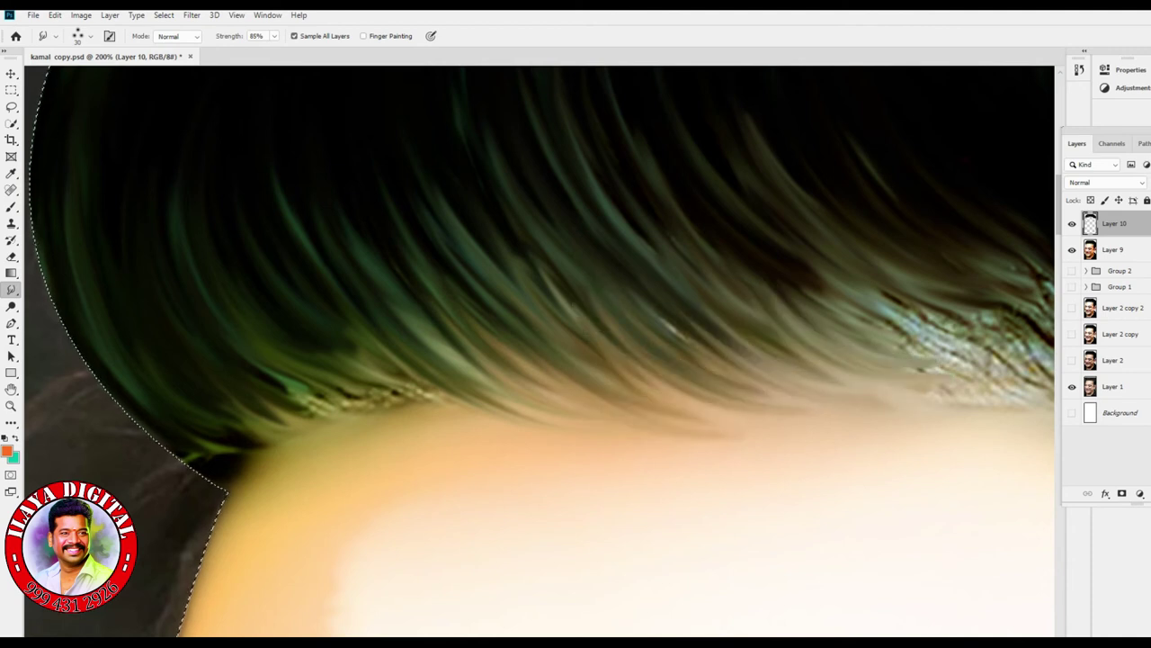
- Undo the recent smudge strokes along the hairline above the forehead
key(ctrl+minus)
key(ctrl+minus)
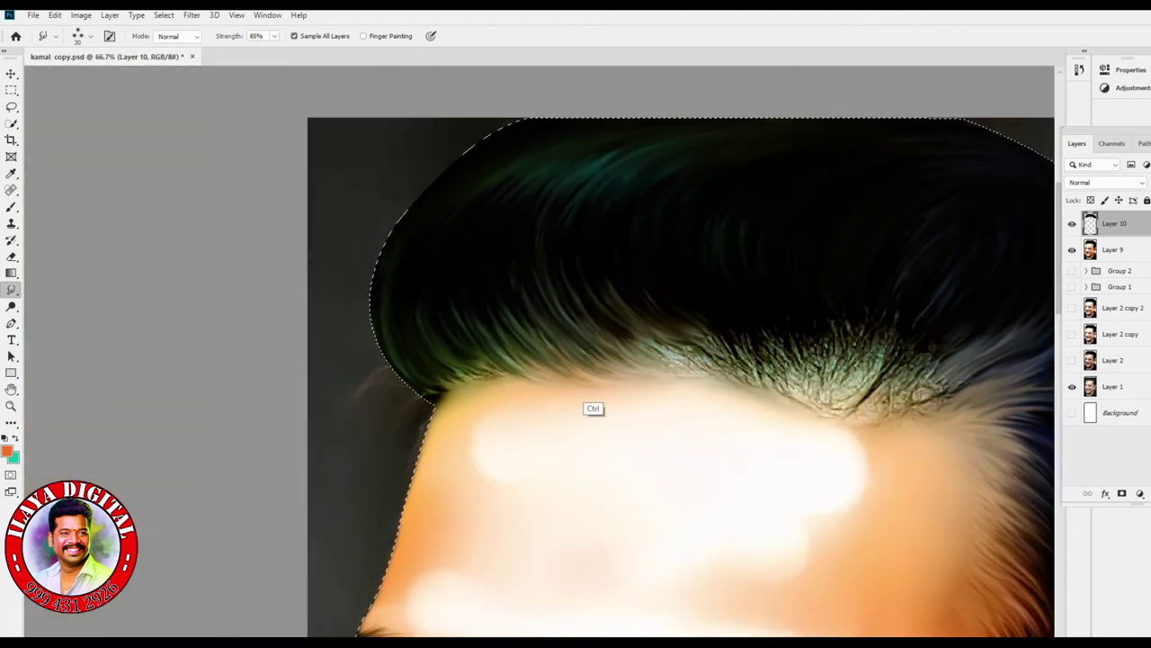
key(ctrl+plus)
key(ctrl+plus)
mouse_move(944, 297)
mouse_down()
mouse_move(809, 378)
mouse_move(540, 422)
mouse_move(378, 414)
mouse_up()
key(ctrl+z)
key(ctrl+z)
key(ctrl+z)
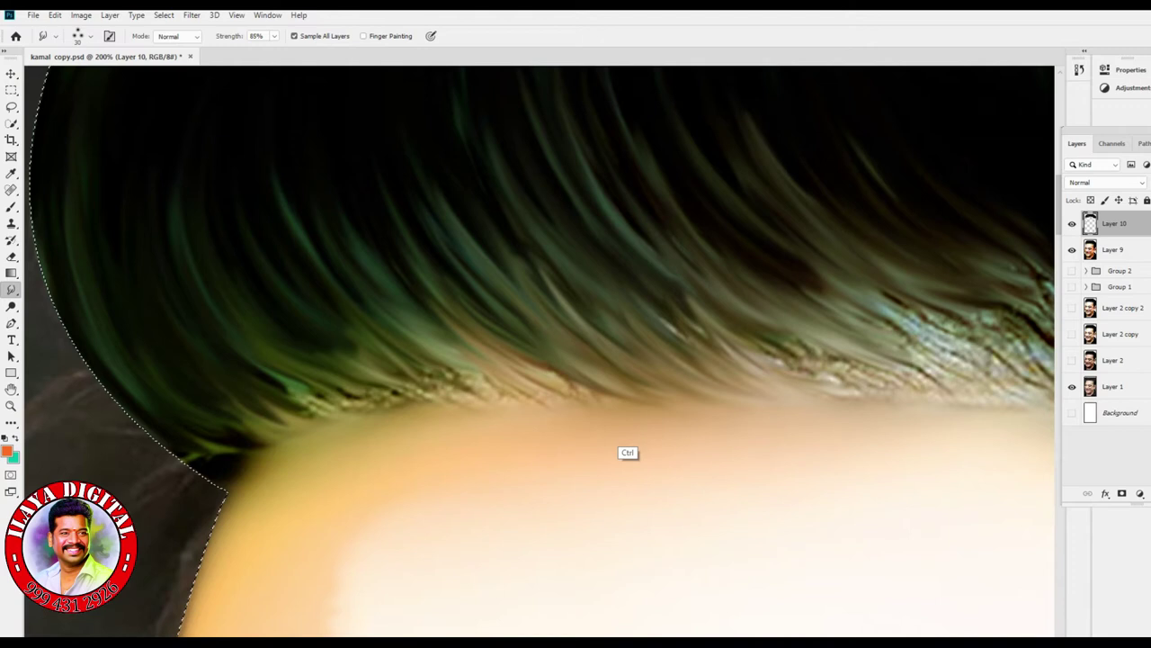
key(ctrl+z)
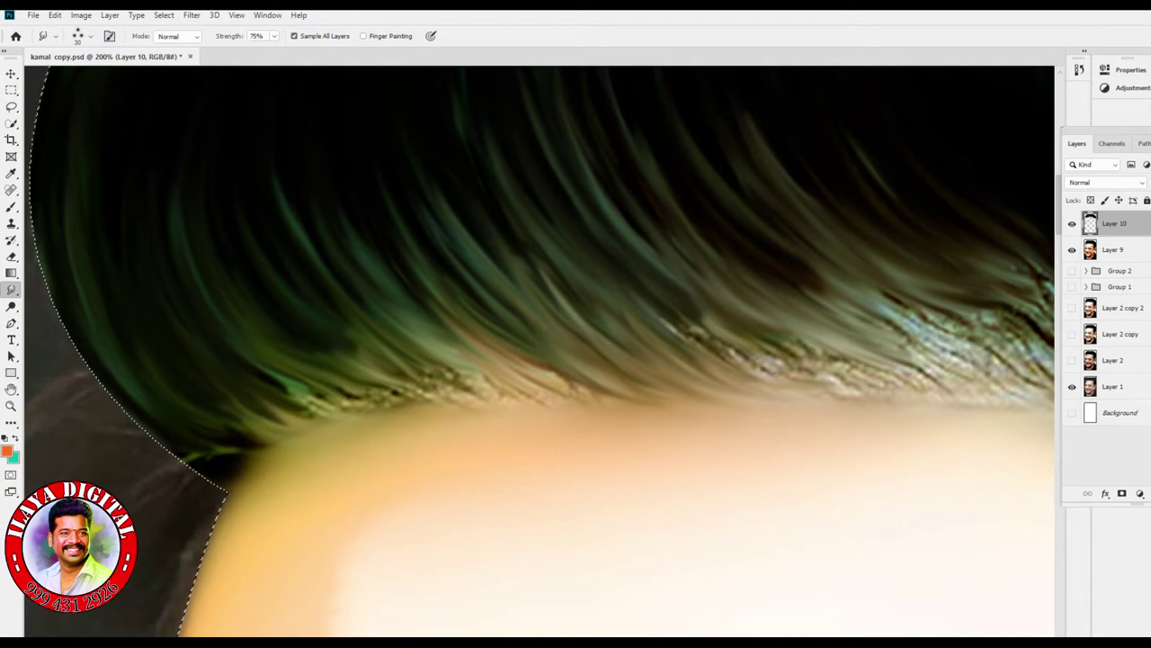
- With smudge strength 75%, smudge the stray green hairs at the left-hand corner of the hairline into soft strands
key(ctrl+z)
key(ctrl+z)
key(ctrl+z)
key(ctrl+z)
key(ctrl+z)
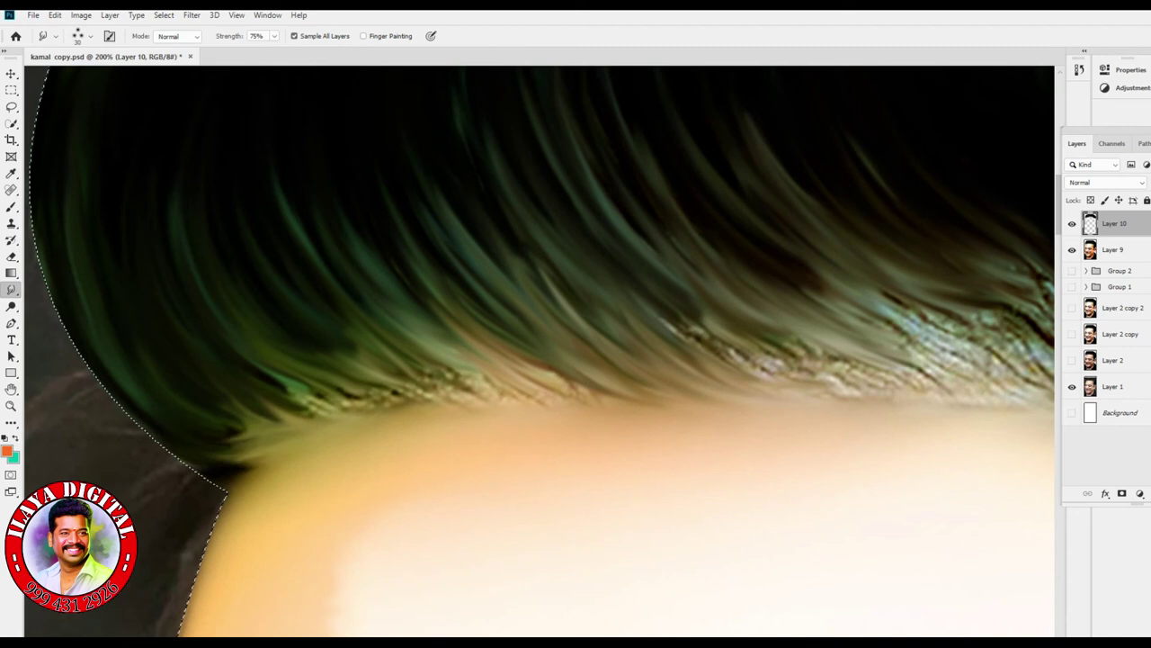
- Smudge the mottled olive hairs beside the left-hand corner of the hairline into fine curved strands over the forehead edge
key(ctrl+shift+z)
key(ctrl+shift+z)
key(ctrl+shift+z)
key(ctrl+shift+z)
key(ctrl+shift+z)
key(ctrl+shift+z)
key(ctrl+shift+z)
key(ctrl+shift+z)
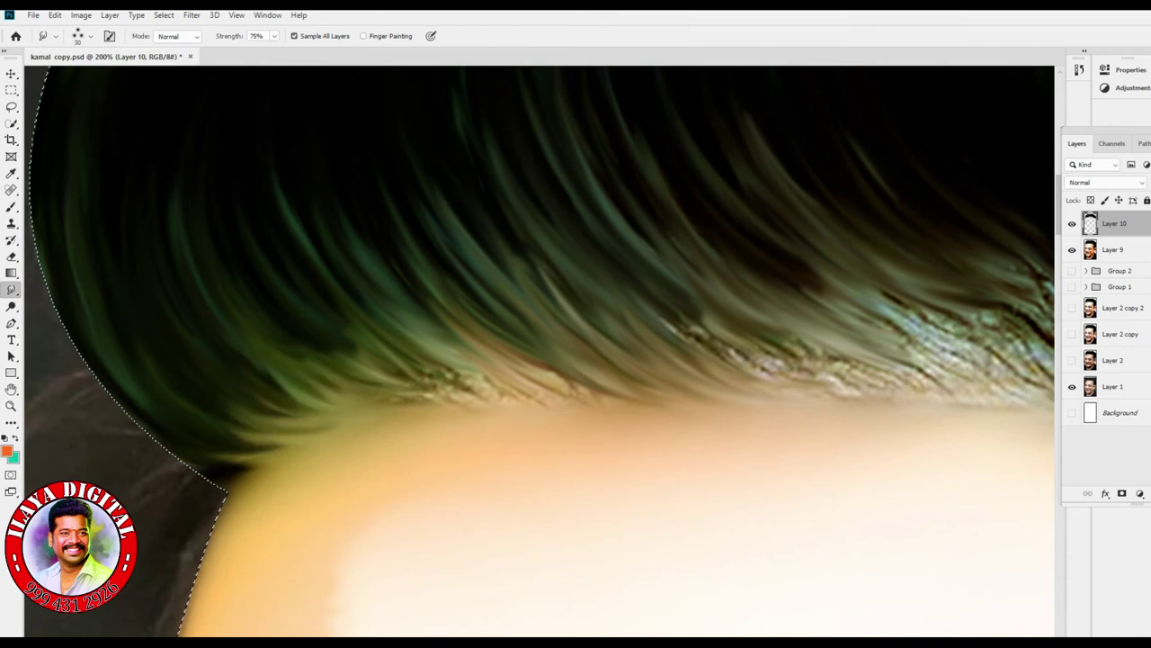
- Continue along the hairline, smudging the remaining mottled olive-tan hairs beside the finished corner into curved strands
key(ctrl+shift+z)
key(ctrl+shift+z)
key(ctrl+shift+z)
key(ctrl+shift+z)
key(ctrl+shift+z)
key(ctrl+shift+z)
key(ctrl+shift+z)
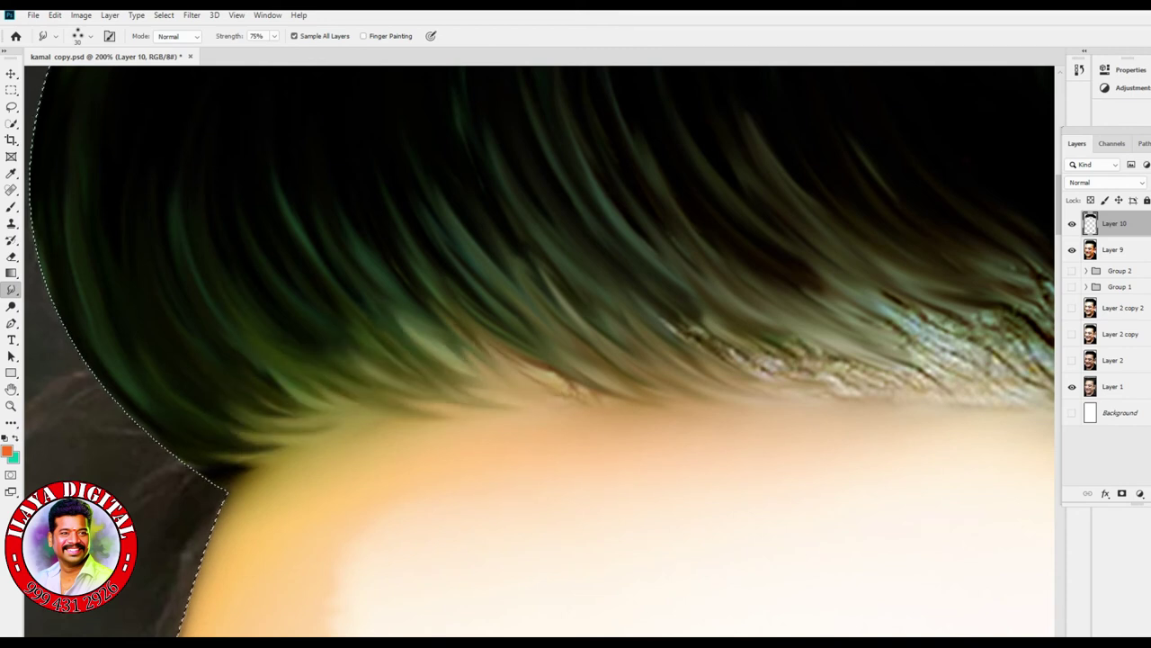
- Smudge the peach-coloured patches midway along the left-hand hairline into soft strands that blend with the forehead
key(ctrl+shift+z)
key(ctrl+shift+z)
key(ctrl+shift+z)
key(ctrl+shift+z)
key(ctrl+shift+z)
key(ctrl+shift+z)
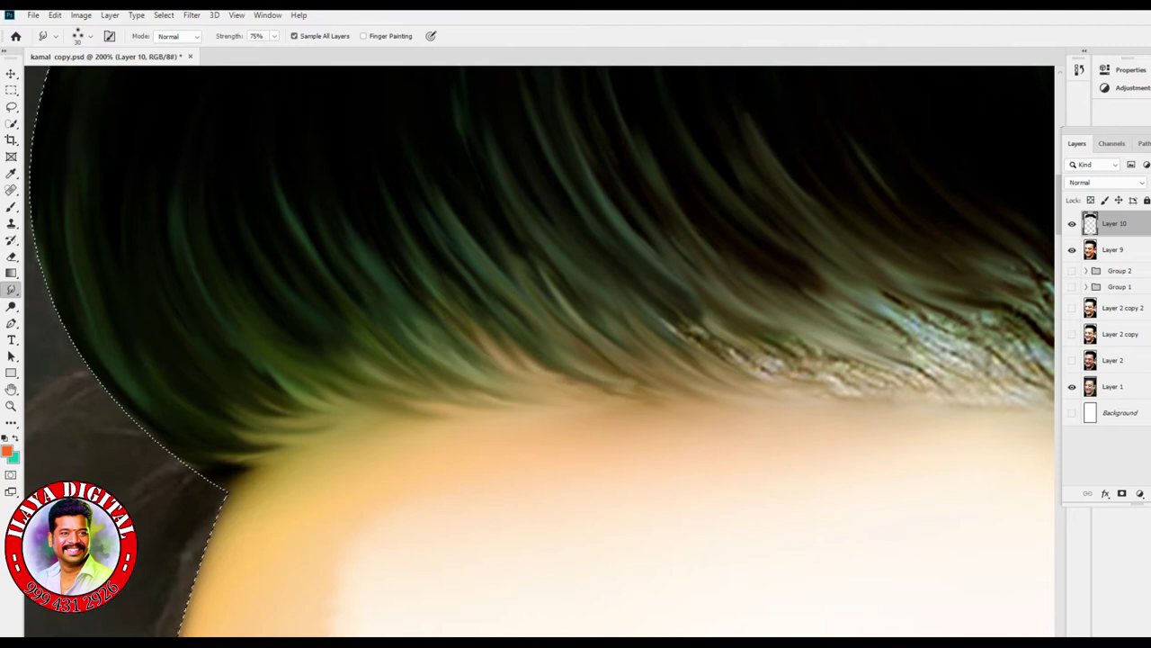
key(ctrl+shift+z)
key(ctrl+shift+z)
key(ctrl+shift+z)
key(ctrl+shift+z)
key(ctrl+shift+z)
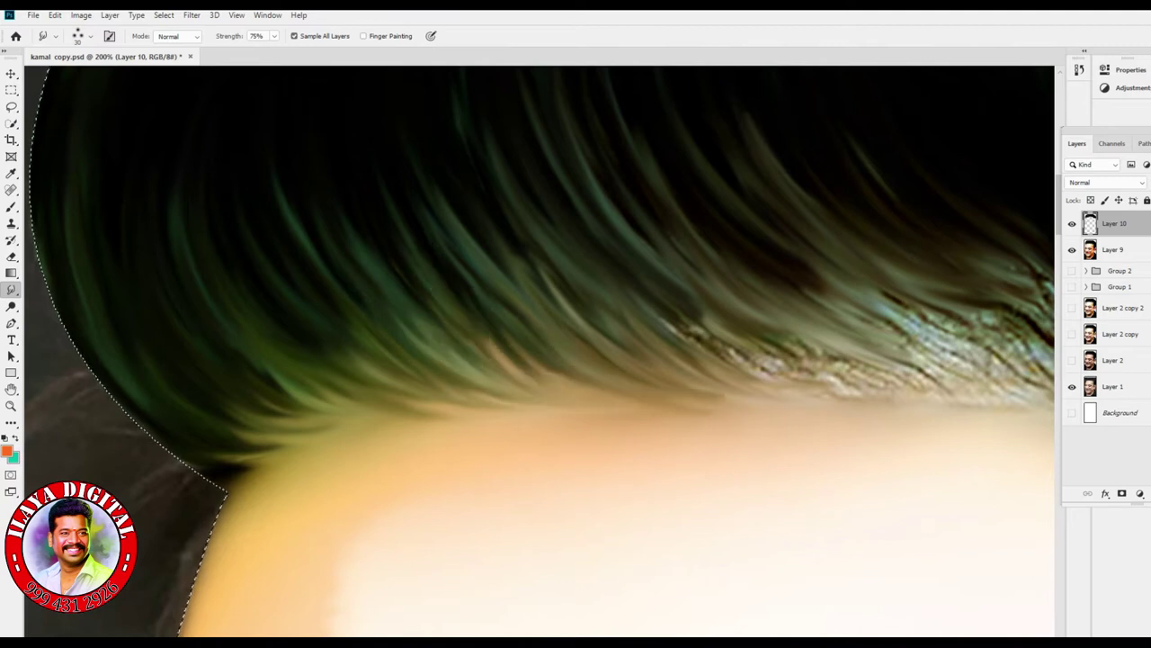
- Refine the green and tan strands above the left-hand hairline with extra strokes that fill the light gaps
key(ctrl+shift+z)
key(ctrl+shift+z)
key(ctrl+shift+z)
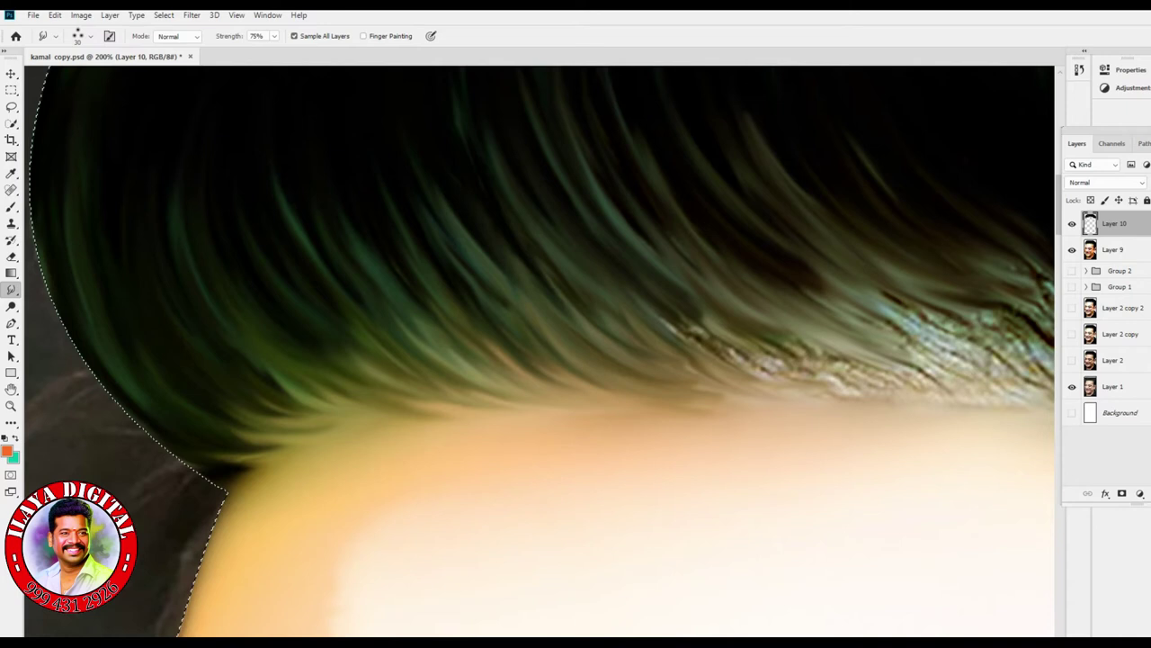
key(ctrl+shift+z)
key(ctrl+shift+z)
key(ctrl+shift+z)
key(ctrl+shift+z)
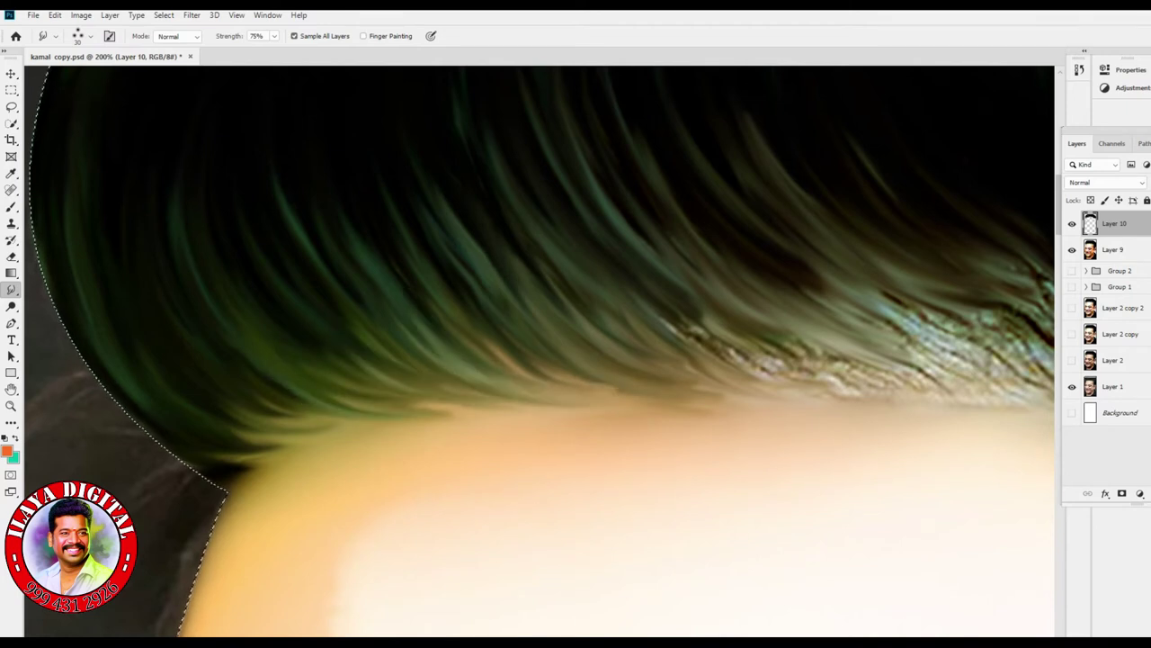
- Try smudging the start of the mottled band beyond the finished hairline strands into soft hair
scroll(540, 351, right, 5)
scroll(540, 351, right, 5)
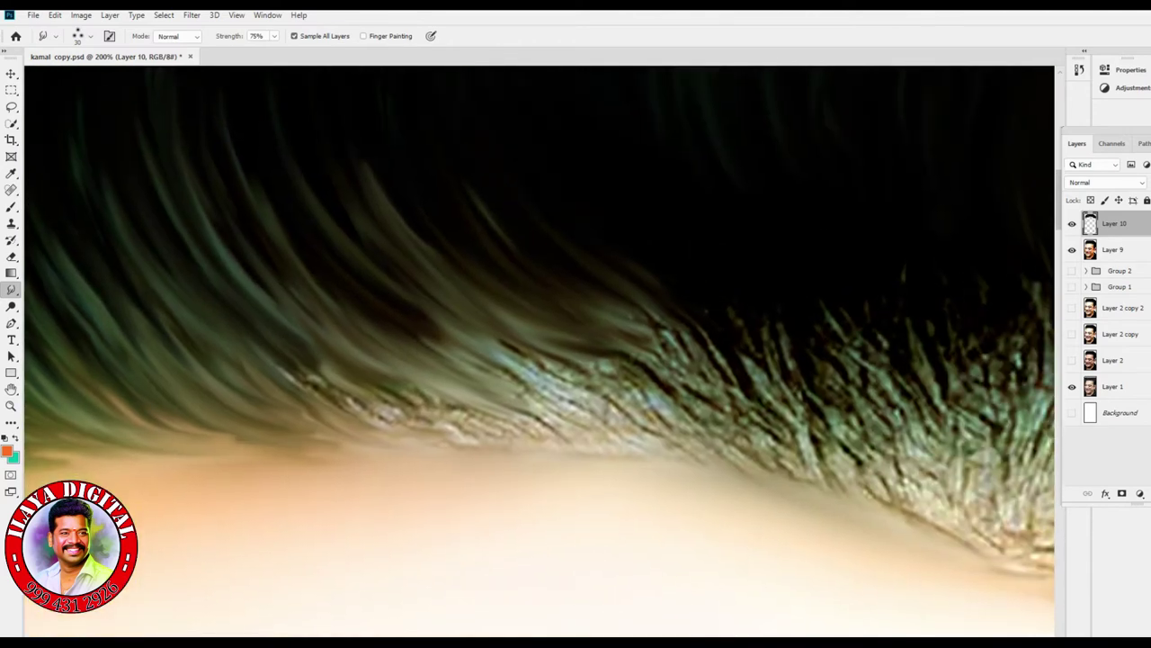
key(ctrl+z)
key(ctrl+z)
key(ctrl+z)
key(ctrl+z)
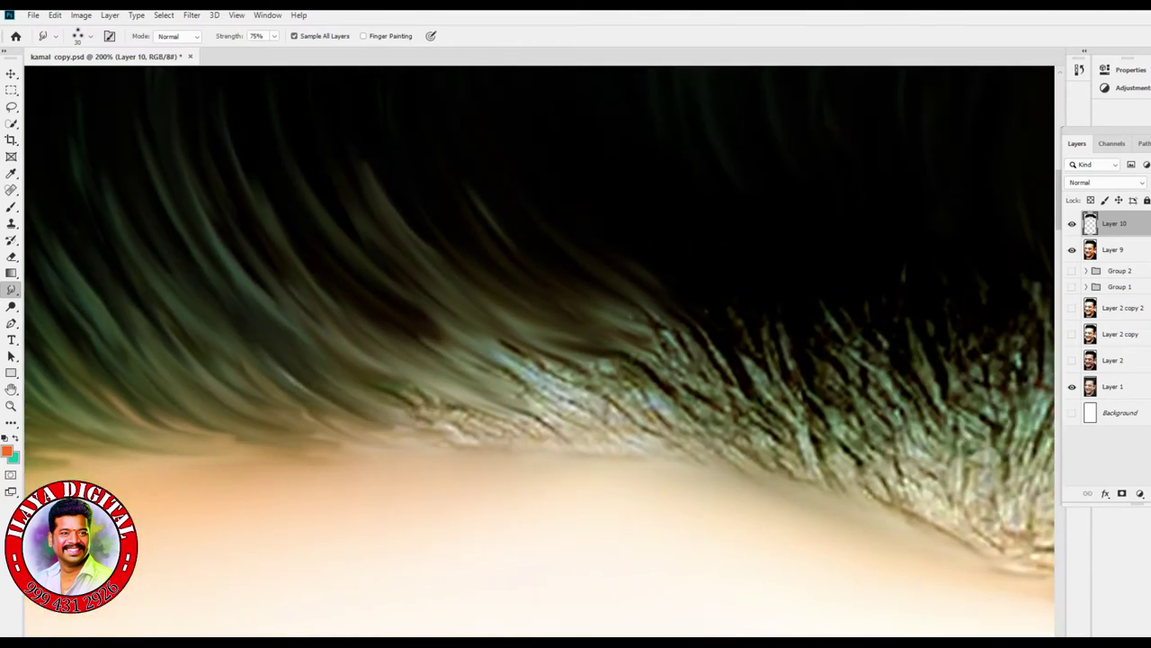
- Try smudging the tan and blue-white mottled hairs along the forehead edge into slanted strands
key(ctrl+z)
key(ctrl+z)
key(ctrl+shift+z)
key(ctrl+shift+z)
key(ctrl+shift+z)
key(ctrl+shift+z)
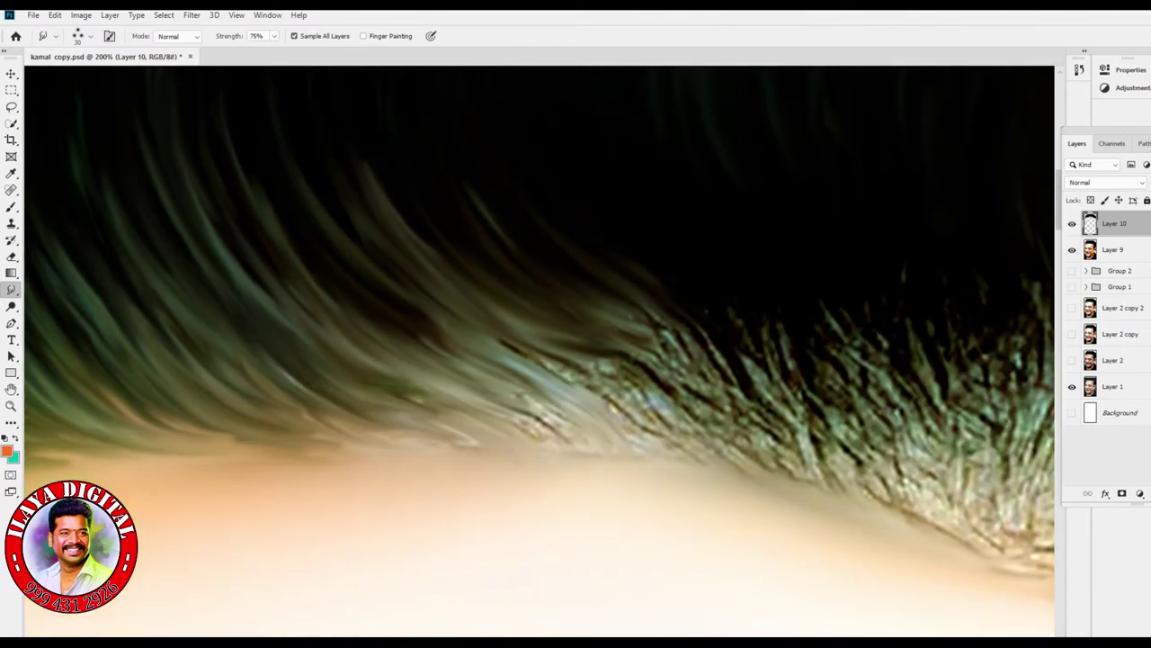
- Try sweeping the textured grey hairs right of the blue-white patch down towards the forehead in curved strands
key(ctrl+shift+z)
key(ctrl+shift+z)
key(ctrl+shift+z)
key(ctrl+shift+z)
key(ctrl+shift+z)
key(ctrl+shift+z)
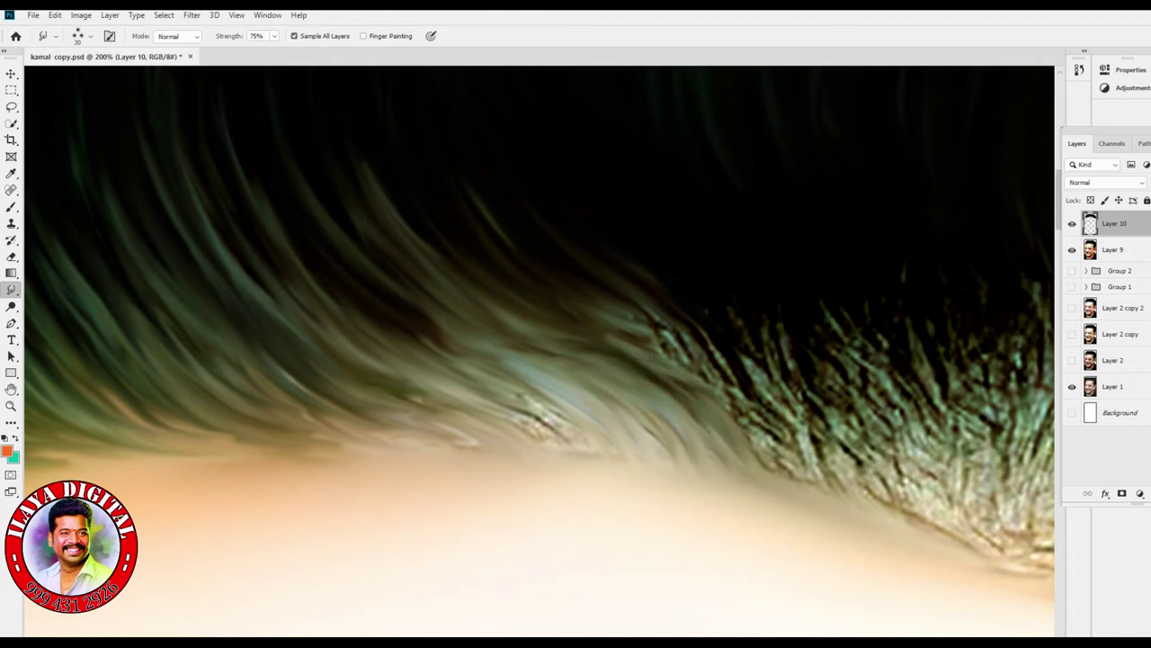
- Try extending the curved grey strands into the dark, spiky hairs nearer the middle of the hairline
key(ctrl+z)
key(ctrl+z)
key(ctrl+shift+z)
key(ctrl+shift+z)
key(ctrl+z)
key(ctrl+shift+z)
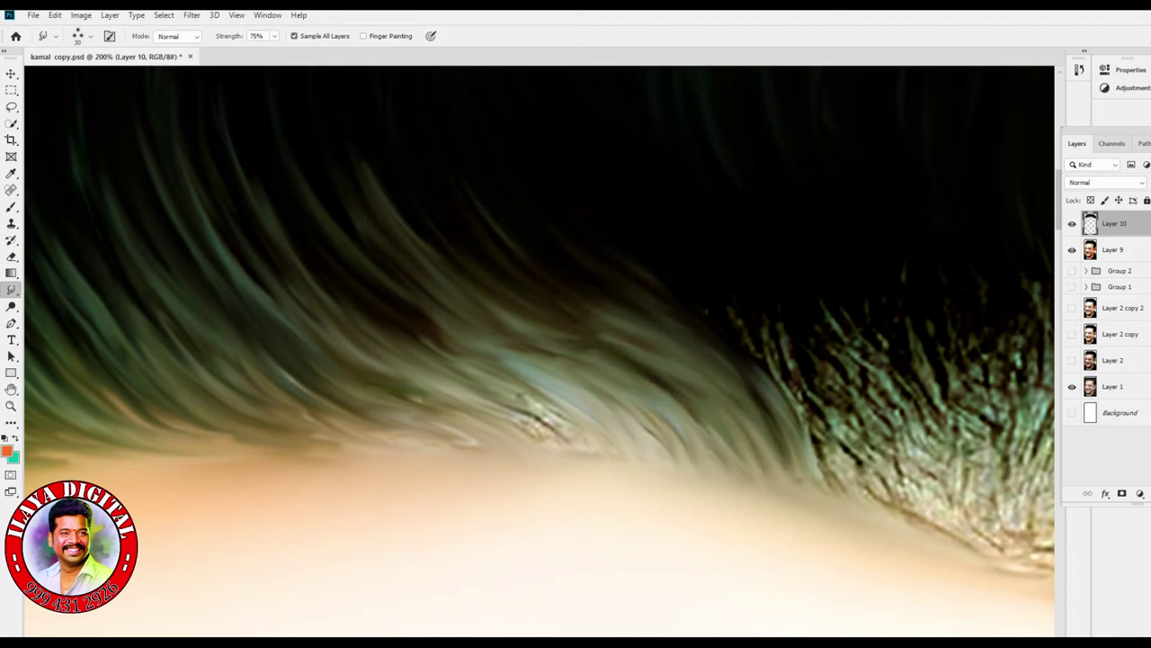
- Try blending the newly curved grey strands above the forehead into a smoother lock
key(ctrl+z)
key(ctrl+z)
key(ctrl+shift+z)
key(ctrl+shift+z)
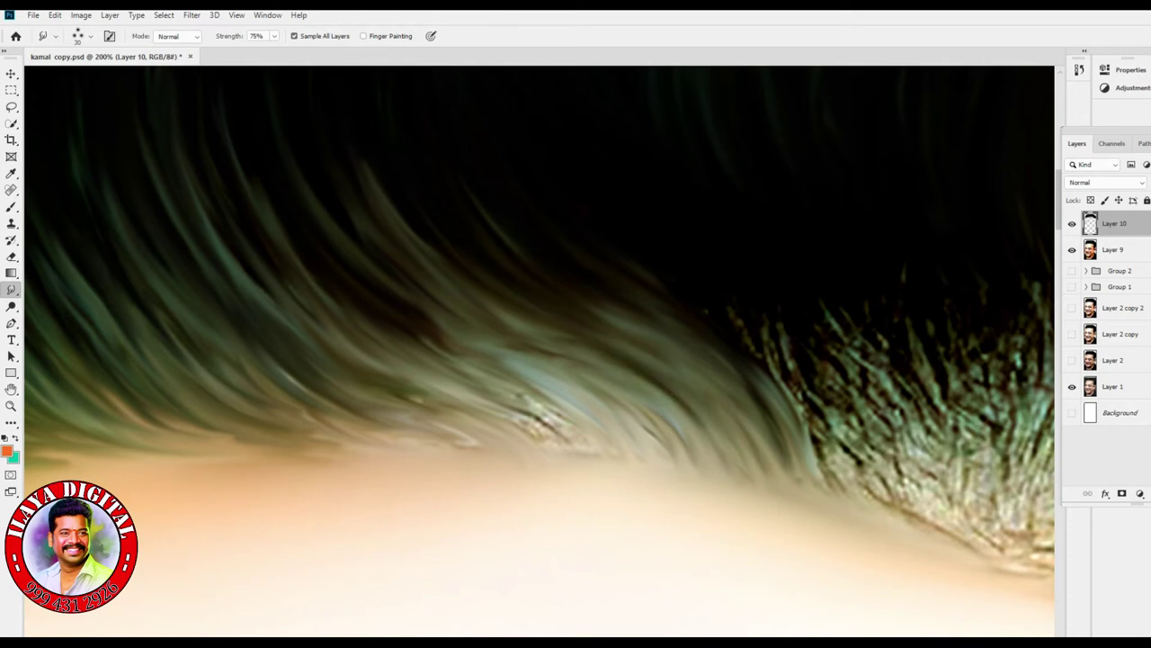
- With brush size 25, smudge the leftover mottled tan hairs on the left-hand hairline into the surrounding strands
key(ctrl+plus)
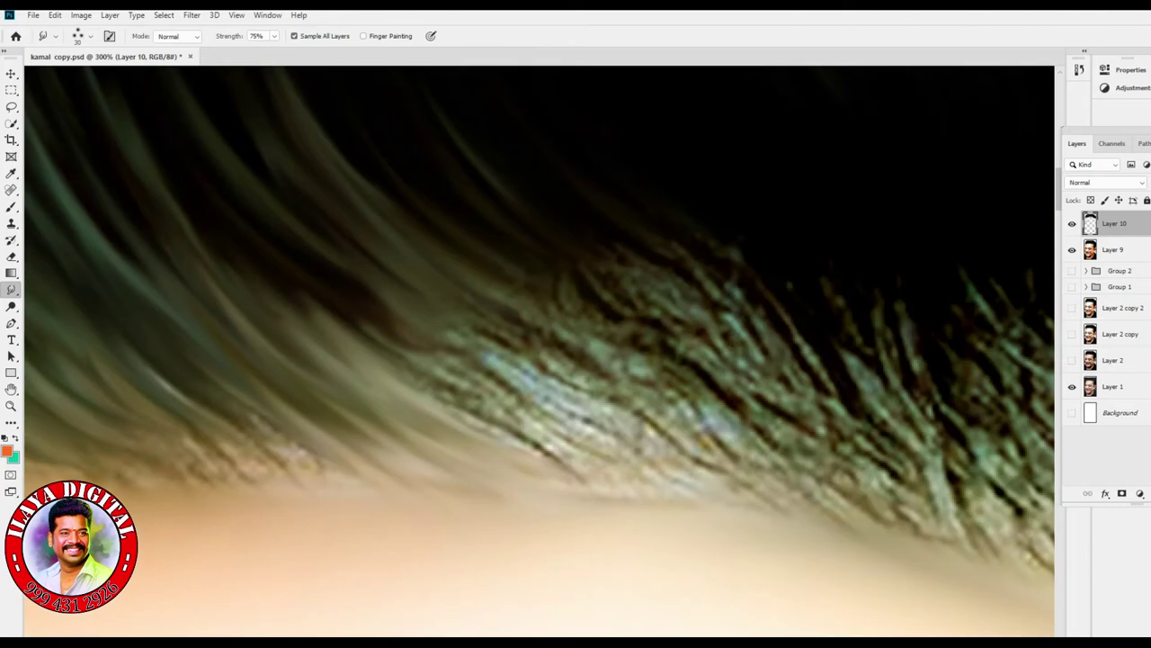
scroll(540, 351, left, 5)
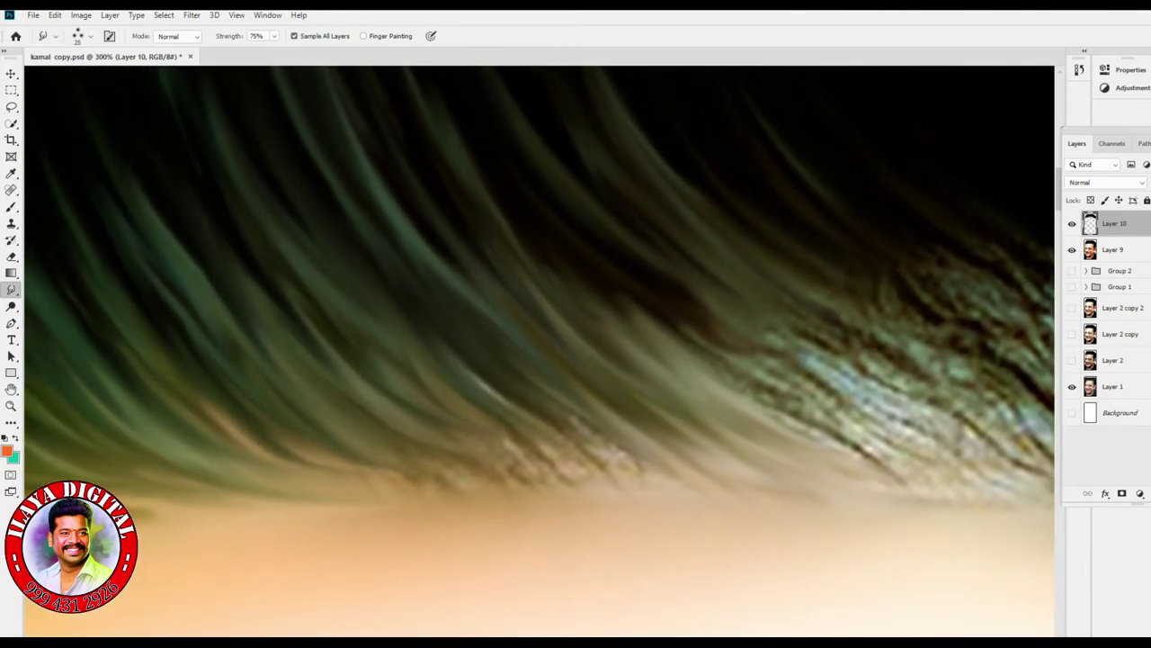
scroll(540, 351, right, 2)
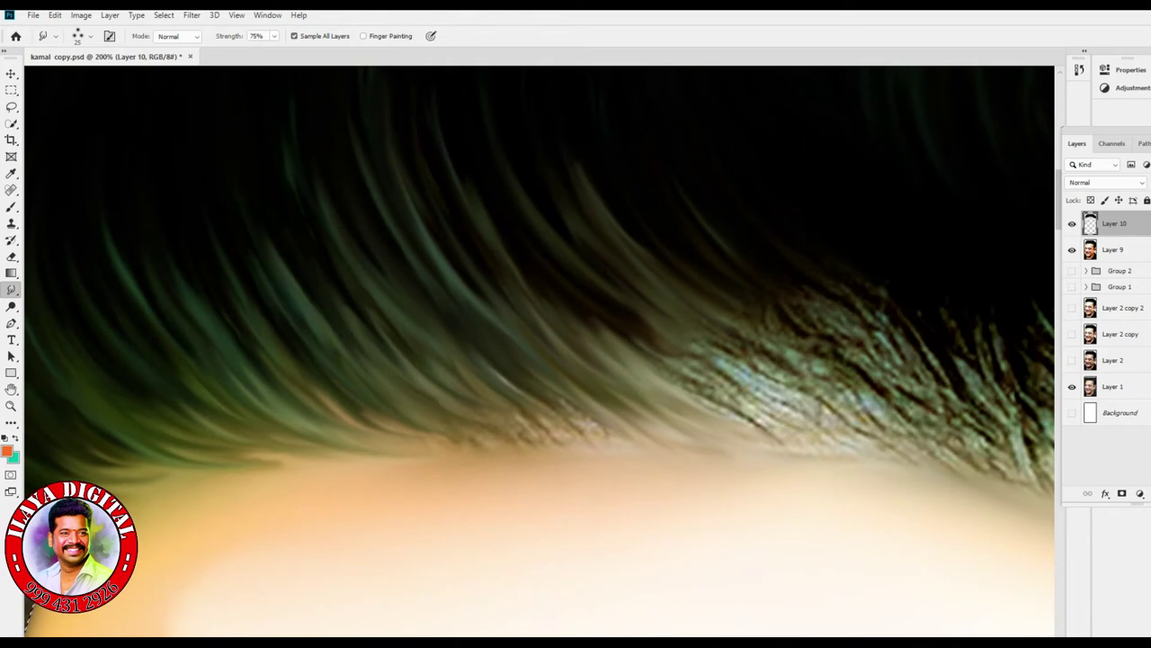
mouse_move(503, 405)
mouse_down()
mouse_move(567, 445)
mouse_move(522, 382)
mouse_move(630, 436)
mouse_up()
mouse_move(224, 441)
mouse_down()
mouse_move(302, 463)
mouse_move(215, 423)
mouse_move(360, 459)
mouse_up()
- Smudge the blue-white mottled patch and nearby tan hairs above the forehead into soft slanted strands
drag(558, 359, 128, 368)
mouse_move(396, 368)
mouse_down()
mouse_move(476, 445)
mouse_move(351, 360)
mouse_up()
drag(413, 405, 297, 324)
mouse_move(490, 463)
mouse_down()
mouse_move(432, 396)
mouse_move(247, 342)
mouse_up()
mouse_move(440, 440)
mouse_down()
mouse_move(270, 342)
mouse_move(296, 378)
mouse_up()
mouse_move(405, 445)
mouse_down()
mouse_move(252, 341)
mouse_move(288, 387)
mouse_up()
drag(369, 427, 225, 356)
drag(395, 468, 275, 392)
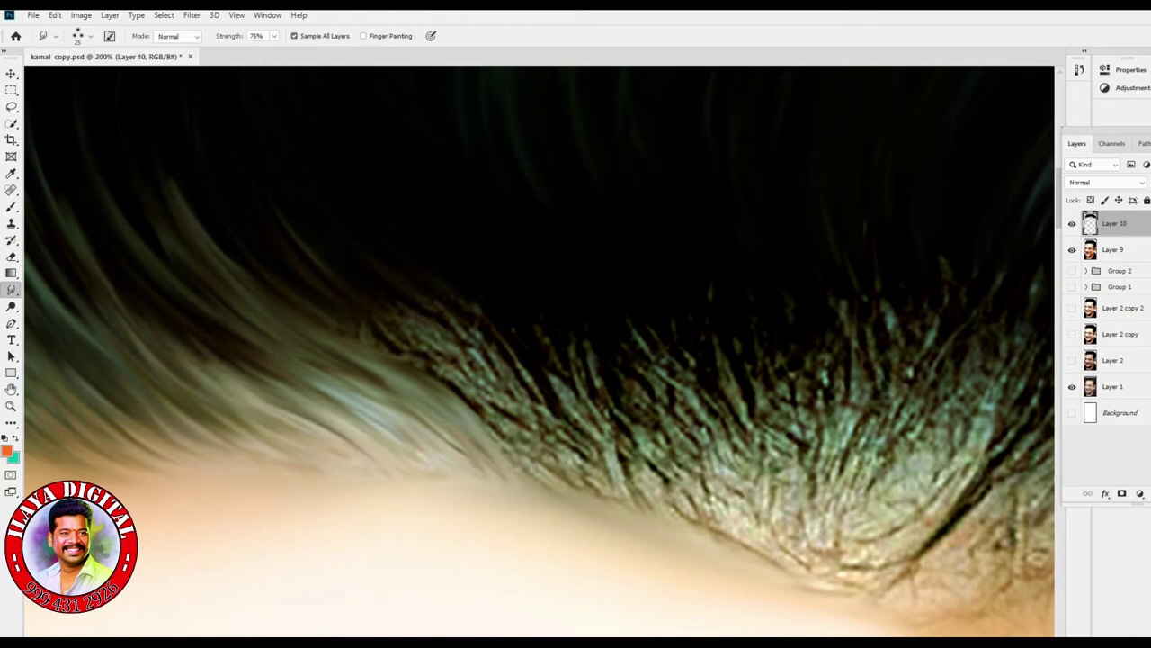
- Smudge the lower ends of the smooth left-hand strands along the forehead edge up into the grey hair
drag(331, 436, 196, 355)
mouse_move(395, 462)
mouse_down()
mouse_move(367, 448)
mouse_move(383, 405)
mouse_up()
drag(498, 480, 427, 446)
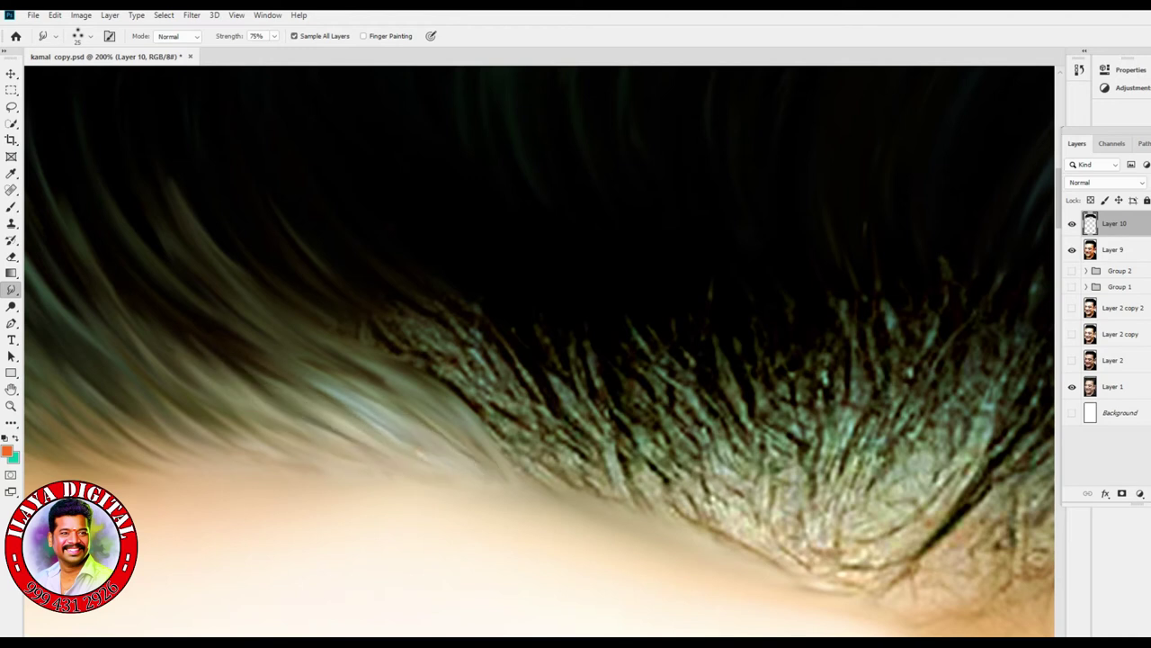
- Smudge the spiky mottled hairs next to the smooth left-hand strands into curved grey strands sweeping up into the black hair
drag(521, 427, 396, 337)
drag(549, 467, 405, 333)
drag(477, 414, 350, 342)
drag(531, 463, 423, 378)
mouse_move(575, 459)
mouse_down()
mouse_move(400, 306)
mouse_move(477, 337)
mouse_move(486, 314)
mouse_up()
mouse_move(616, 481)
mouse_down()
mouse_move(493, 346)
mouse_move(410, 313)
mouse_up()
drag(567, 388, 509, 350)
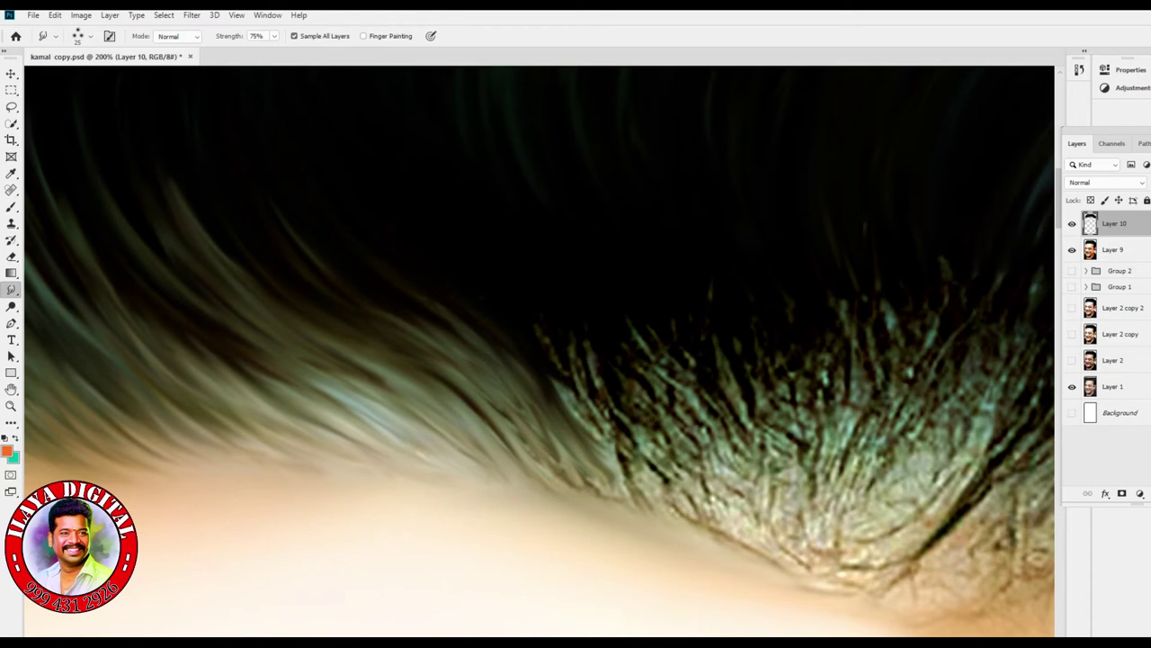
- Continue the curved grey strands toward the middle of the hairline, smudging the next dark spiky hairs and blending them with their neighbours
drag(571, 454, 504, 351)
drag(530, 450, 382, 314)
mouse_move(611, 503)
mouse_down()
mouse_move(540, 445)
mouse_move(554, 428)
mouse_up()
drag(622, 479, 543, 347)
drag(604, 429, 565, 369)
mouse_move(620, 457)
mouse_down()
mouse_move(545, 350)
mouse_move(422, 319)
mouse_up()
drag(472, 387, 391, 319)
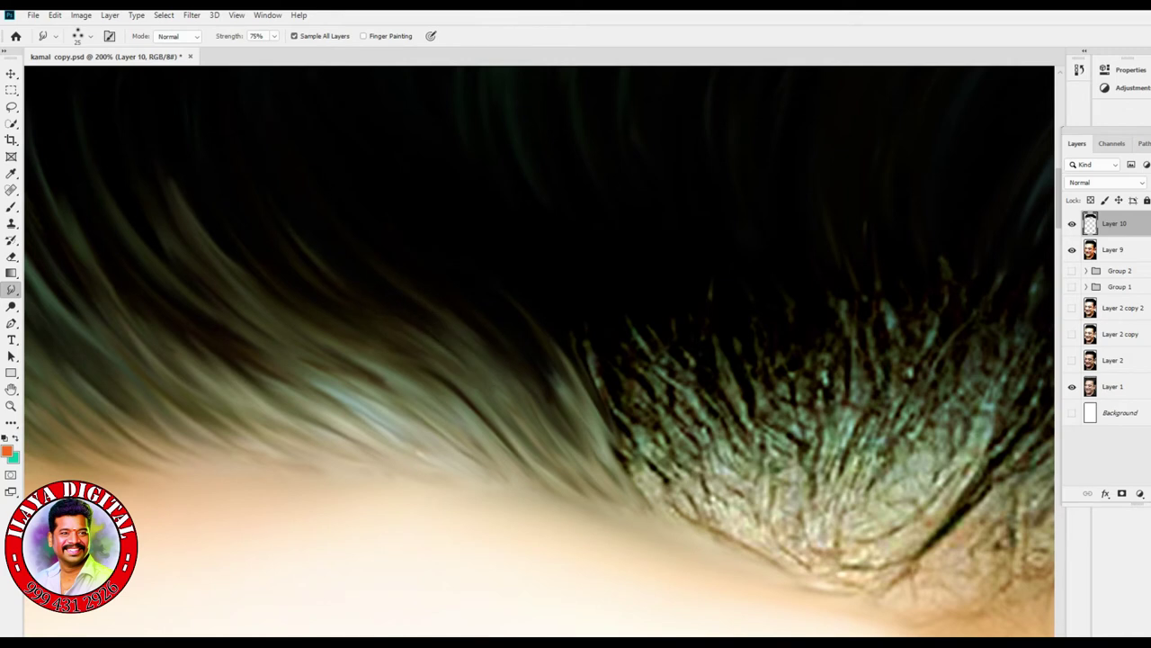
drag(557, 486, 436, 385)
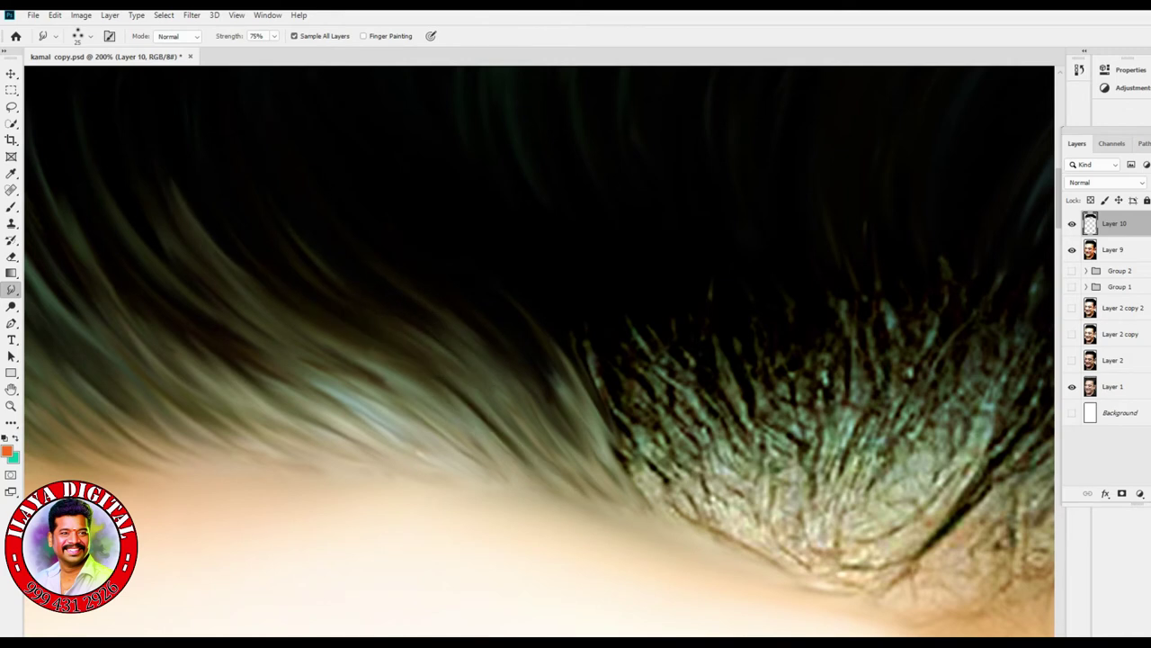
- Smudge the long brownish strands in the dark hair at the upper left with short strokes to refine their flow
drag(207, 235, 175, 183)
drag(164, 266, 141, 240)
drag(243, 329, 213, 297)
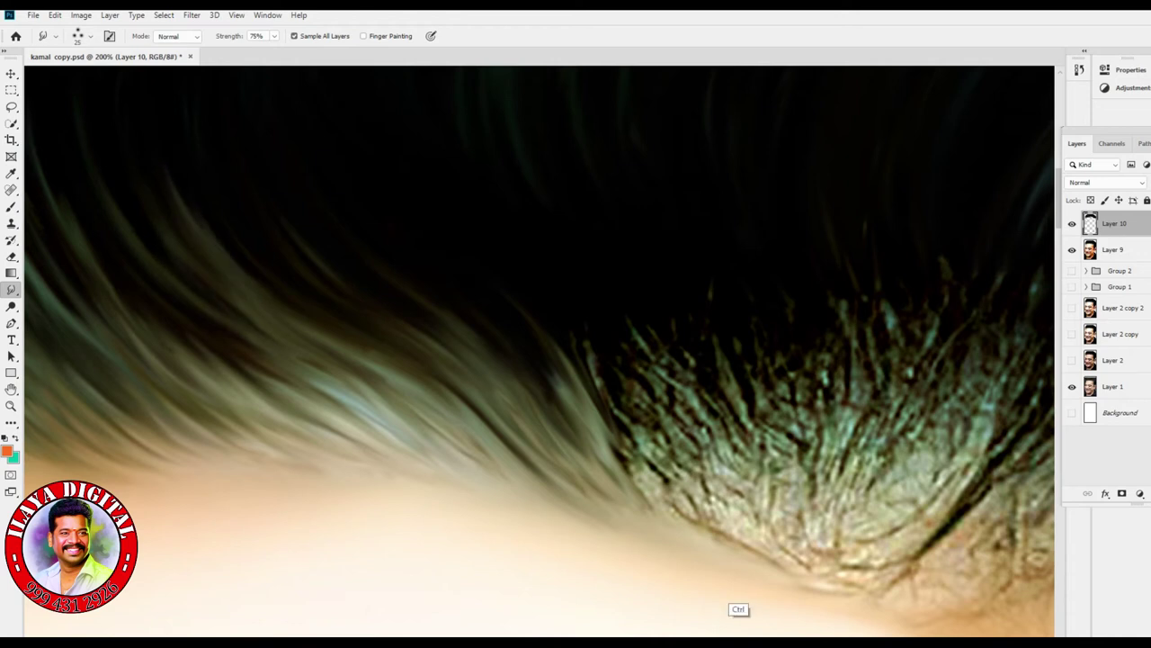
- With brush size 30, smudge the mottled hairs right of the central tuft into strands slanting up toward the blue-grey hair
key(ctrl+0)
key(ctrl+1)
key(ctrl+plus)
key(ctrl+plus)
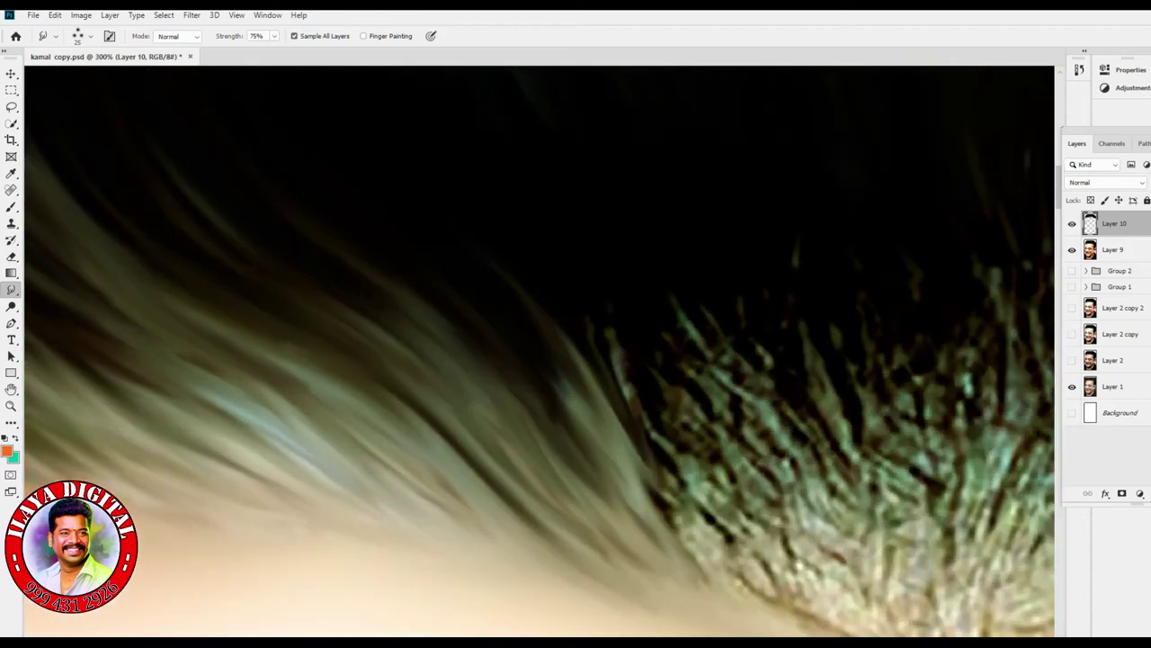
key(ctrl+minus)
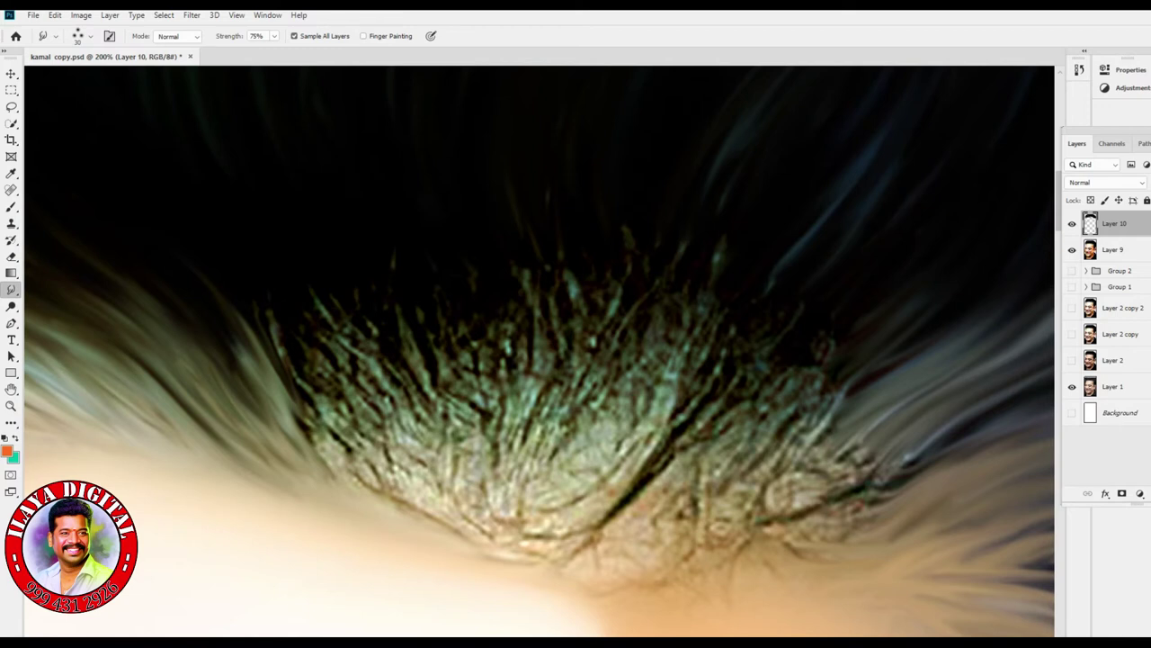
scroll(540, 351, up, 3)
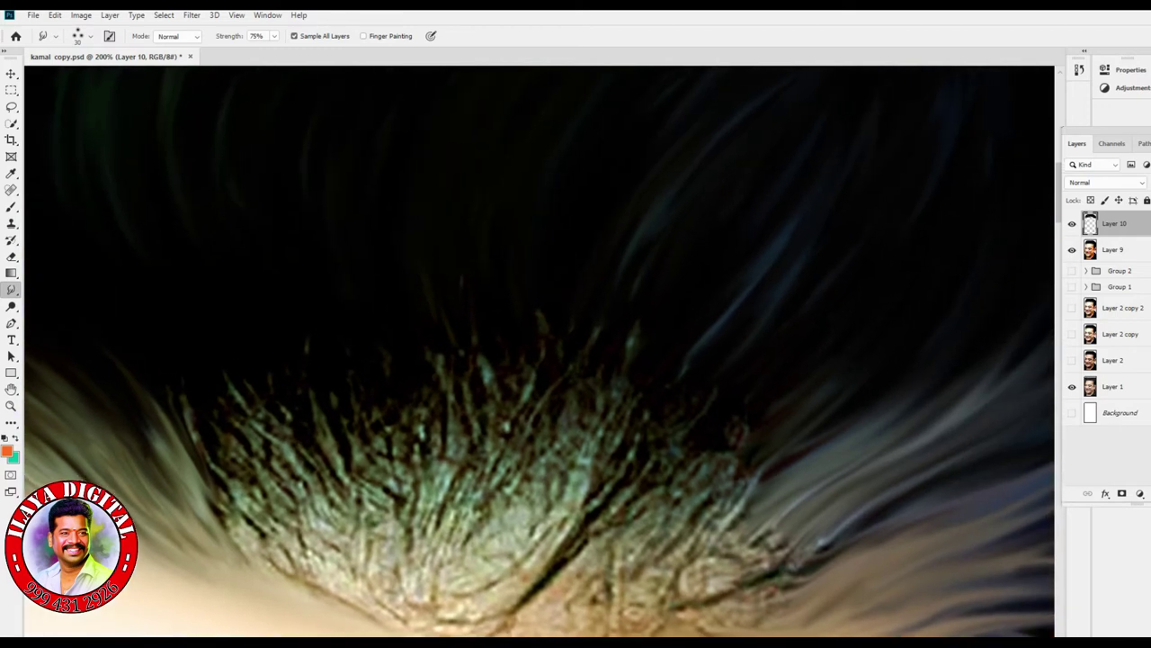
scroll(540, 351, down, 3)
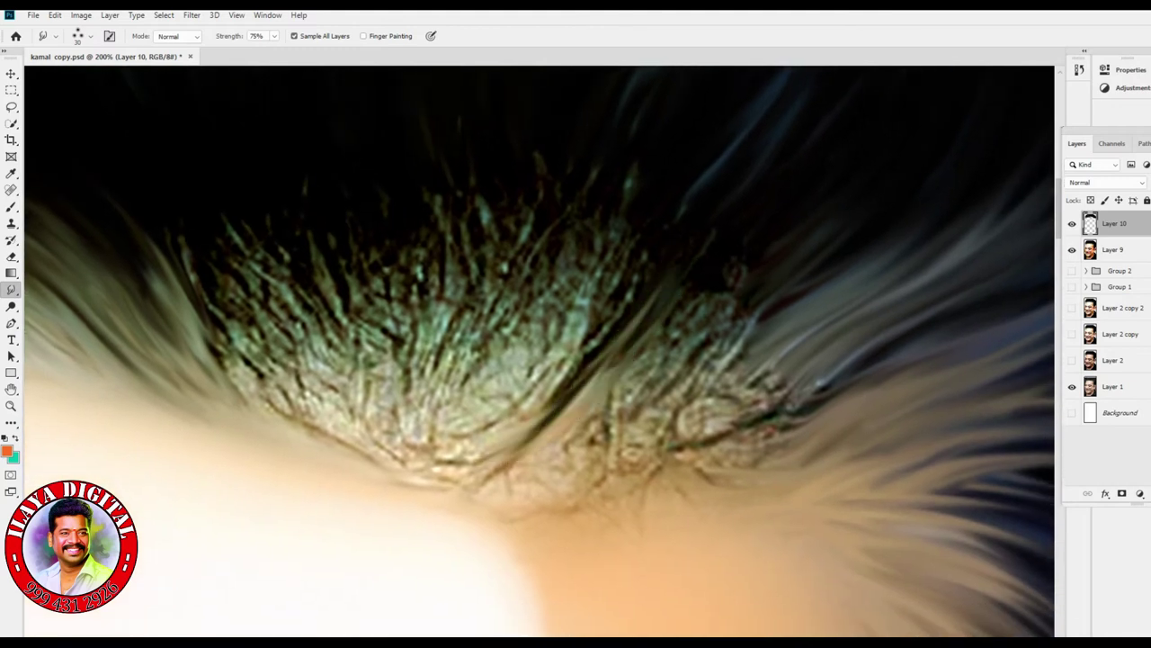
drag(428, 463, 666, 288)
drag(539, 418, 711, 319)
drag(503, 432, 746, 288)
drag(575, 423, 765, 265)
drag(611, 410, 809, 279)
drag(540, 450, 729, 360)
drag(611, 440, 810, 323)
- Smudge the rough tan hairs along the forehead edge right of the central tuft into long, nearly horizontal strands
drag(774, 396, 540, 468)
mouse_move(810, 377)
mouse_down()
mouse_move(683, 441)
mouse_move(504, 477)
mouse_up()
drag(792, 396, 576, 477)
drag(792, 423, 540, 494)
drag(855, 396, 567, 491)
drag(792, 423, 539, 505)
drag(719, 485, 513, 513)
drag(757, 497, 685, 500)
drag(615, 501, 510, 513)
drag(863, 450, 786, 459)
- Blend the newly smoothed tan strands right of the tuft with the adjoining right-hand hairline using long strokes
scroll(540, 350, right, 4)
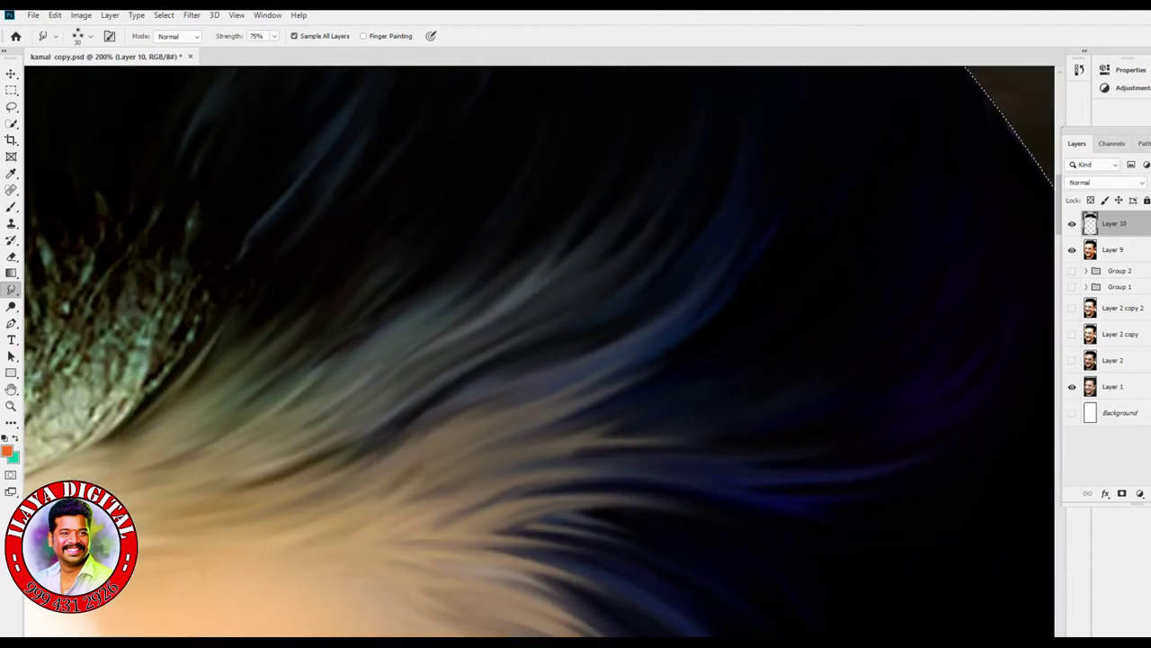
scroll(540, 351, left, 4)
mouse_move(926, 422)
mouse_down()
mouse_move(755, 441)
mouse_move(549, 491)
mouse_up()
mouse_move(891, 459)
mouse_down()
mouse_move(729, 490)
mouse_move(624, 485)
mouse_up()
drag(828, 413, 563, 478)
- Erase two small patches of Layer 10 in the dark hair above the central tuft with a size 100 eraser
scroll(539, 351, left, 4)
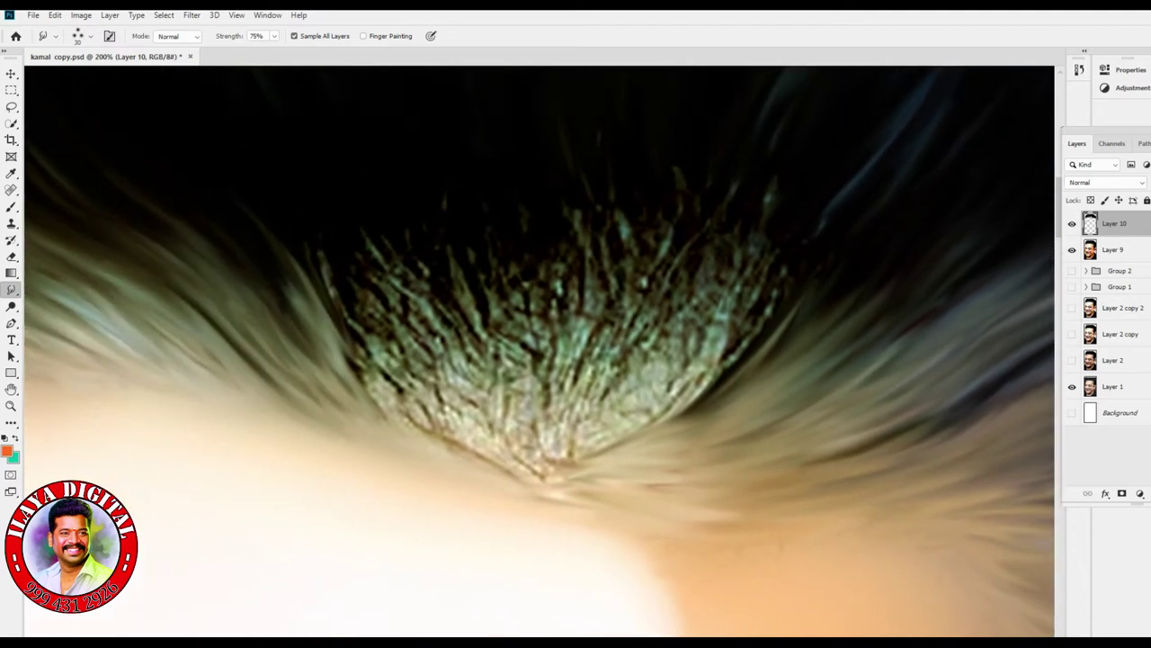
scroll(539, 351, up, 2)
scroll(540, 351, up, 2)
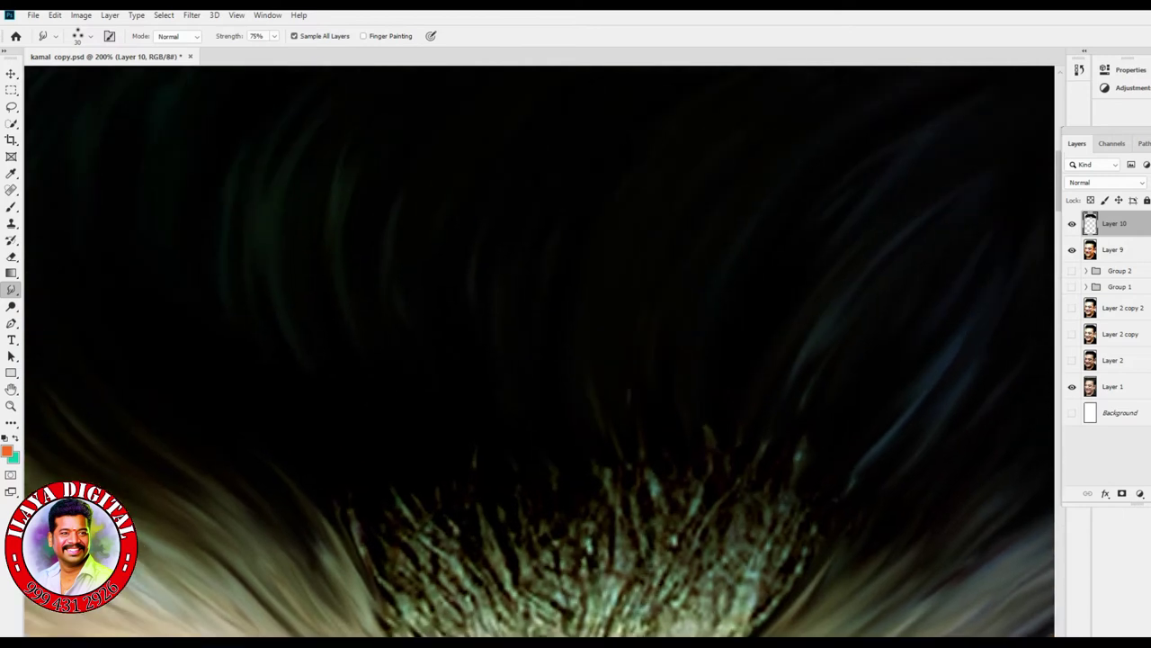
key(ctrl+minus)
key(ctrl+minus)
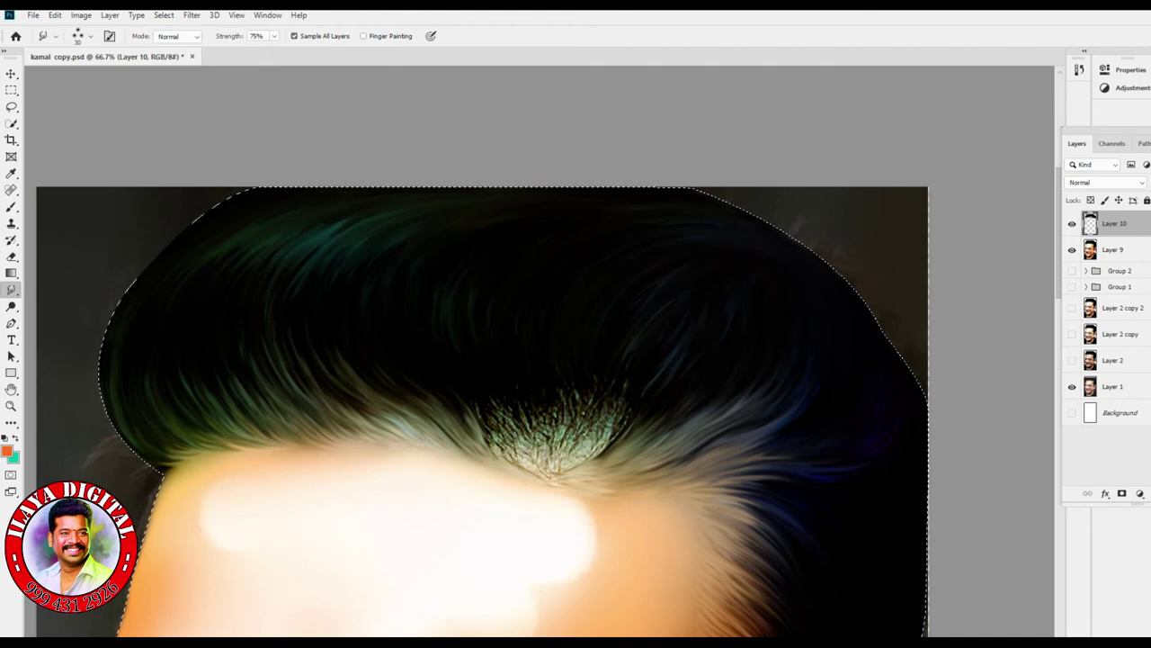
key(ctrl+plus)
key(ctrl+plus)
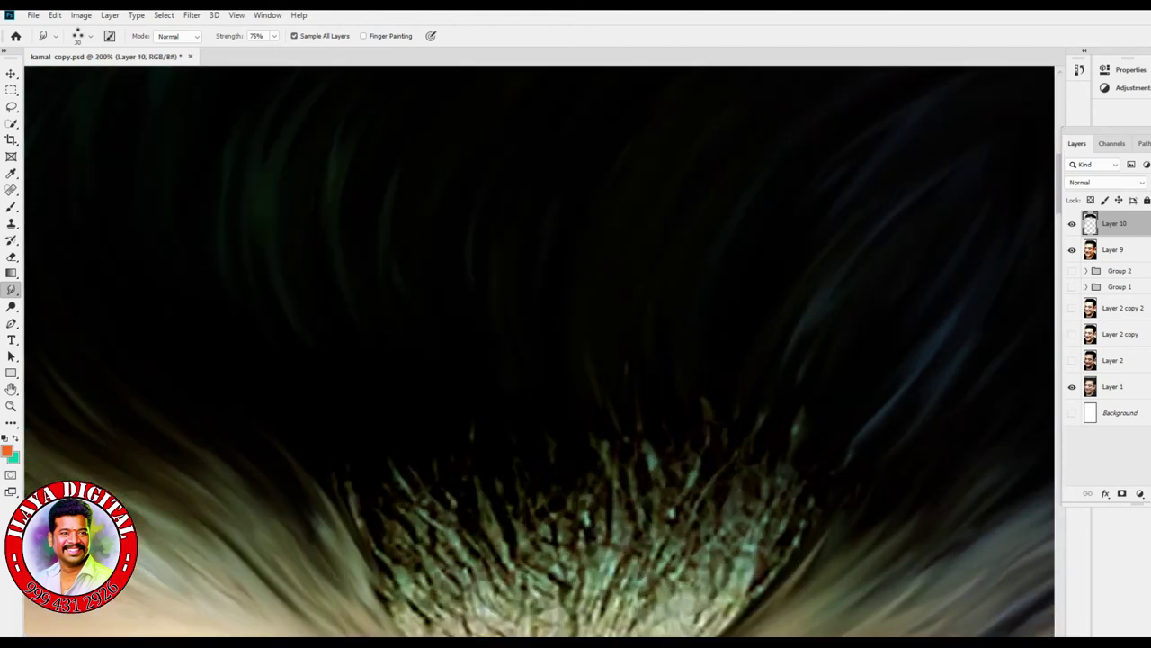
key(e)
drag(650, 351, 651, 376)
drag(750, 387, 797, 372)
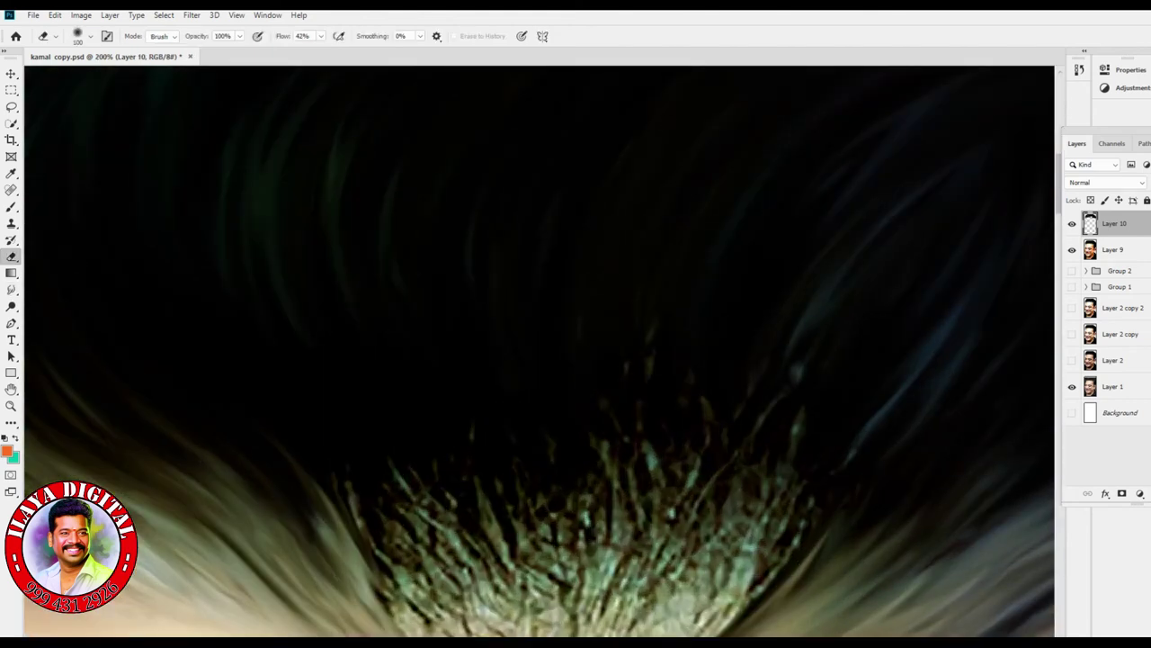
- Smudge the mottled middle of the central tuft upward into fine fanned strands that fade into the black hair
key(r)
scroll(540, 351, down, 4)
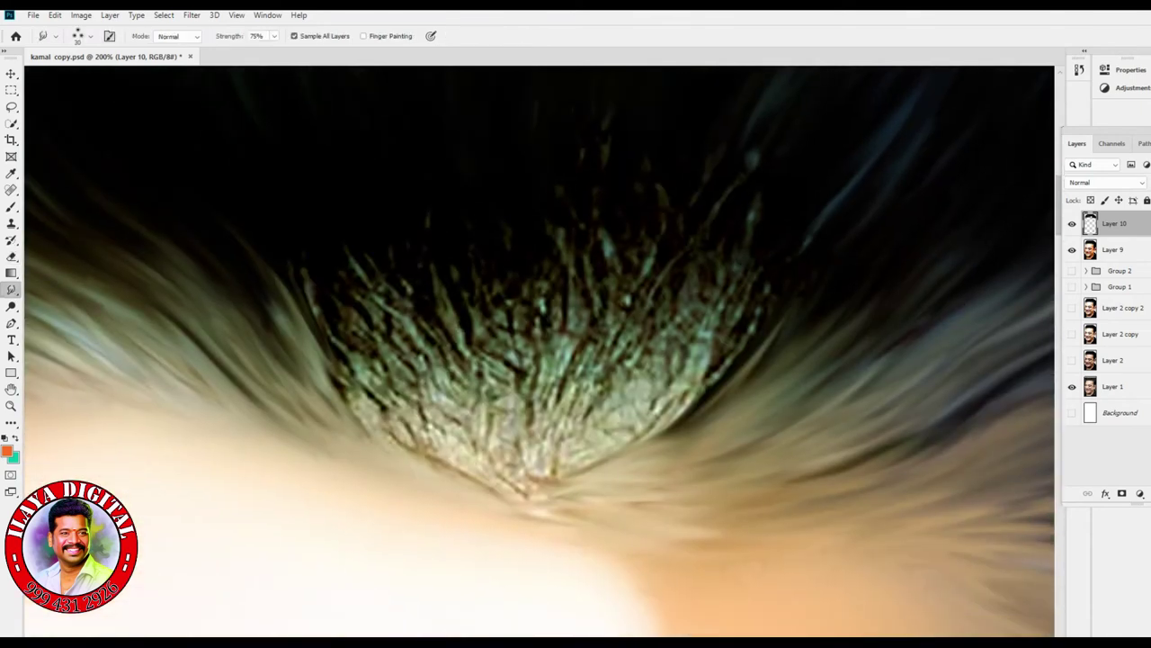
mouse_move(396, 387)
mouse_down()
mouse_move(351, 280)
mouse_move(369, 241)
mouse_up()
drag(436, 386, 405, 263)
mouse_move(455, 405)
mouse_down()
mouse_move(418, 268)
mouse_move(441, 270)
mouse_up()
mouse_move(495, 395)
mouse_down()
mouse_move(472, 268)
mouse_move(499, 259)
mouse_up()
mouse_move(544, 400)
mouse_down()
mouse_move(533, 244)
mouse_move(544, 233)
mouse_up()
mouse_move(585, 392)
mouse_down()
mouse_move(581, 220)
mouse_move(598, 261)
mouse_up()
drag(634, 410, 643, 220)
drag(620, 388, 630, 217)
drag(634, 355, 658, 225)
drag(629, 409, 679, 238)
- Smudge the right flank of the central tuft into strands slanting up and outward to the right
mouse_move(665, 409)
mouse_down()
mouse_move(722, 193)
mouse_move(710, 274)
mouse_up()
mouse_move(693, 432)
mouse_down()
mouse_move(733, 270)
mouse_move(748, 253)
mouse_up()
drag(729, 405, 783, 274)
drag(684, 427, 773, 302)
drag(711, 378, 751, 310)
- Smudge the left flank of the central tuft into strands slanting up and outward to the left
drag(315, 311, 297, 265)
drag(396, 437, 315, 275)
mouse_move(377, 391)
mouse_down()
mouse_move(346, 306)
mouse_move(292, 265)
mouse_up()
drag(270, 313, 247, 256)
mouse_move(432, 432)
mouse_down()
mouse_move(356, 311)
mouse_move(351, 279)
mouse_up()
mouse_move(450, 458)
mouse_down()
mouse_move(333, 364)
mouse_move(409, 387)
mouse_up()
drag(491, 490, 414, 355)
drag(504, 459, 450, 346)
- Smudge the tuft's lower point and the strands right of its centre into a smooth fan spreading upward
mouse_move(540, 481)
mouse_down()
mouse_move(504, 347)
mouse_move(526, 369)
mouse_move(576, 382)
mouse_up()
drag(596, 458, 585, 422)
mouse_move(553, 499)
mouse_down()
mouse_move(684, 391)
mouse_move(751, 239)
mouse_up()
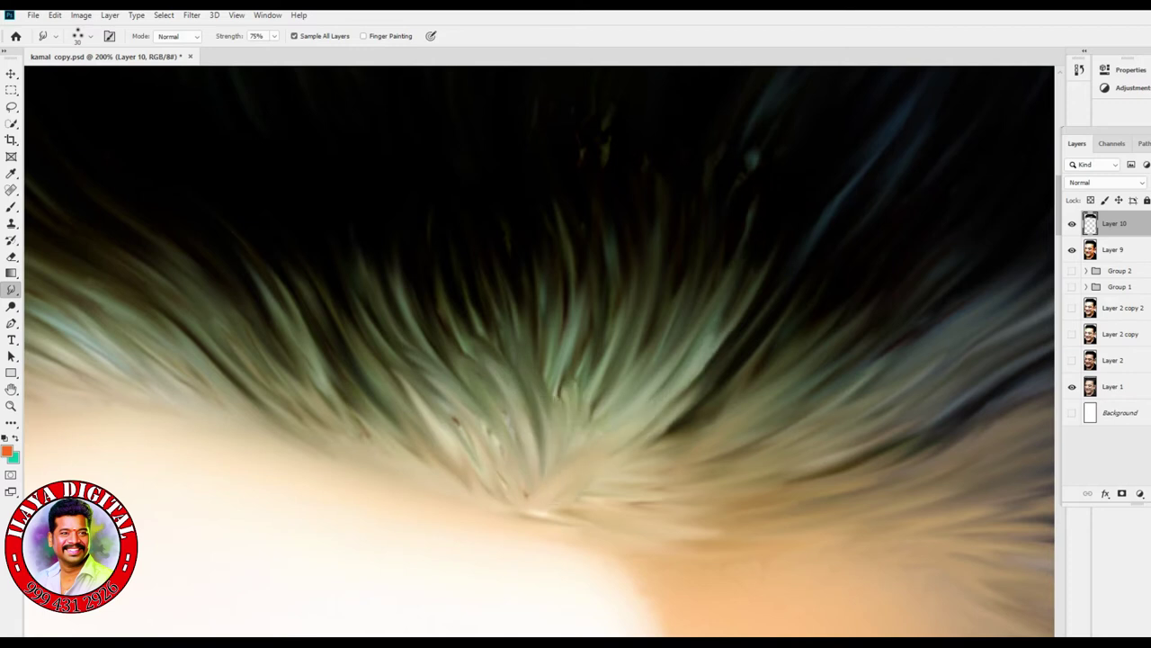
drag(611, 450, 711, 279)
drag(643, 423, 760, 261)
mouse_move(584, 440)
mouse_down()
mouse_move(675, 391)
mouse_move(630, 216)
mouse_move(674, 270)
mouse_up()
drag(553, 450, 616, 234)
- Refine the centre and left strands of the fan with upward strokes, smoothing the leftover light flecks near the lower point
mouse_move(540, 467)
mouse_down()
mouse_move(576, 225)
mouse_move(566, 207)
mouse_move(517, 266)
mouse_up()
drag(445, 324, 467, 279)
mouse_move(508, 463)
mouse_down()
mouse_move(481, 324)
mouse_move(495, 270)
mouse_up()
drag(400, 297, 378, 261)
drag(481, 473, 405, 337)
mouse_move(459, 441)
mouse_down()
mouse_move(441, 306)
mouse_move(473, 387)
mouse_move(369, 261)
mouse_up()
drag(468, 468, 395, 360)
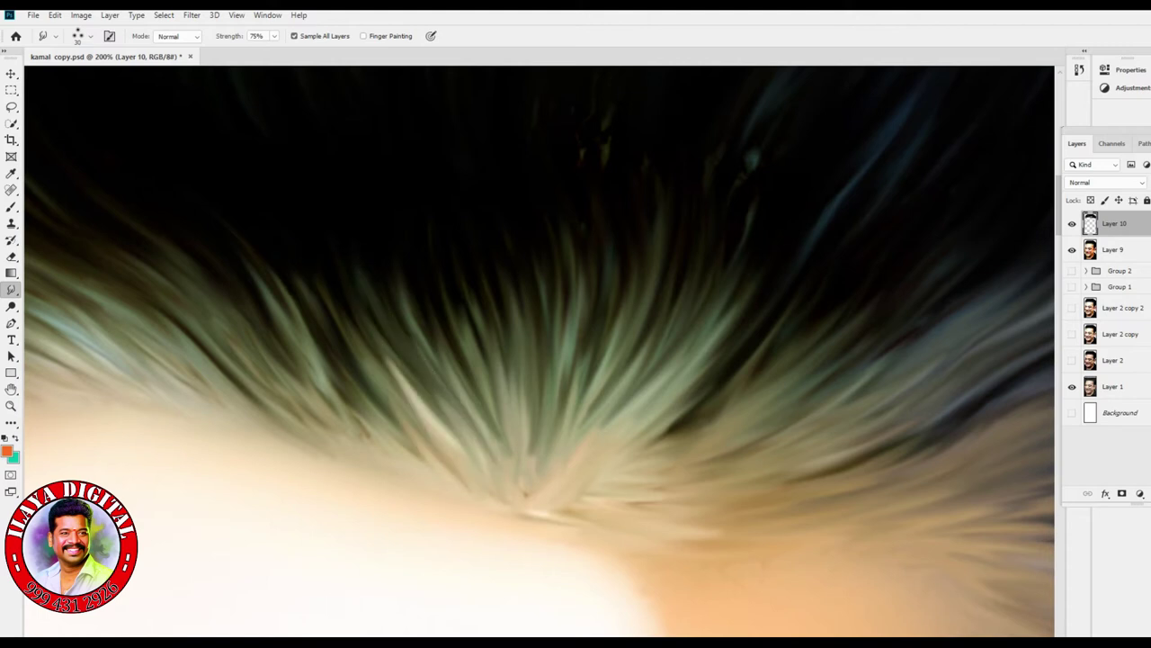
- Blend the lower left edge of the fan and the light streak at its point into the hairline above the forehead
drag(449, 490, 360, 359)
mouse_move(387, 455)
mouse_down()
mouse_move(287, 351)
mouse_move(279, 301)
mouse_up()
drag(585, 520, 521, 509)
drag(270, 414, 180, 288)
drag(355, 459, 320, 409)
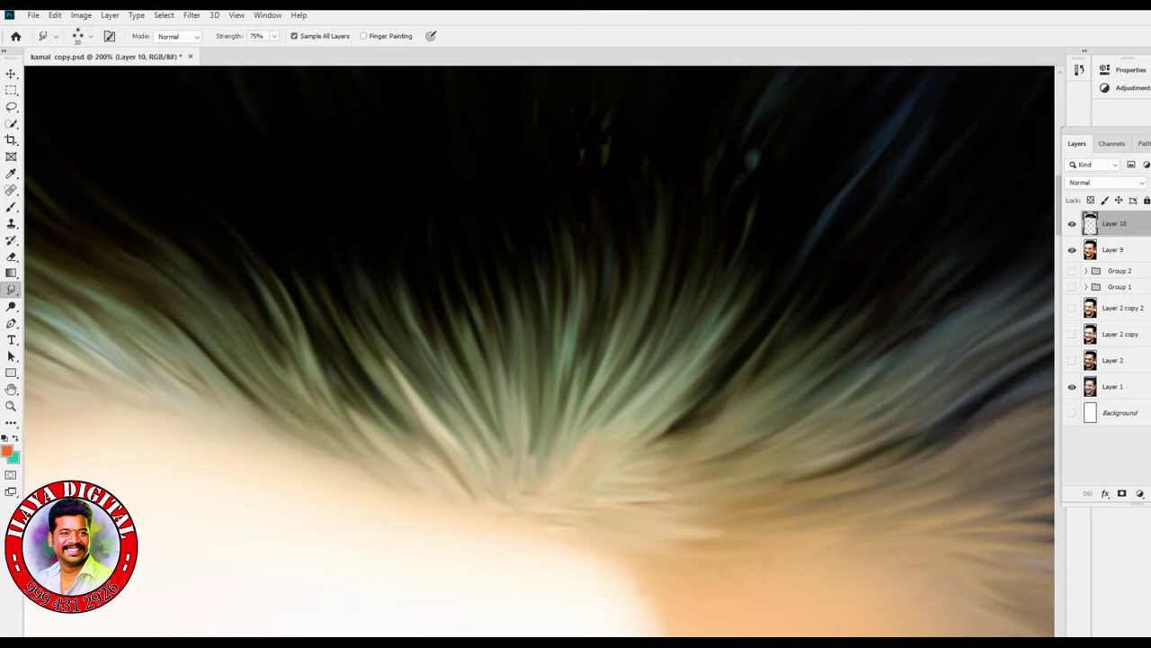
drag(445, 490, 328, 373)
- Smudge the strands right of the fan's point down toward the forehead, drawing out the dark gap between the two locks
drag(592, 529, 562, 507)
mouse_move(751, 529)
mouse_down()
mouse_move(679, 500)
mouse_move(657, 454)
mouse_up()
drag(765, 346, 620, 463)
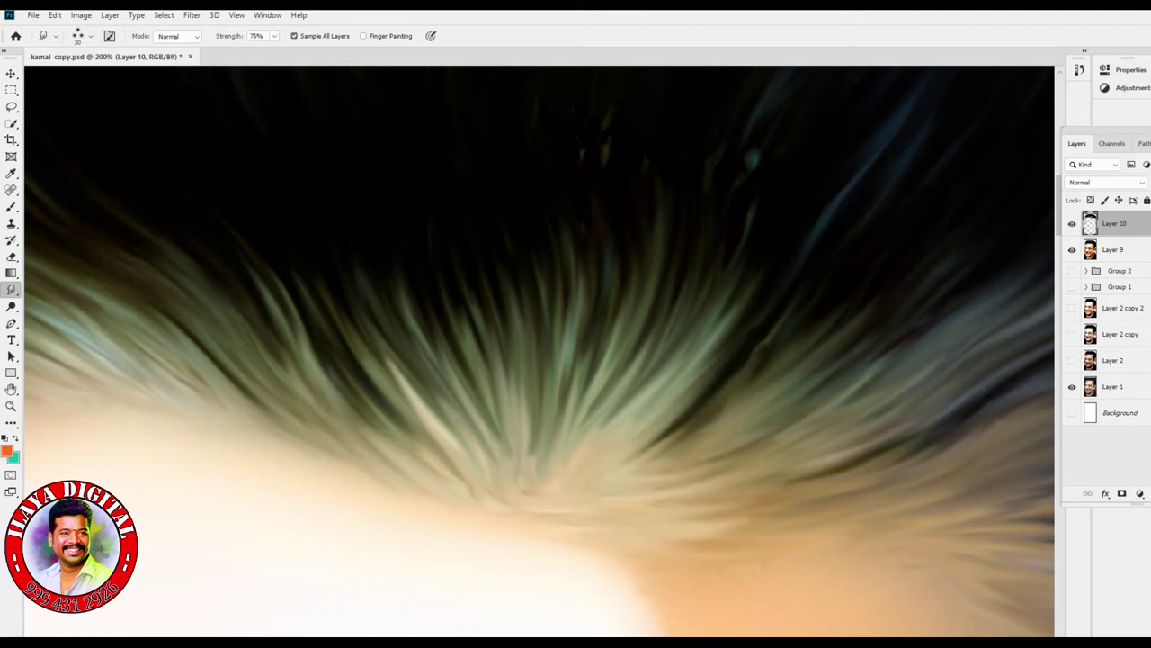
drag(752, 325, 629, 445)
drag(792, 324, 630, 449)
- Smudge the light lock left of the fan upward into longer curved strands reaching into the black hair
scroll(539, 351, up, 5)
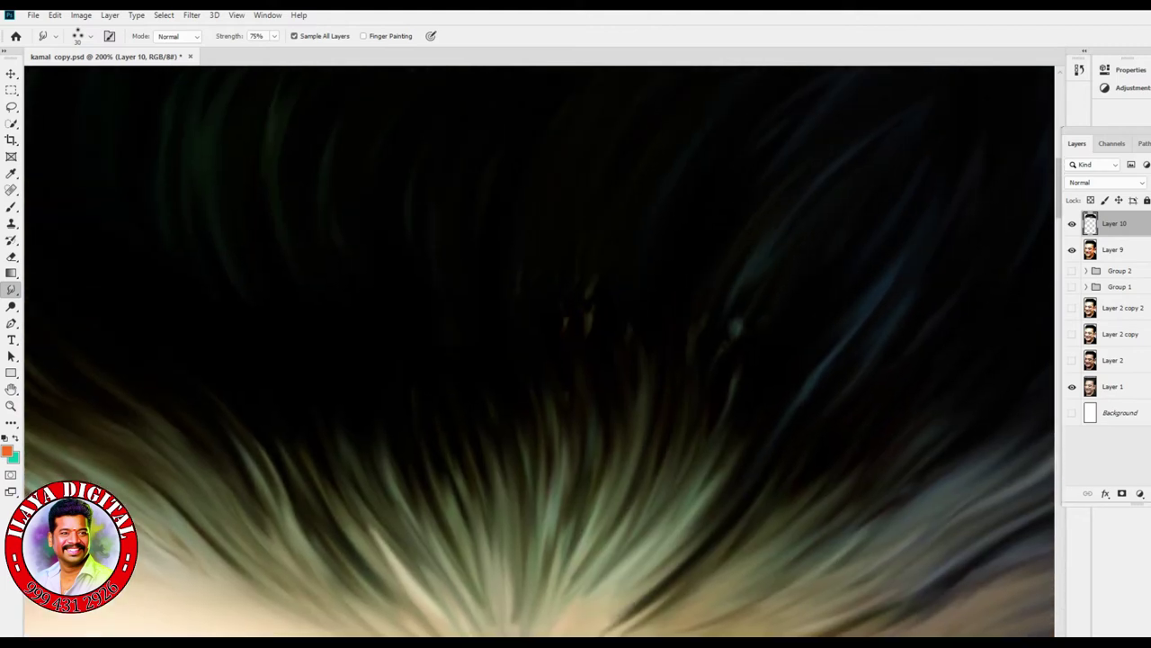
drag(281, 538, 236, 396)
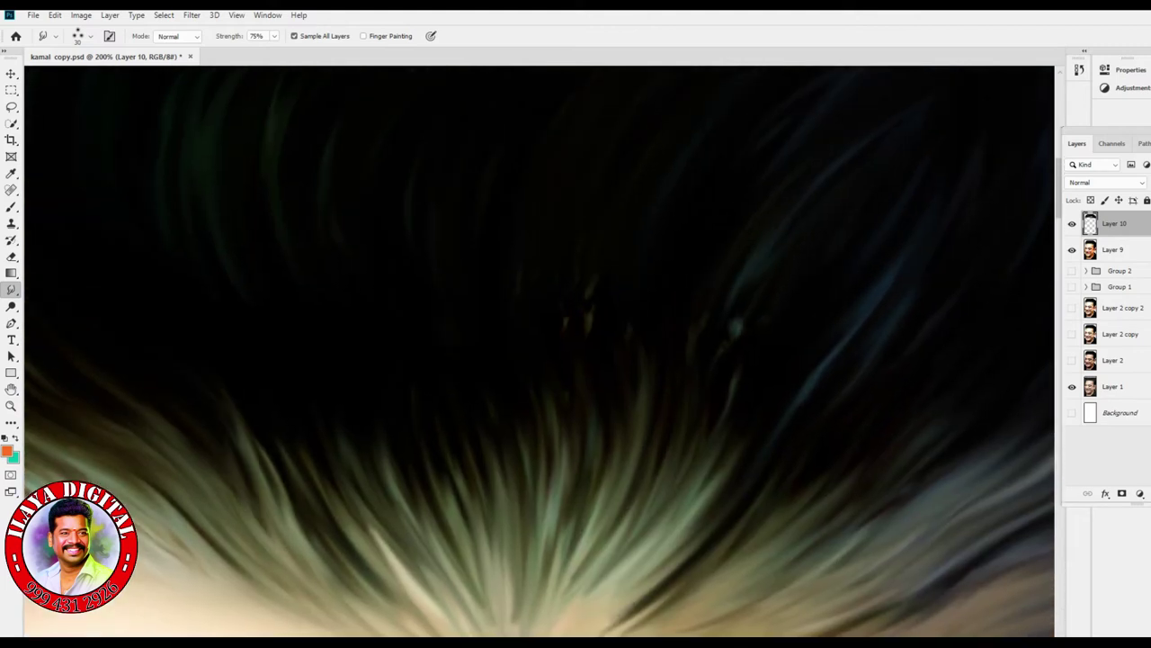
drag(270, 539, 234, 396)
drag(310, 562, 225, 404)
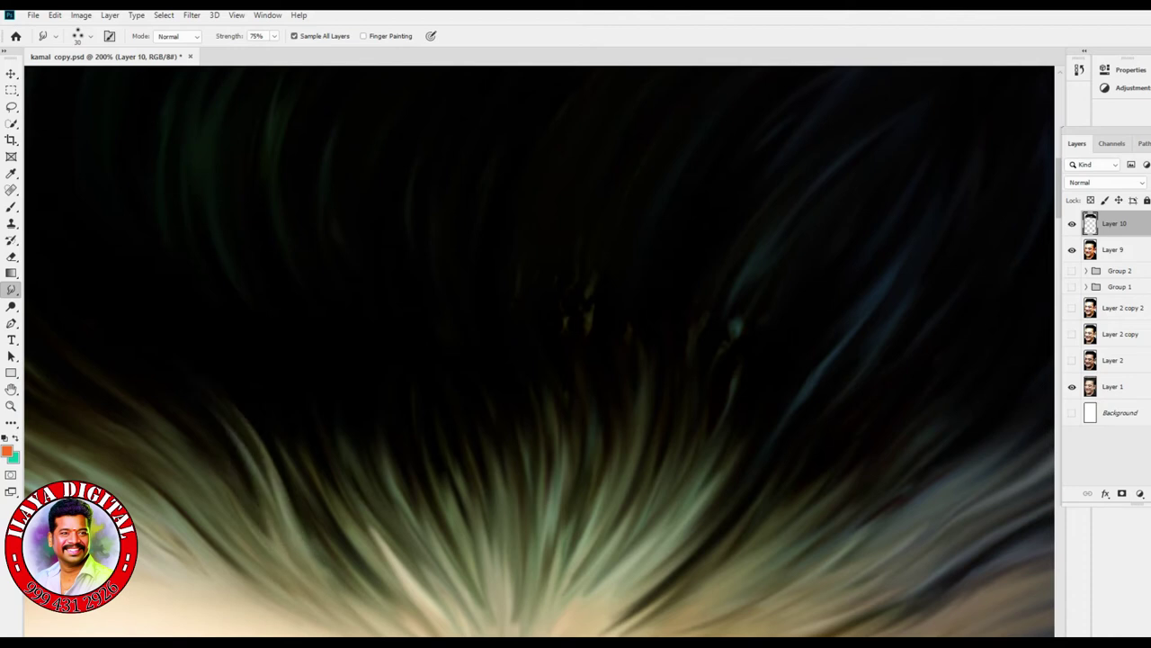
drag(266, 526, 221, 436)
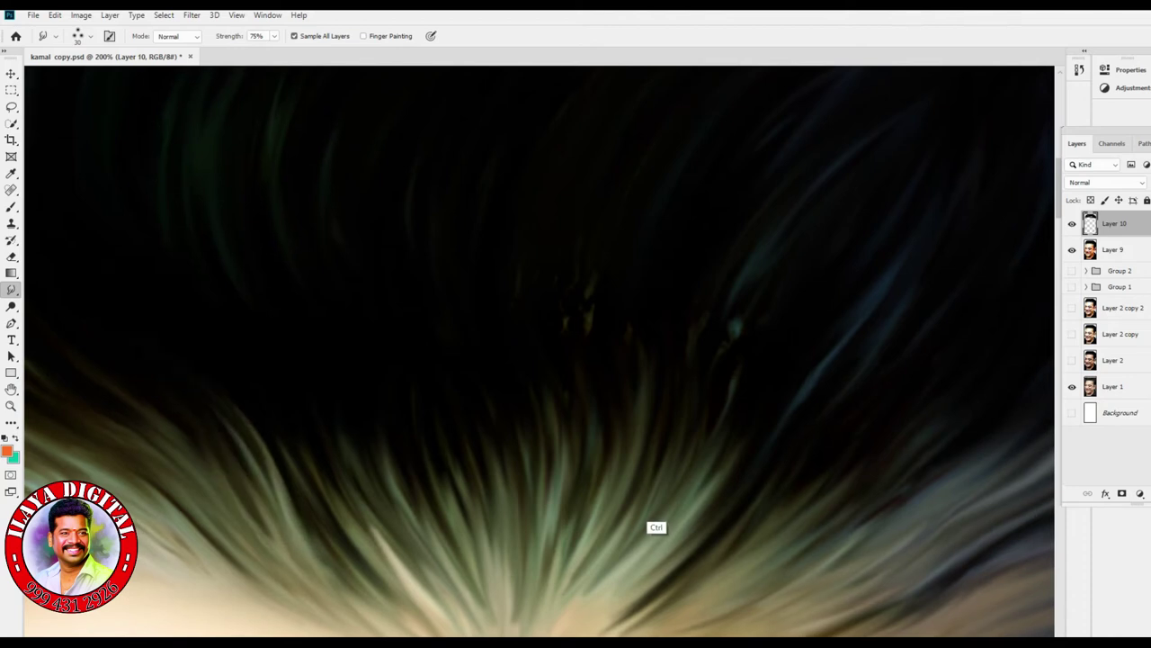
- Smudge the leftover light specks in the black hair above the centre of the hairline into dark, flowing strands
key(ctrl+minus)
key(ctrl+plus)
scroll(540, 351, up, 2)
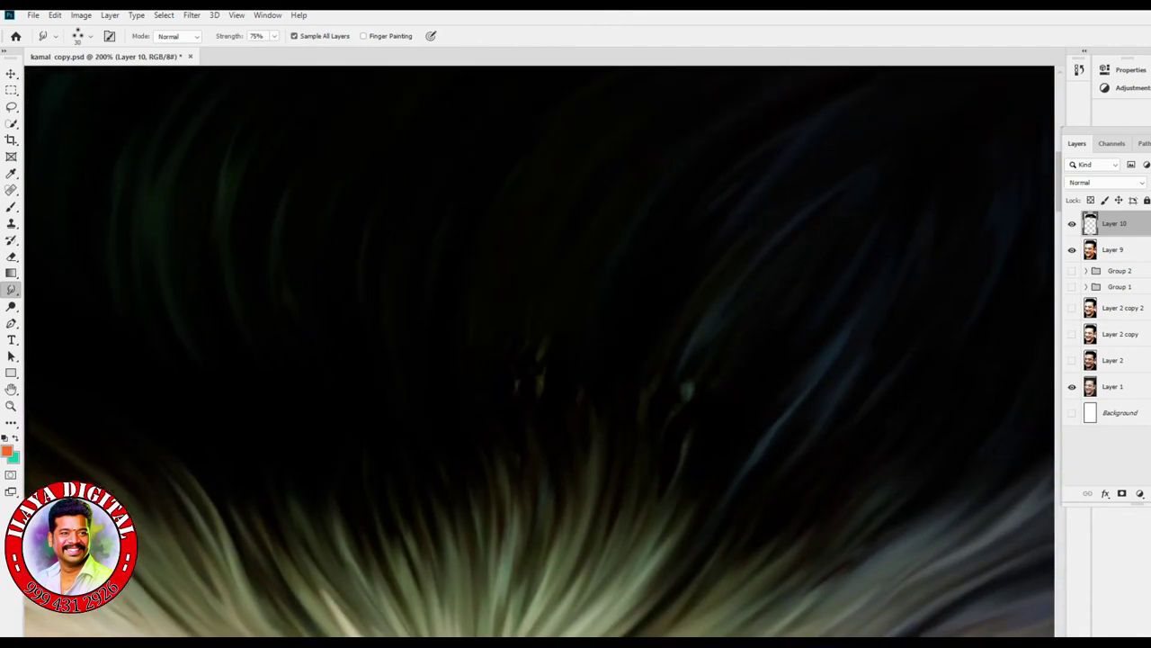
drag(522, 576, 550, 463)
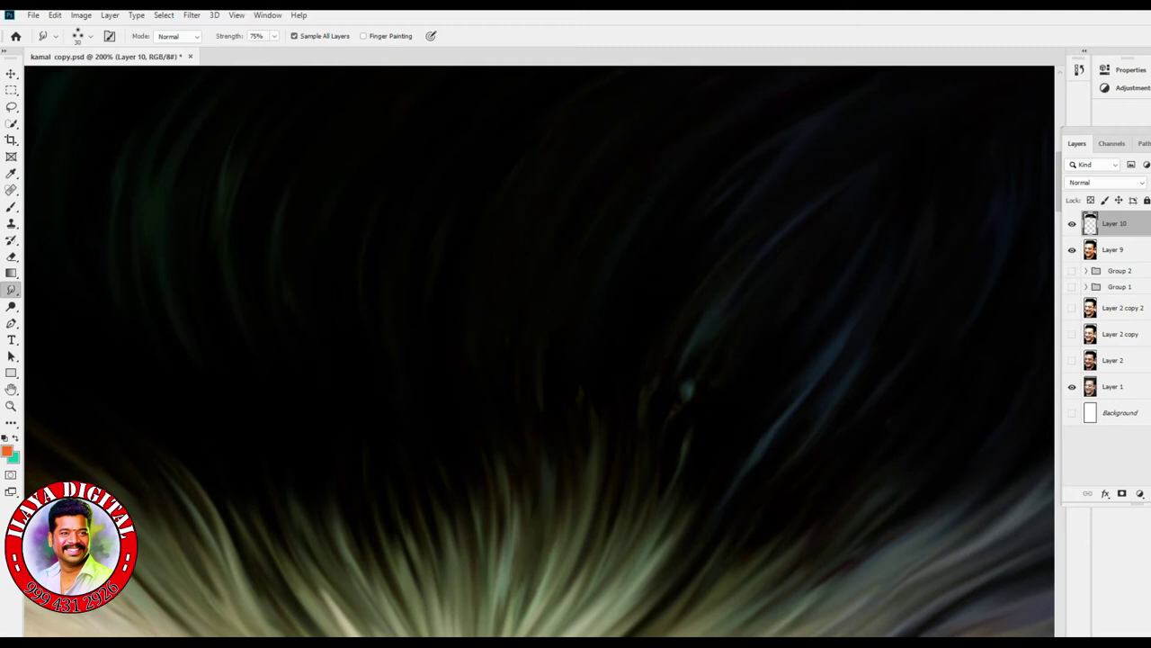
drag(576, 520, 558, 474)
scroll(540, 351, down, 2)
scroll(540, 351, right, 5)
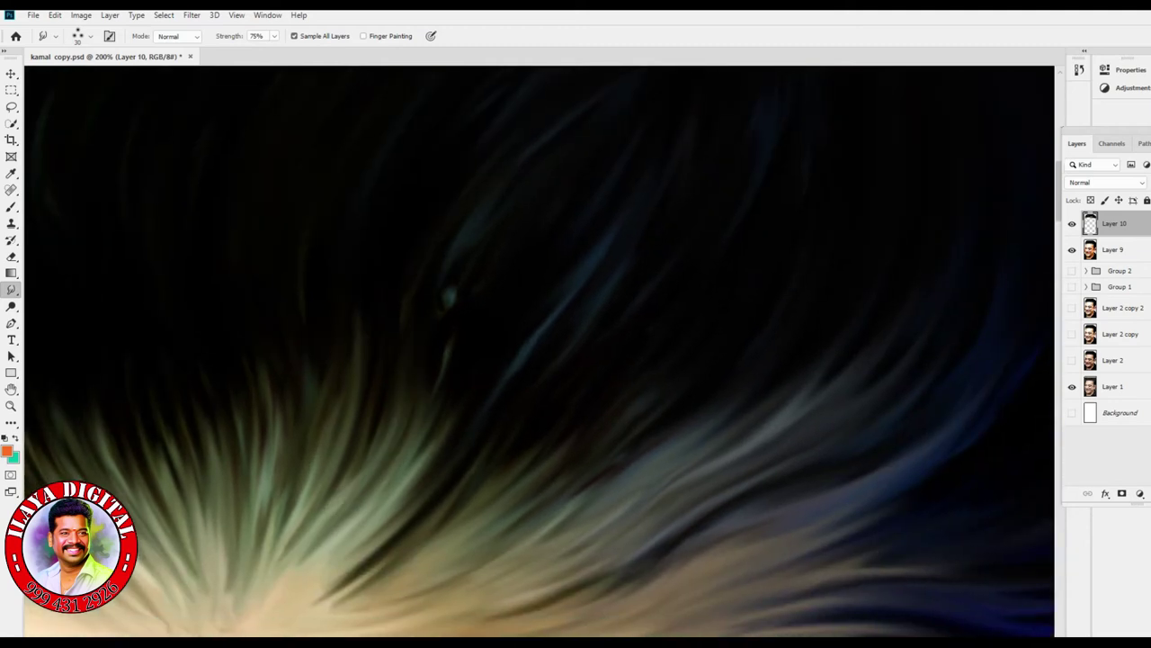
- Examine the smoothed hair across the whole portrait, comparing it with Layer 10 hidden and shown
key(ctrl+minus)
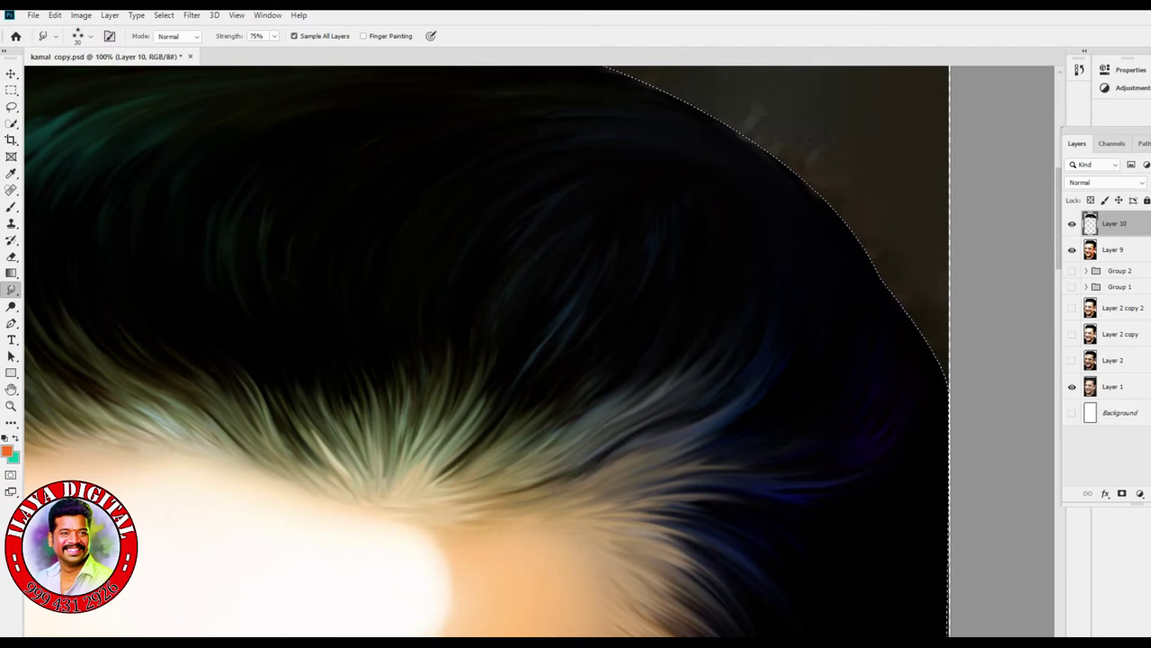
scroll(540, 351, left, 5)
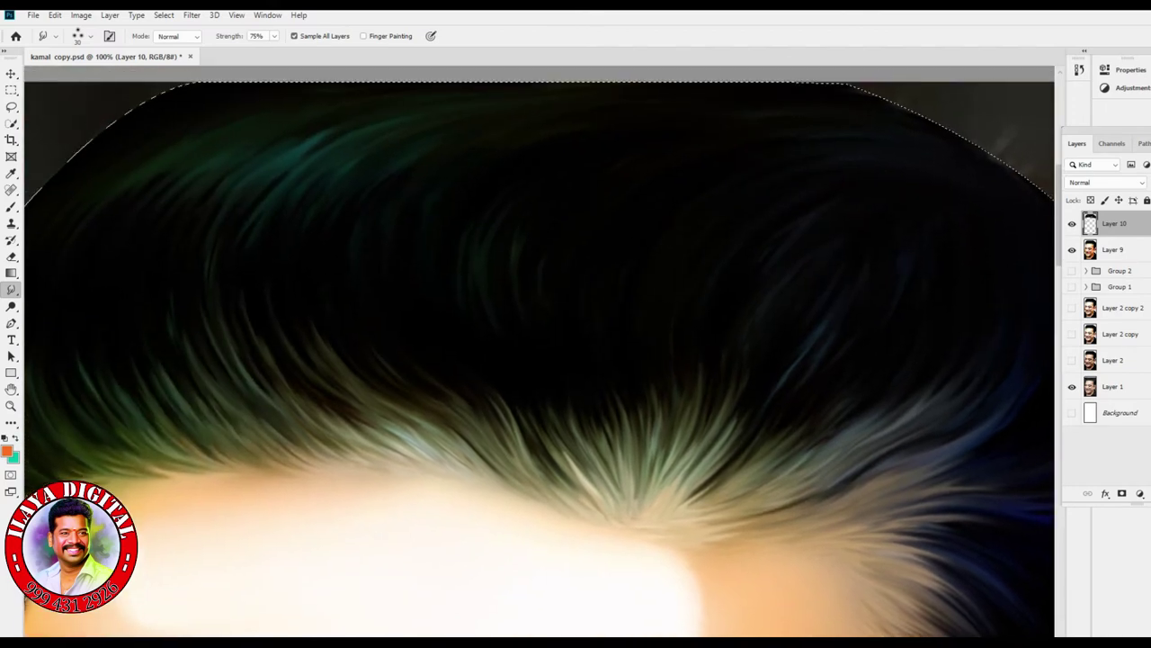
scroll(783, 566, down, 5)
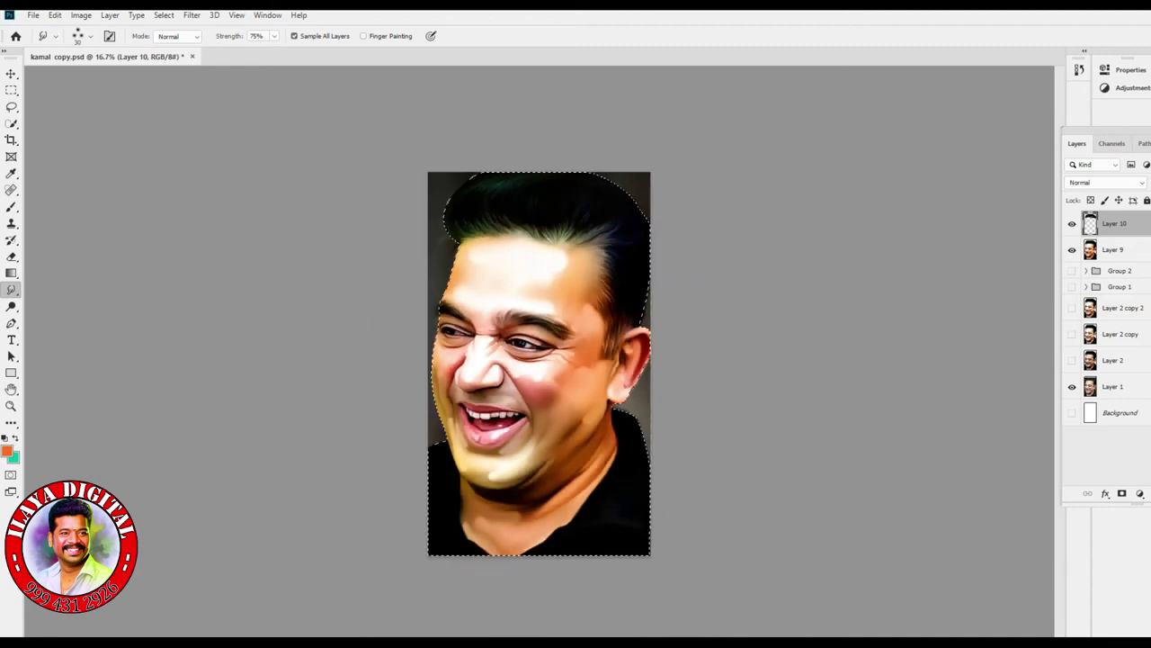
scroll(791, 553, up, 3)
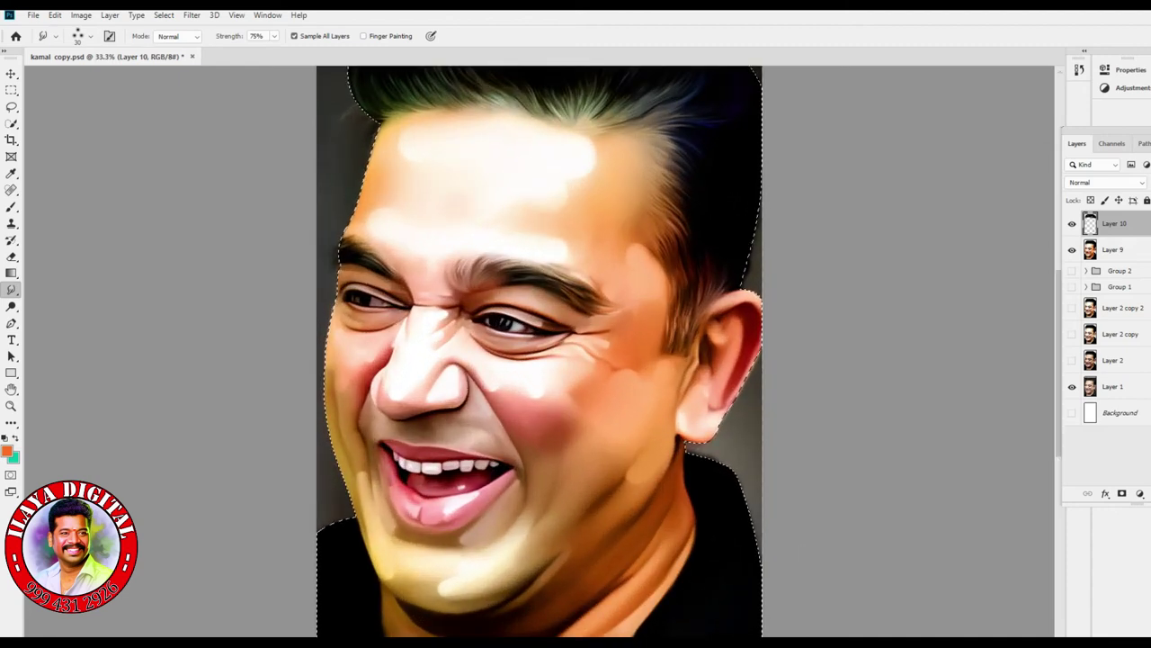
scroll(792, 553, up, 2)
scroll(531, 378, down, 2)
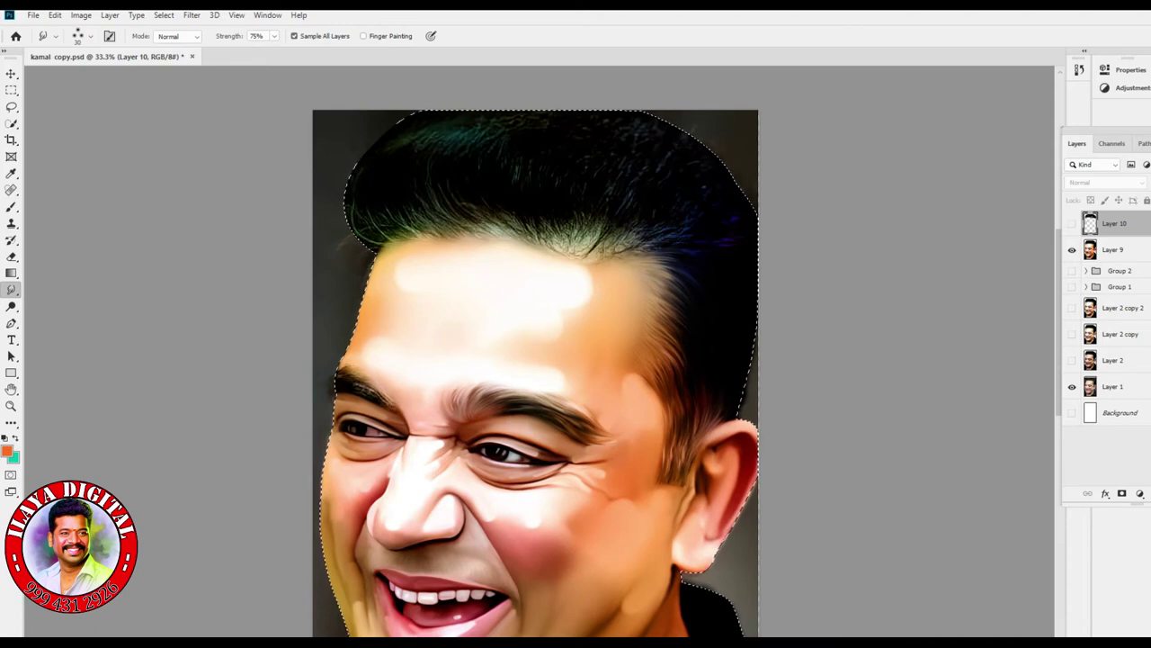
key(ctrl+plus)
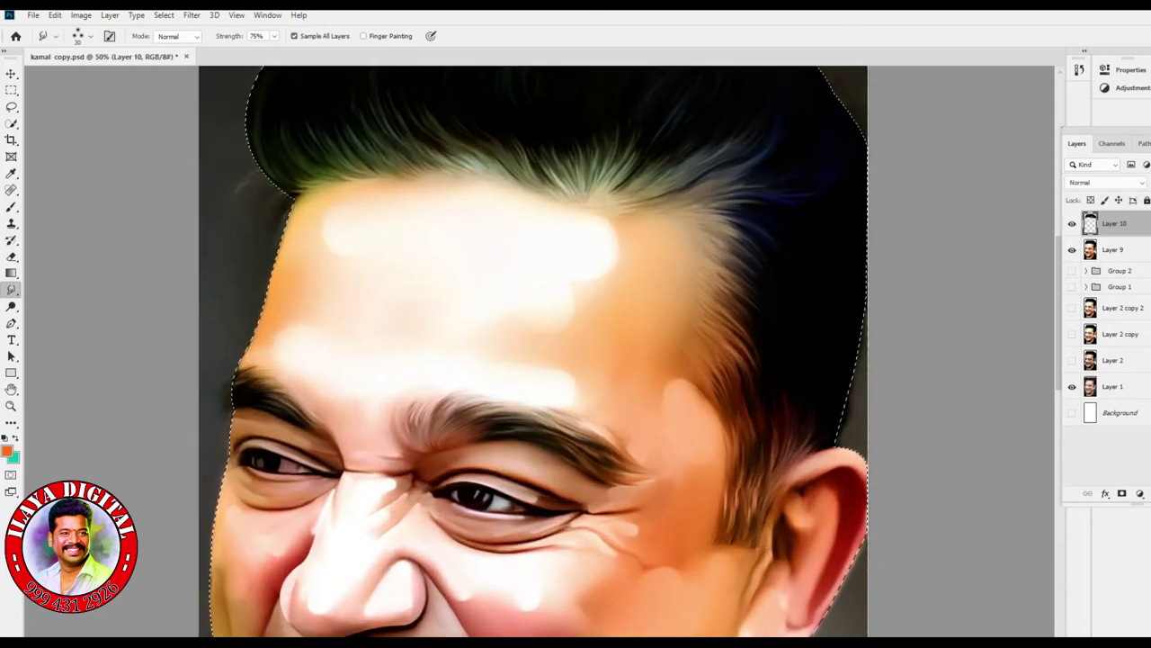
scroll(539, 351, up, 2)
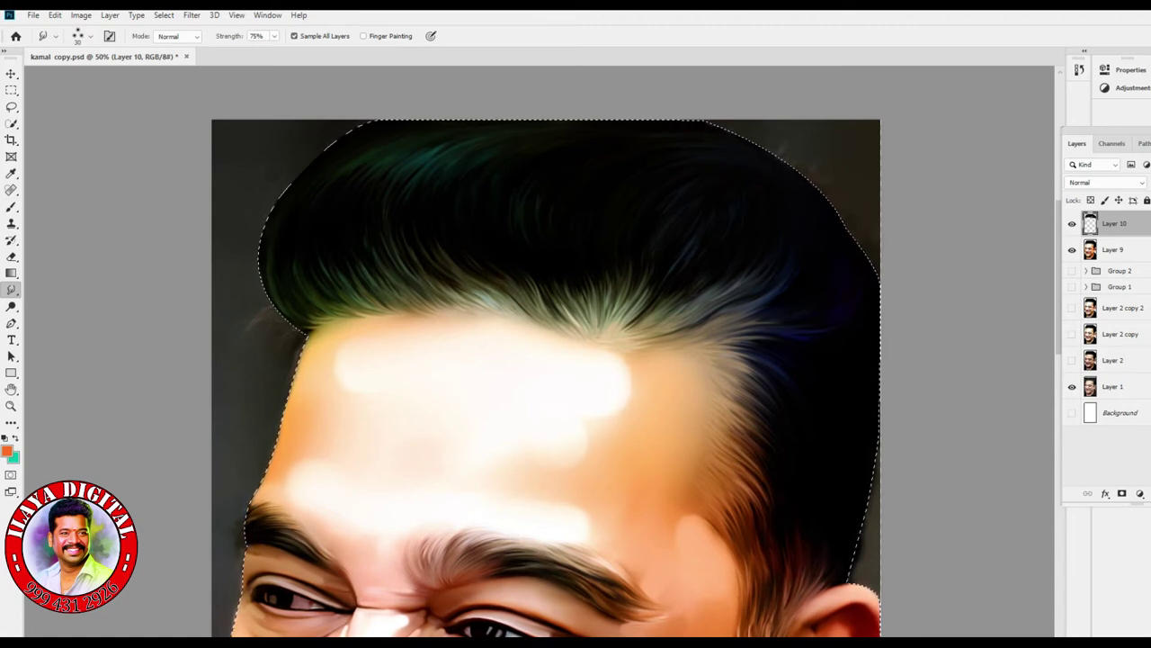
key(ctrl+minus)
scroll(539, 351, down, 3)
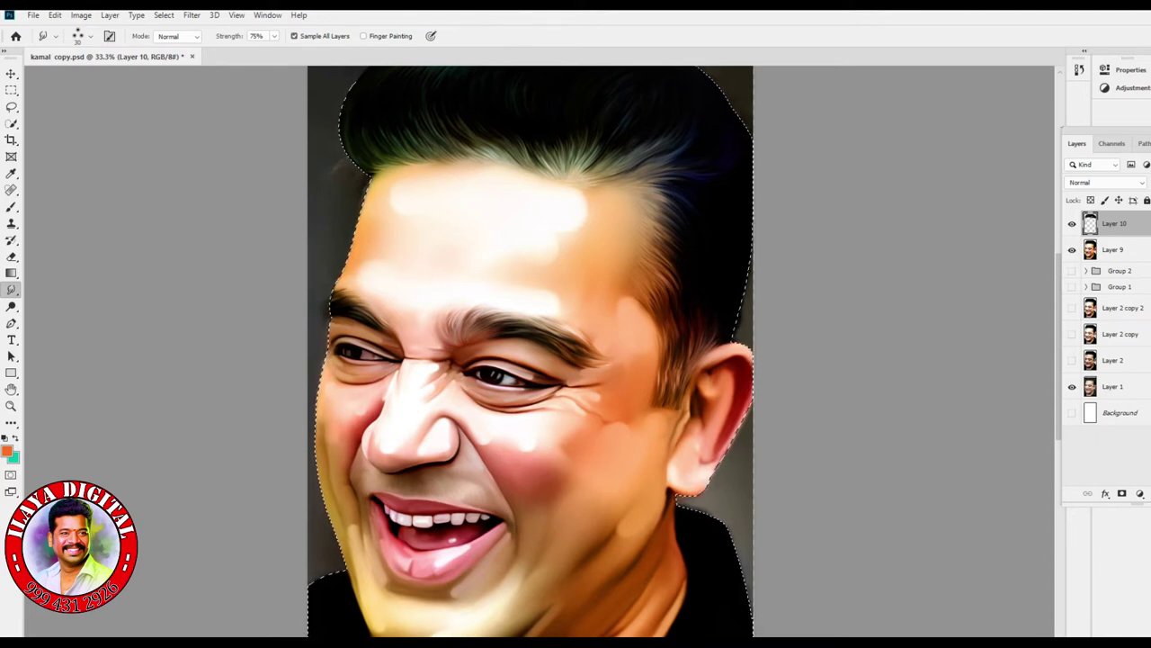
- Add a new empty layer above Layer 10 and clear the selection around the head
key(ctrl+shift+alt+n)
scroll(555, 366, up, 3)
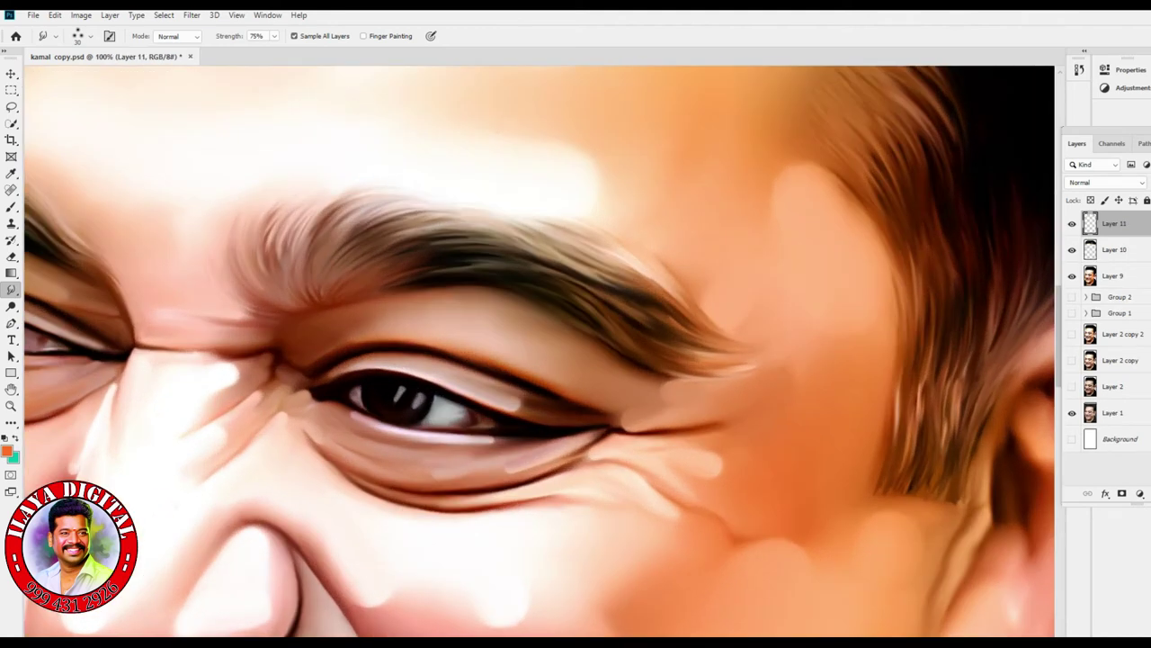
scroll(540, 351, up, 10)
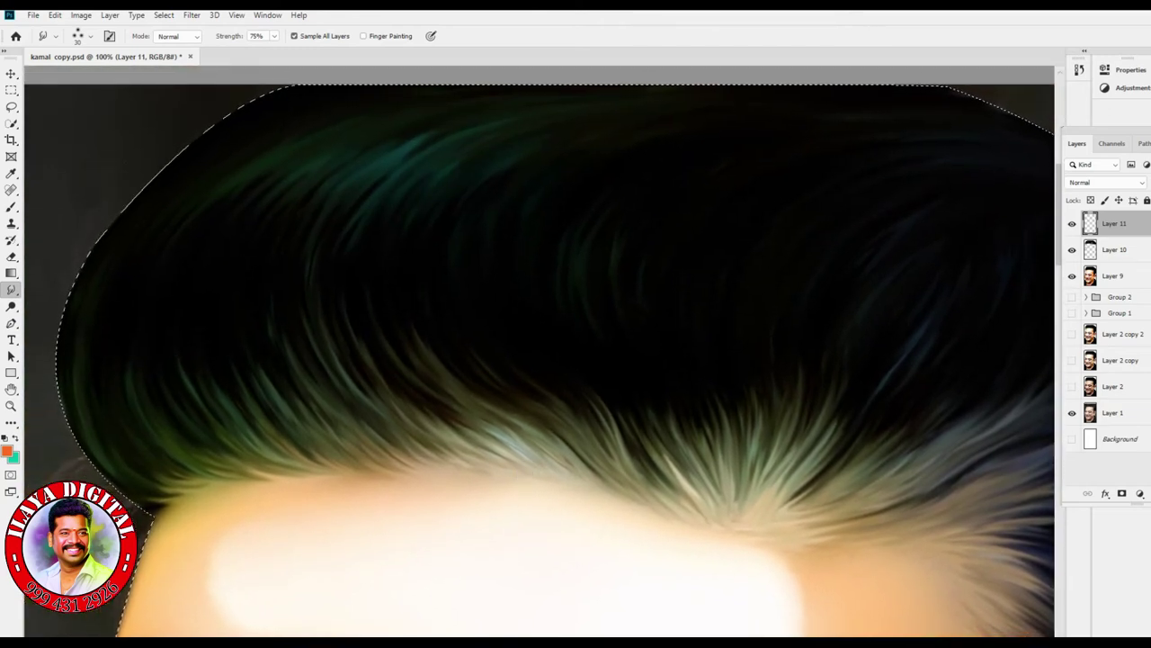
key(ctrl+d)
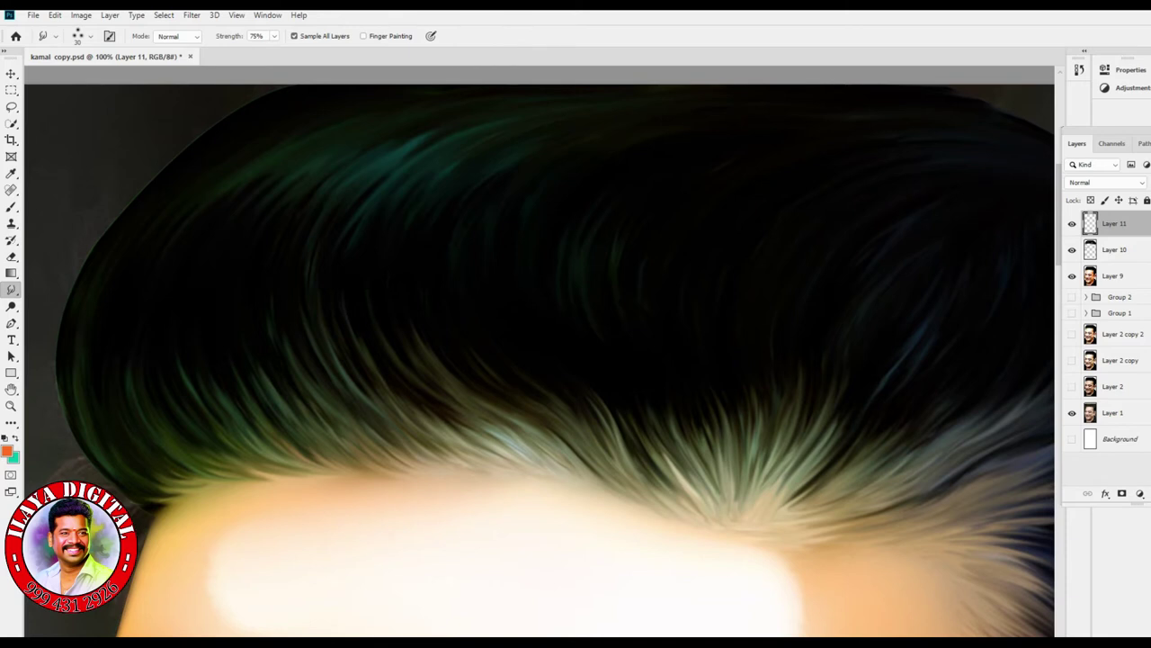
click(1071, 223)
- Choose the Brush tool with the Hard Mechanical 13 pixels preset from Basic Brushes
key(b)
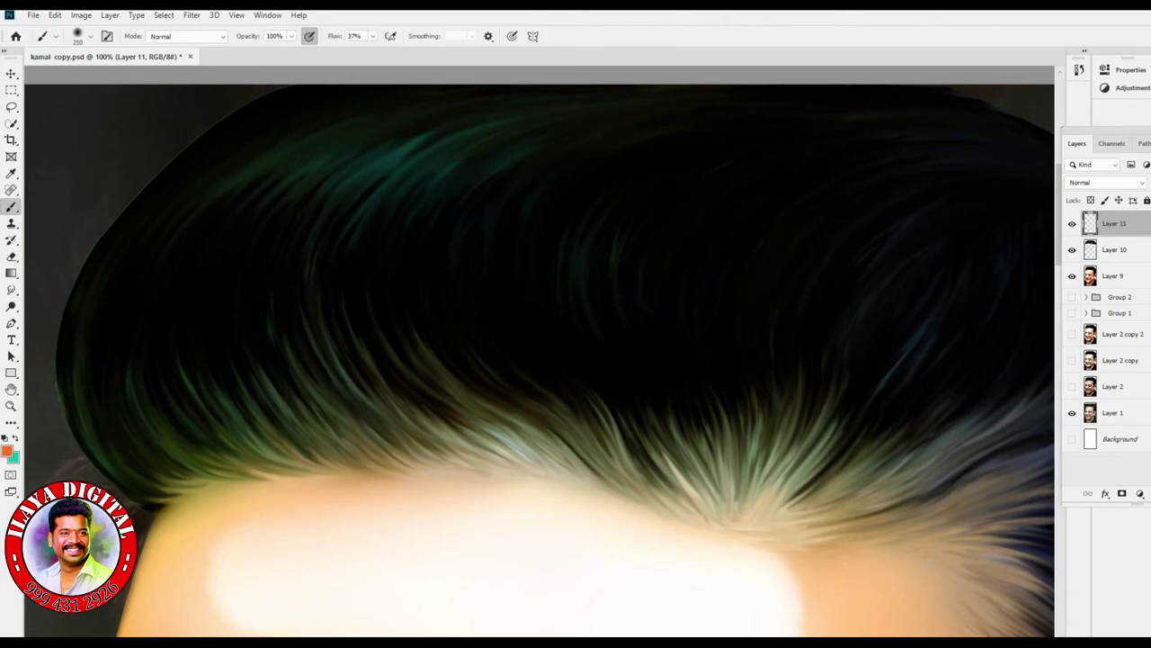
right_click(433, 185)
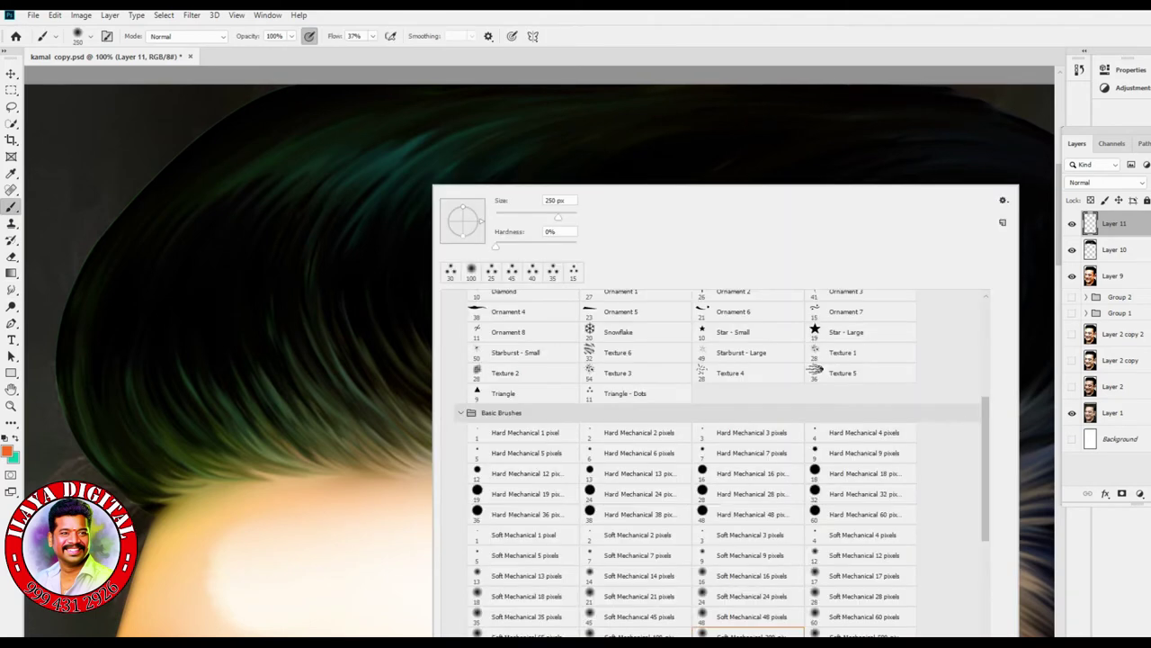
right_click(309, 139)
scroll(593, 423, down, 5)
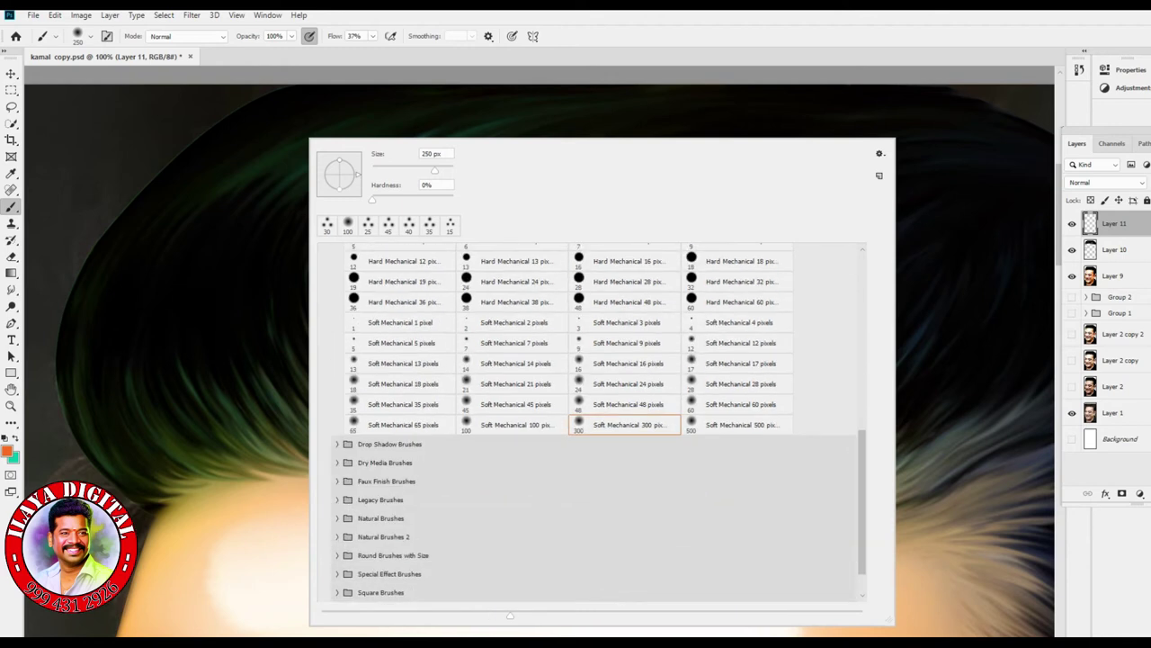
scroll(594, 422, up, 5)
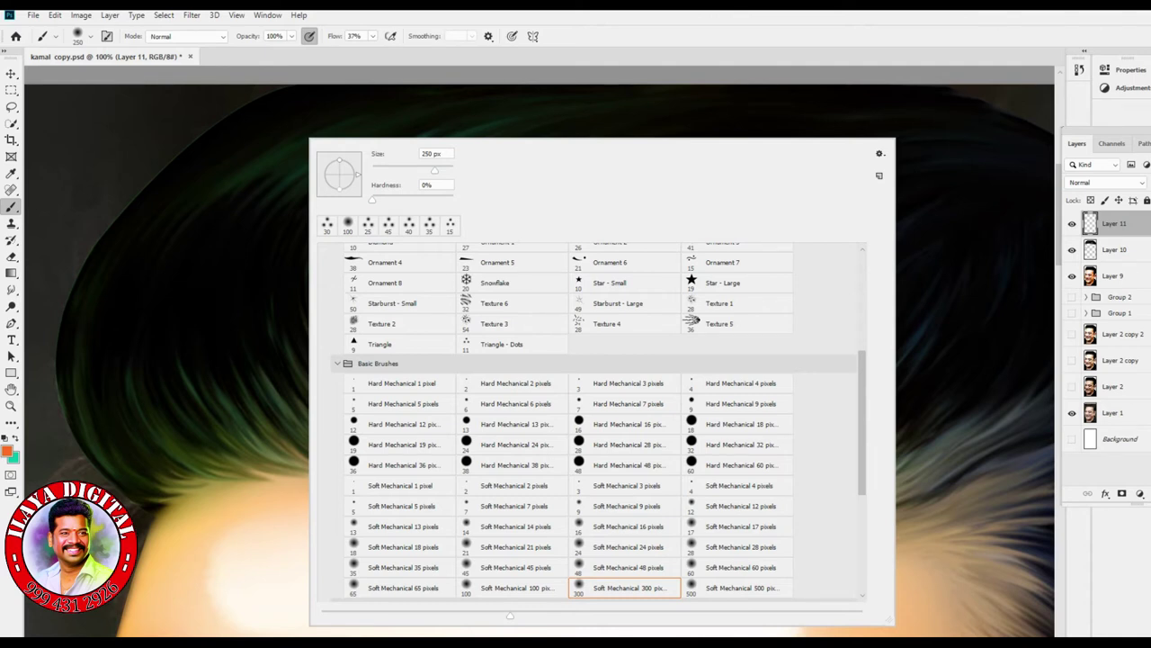
click(513, 423)
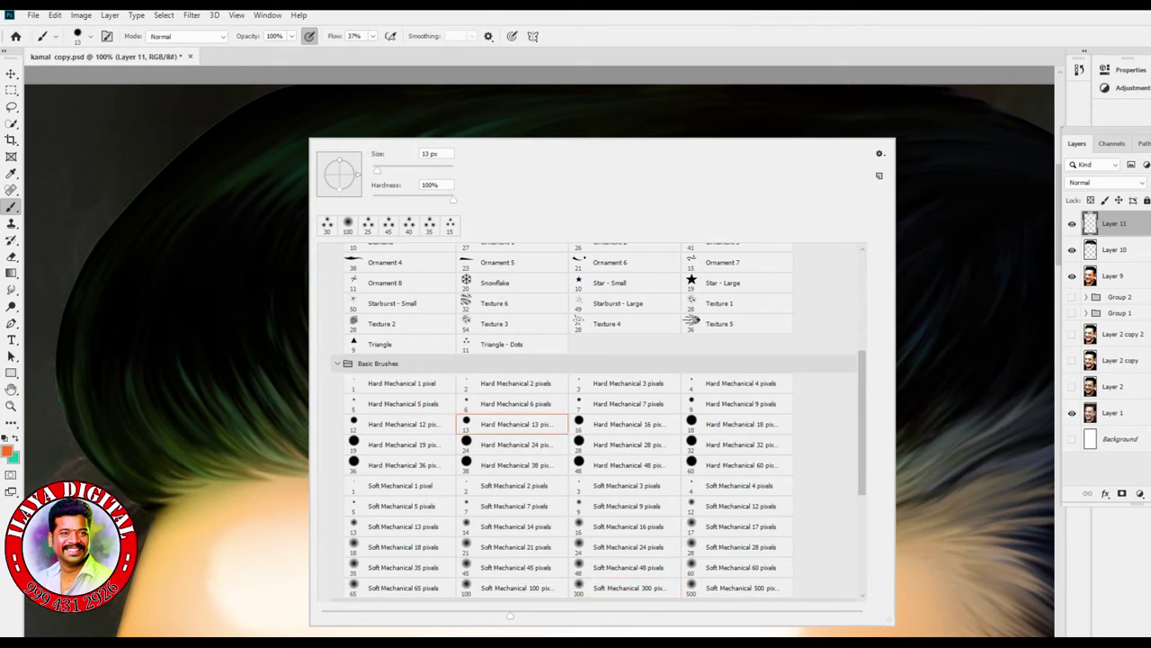
click(548, 65)
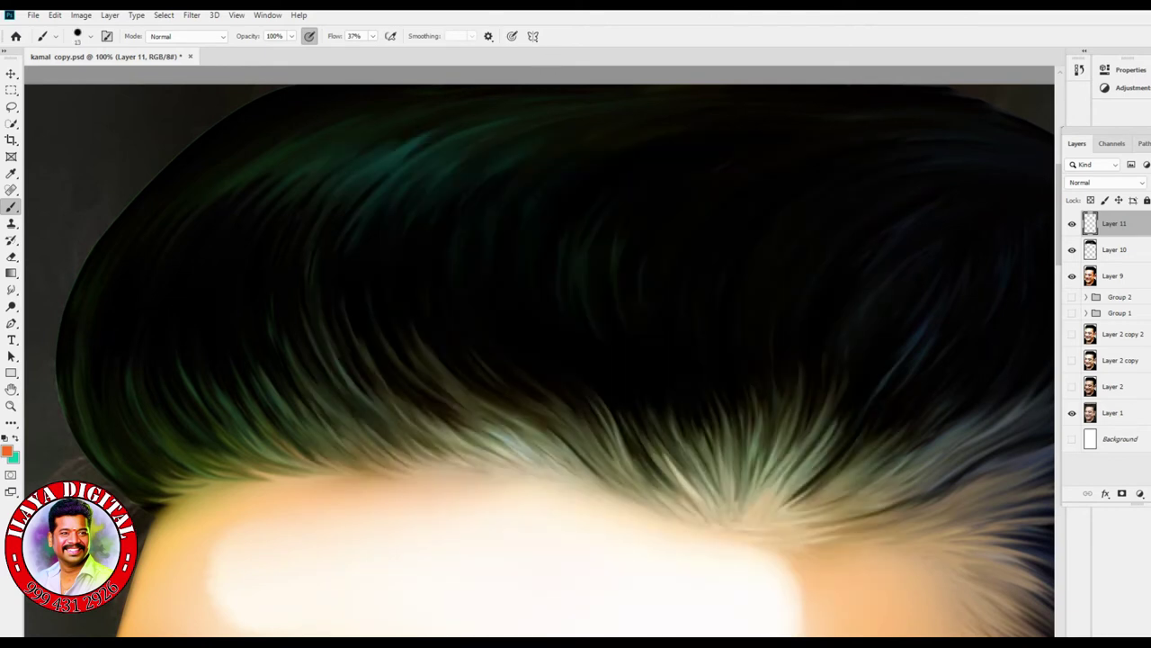
- Set the brush opacity to 56% and its flow to 33%
click(291, 36)
drag(292, 50, 288, 50)
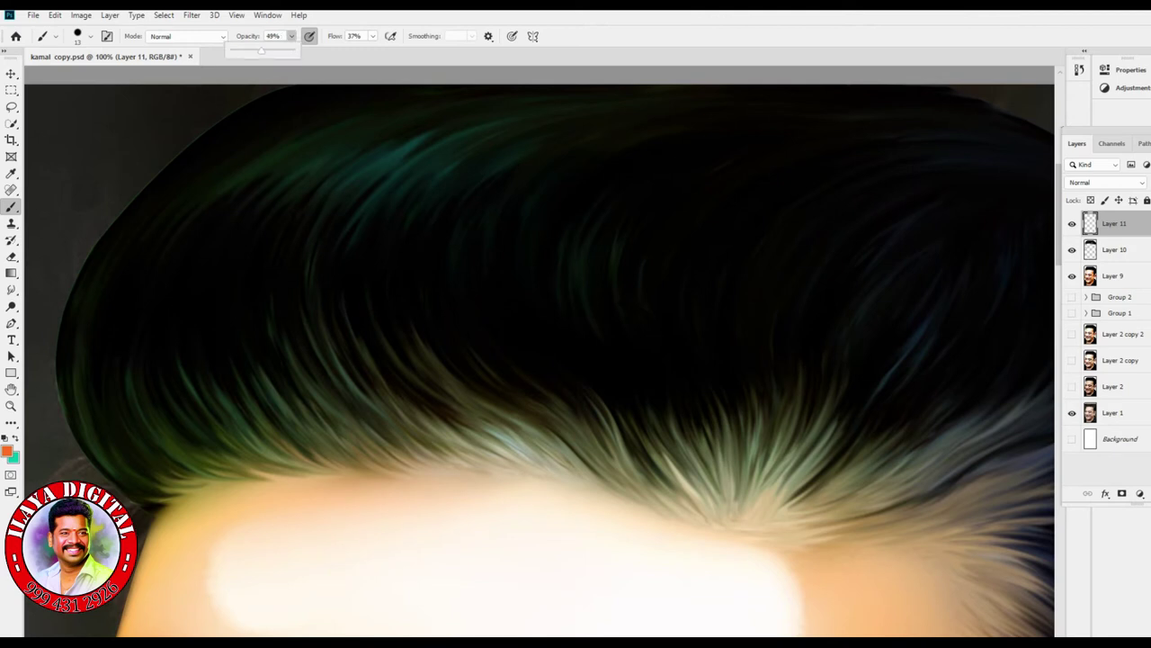
click(373, 36)
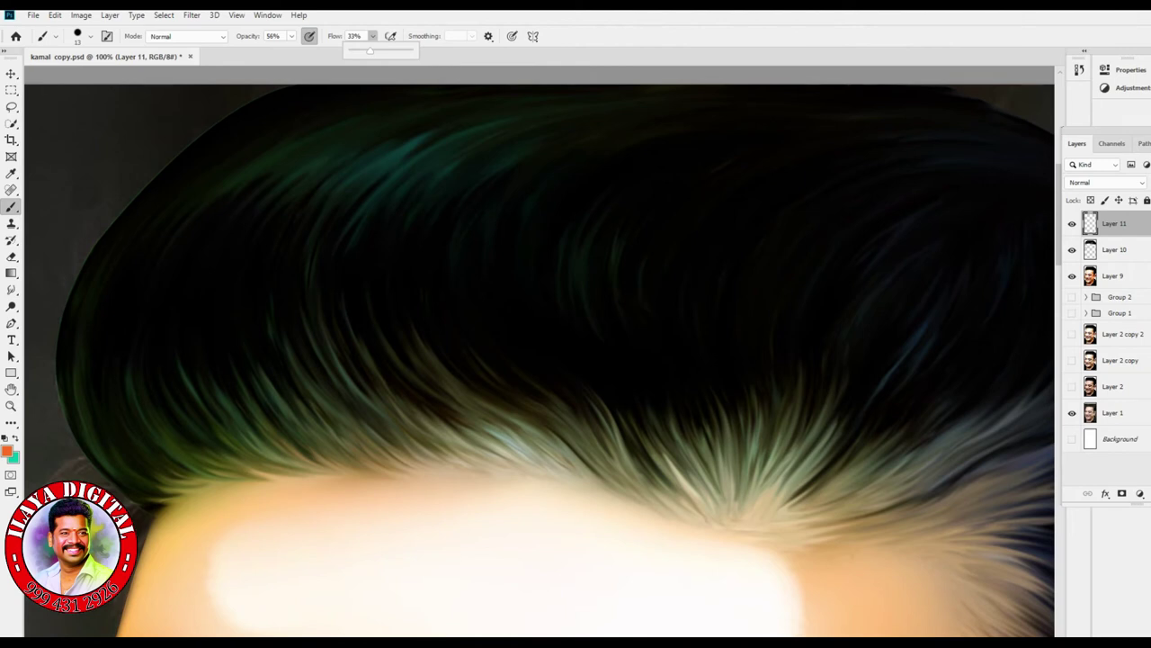
- Change the bright green swatch to a muted dark teal with RGB 48, 129, 110
key(x)
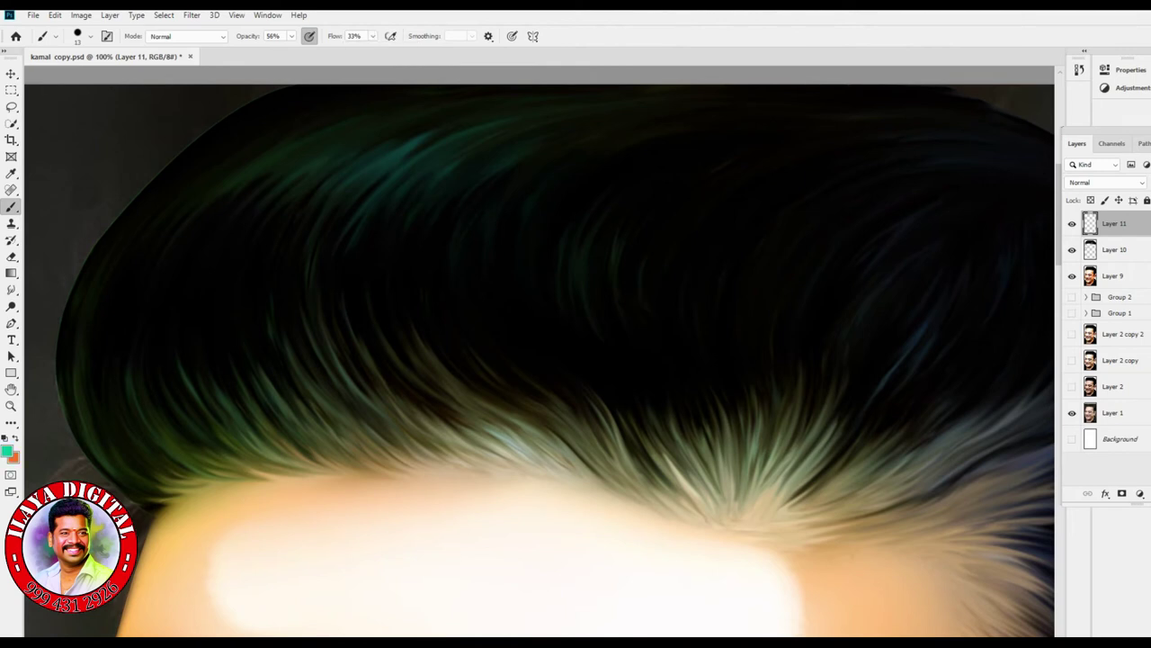
click(7, 452)
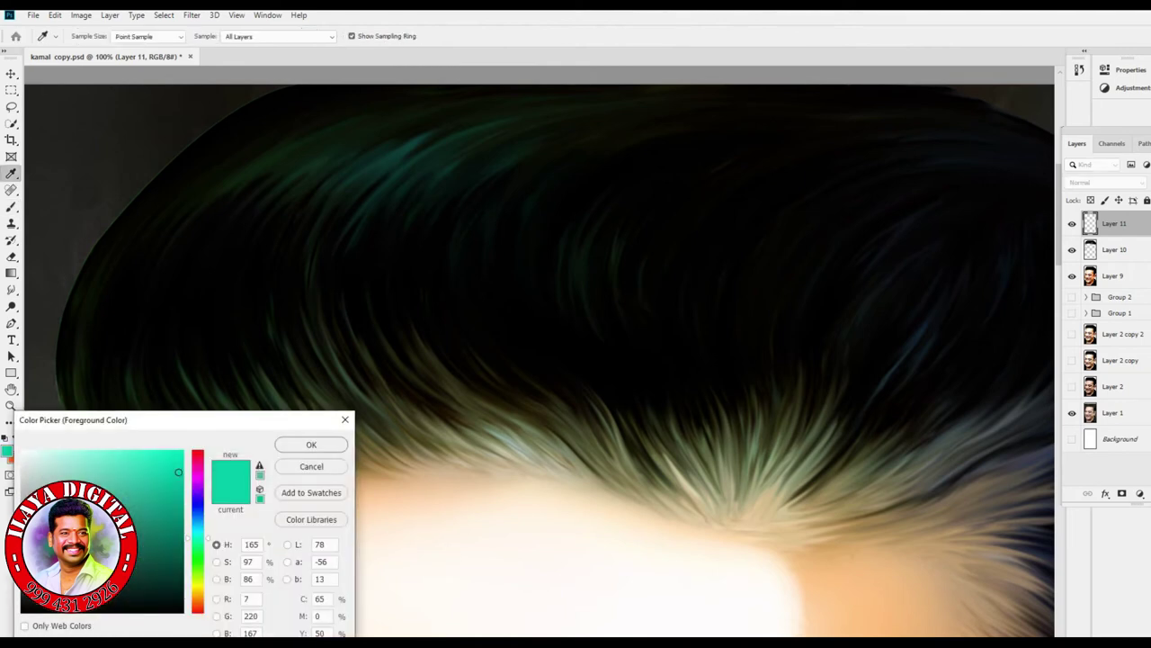
click(144, 576)
drag(144, 576, 124, 530)
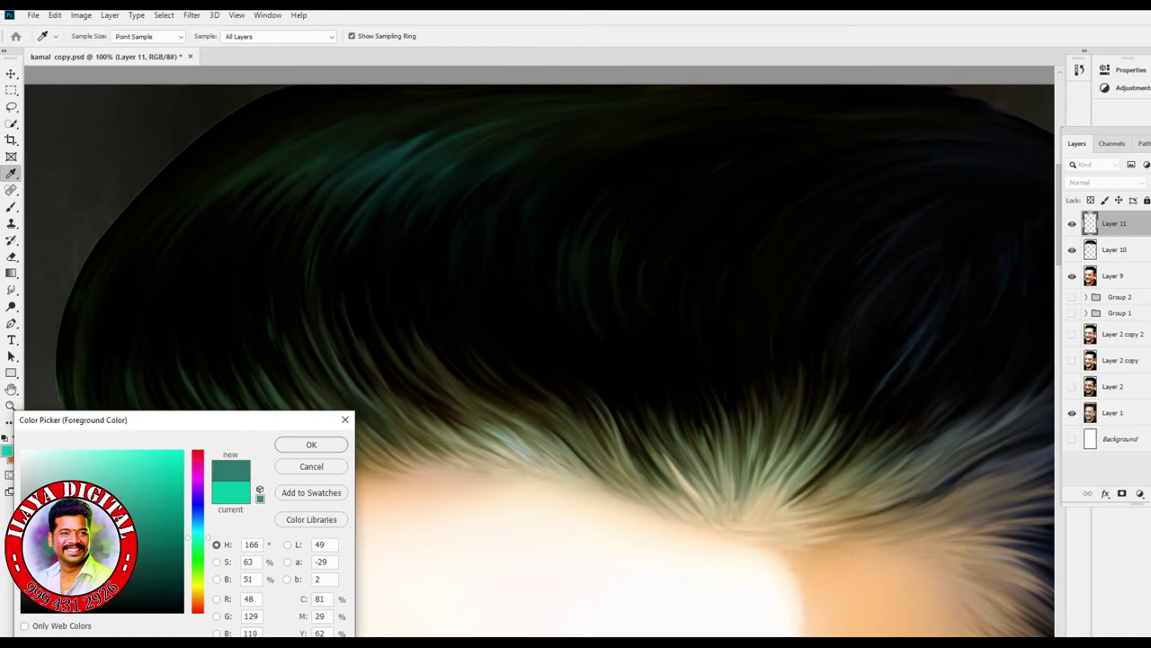
click(312, 445)
key(b)
- Replace the orange swatch with a near-black colour at hue 19, saturation 97% and brightness 2%
key(x)
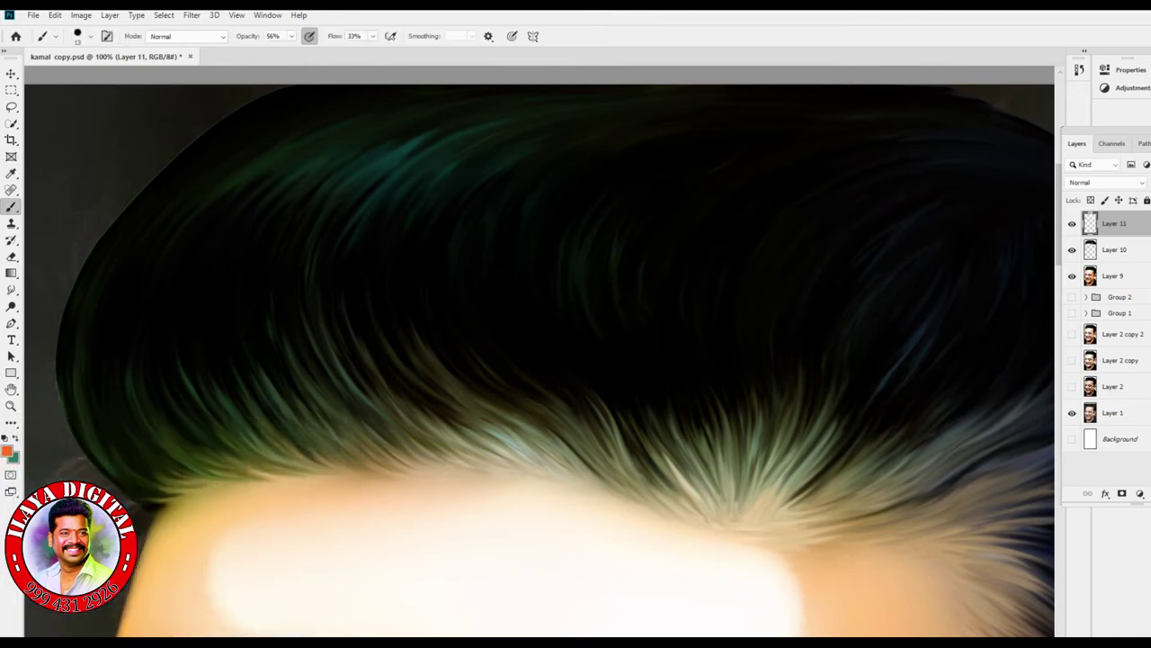
click(8, 450)
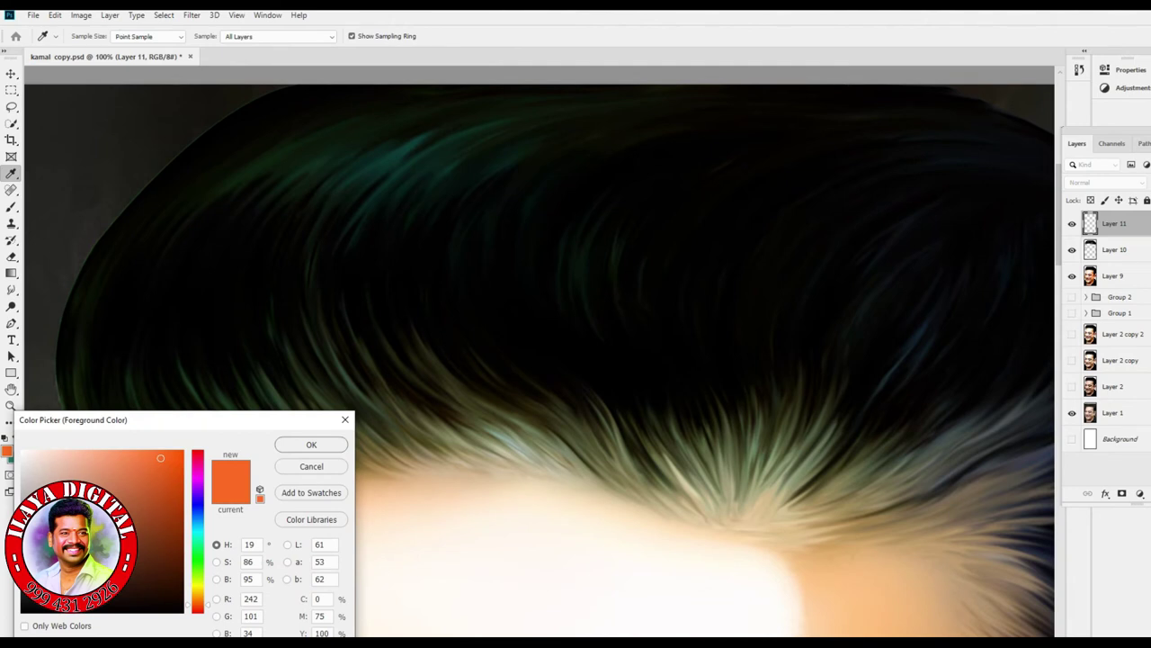
click(179, 609)
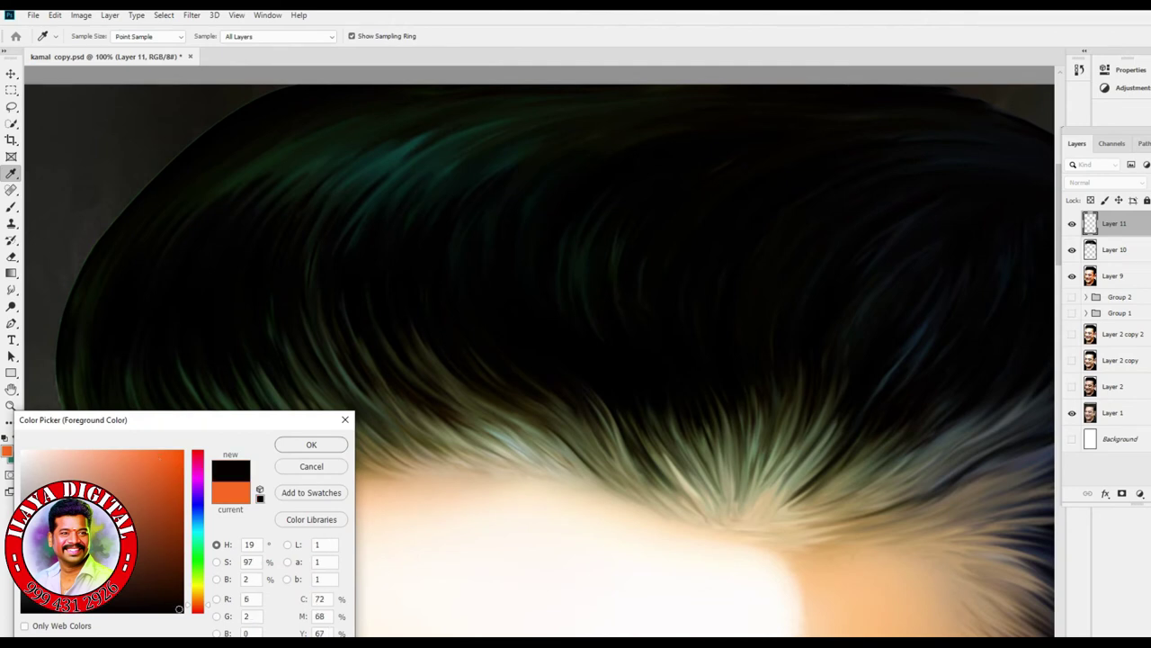
click(311, 445)
key(b)
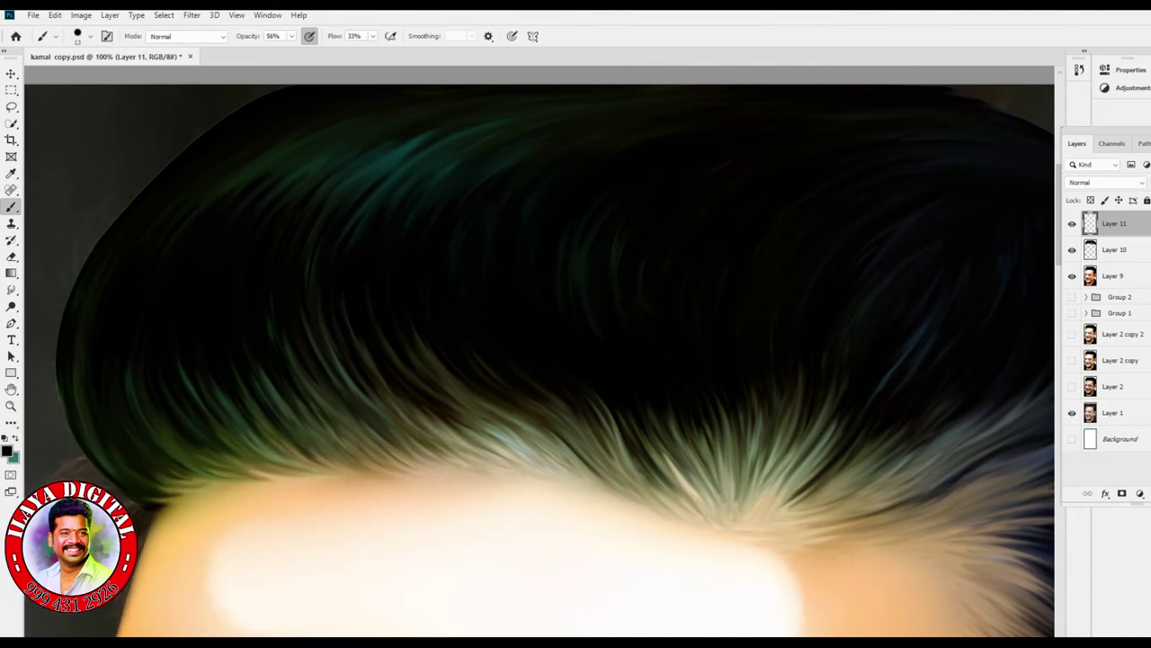
- Make the dark teal the foreground colour and set the brush size to 15 px after a test stroke
key(x)
key(x)
key(x)
key(x)
key(x)
key(x)
key(x)
key(x)
key(x)
drag(409, 392, 355, 178)
key(ctrl+z)
drag(540, 360, 602, 411)
key(bracketright)
key(bracketleft)
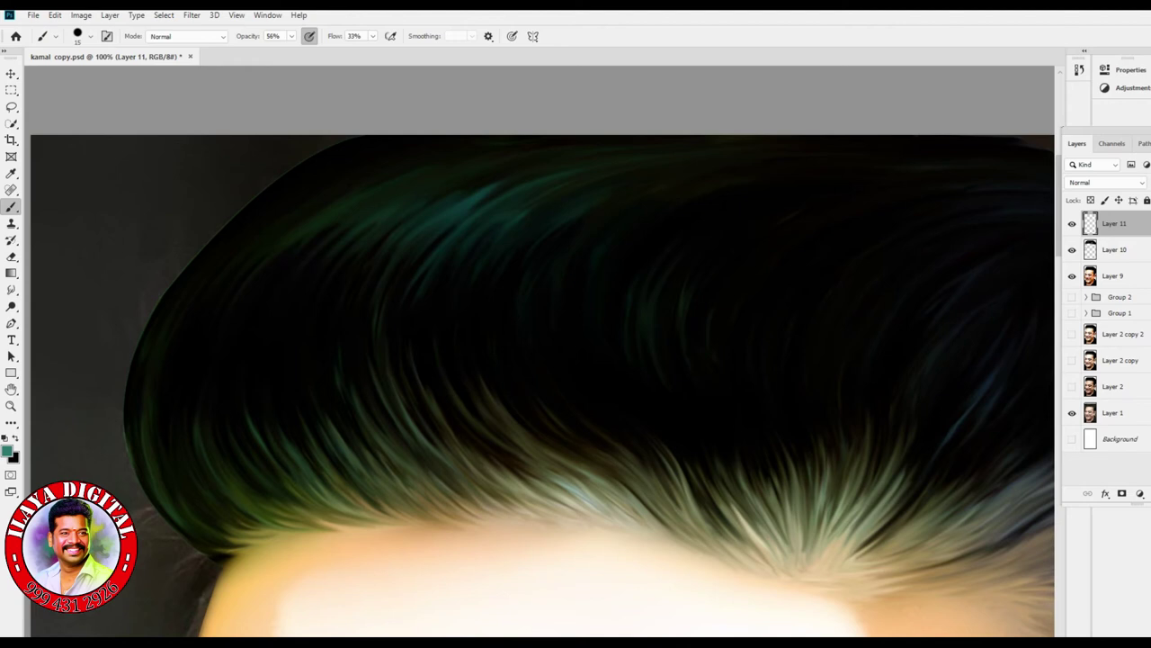
- Try painting thin curved teal strands through the middle and left of the dark hair on Layer 11
drag(523, 241, 531, 416)
drag(539, 270, 513, 392)
mouse_move(553, 302)
mouse_down()
mouse_move(529, 376)
mouse_move(545, 368)
mouse_up()
mouse_move(428, 277)
mouse_down()
mouse_move(396, 406)
mouse_move(423, 405)
mouse_up()
drag(459, 296, 444, 385)
drag(317, 327, 268, 460)
mouse_move(295, 406)
mouse_down()
mouse_move(286, 450)
mouse_move(281, 441)
mouse_up()
drag(289, 371, 270, 443)
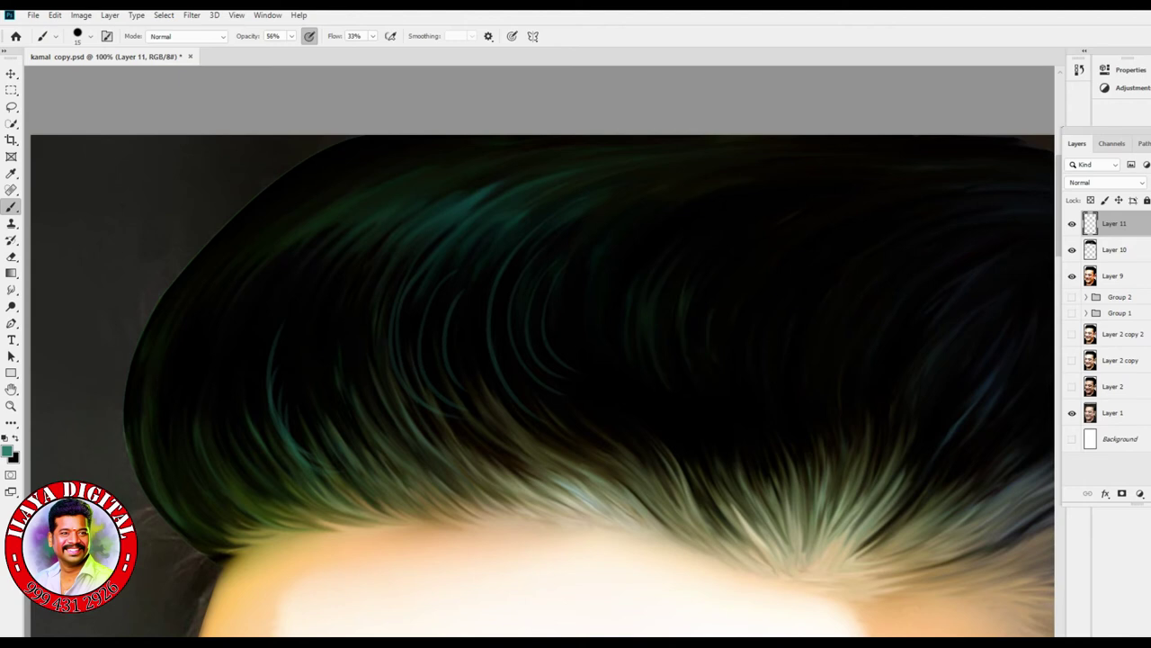
- Try thin teal strands along the hair's left outer edge and clear all painting from Layer 11
drag(227, 256, 183, 327)
mouse_move(257, 232)
mouse_down()
mouse_move(200, 328)
mouse_move(218, 302)
mouse_up()
drag(167, 435, 161, 490)
drag(202, 521, 182, 541)
drag(212, 456, 180, 536)
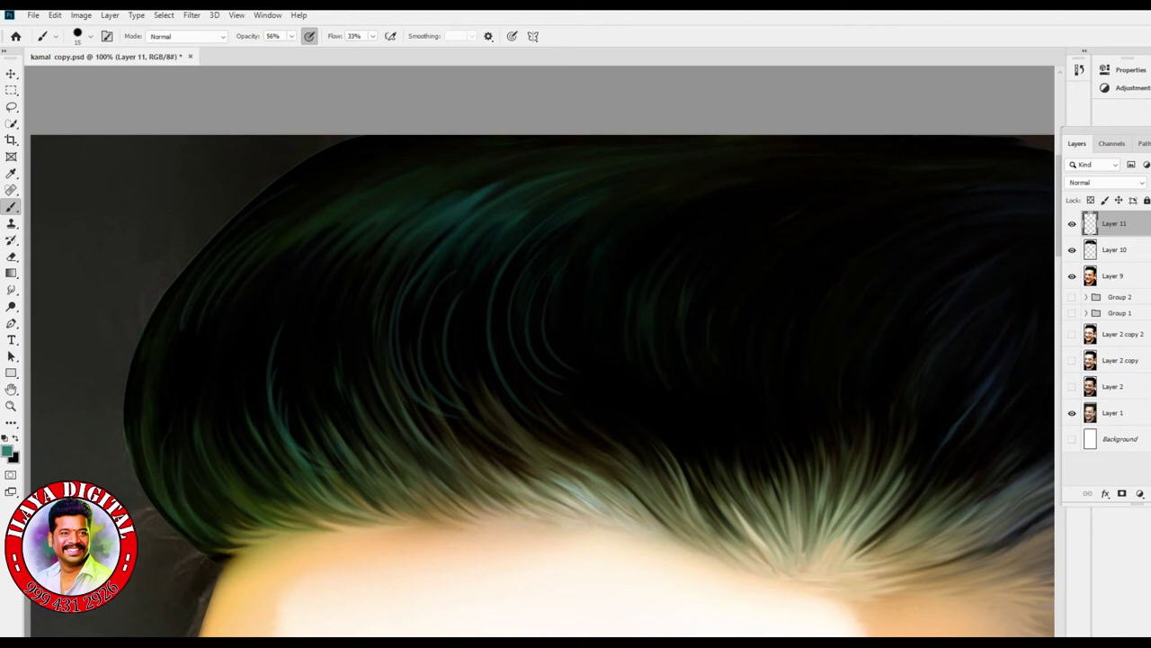
key(ctrl+a)
key(Delete)
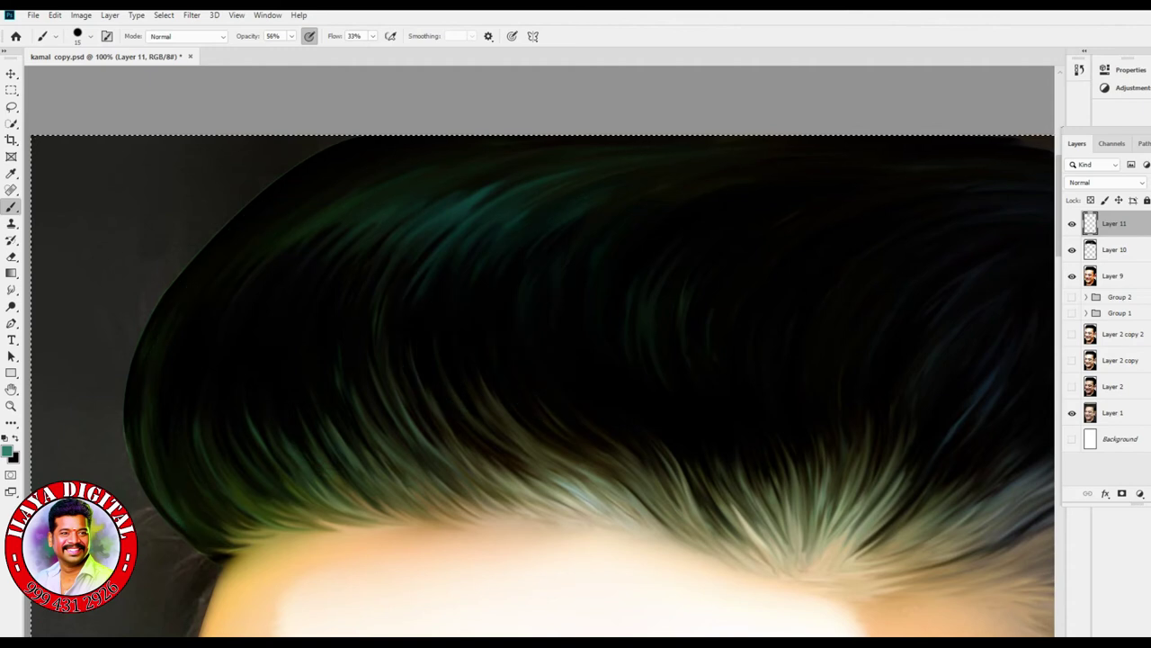
- Enlarge the brush to 35 px and paint broader teal strands in the lower left part of the hair
key(bracketright)
key(bracketright)
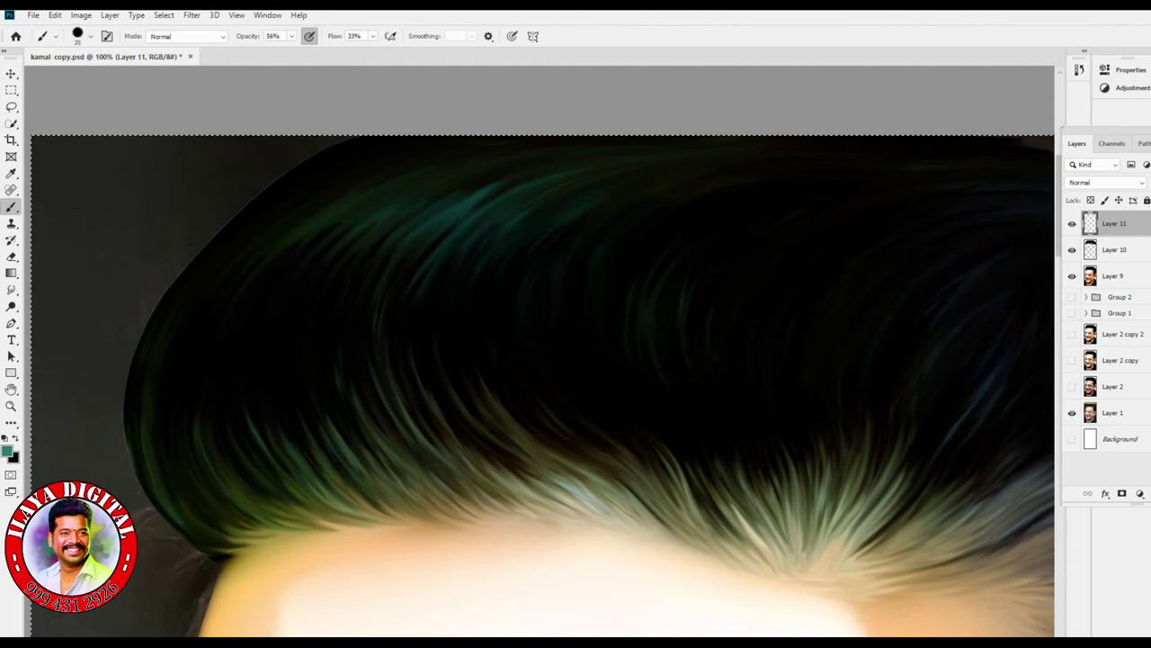
mouse_move(349, 302)
mouse_down()
mouse_move(342, 412)
mouse_move(377, 487)
mouse_up()
key(ctrl+z)
drag(286, 376, 315, 485)
key(ctrl+z)
mouse_move(306, 390)
mouse_down()
mouse_move(376, 506)
mouse_move(329, 439)
mouse_move(382, 494)
mouse_up()
drag(335, 407, 364, 477)
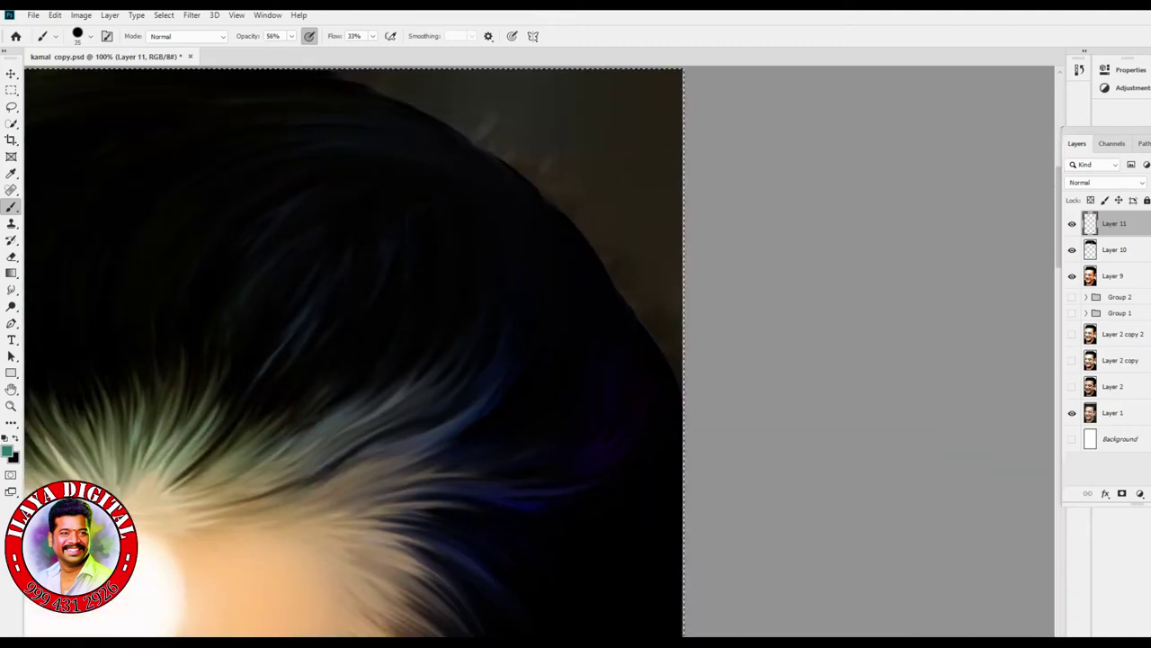
- Paint two groups of curved teal strands in the blue-black hair on the right side of the head
drag(626, 367, 505, 485)
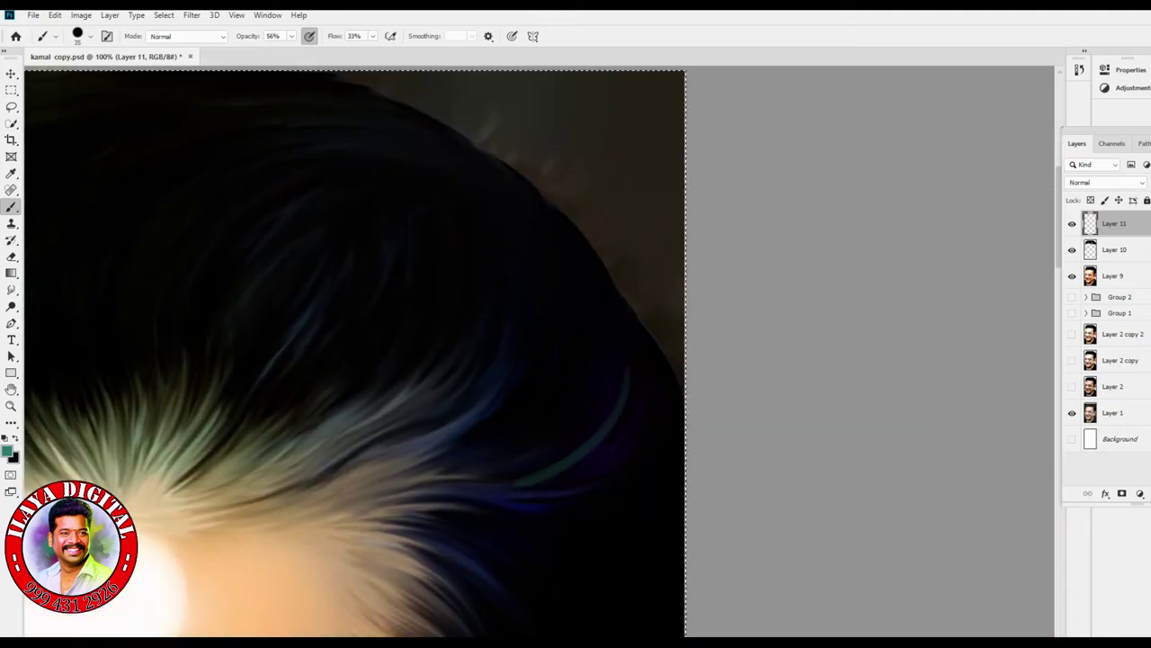
mouse_move(637, 385)
mouse_down()
mouse_move(608, 450)
mouse_move(540, 490)
mouse_up()
mouse_move(650, 426)
mouse_down()
mouse_move(628, 454)
mouse_move(505, 499)
mouse_up()
mouse_move(540, 269)
mouse_down()
mouse_move(513, 395)
mouse_move(527, 385)
mouse_up()
drag(569, 255, 522, 406)
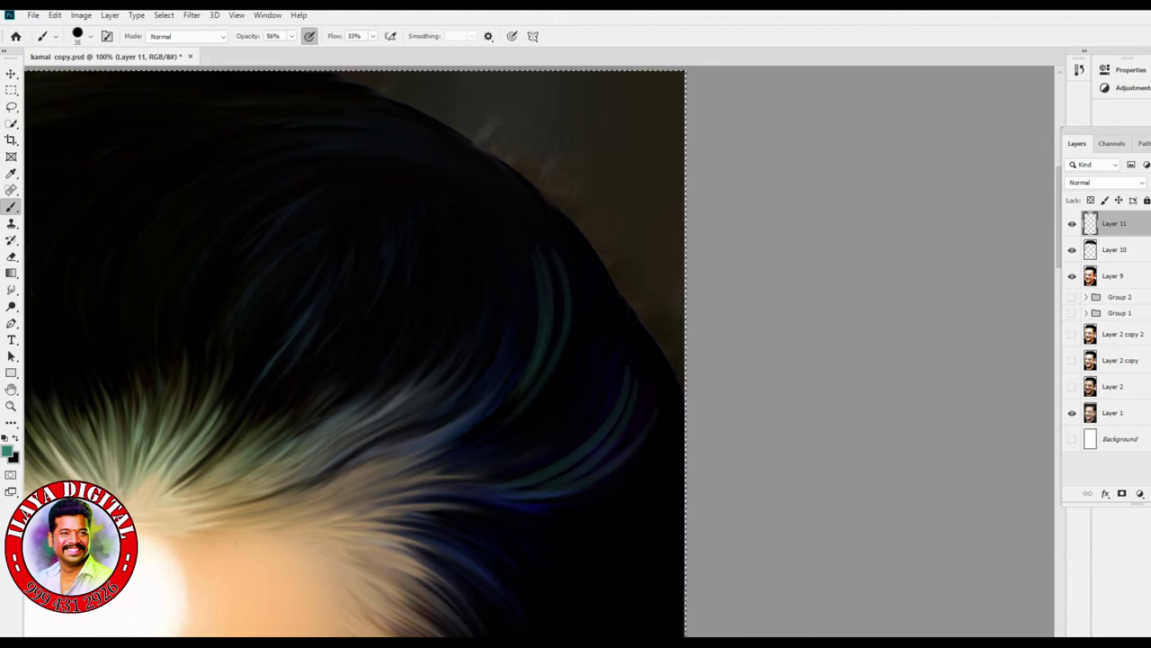
mouse_move(505, 228)
mouse_down()
mouse_move(482, 359)
mouse_move(503, 358)
mouse_up()
drag(537, 245, 525, 340)
- Paint curved teal strands sweeping down through the dark hair beside the right temple
drag(432, 378, 271, 270)
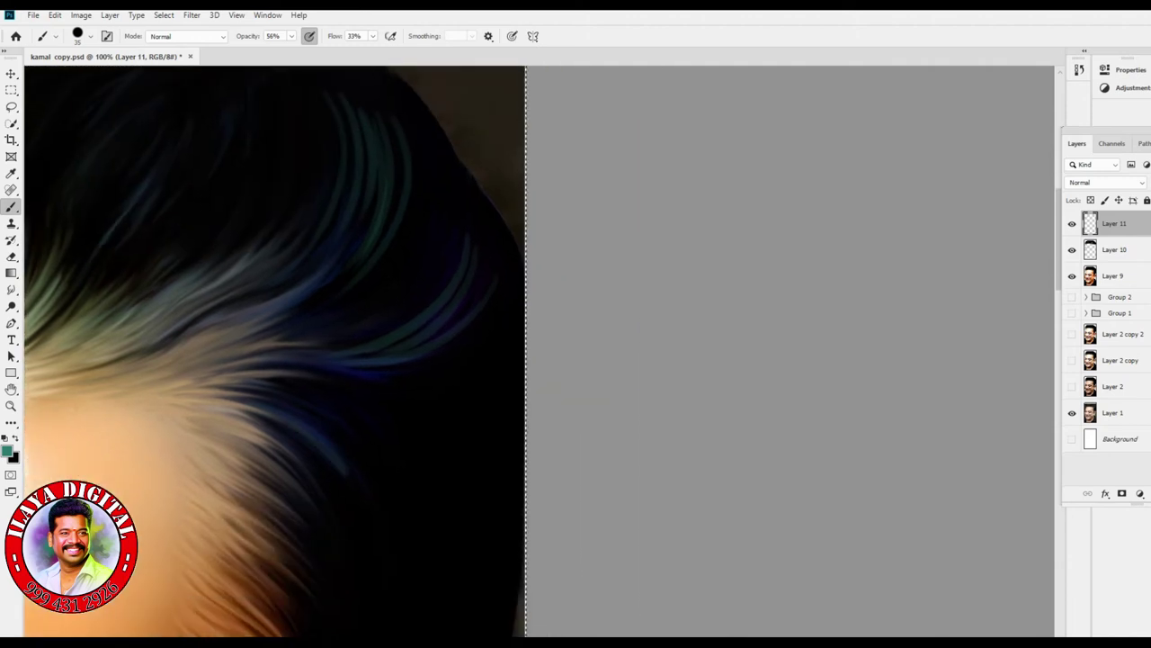
drag(291, 412, 385, 541)
drag(340, 425, 396, 530)
mouse_move(336, 494)
mouse_down()
mouse_move(370, 569)
mouse_move(364, 584)
mouse_up()
drag(310, 509, 359, 605)
mouse_move(344, 396)
mouse_down()
mouse_move(405, 467)
mouse_move(415, 506)
mouse_up()
- Add a teal strand at the hairline above the right temple and another between the upper and lower right-hand locks
drag(270, 315, 423, 378)
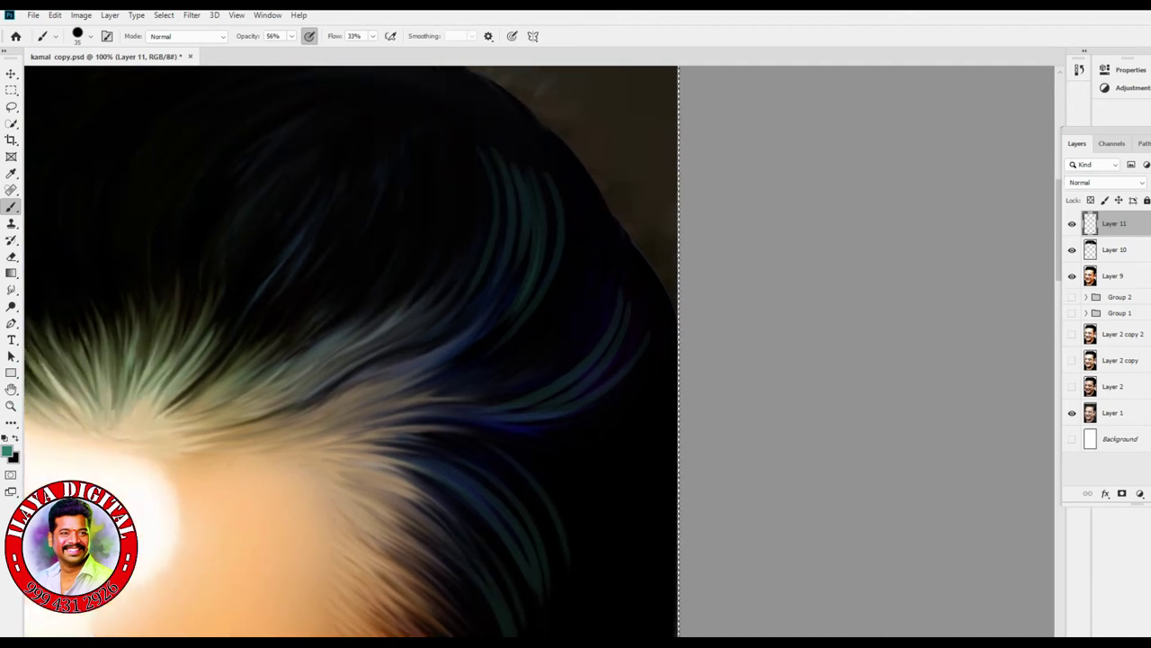
drag(407, 417, 468, 430)
drag(558, 225, 597, 342)
- Paint two groups of upright curved teal strands in the black hair above the centre of the hairline
drag(360, 359, 521, 362)
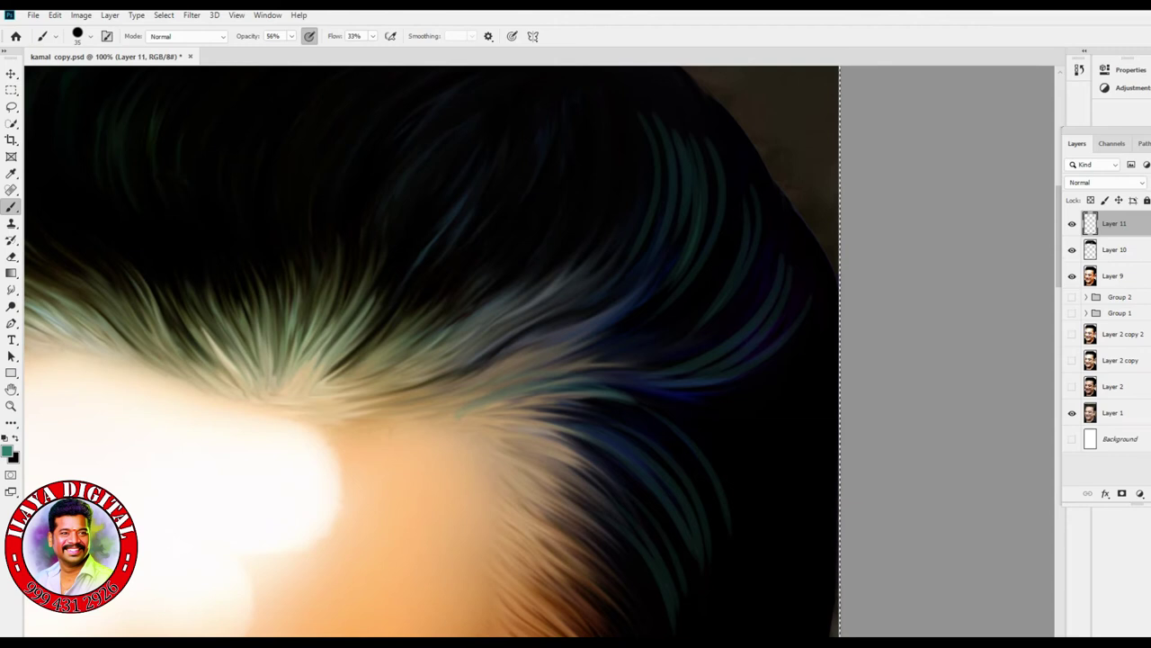
key(ctrl+plus)
drag(398, 364, 377, 230)
mouse_move(335, 359)
mouse_down()
mouse_move(358, 227)
mouse_move(325, 236)
mouse_move(315, 281)
mouse_up()
drag(441, 360, 459, 245)
mouse_move(450, 340)
mouse_down()
mouse_move(482, 235)
mouse_move(490, 255)
mouse_up()
- Paint long teal arcs around the left, top and right sides of the dark swirl right of the hair's centre
drag(526, 301, 733, 184)
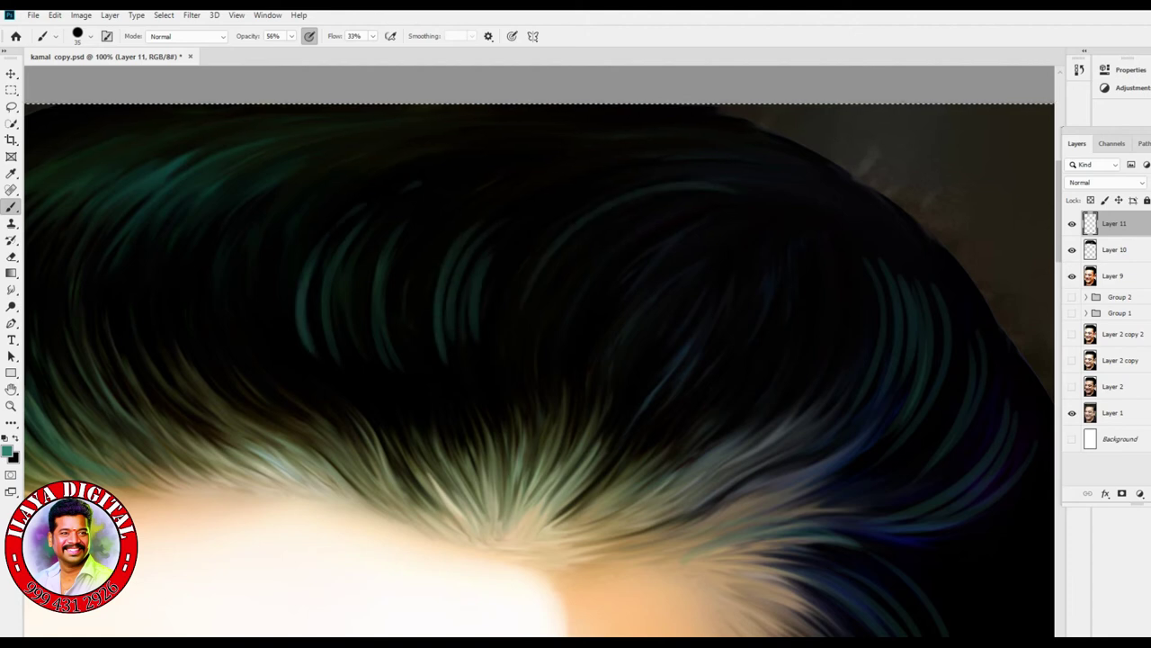
drag(532, 329, 701, 214)
drag(527, 297, 674, 200)
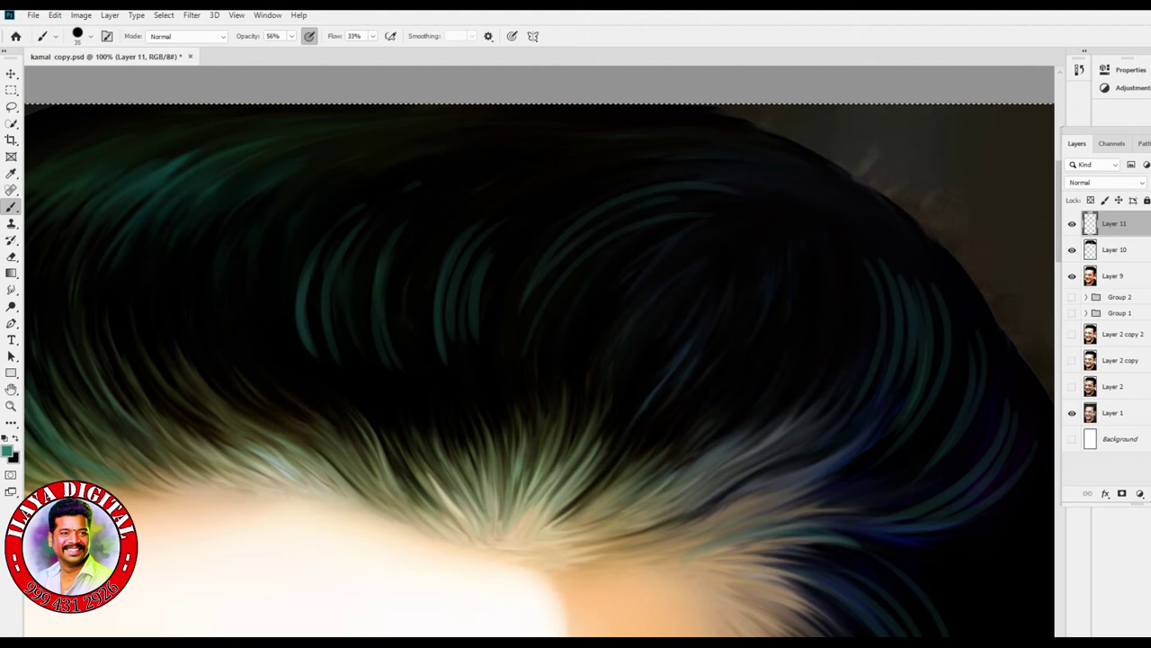
drag(700, 253, 599, 353)
drag(674, 239, 592, 326)
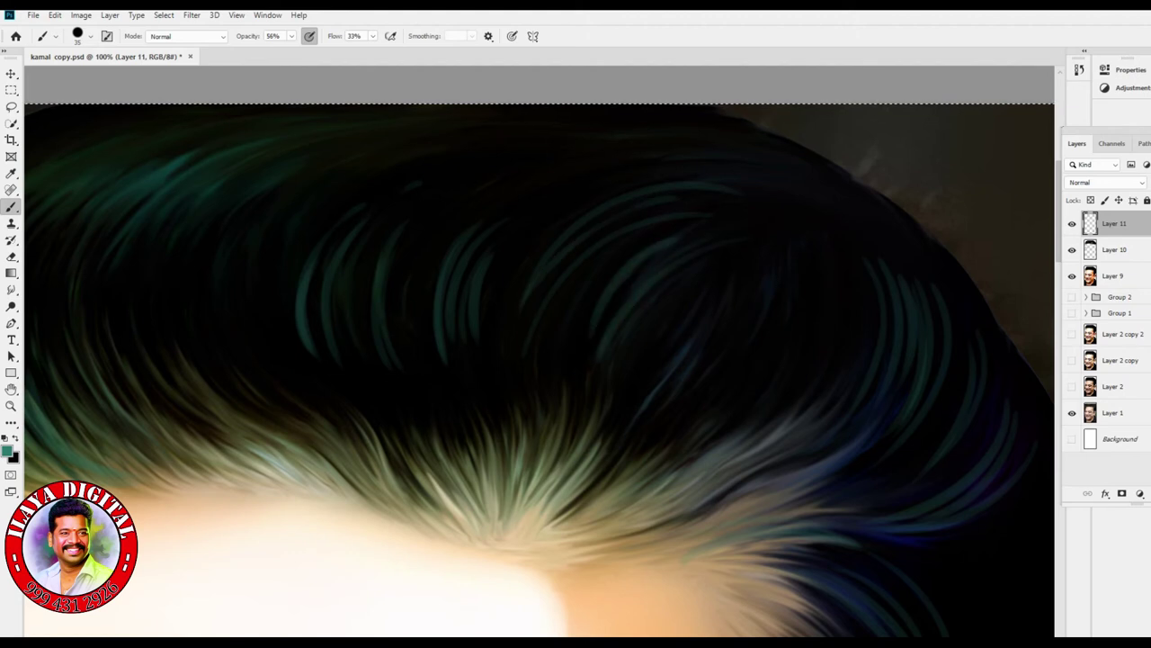
drag(835, 257, 810, 406)
drag(815, 299, 788, 394)
drag(810, 256, 766, 416)
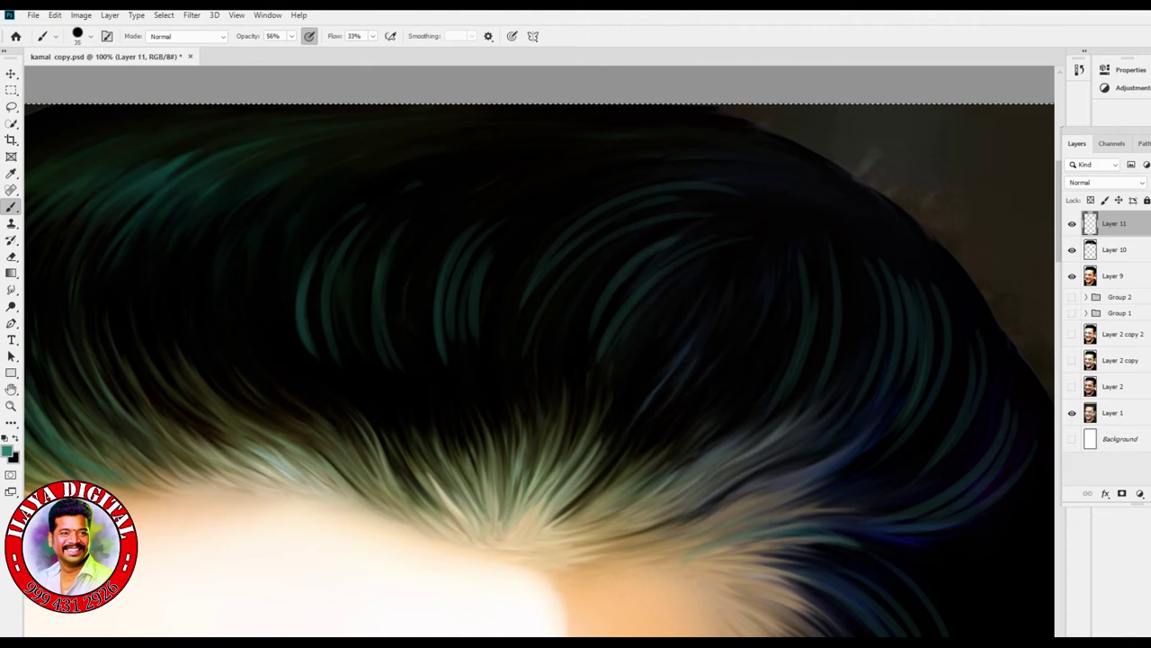
- Examine the brush's Shape Dynamics settings
key(F5)
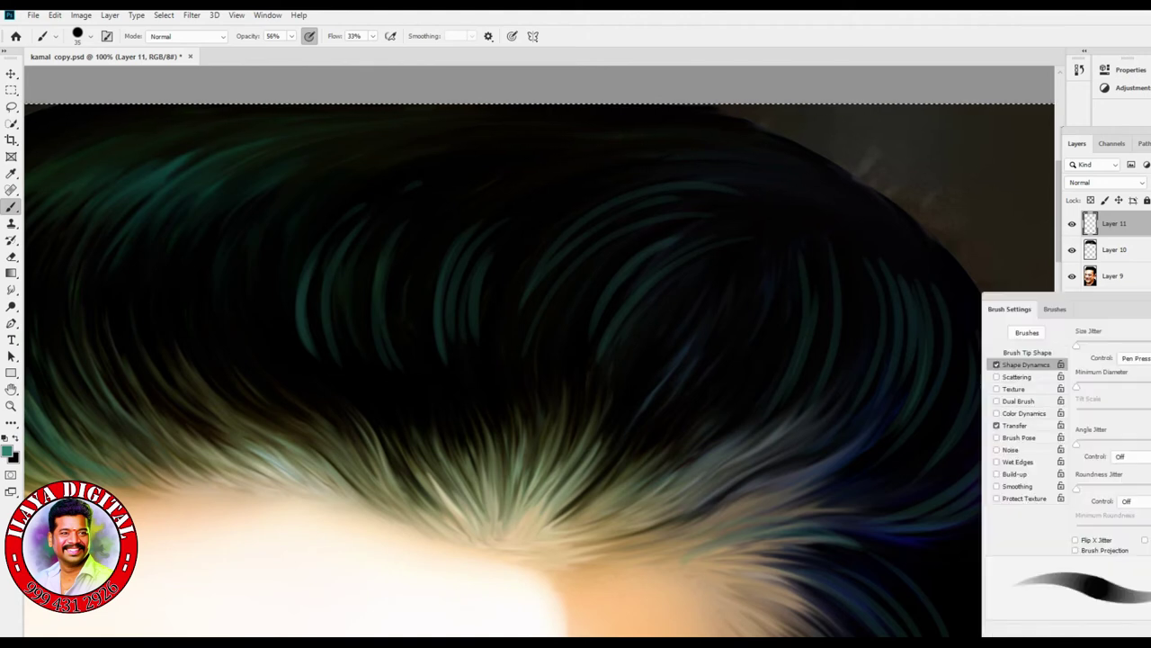
mouse_move(1009, 309)
mouse_down()
mouse_move(770, 162)
mouse_move(685, 142)
mouse_up()
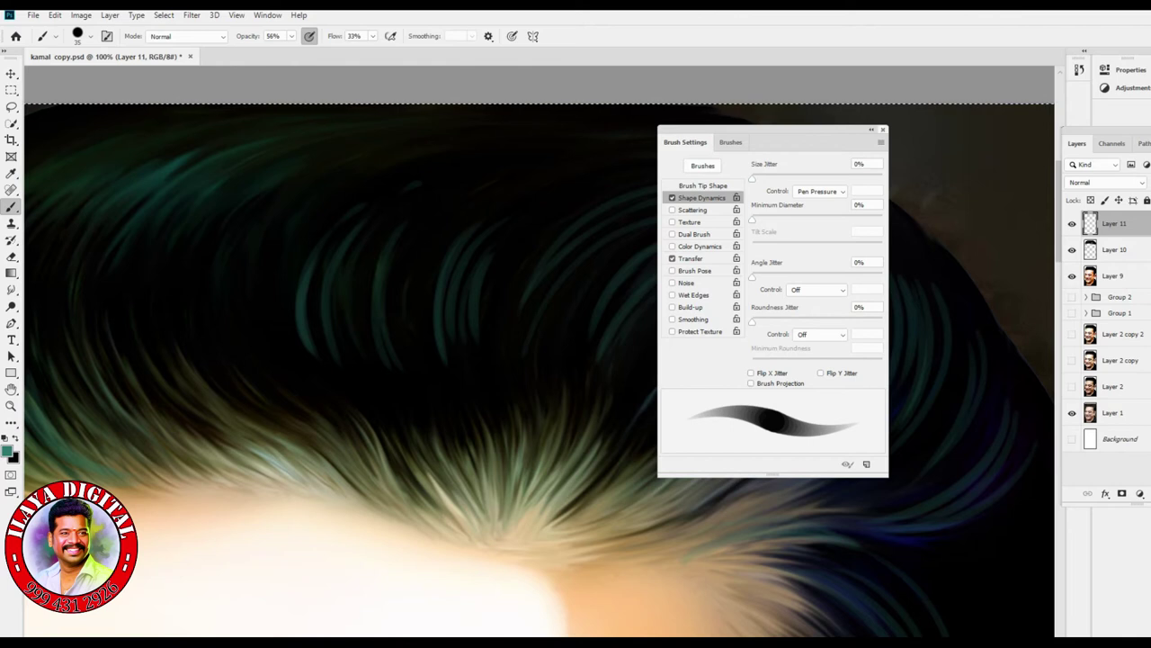
key(F5)
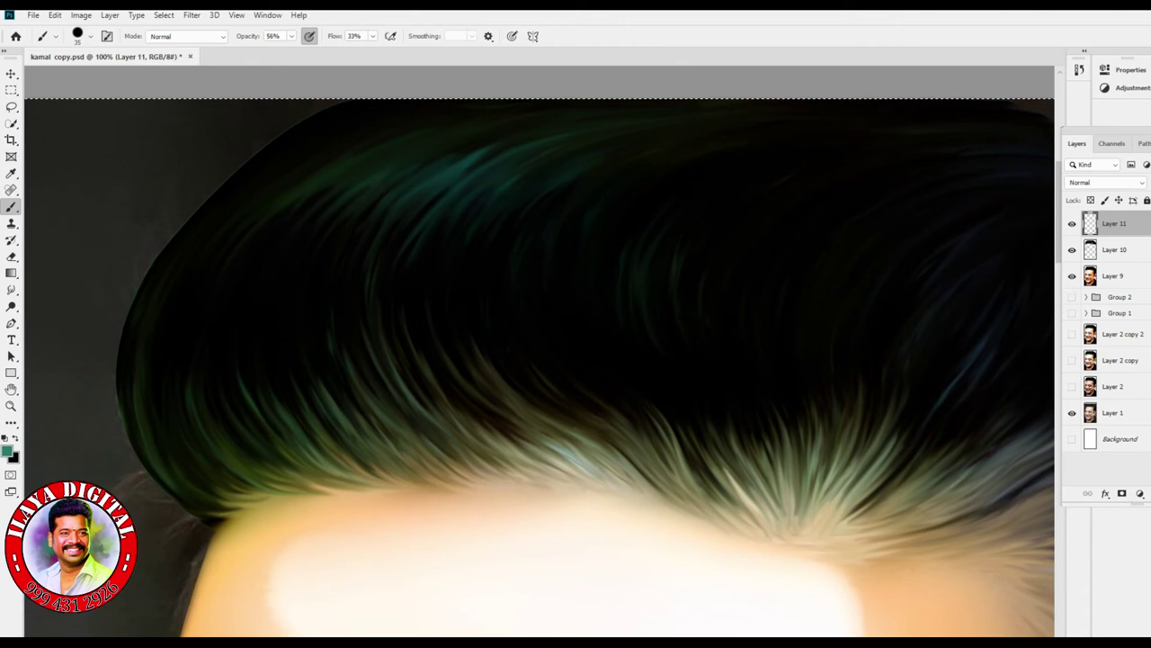
- Draw an open curved Pen tool path through the far-left hair, ending at the hairline
key(p)
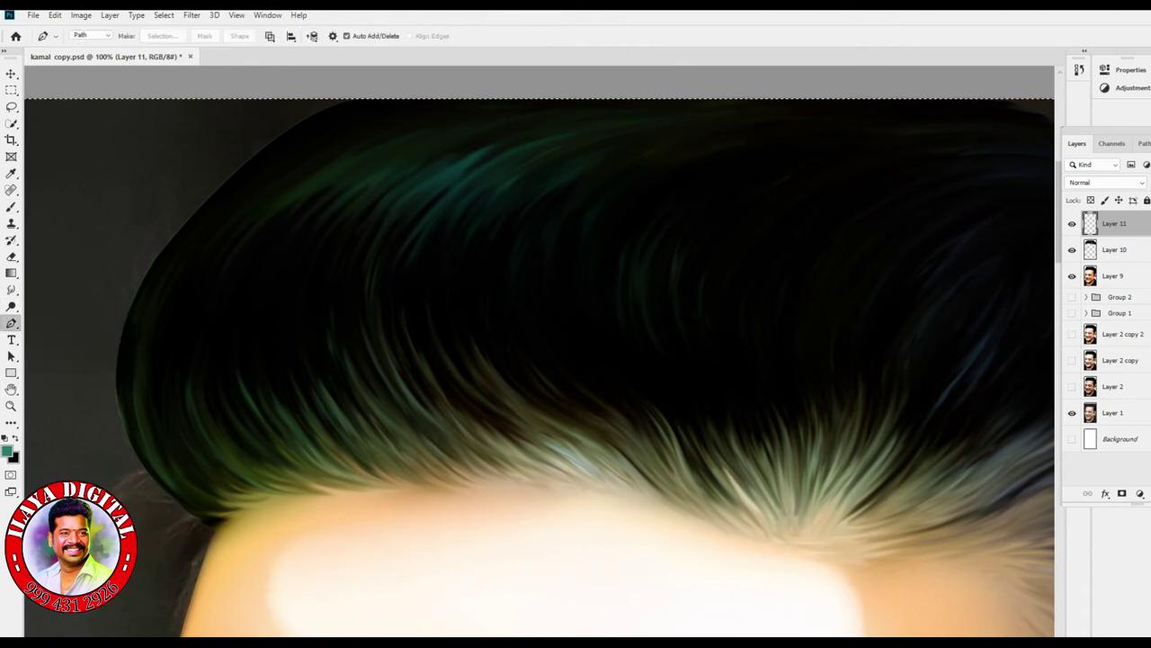
right_click(12, 323)
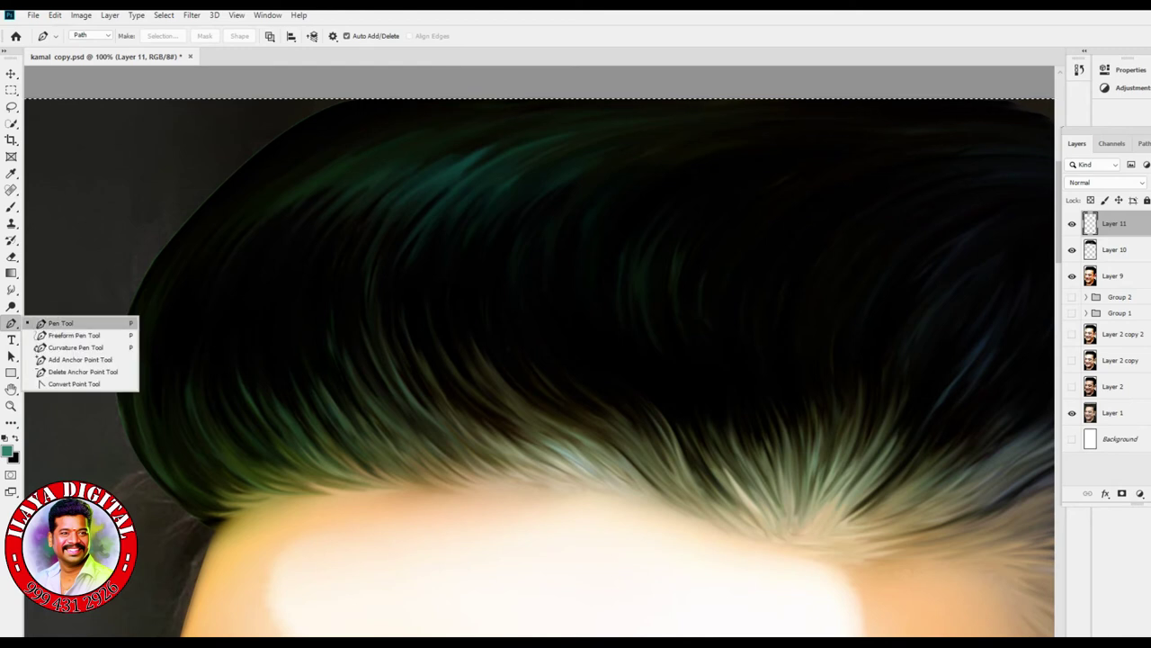
click(77, 321)
key(ctrl+plus)
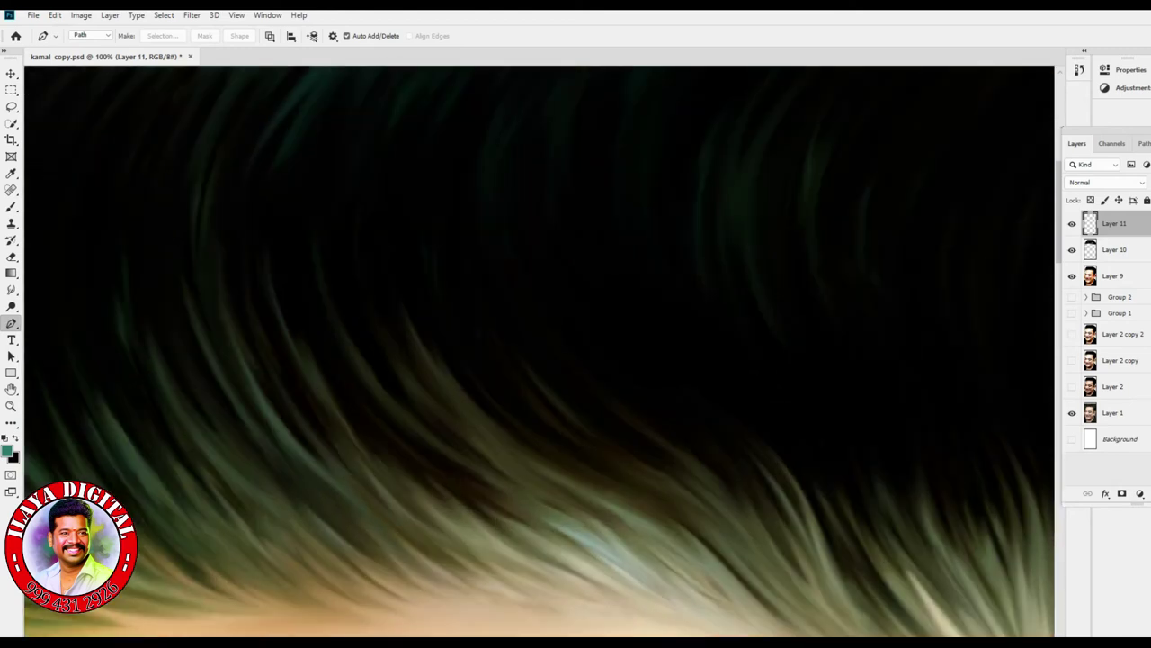
key(ctrl+minus)
key(ctrl+minus)
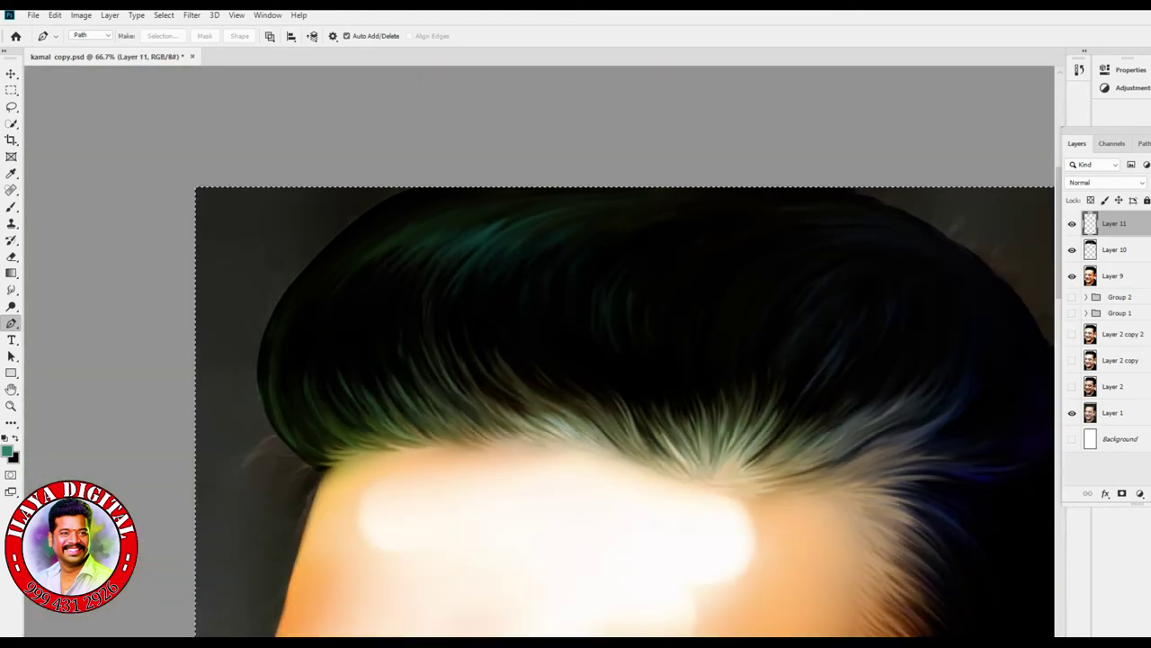
key(ctrl+plus)
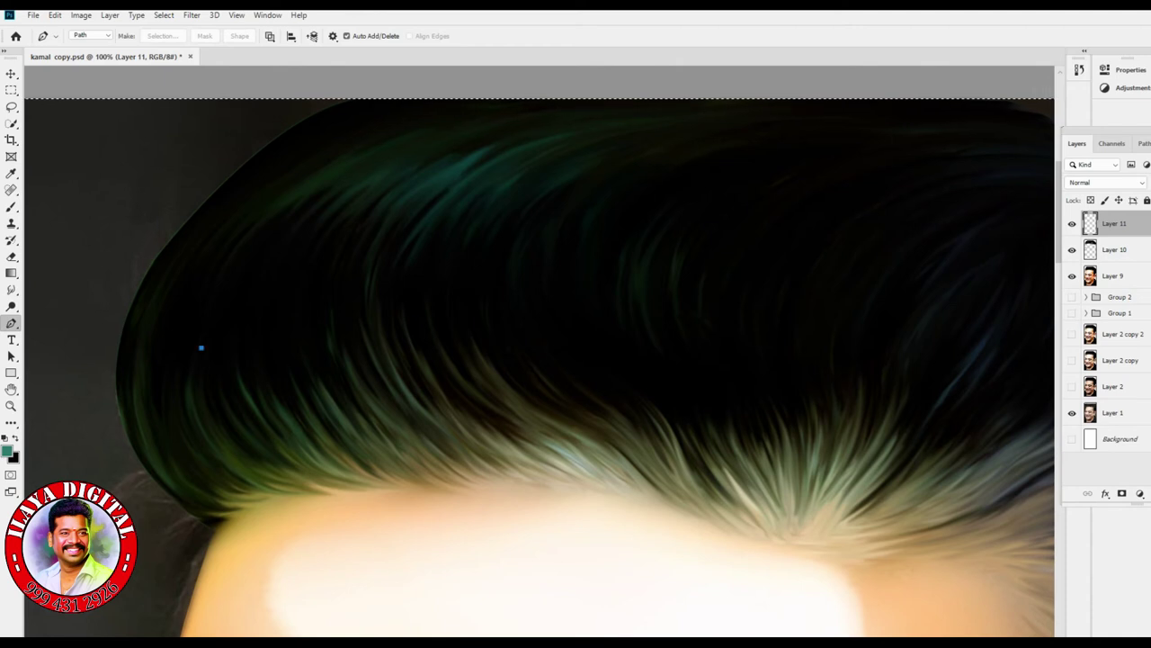
drag(281, 492, 402, 536)
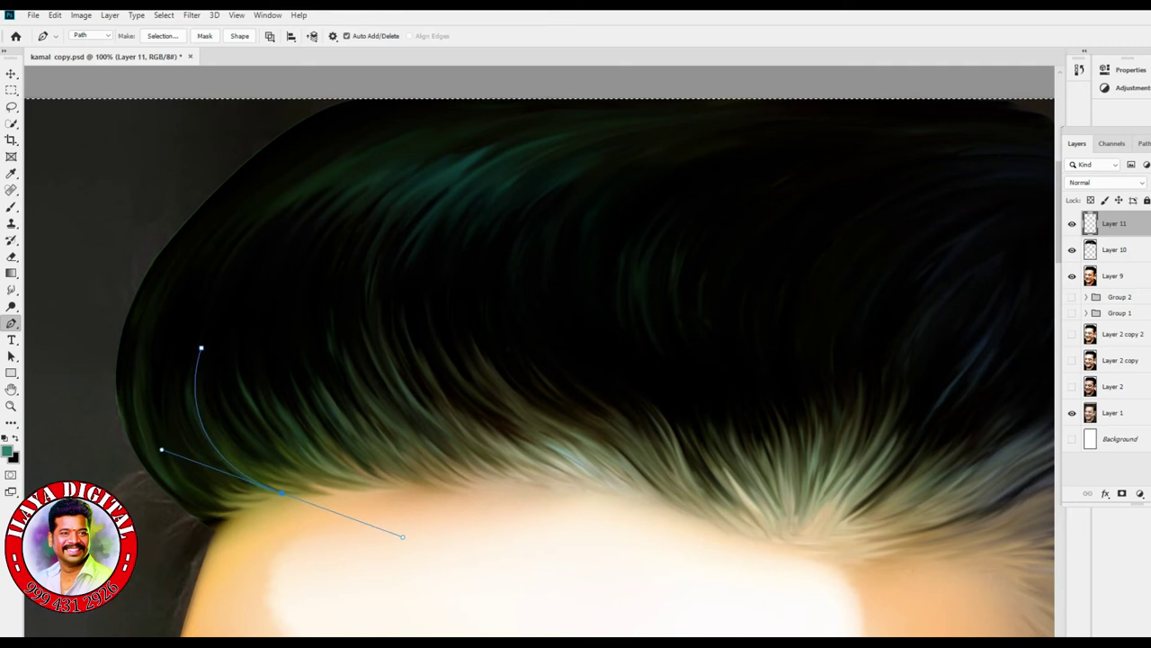
click(259, 320)
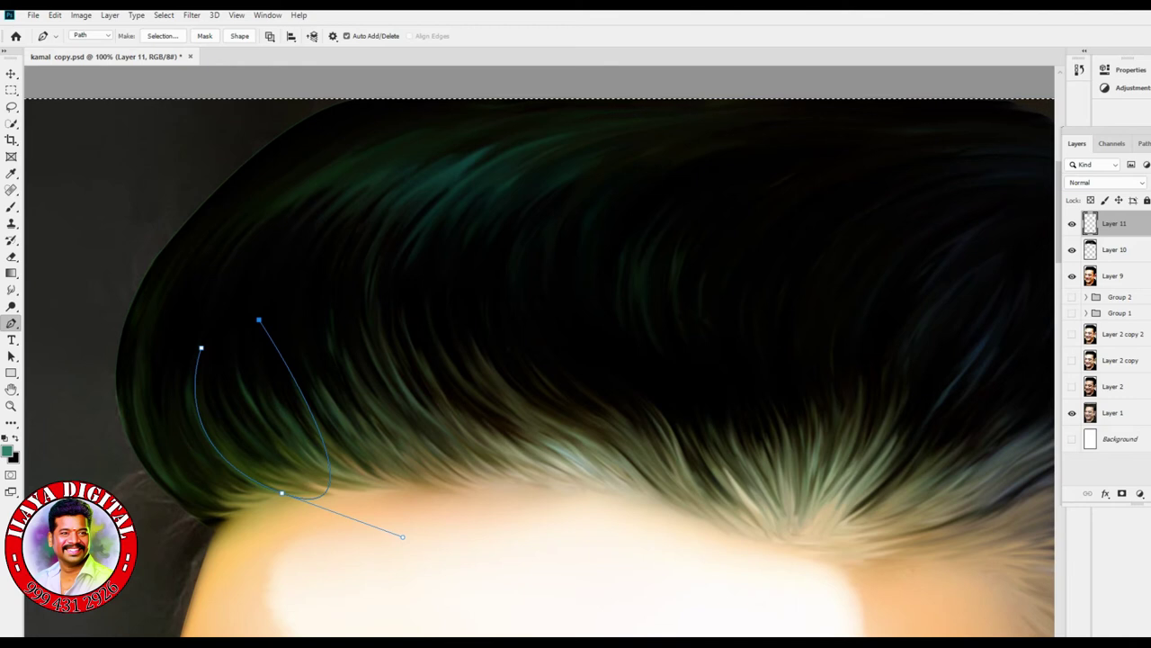
key(ctrl+z)
key(Escape)
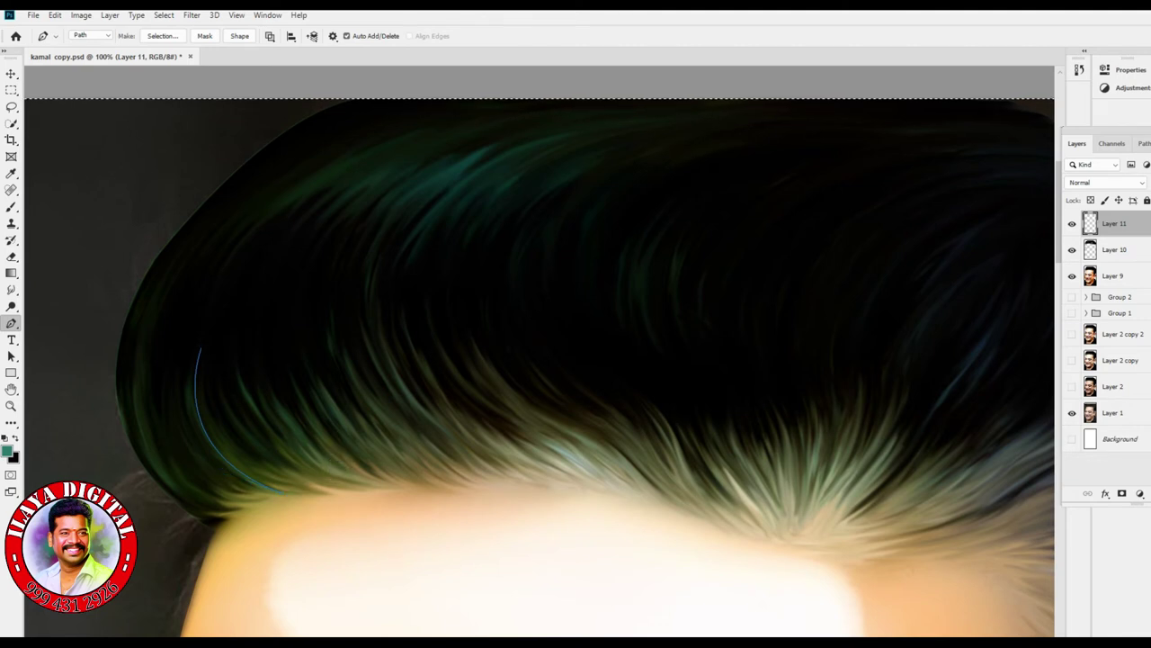
- Add two separate curved paths running parallel to the first one on its outer side
click(191, 361)
drag(261, 490, 359, 531)
key(ctrl)
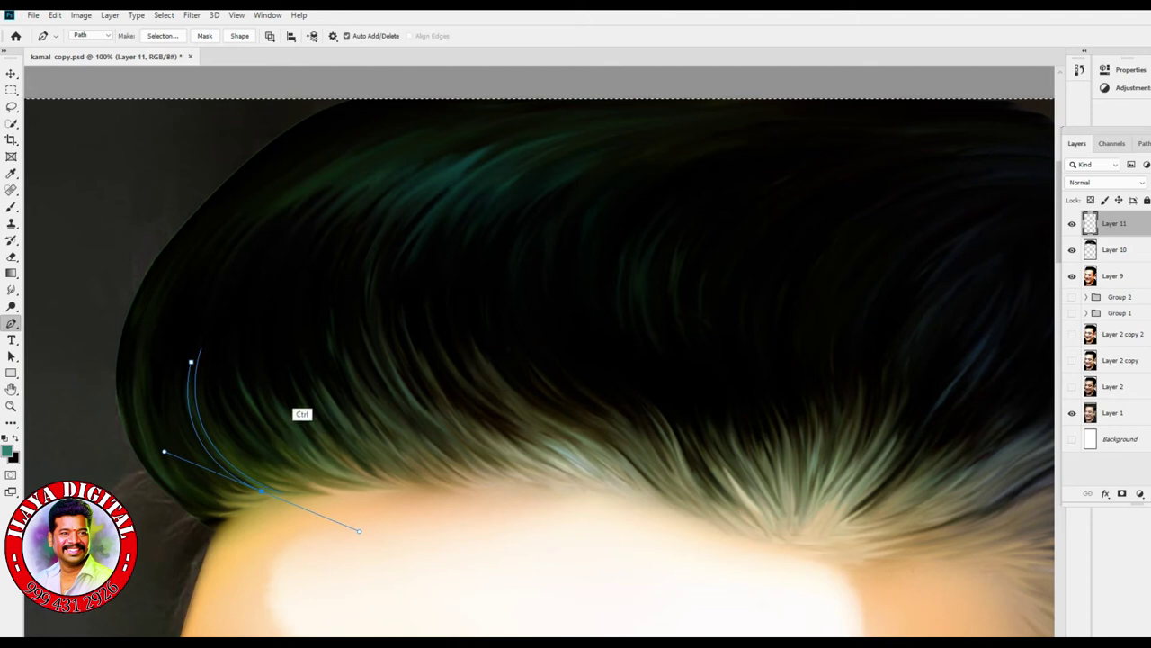
ctrl+click(338, 389)
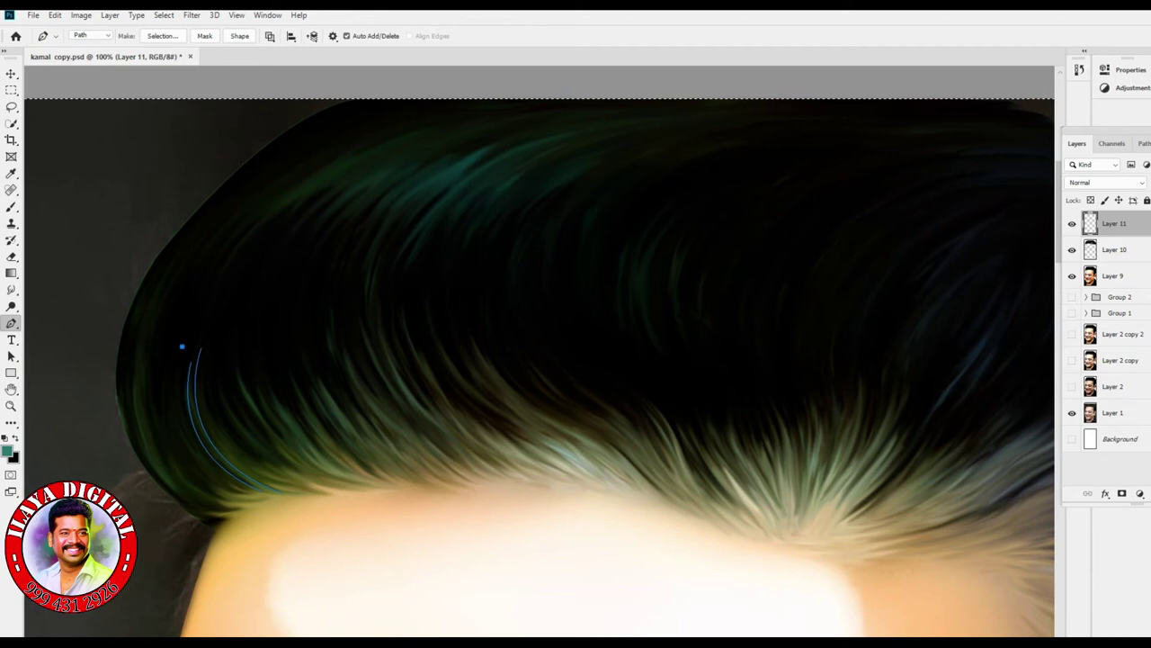
drag(248, 488, 340, 513)
ctrl+click(330, 594)
- Trace the hair's lower-left outer edge with a curved path and nest further strand paths between it and the first group
drag(216, 524, 397, 604)
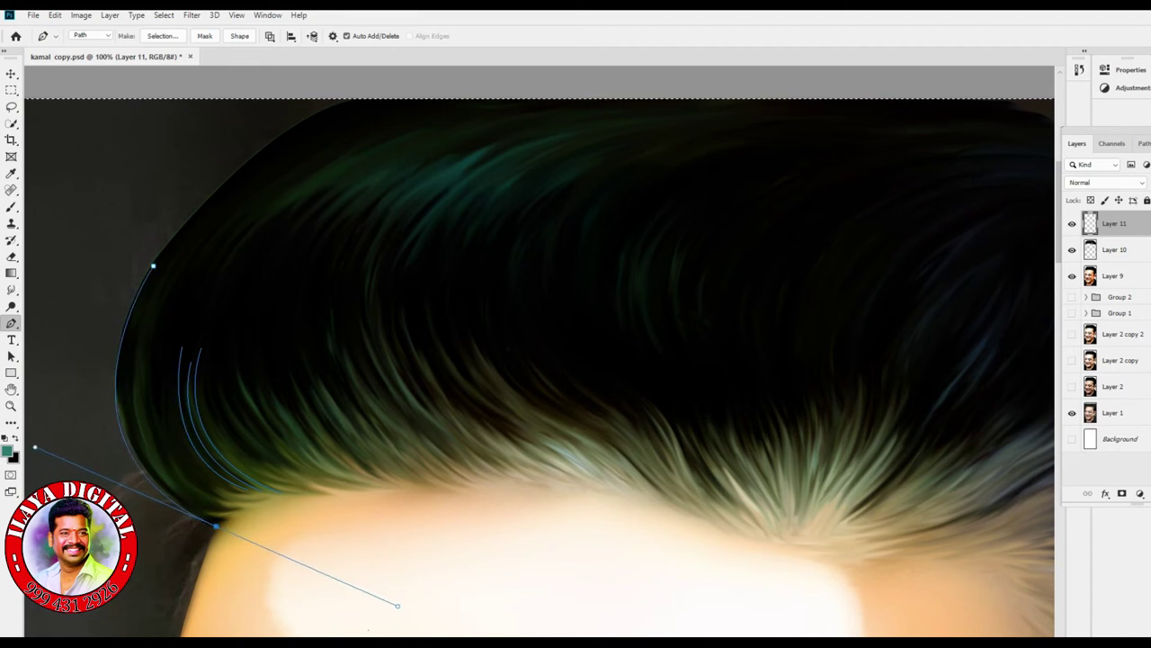
click(134, 345)
drag(216, 525, 372, 563)
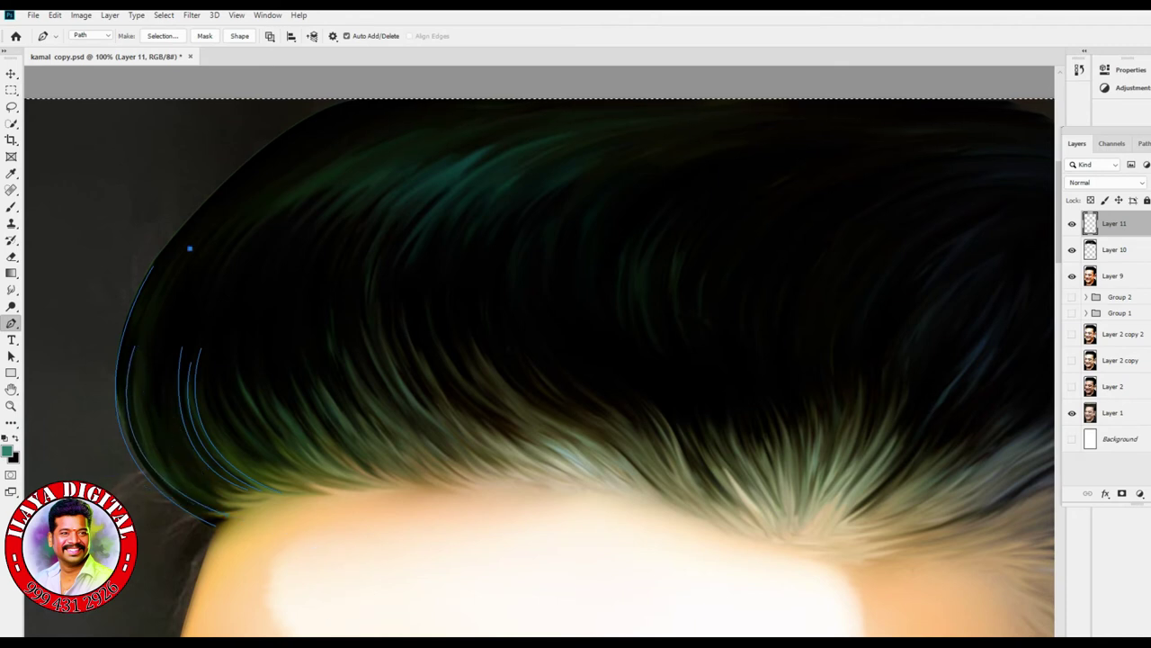
drag(186, 487, 272, 581)
drag(216, 500, 177, 498)
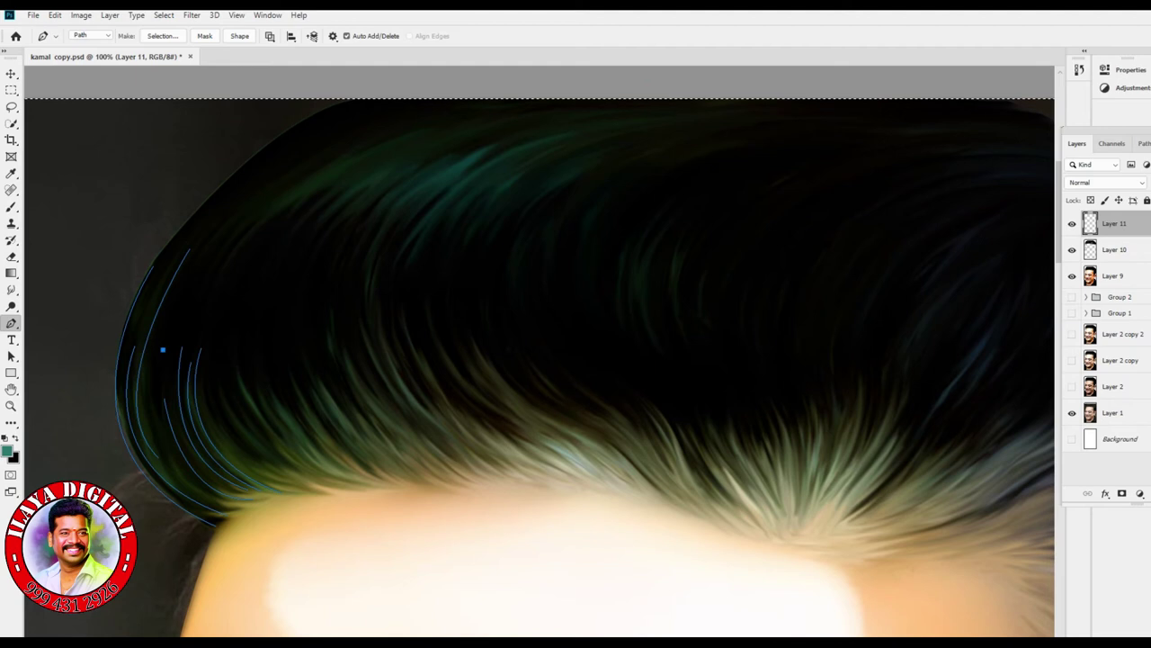
drag(231, 502, 341, 531)
ctrl+click(311, 569)
- Draw short separate strand paths curving down through the green hair above the left end of the hairline
drag(340, 487, 420, 506)
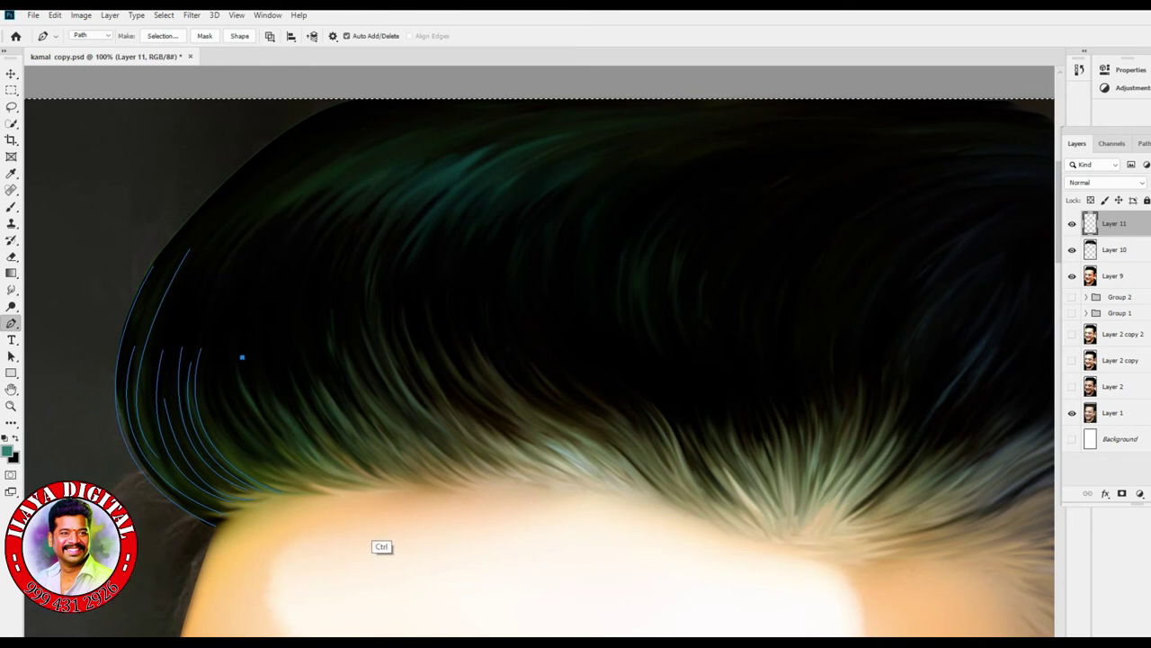
drag(342, 487, 439, 505)
ctrl+click(387, 594)
drag(241, 467, 272, 474)
ctrl+click(363, 527)
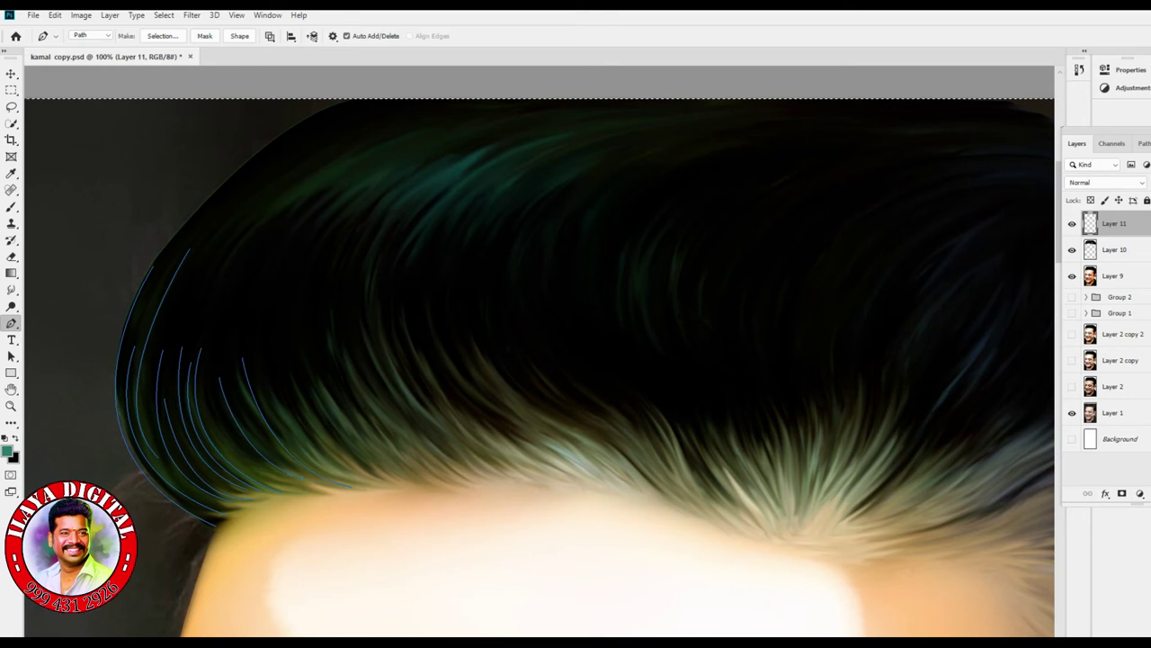
drag(257, 465, 286, 471)
ctrl+click(350, 538)
- Continue the row of short curved strand paths rightward along the green hair above the left hairline
click(304, 353)
drag(348, 420, 370, 470)
ctrl+click(438, 559)
ctrl+click(411, 559)
click(272, 394)
drag(365, 477, 429, 481)
ctrl+click(392, 530)
click(308, 377)
drag(356, 450, 369, 460)
ctrl+click(460, 539)
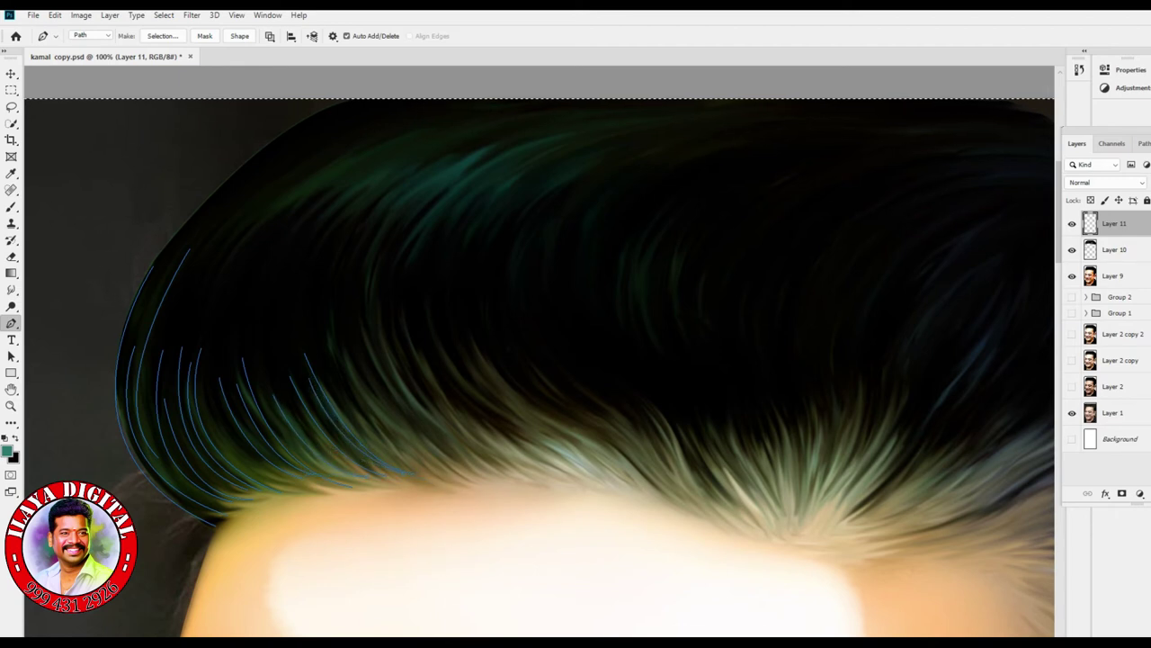
- Draw long paths curving down from the dark hair left of centre, with shorter strand paths between them
drag(376, 418, 298, 361)
ctrl+click(456, 538)
click(348, 405)
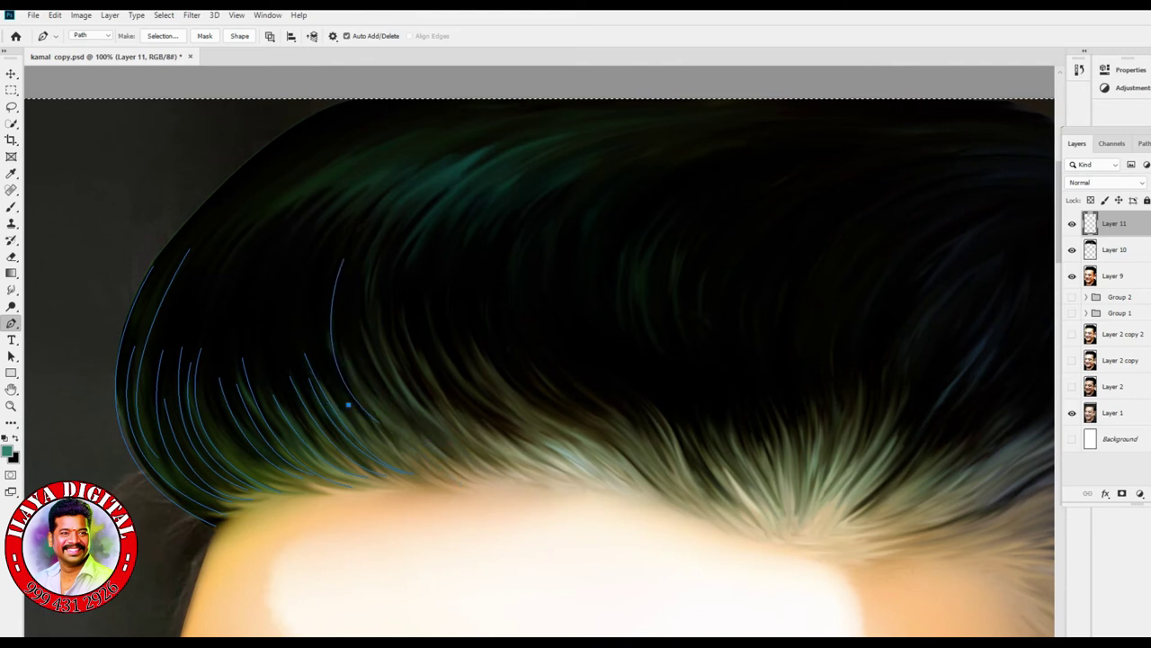
ctrl+click(486, 483)
drag(416, 419, 321, 347)
ctrl+click(501, 533)
drag(432, 462, 356, 432)
ctrl+click(512, 575)
click(361, 379)
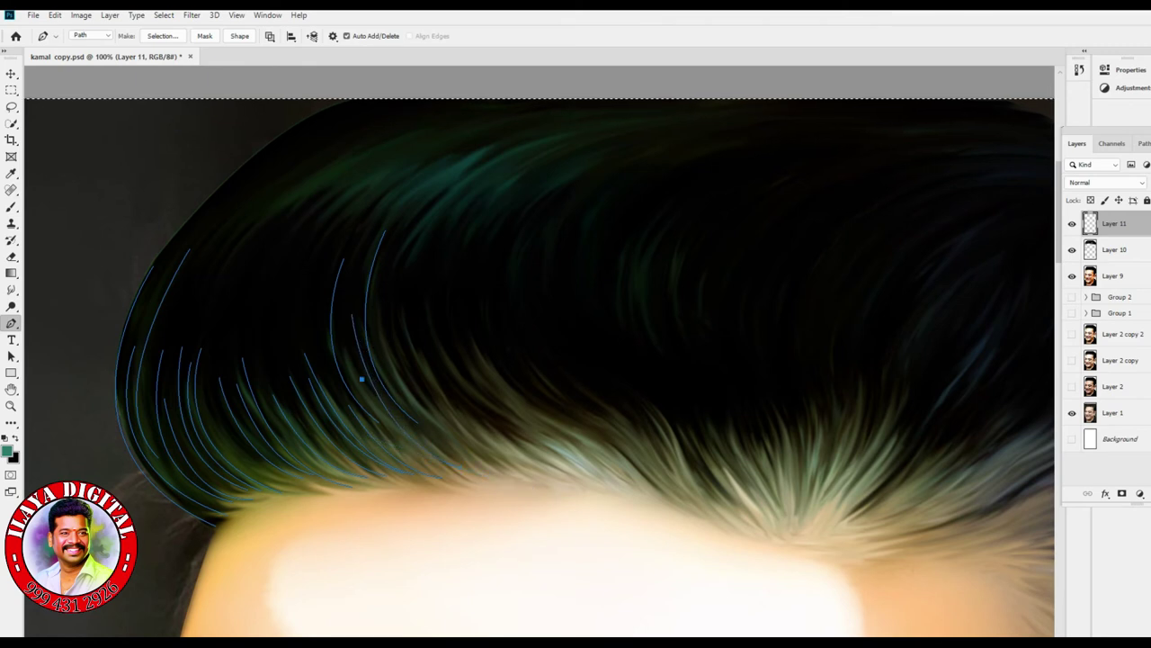
ctrl+click(484, 555)
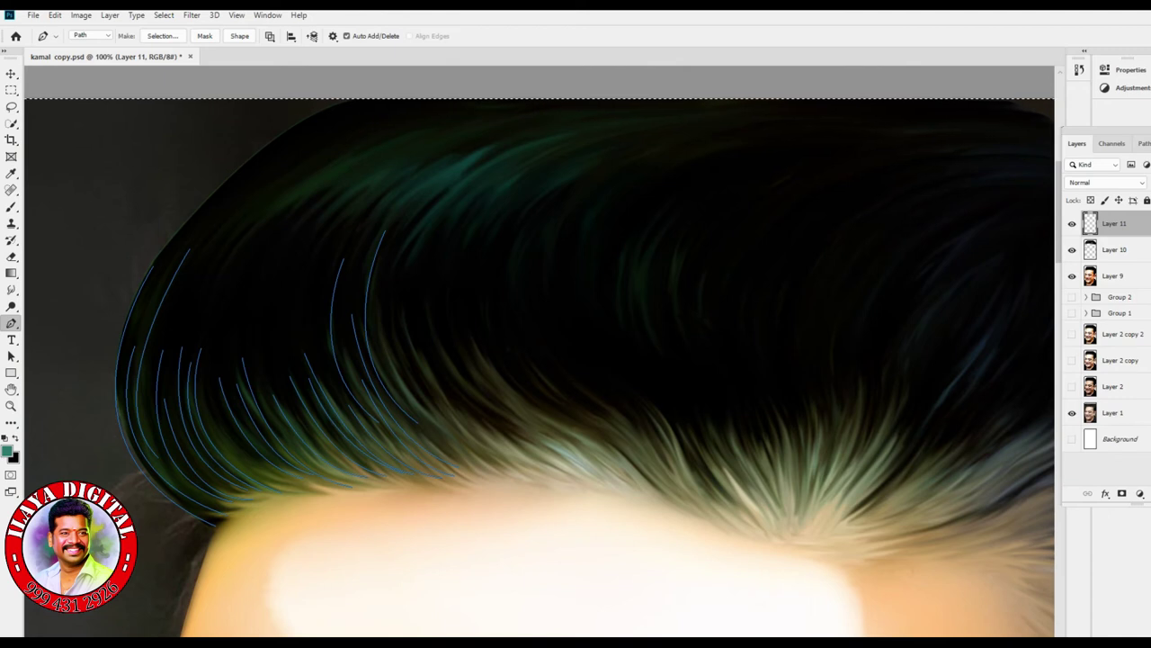
- Add curved strand paths just right of the long left-hand curves, following the hair toward the forehead
scroll(540, 360, up, 2)
key(ctrl+a)
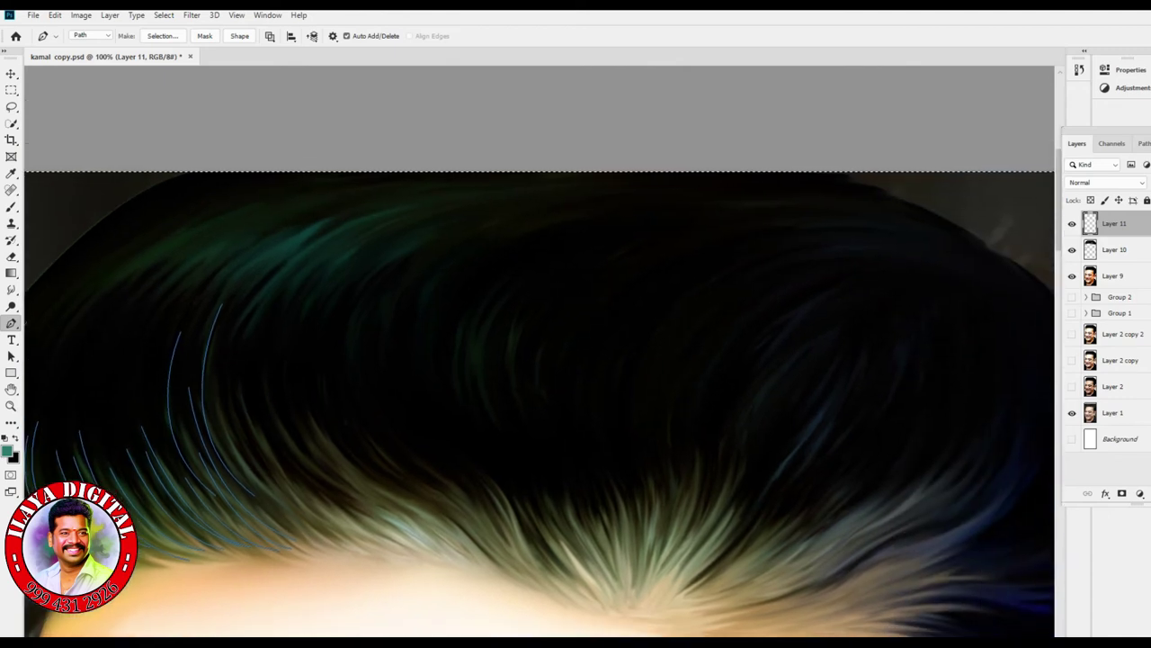
click(241, 379)
click(362, 542)
drag(361, 542, 461, 576)
key(Return)
drag(277, 501, 282, 565)
key(Return)
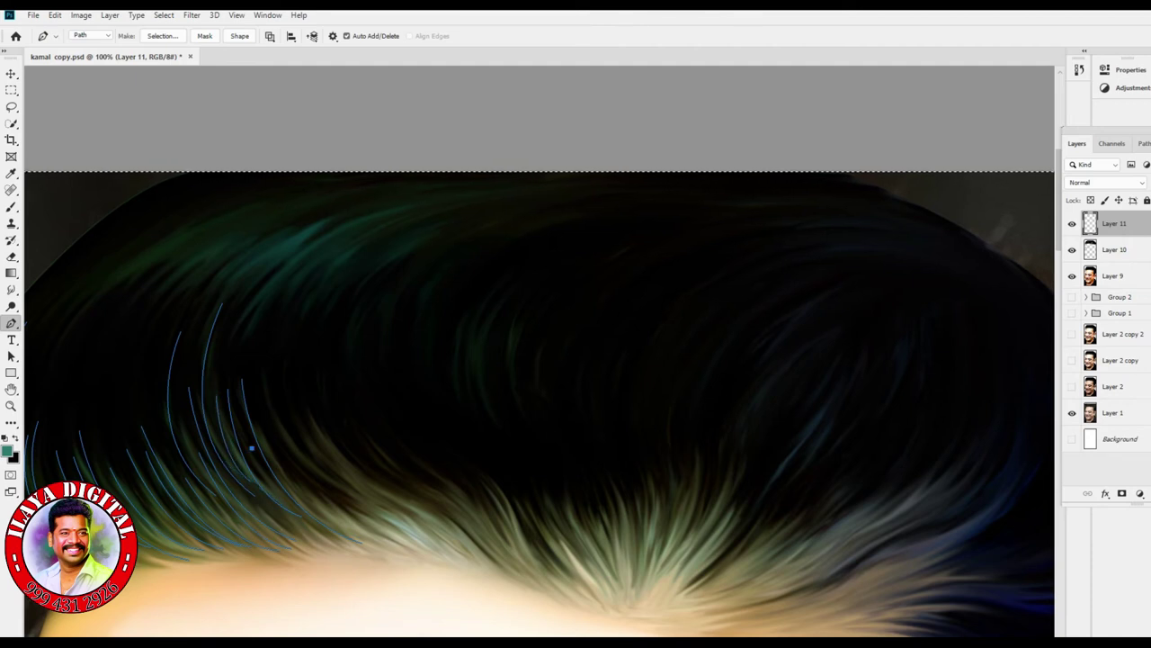
- Extend the strand paths toward the pale central hairline with a wider curve and shorter ones beside it
drag(389, 591, 381, 549)
key(Return)
key(Return)
drag(403, 499, 477, 532)
key(Return)
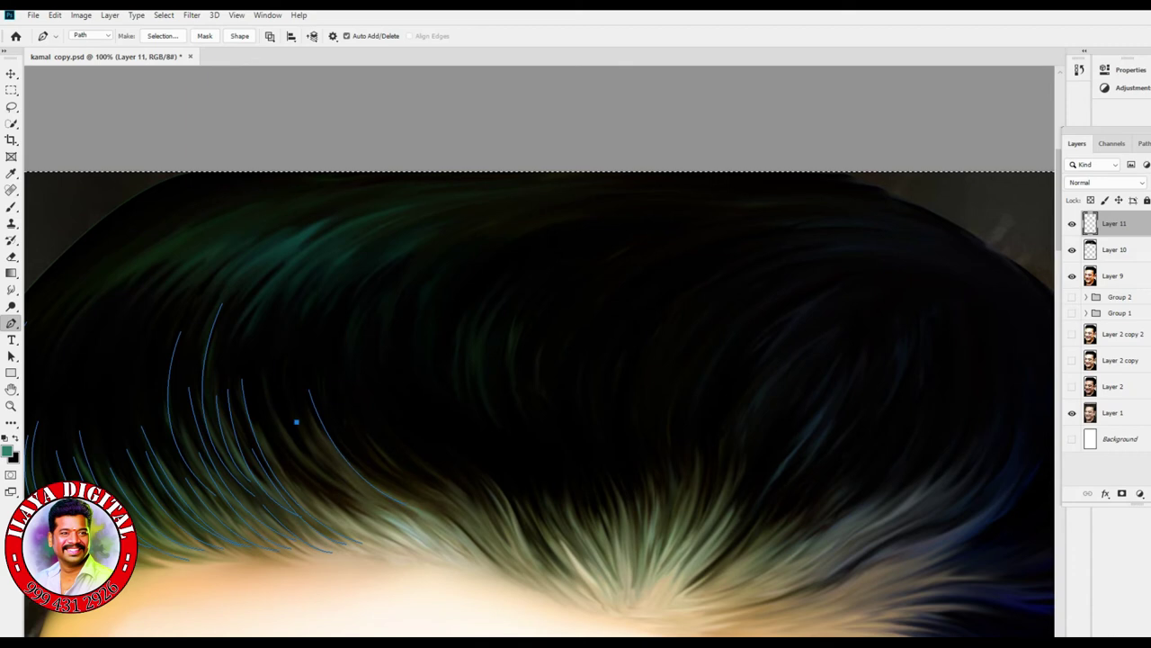
drag(334, 490, 470, 537)
key(Return)
- Fill the gaps among the left-of-centre paths with more curved strands, including a long one starting higher in the dark hair
drag(404, 509, 440, 527)
key(Return)
drag(337, 490, 428, 531)
key(Return)
mouse_move(329, 503)
mouse_down()
mouse_move(301, 520)
mouse_move(339, 504)
mouse_up()
key(Return)
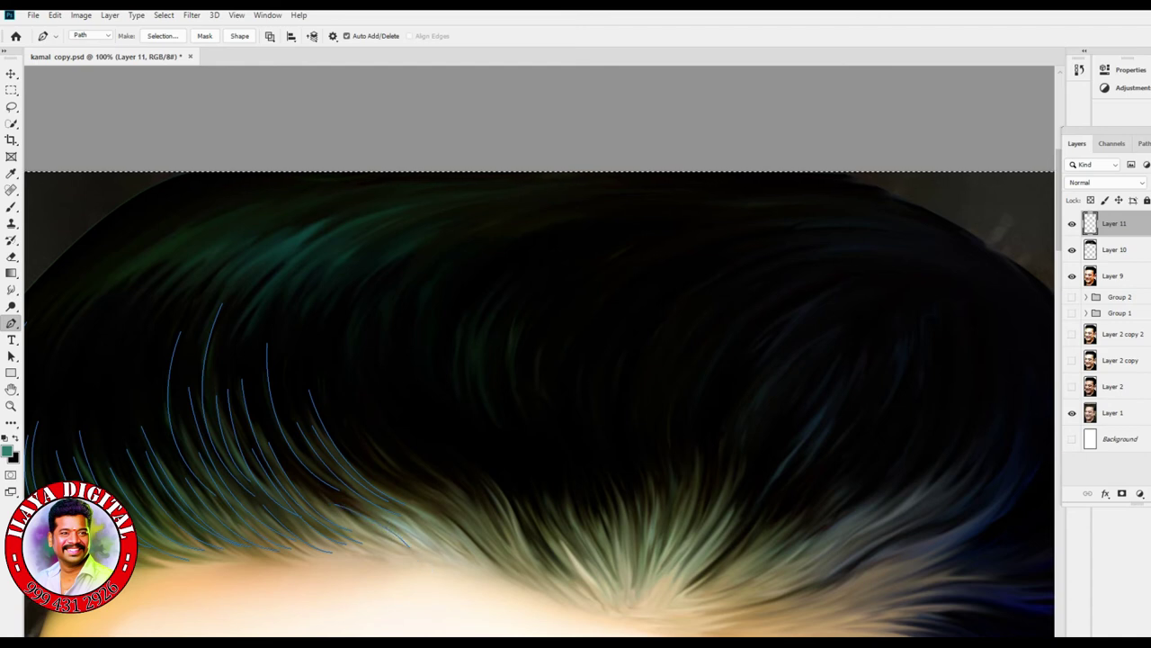
drag(430, 544, 408, 514)
key(Return)
click(293, 472)
drag(325, 514, 419, 543)
- Trace the hair's upper-left outer edge with a curved path and add two more curves following it inside
drag(539, 360, 855, 430)
click(295, 392)
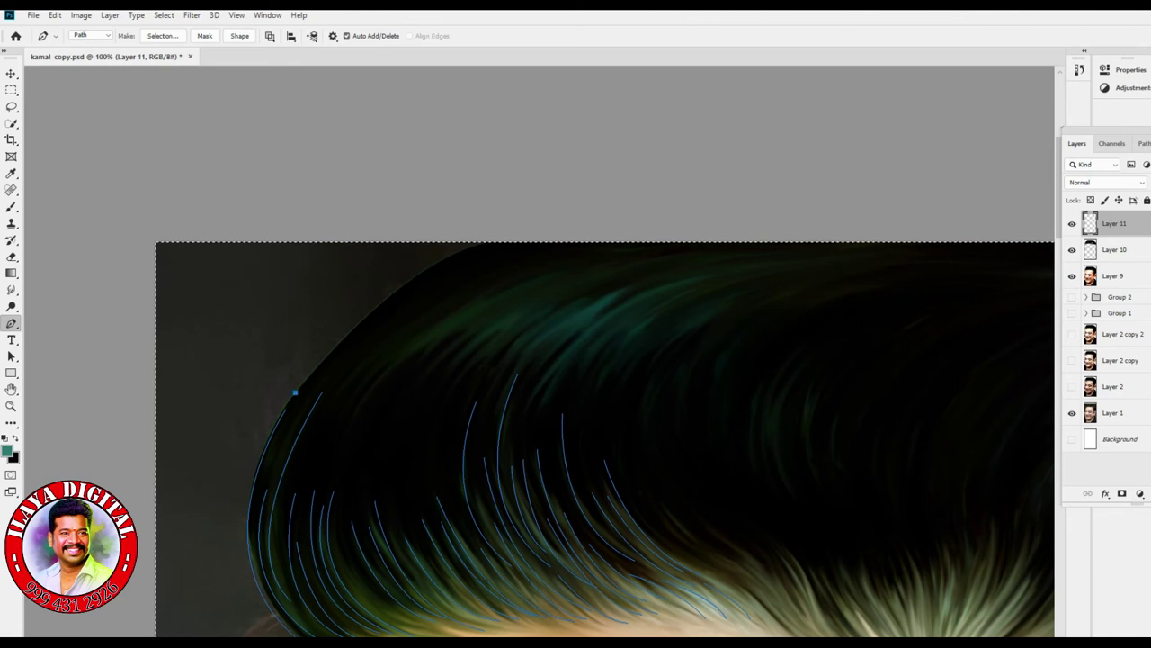
drag(503, 244, 603, 244)
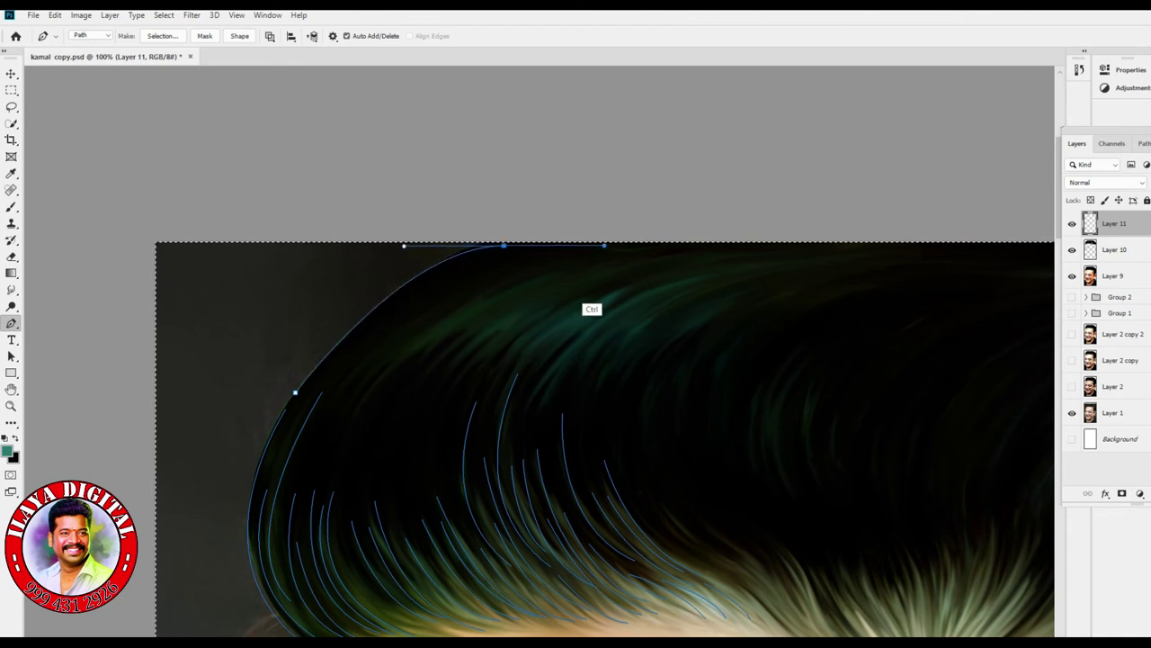
click(281, 459)
drag(504, 256, 647, 222)
key(Escape)
drag(584, 250, 710, 249)
key(Escape)
- Draw another curved path inside the upper-left edge, sweeping from the dark hair up to the crown
click(413, 356)
click(637, 260)
key(ctrl+z)
key(ctrl+z)
drag(640, 249, 764, 247)
key(Escape)
- Draw a long curved path from the upper-left hair down to the lower-left strand group
click(481, 290)
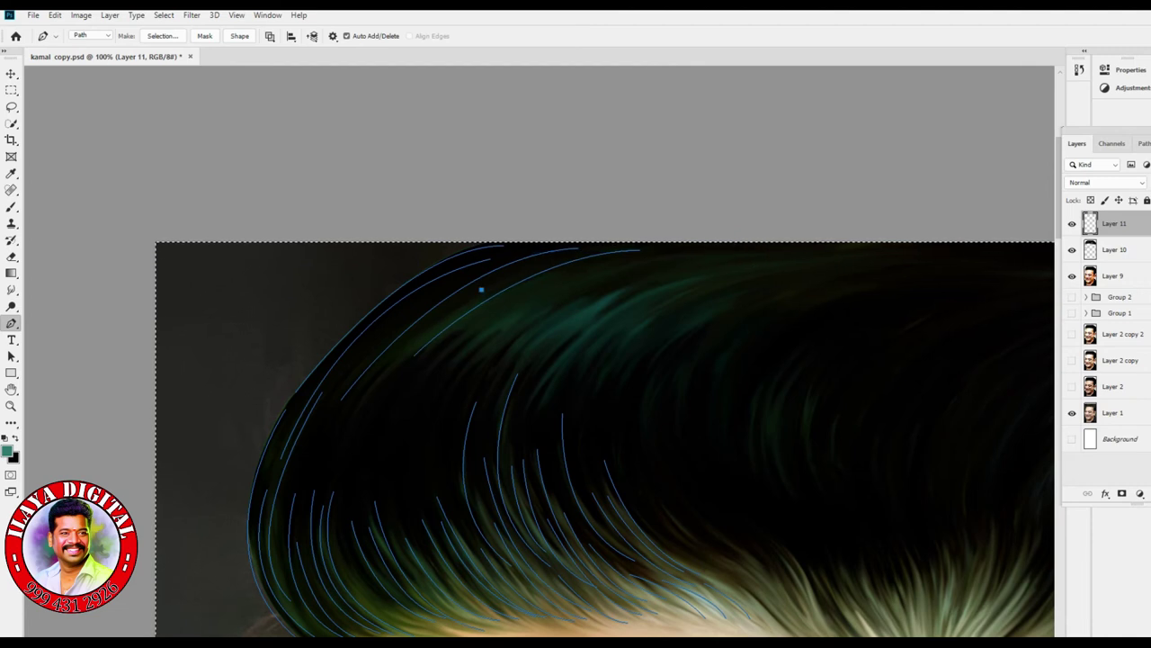
drag(311, 548, 324, 602)
scroll(323, 602, down, 5)
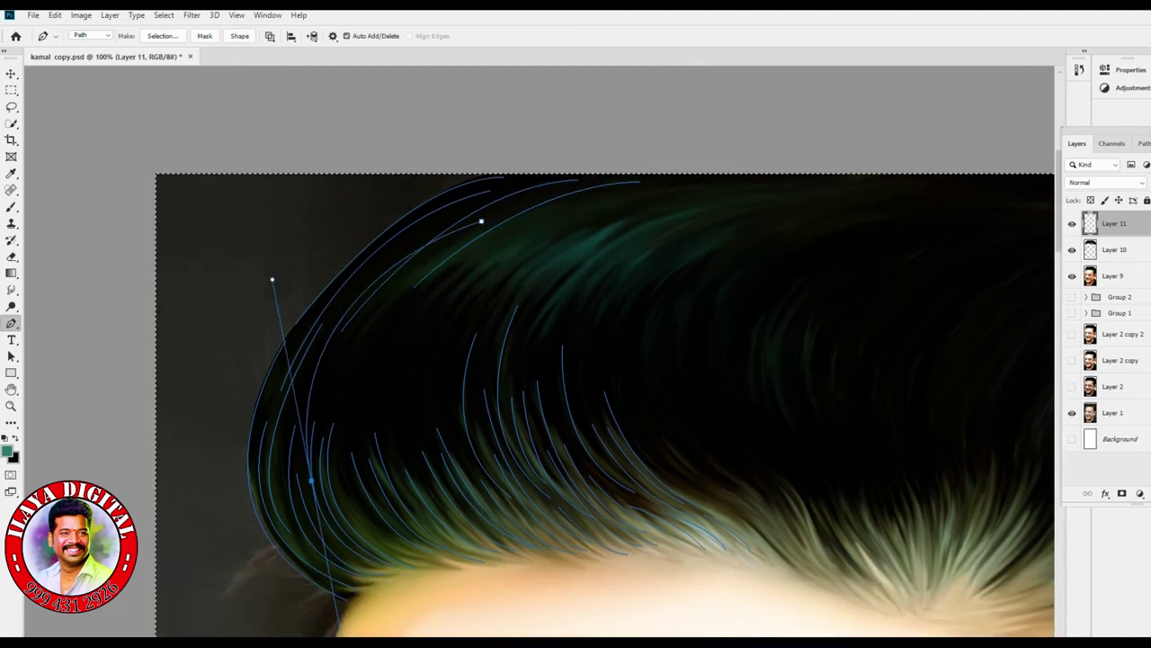
scroll(621, 351, up, 3)
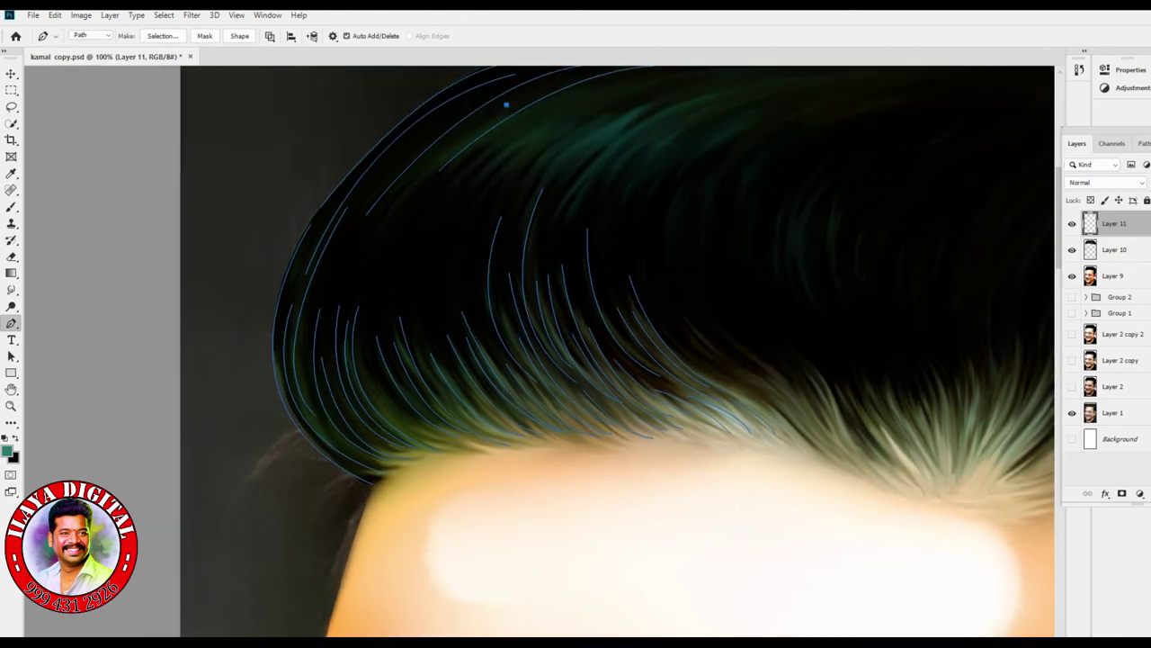
drag(340, 452, 369, 572)
key(Escape)
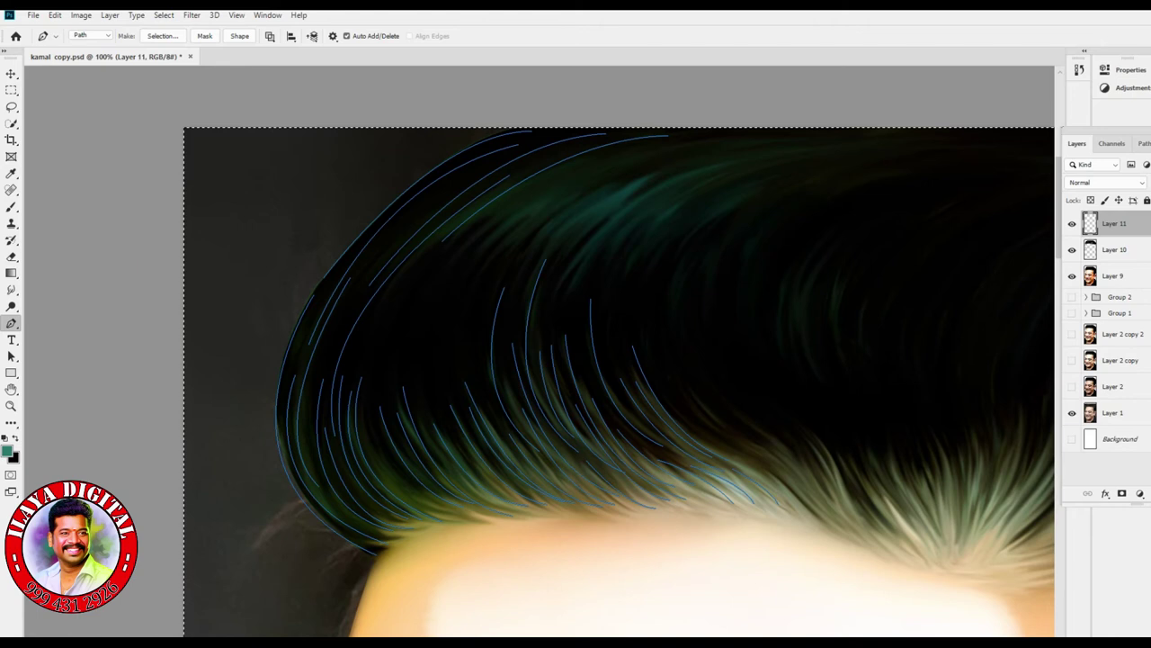
- Draw two curved paths sweeping from beside the teal highlight down into the dark left side of the hair
click(621, 156)
drag(401, 364, 415, 486)
key(Escape)
click(615, 174)
drag(463, 327, 470, 429)
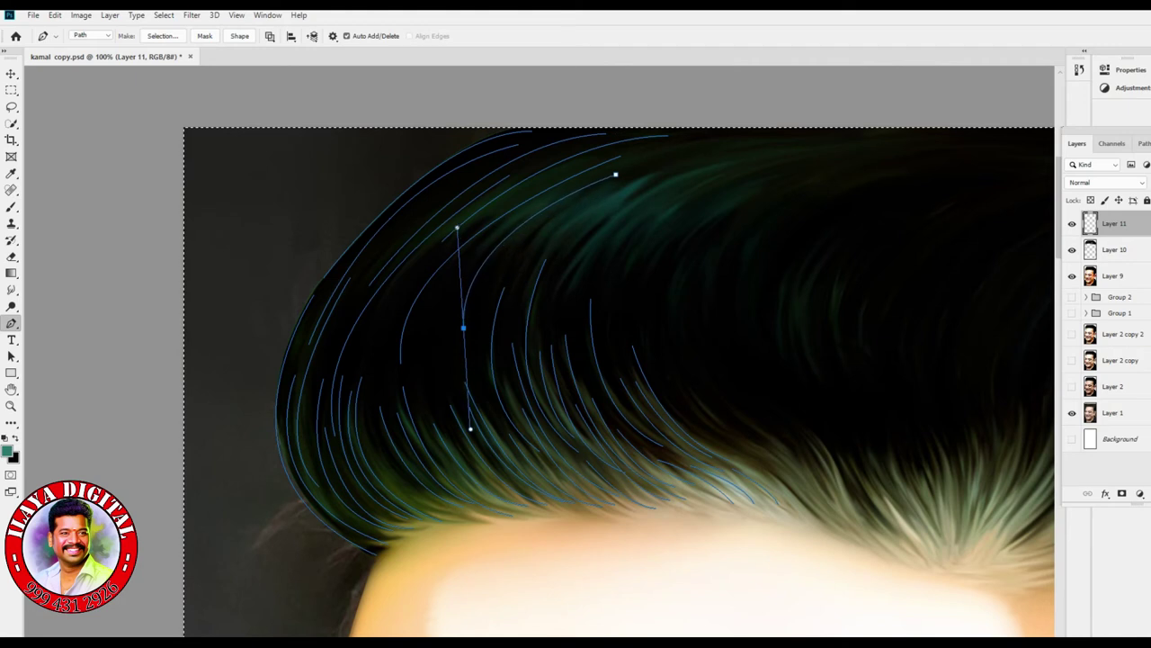
key(Escape)
- Add shorter curved paths between the crown's teal highlight and the dark hair below it
drag(463, 276, 433, 360)
key(Escape)
drag(515, 310, 506, 414)
key(Escape)
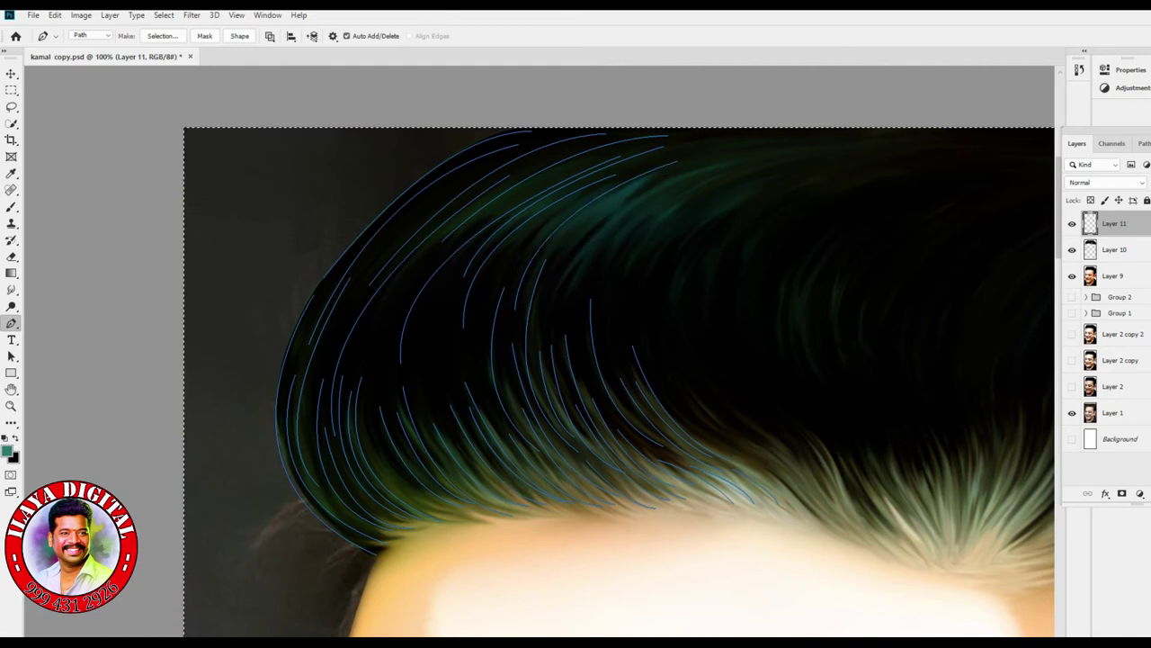
drag(486, 320, 486, 412)
key(Escape)
- Draw a long curved path through the dark left hair down into the green strands above the hairline
drag(460, 450, 539, 524)
key(ctrl+z)
ctrl+click(558, 610)
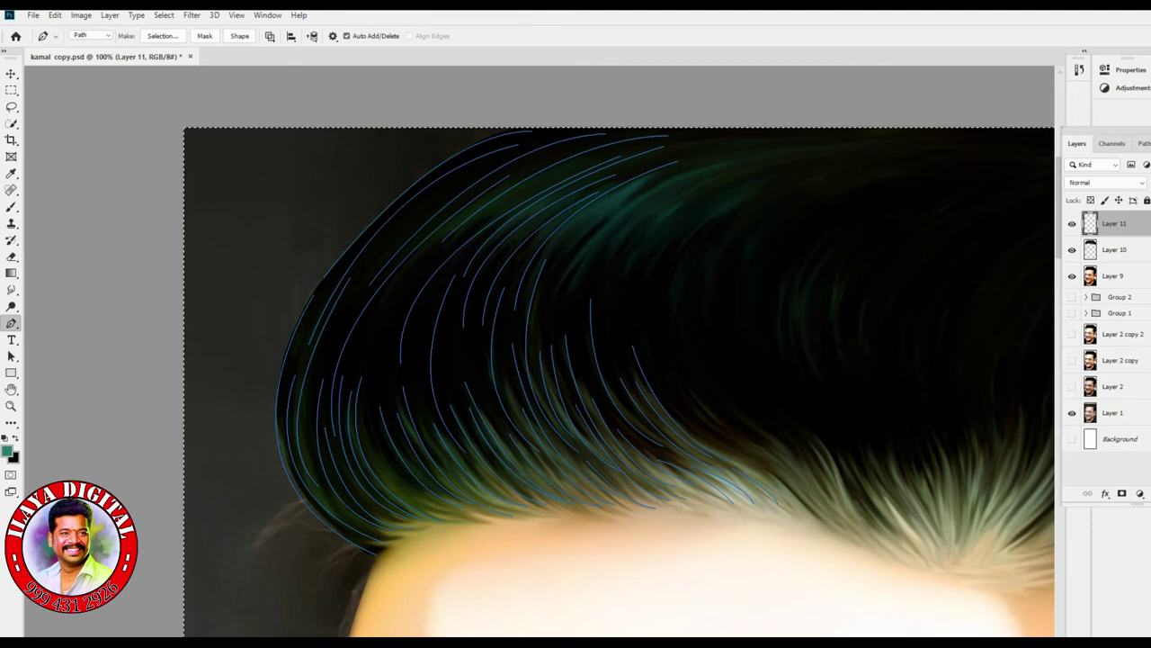
- Try stroking the hair-strand paths on Layer 11 with the Brush tool, keeping Simulate Pressure enabled
right_click(736, 283)
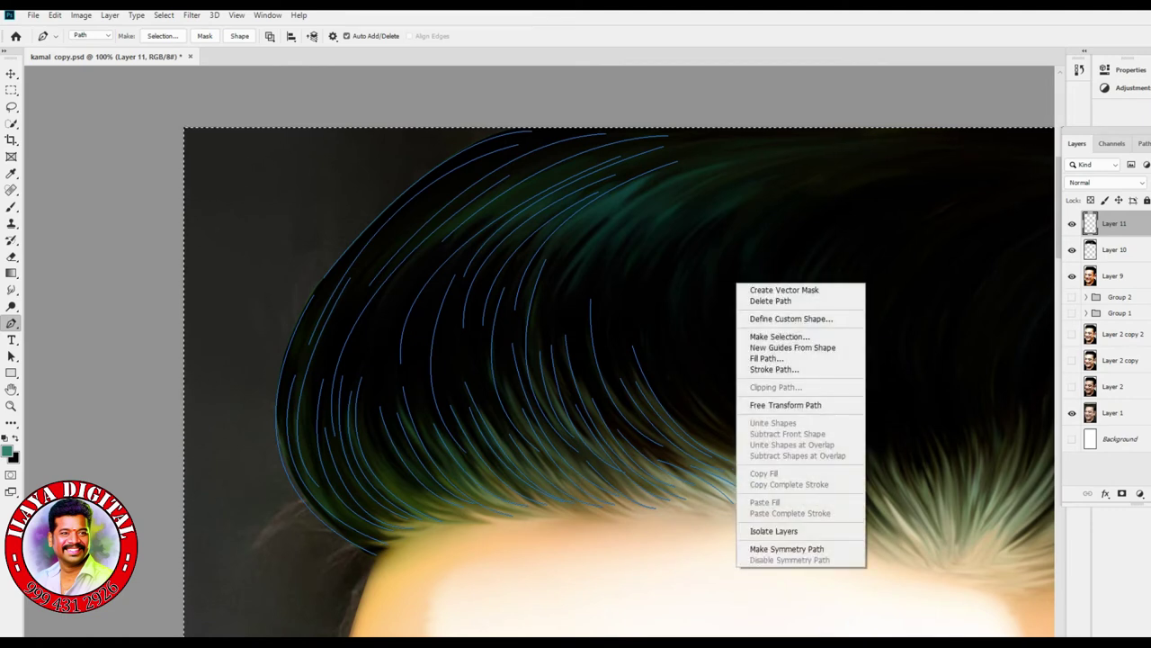
key(Return)
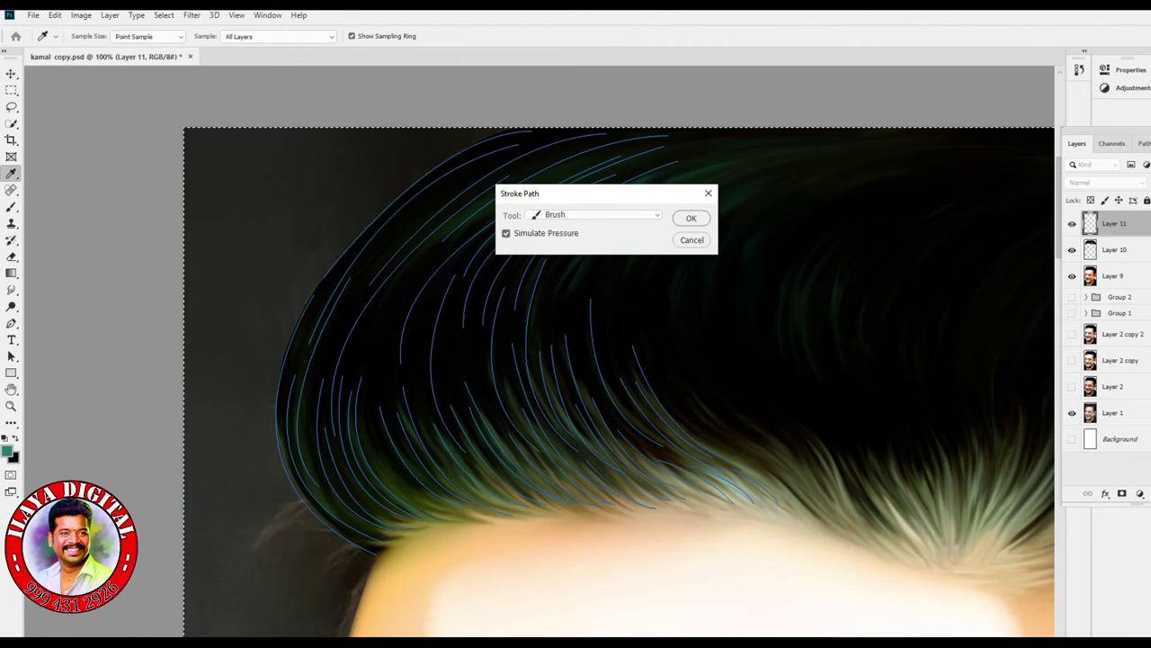
click(594, 214)
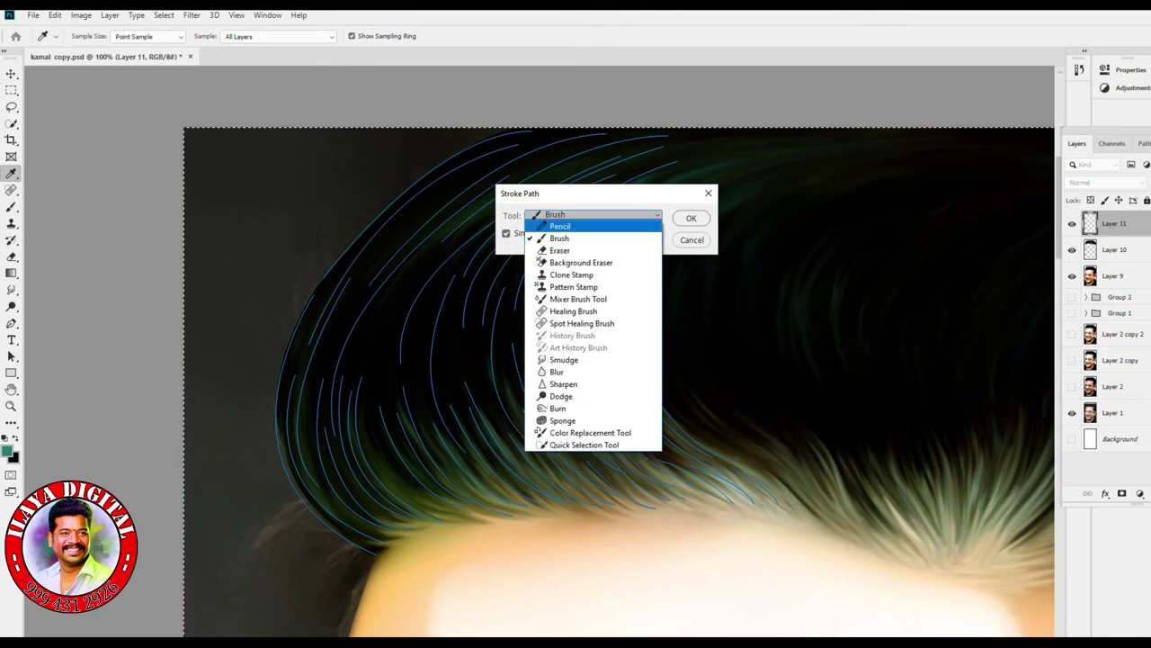
click(567, 230)
key(alt+Down)
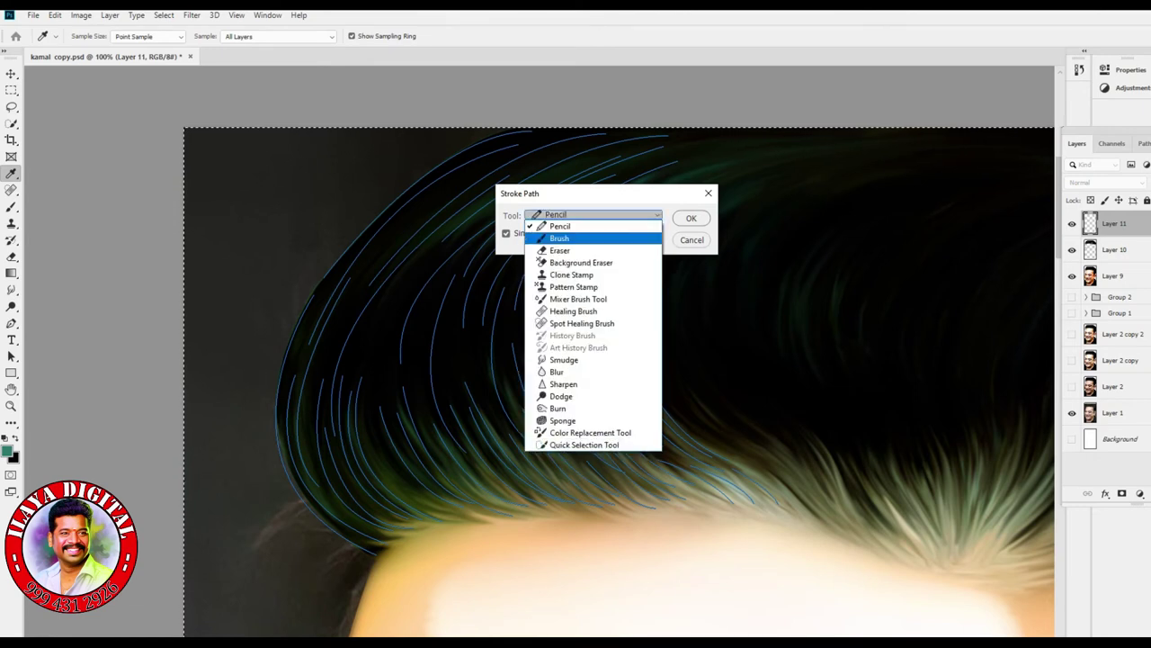
key(Return)
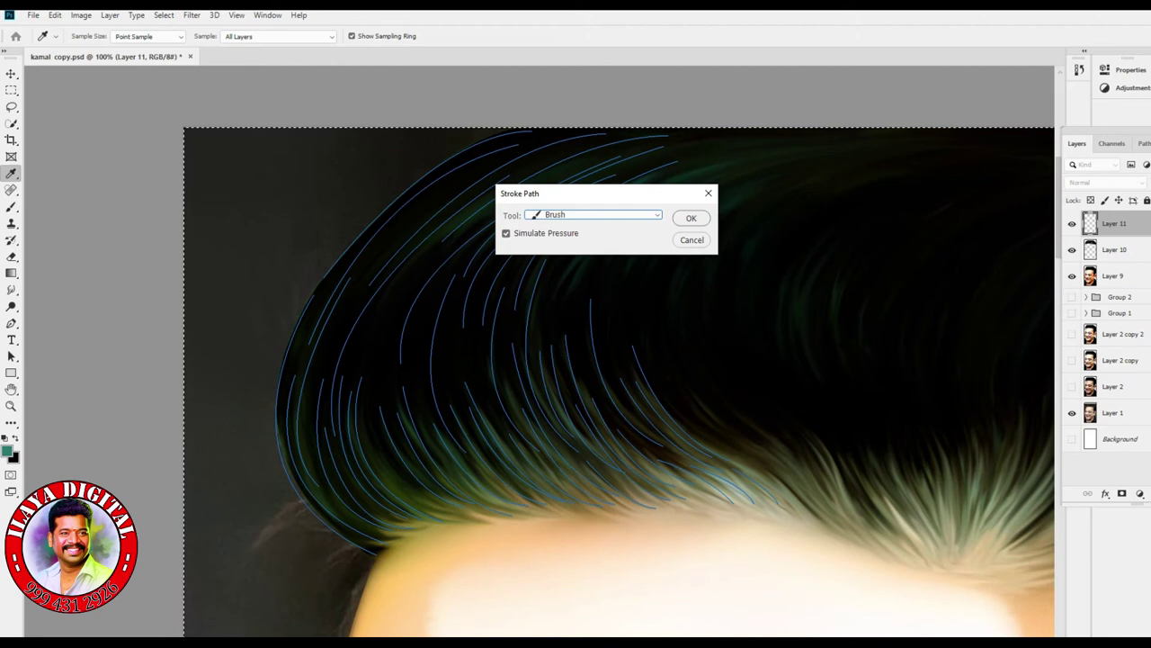
key(Tab)
key(space)
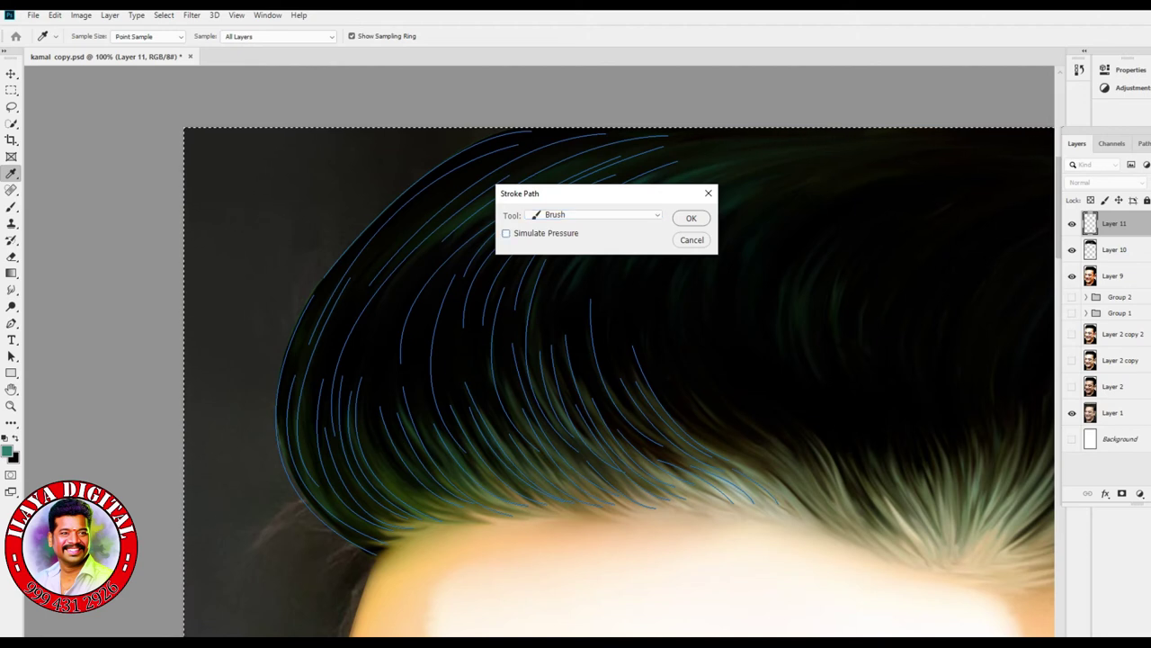
key(space)
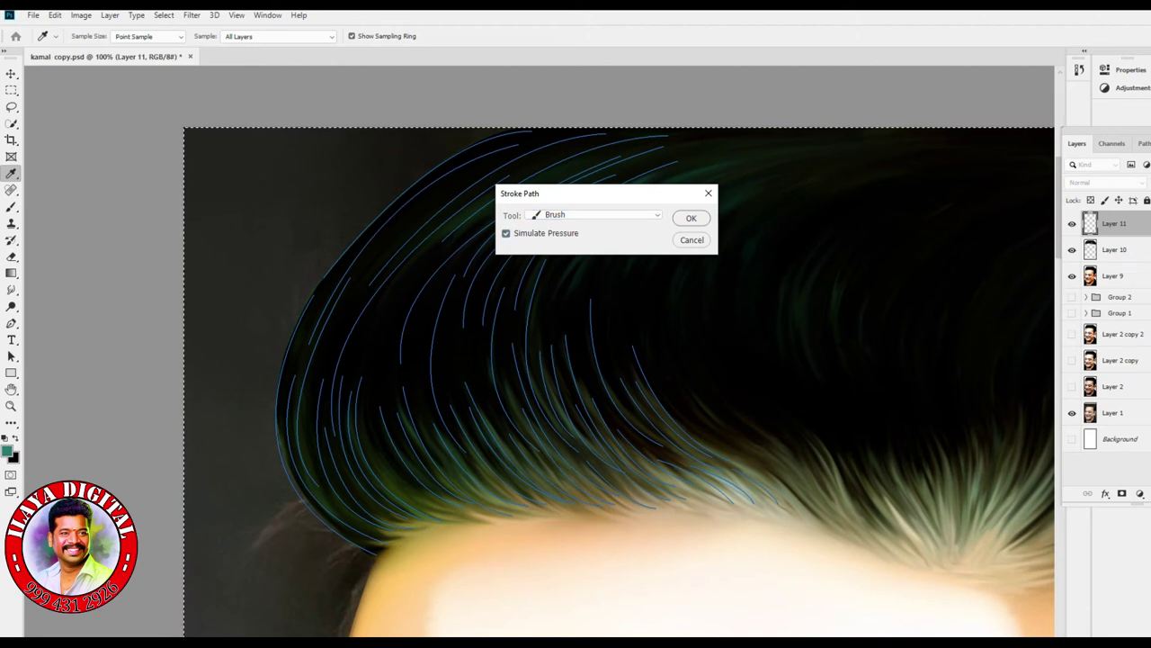
key(Return)
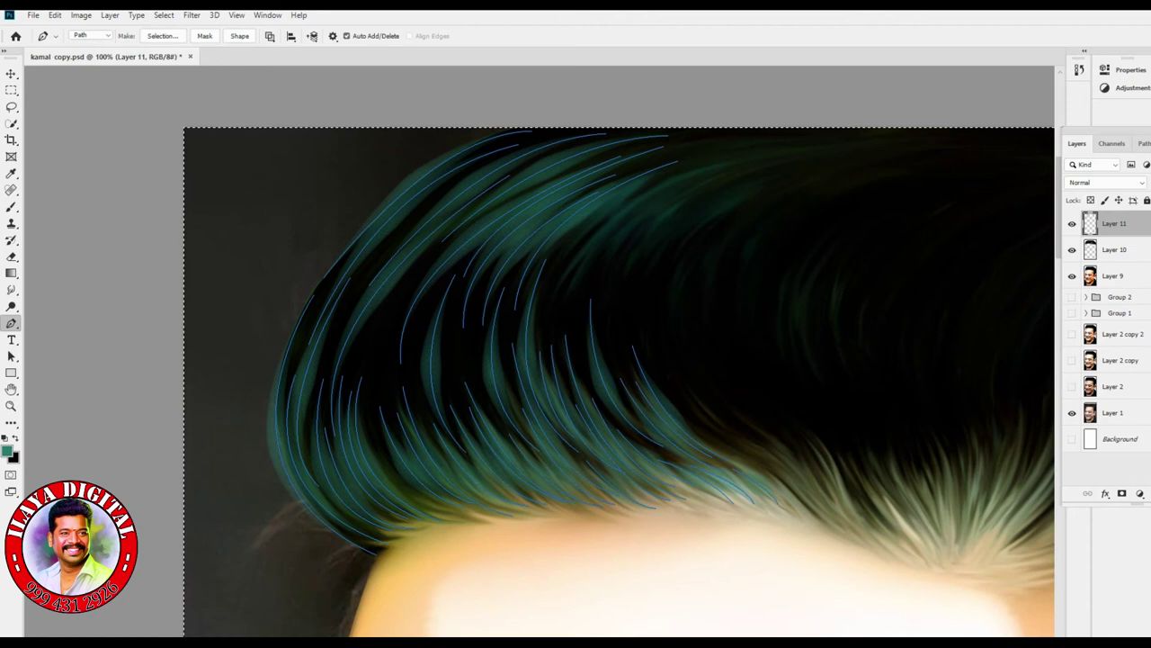
key(Escape)
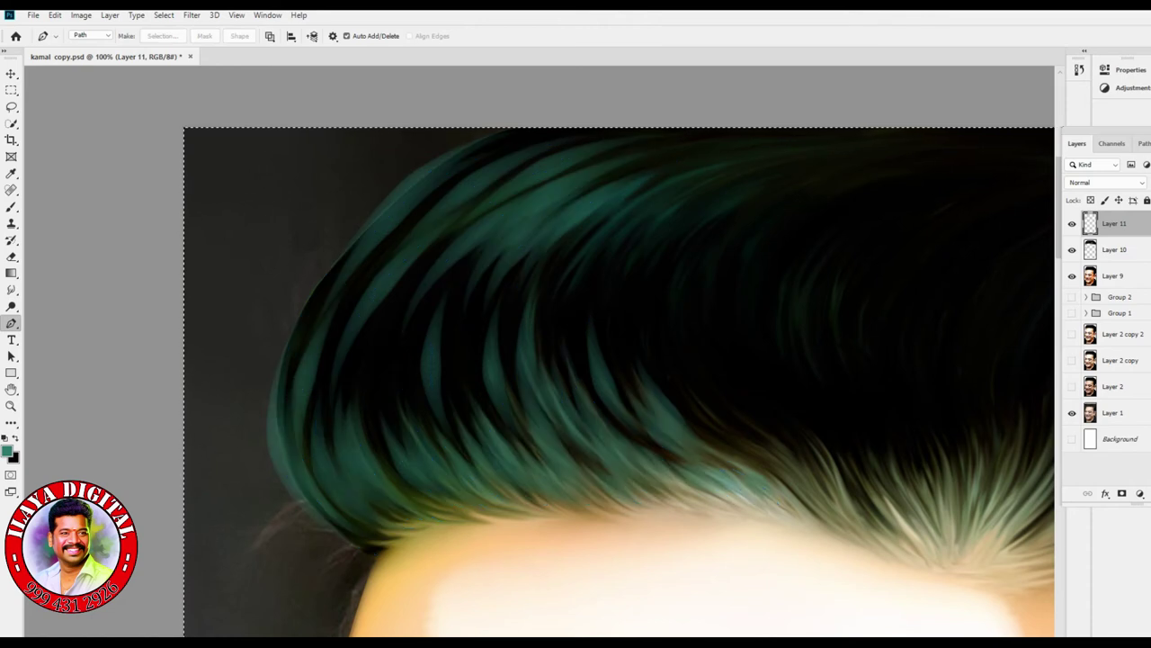
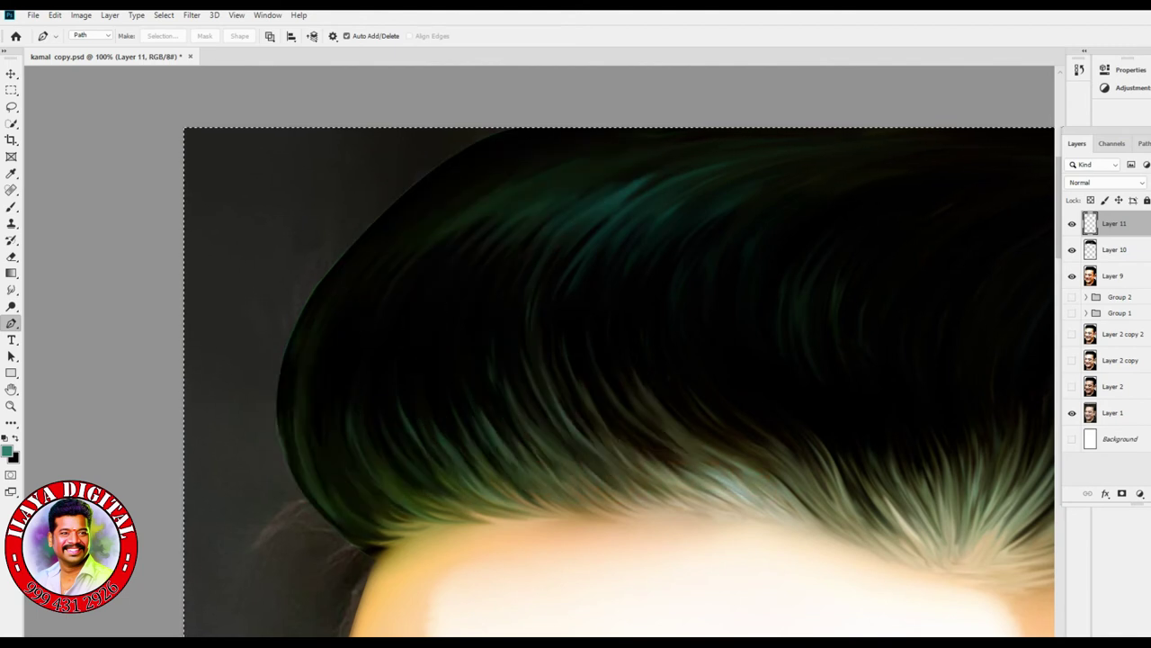
- Draw a long curved path through the dark left hair down to the green strands above the hairline
click(455, 273)
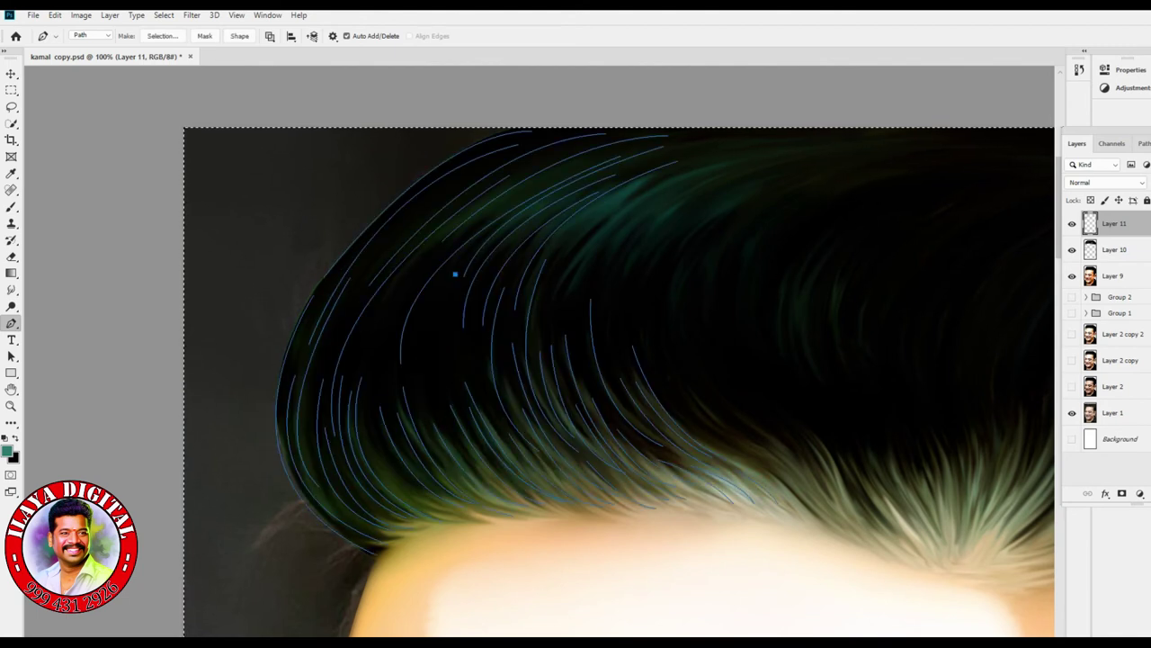
drag(455, 433, 515, 495)
key(Escape)
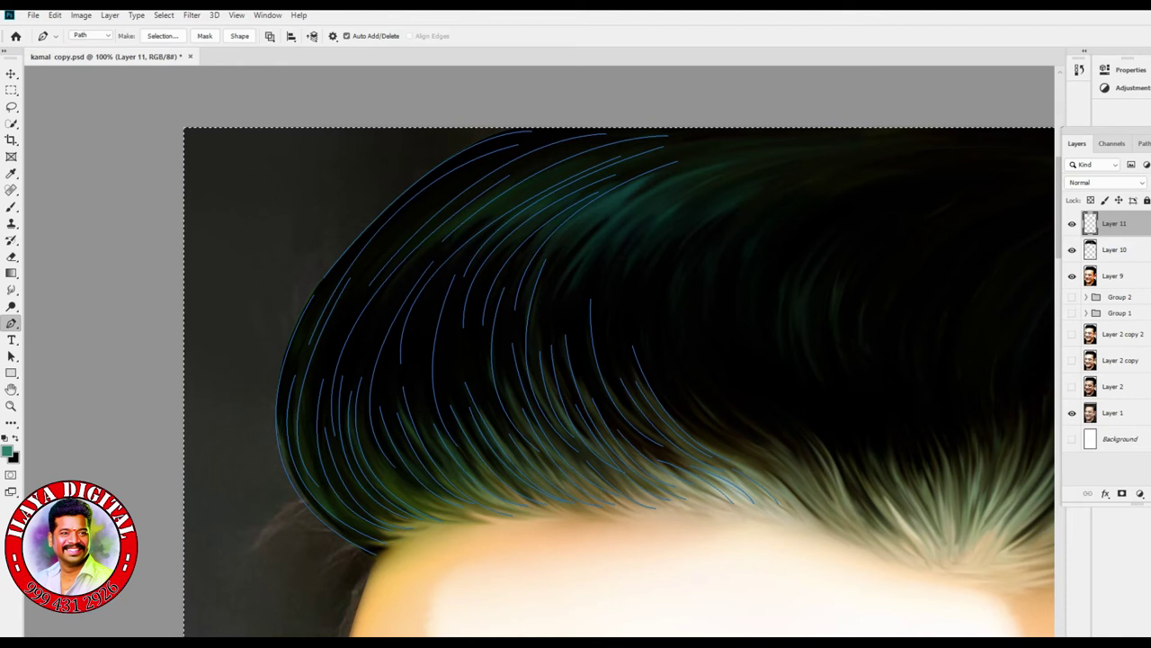
- Draw four curved paths sweeping from the dark middle hair up around the teal highlight toward the crown
click(557, 263)
drag(827, 131, 1012, 125)
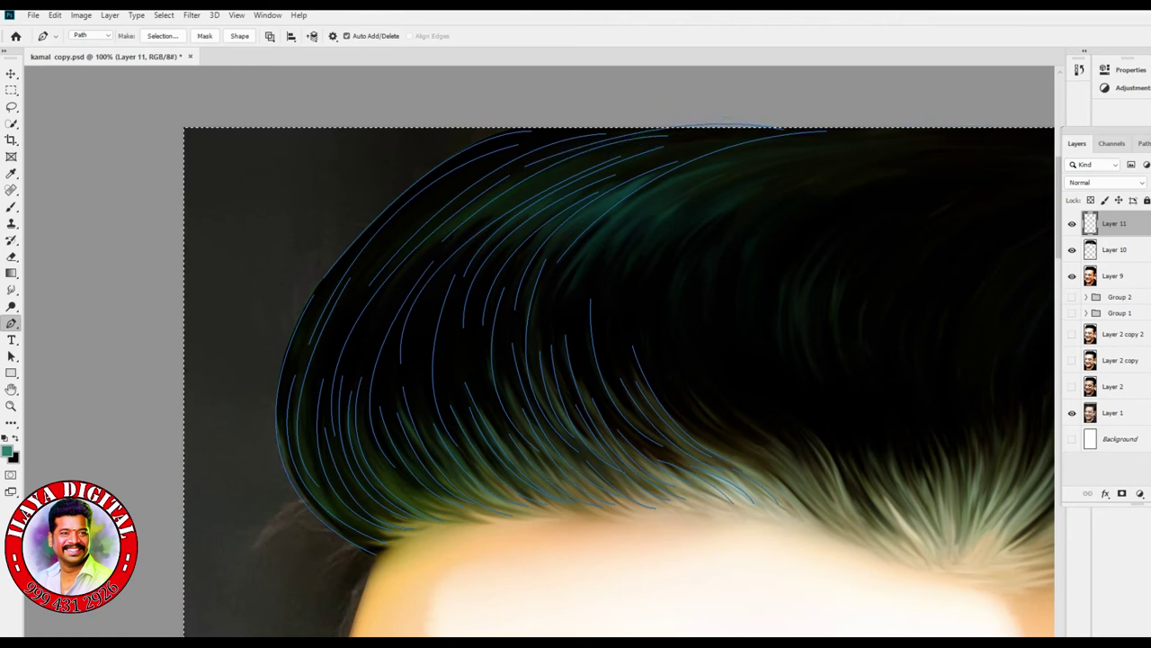
click(573, 309)
drag(782, 160, 832, 164)
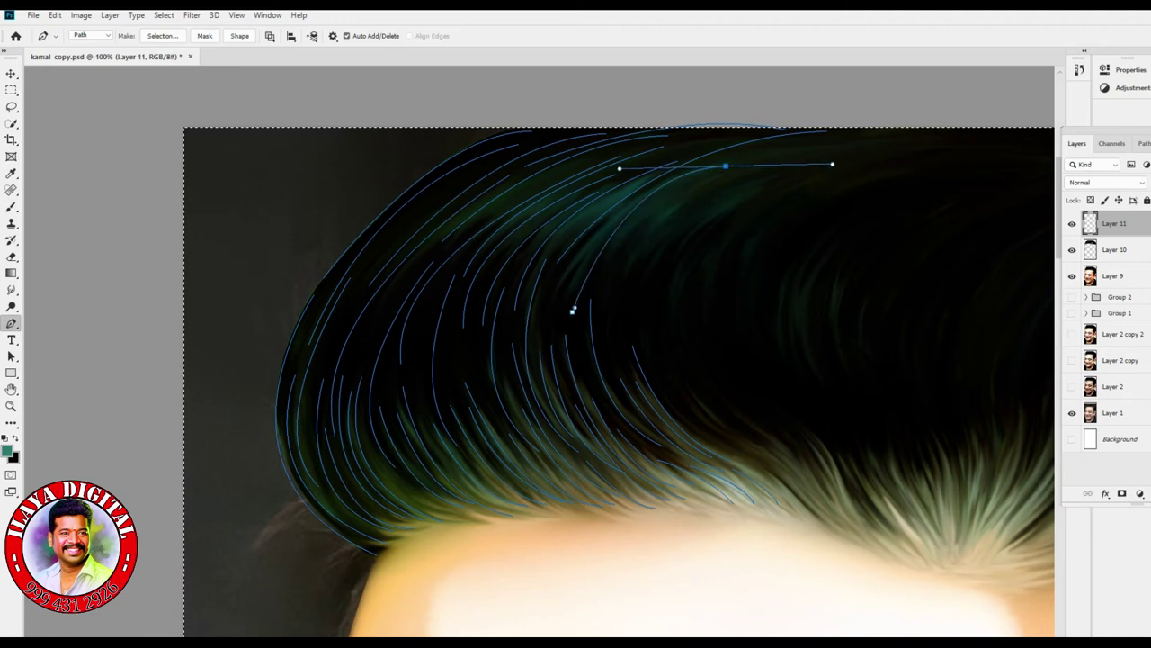
key(Escape)
drag(813, 156, 950, 157)
key(Escape)
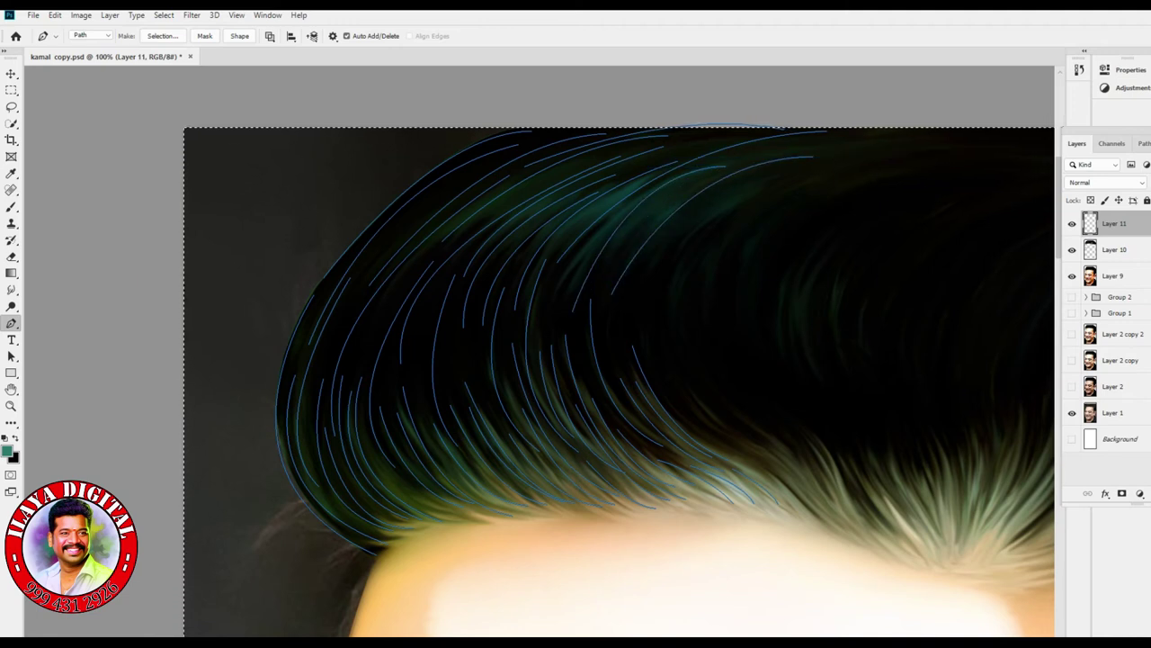
click(720, 201)
mouse_move(648, 363)
mouse_down()
mouse_move(689, 429)
mouse_move(473, 385)
mouse_up()
key(Escape)
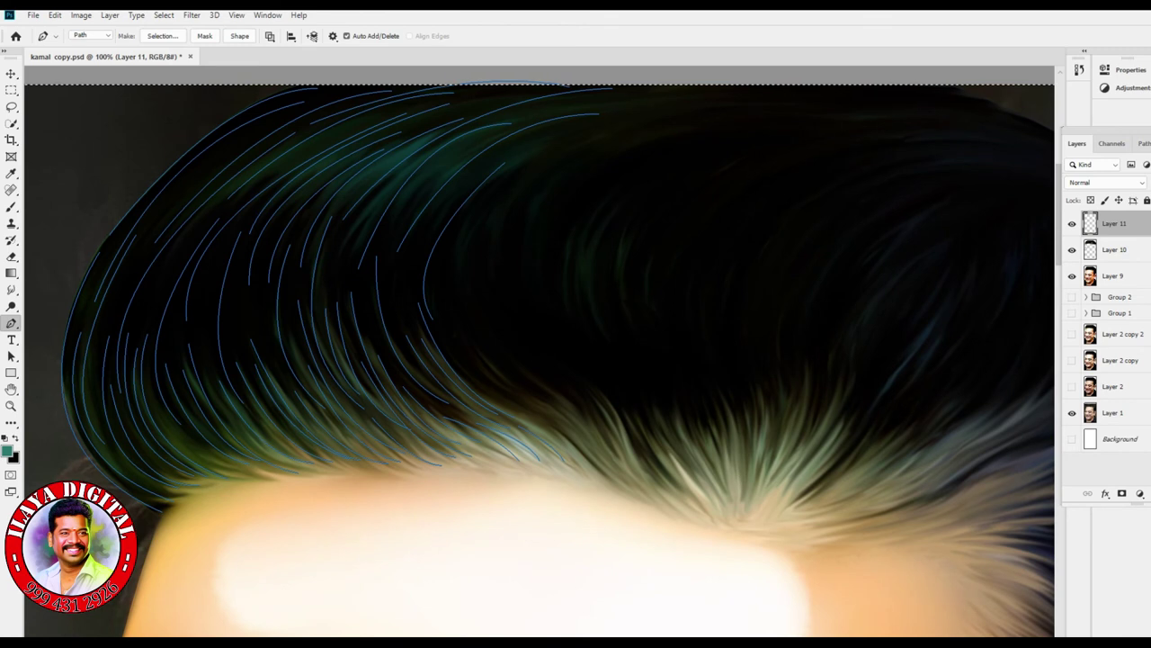
- Stroke all the left-side strand paths in teal with the Brush and Simulate Pressure, and dismiss the paths
right_click(550, 213)
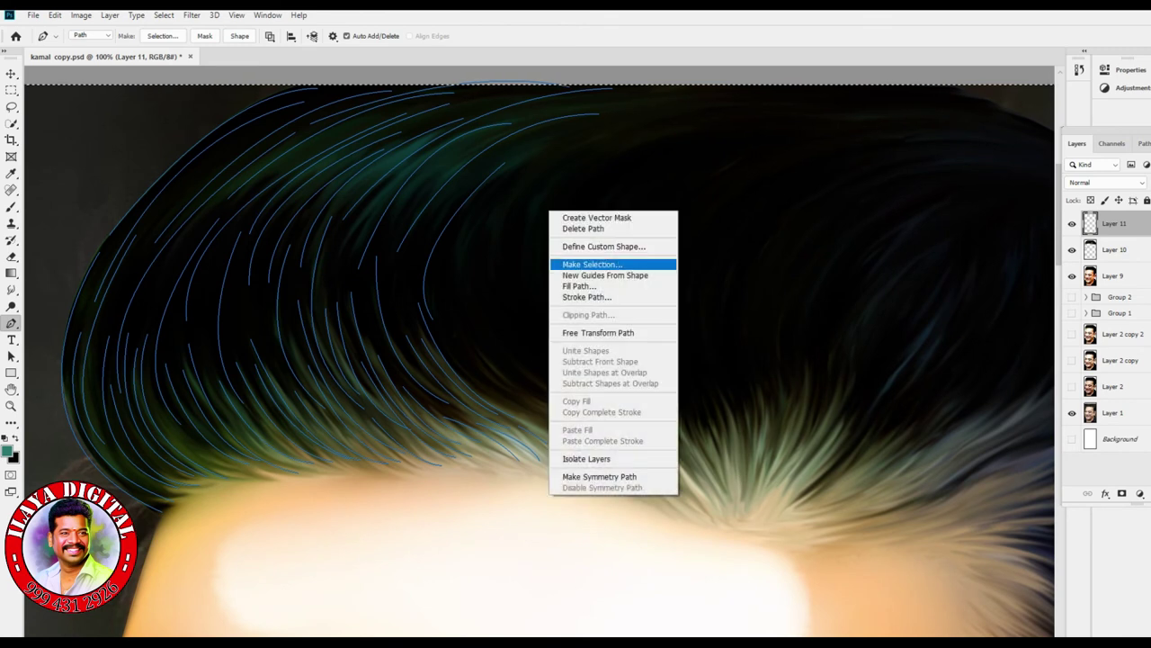
key(Return)
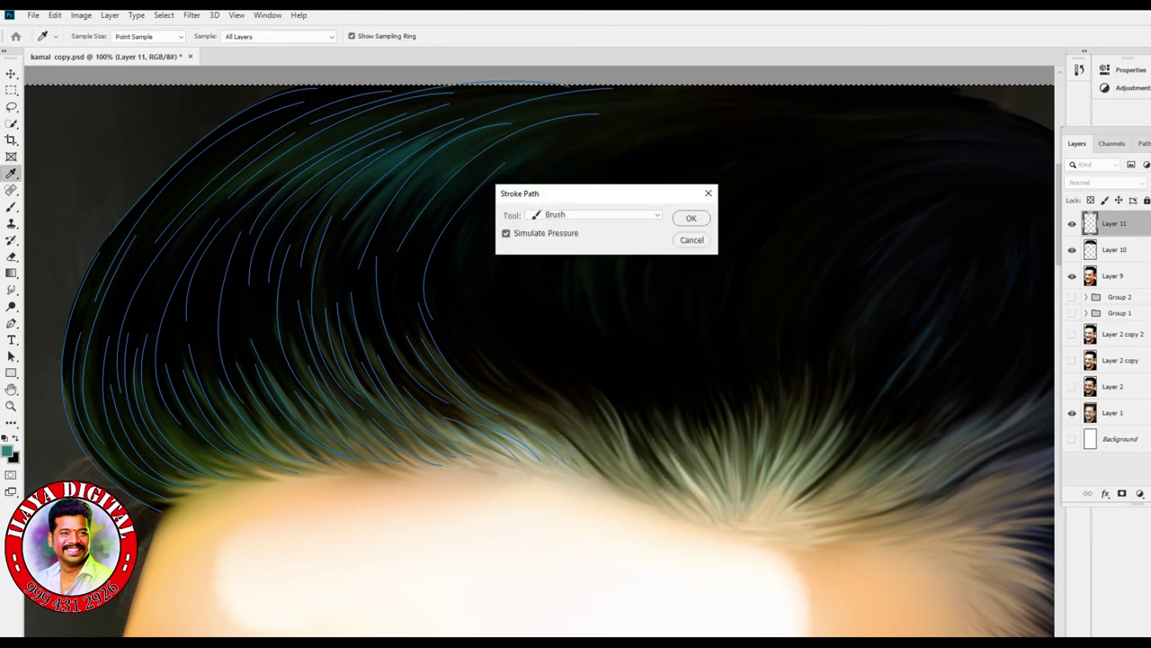
key(Return)
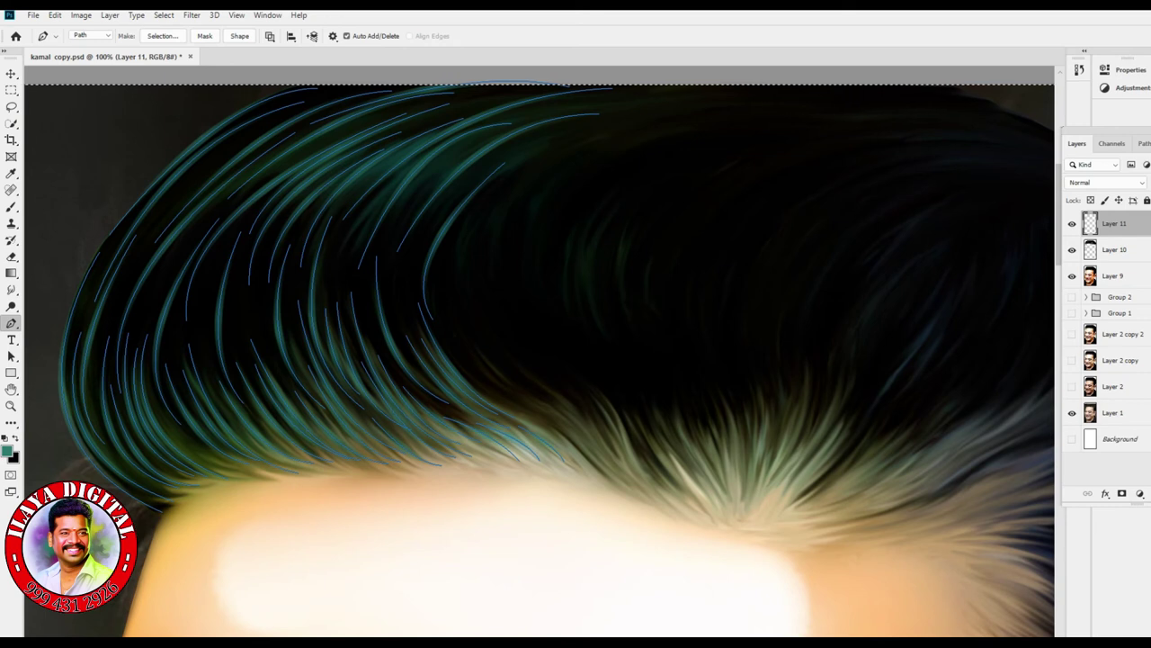
key(Return)
- Examine the stroked teal strands on the left side of the hair, both in close-up and in the wider portrait
key(ctrl+minus)
key(ctrl+minus)
key(ctrl+minus)
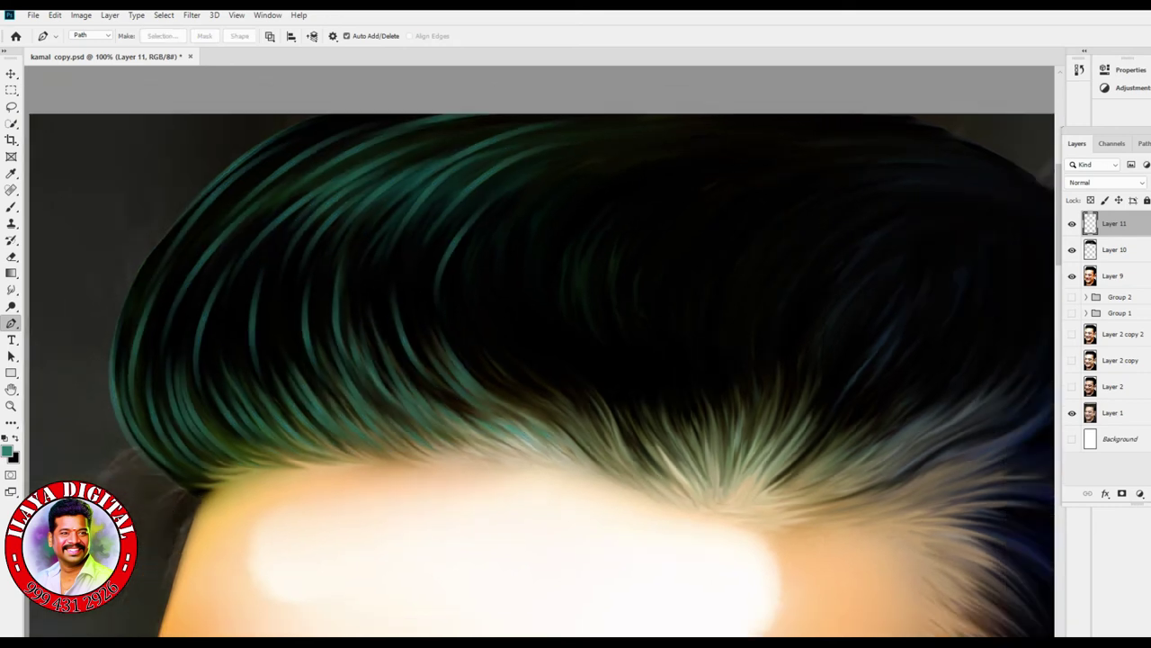
key(ctrl+plus)
key(ctrl+plus)
key(ctrl+plus)
key(ctrl+plus)
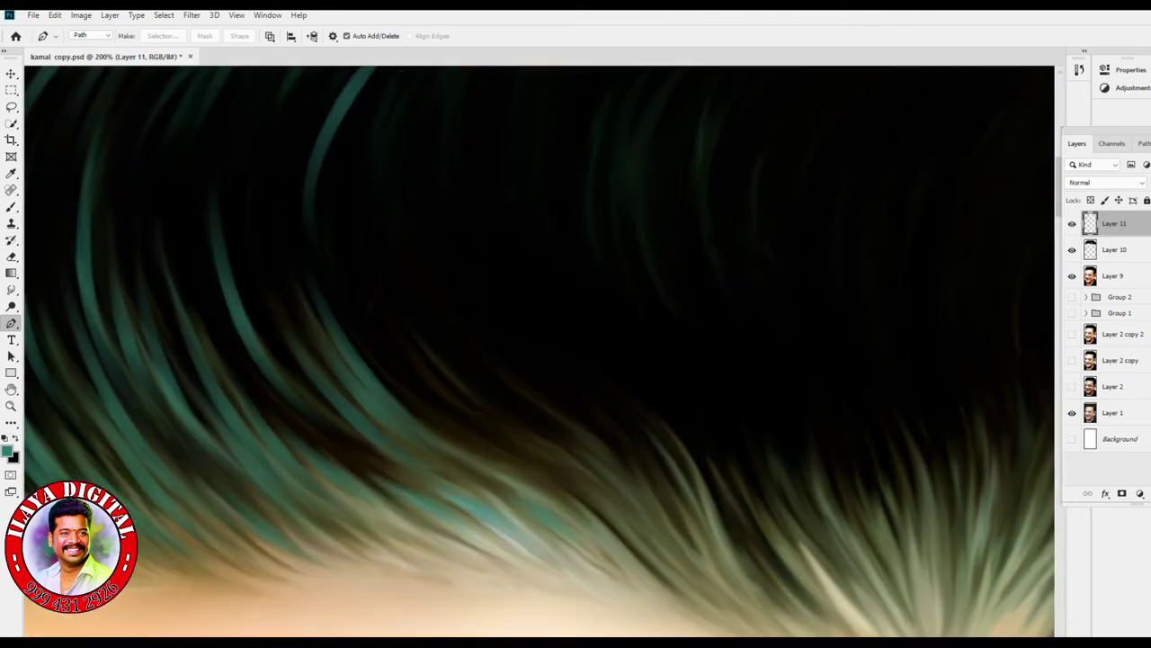
key(ctrl+minus)
key(ctrl+minus)
key(ctrl+minus)
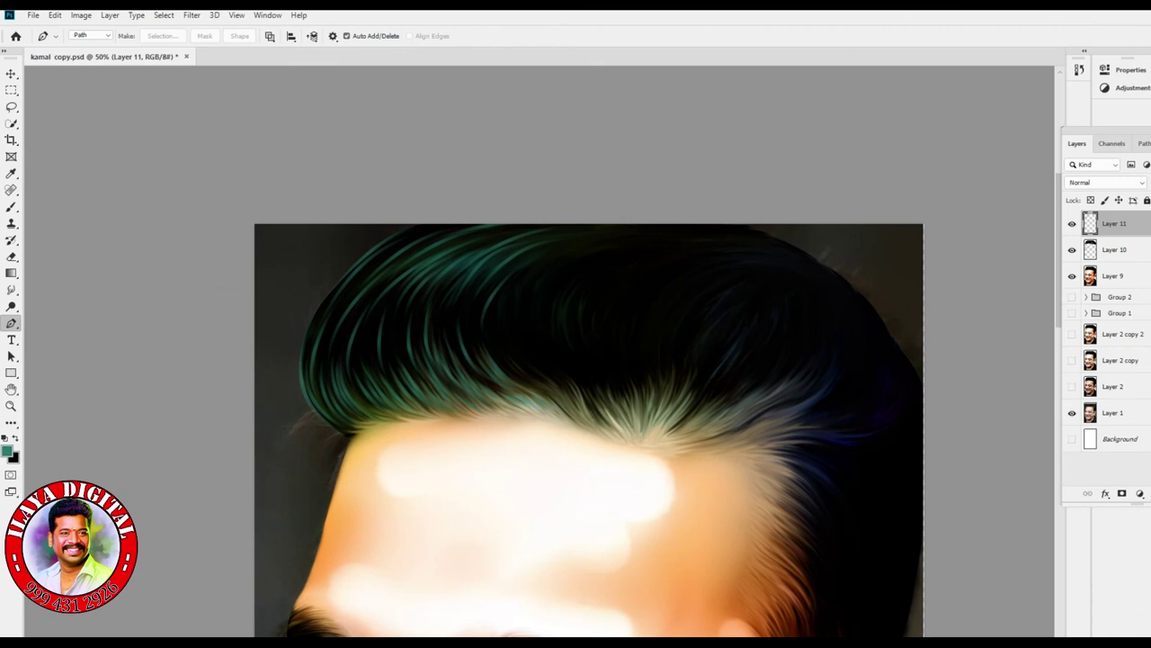
- Duplicate Layer 11 and undo the duplication
key(ctrl+j)
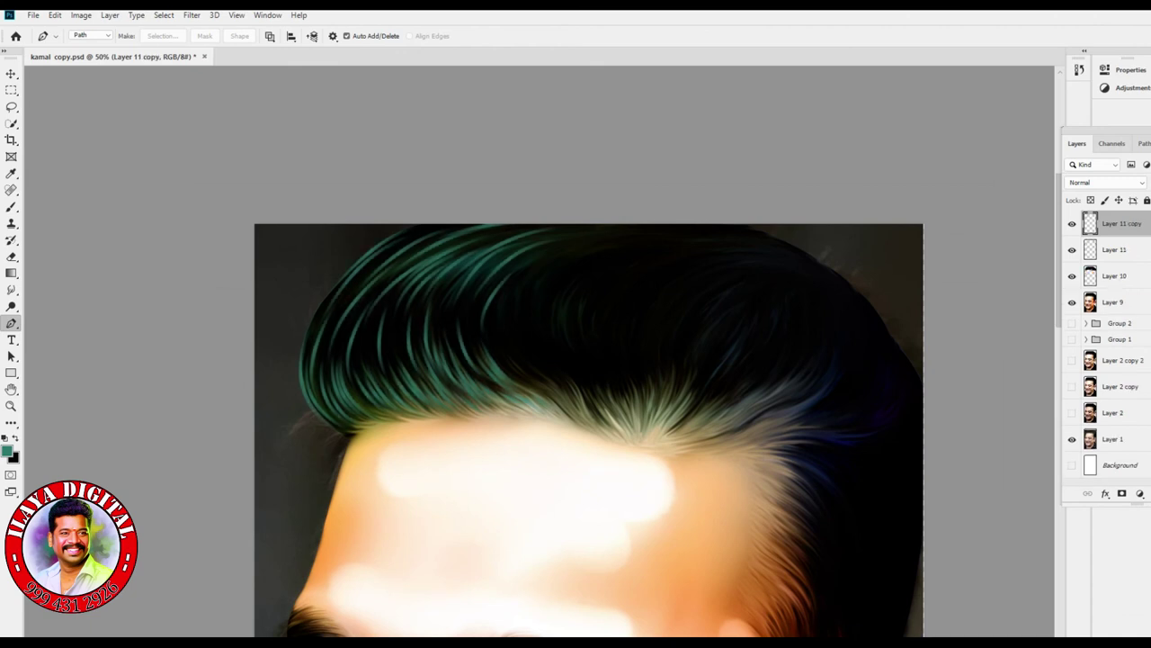
scroll(589, 404, down, 3)
key(ctrl+z)
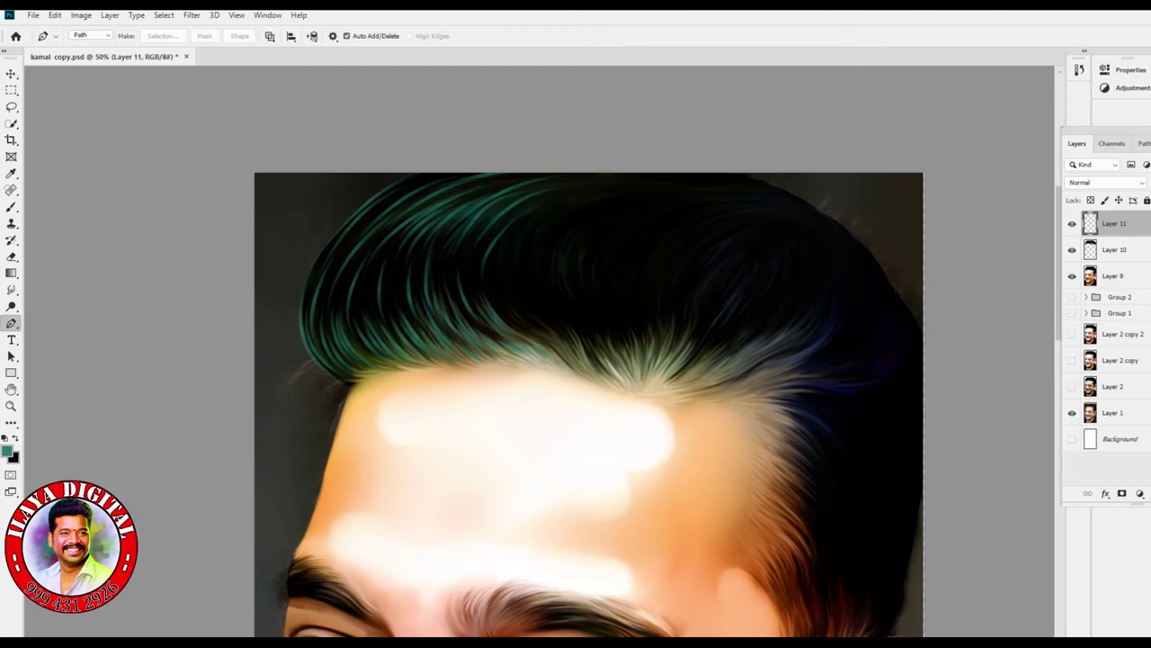
scroll(590, 404, up, 3)
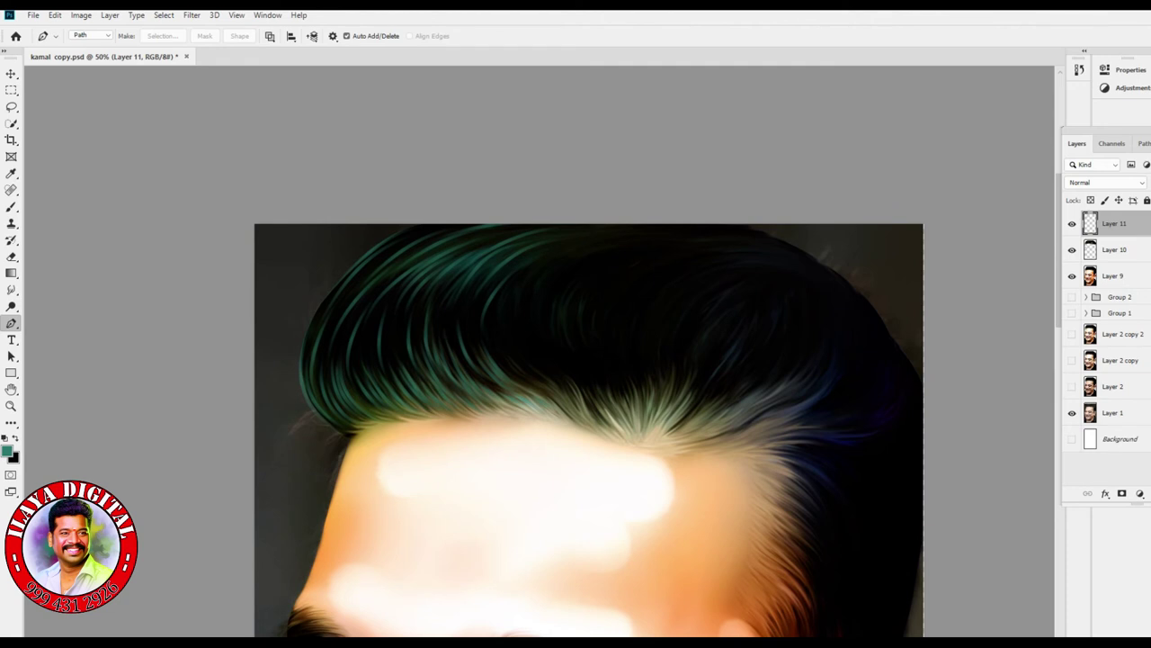
- Use the Freeform Pen tool to draw long arced strand paths in the dark hair beside the stroked teal strands
right_click(11, 323)
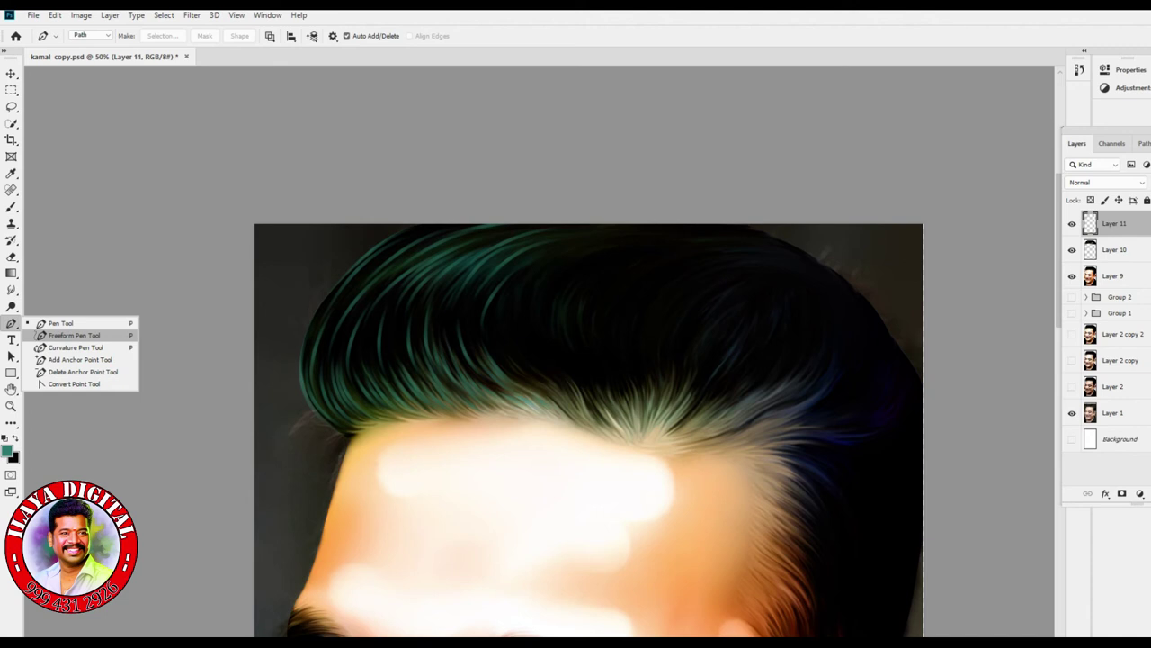
click(73, 335)
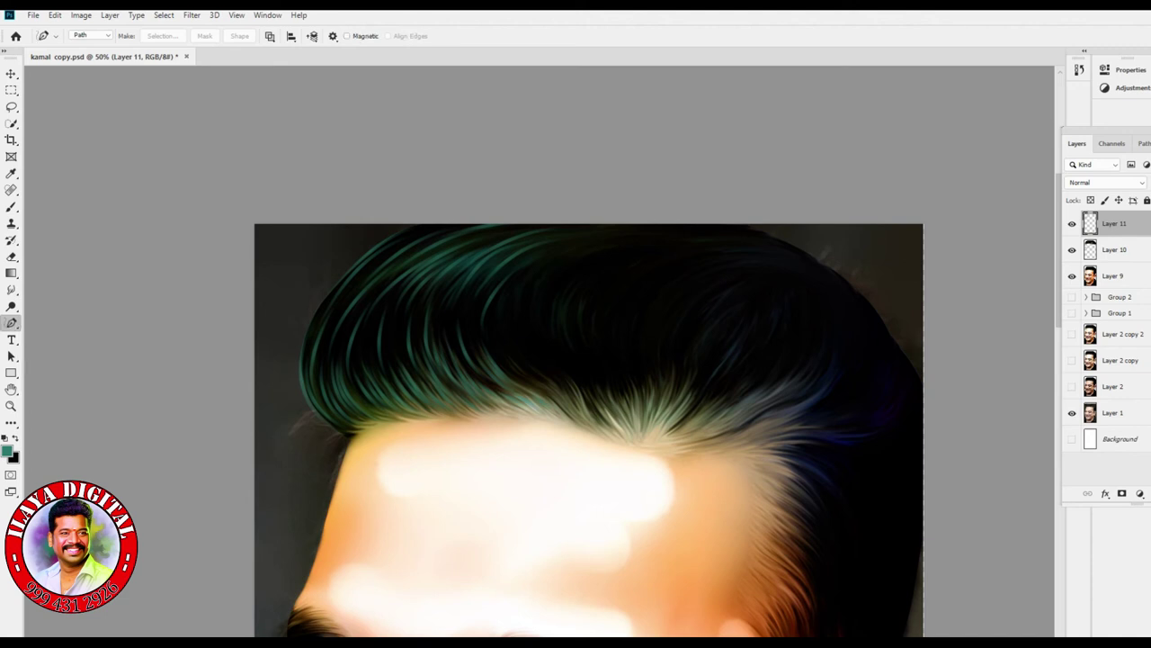
key(ctrl+plus)
key(ctrl+plus)
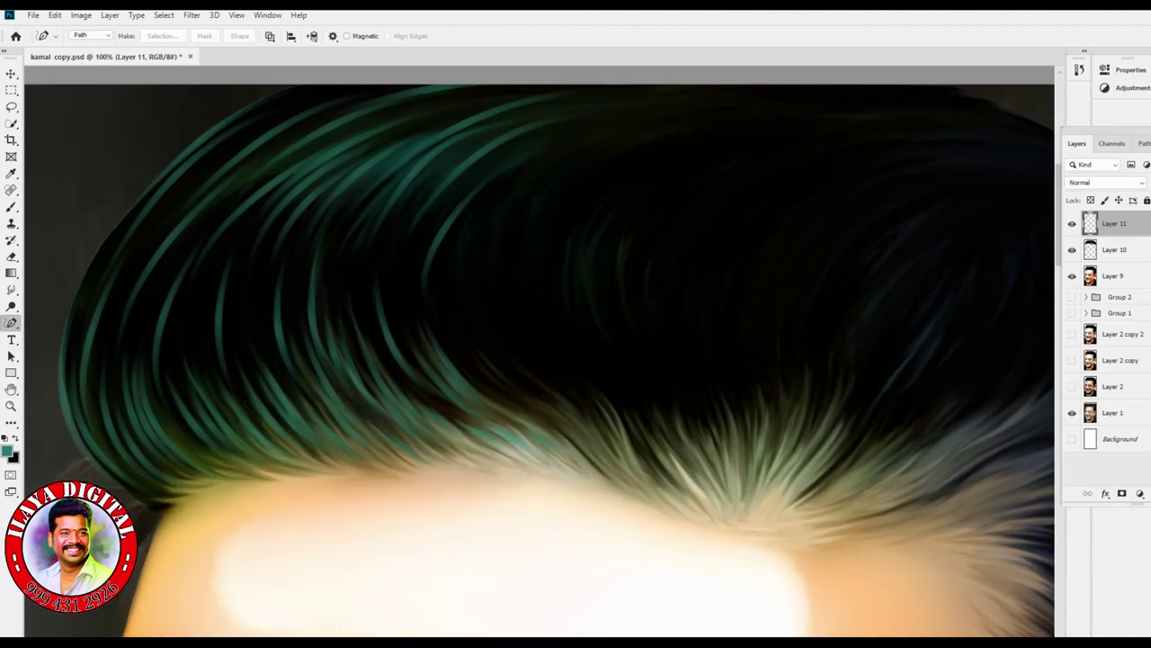
scroll(540, 360, right, 5)
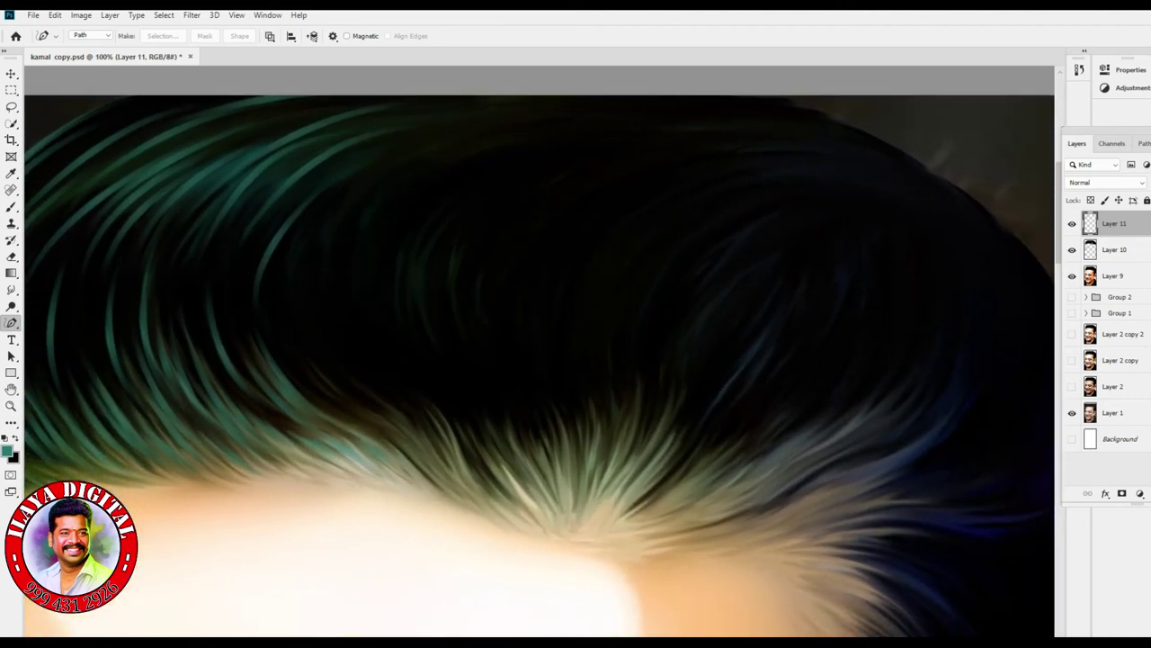
scroll(540, 360, up, 3)
mouse_move(306, 416)
mouse_down()
mouse_move(381, 222)
mouse_move(447, 191)
mouse_up()
mouse_move(317, 393)
mouse_down()
mouse_move(372, 241)
mouse_move(473, 205)
mouse_move(502, 214)
mouse_up()
- Draw short curved freeform paths below the long arcs, following the strands down to the hairline
drag(296, 432, 374, 485)
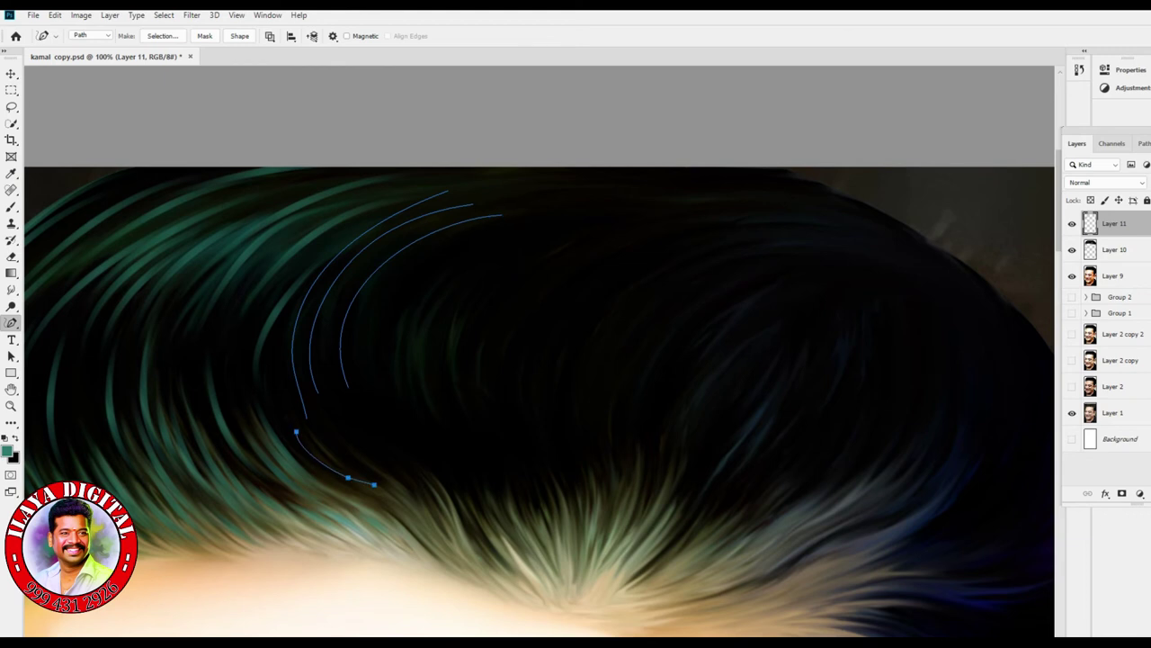
mouse_move(326, 423)
mouse_down()
mouse_move(396, 476)
mouse_move(409, 462)
mouse_move(479, 528)
mouse_up()
drag(418, 475, 484, 580)
drag(430, 509, 488, 575)
- Draw freeform arcs inside the dark middle hair and long paths across the top of the crown
mouse_move(395, 400)
mouse_down()
mouse_move(406, 305)
mouse_move(527, 231)
mouse_move(536, 236)
mouse_move(496, 351)
mouse_up()
drag(405, 319, 647, 326)
mouse_move(416, 294)
mouse_down()
mouse_move(619, 298)
mouse_move(665, 314)
mouse_up()
mouse_move(564, 391)
mouse_down()
mouse_move(800, 369)
mouse_move(818, 383)
mouse_up()
drag(620, 345, 787, 355)
mouse_move(700, 316)
mouse_down()
mouse_move(755, 320)
mouse_move(840, 361)
mouse_up()
mouse_move(689, 296)
mouse_down()
mouse_move(815, 333)
mouse_move(635, 158)
mouse_up()
drag(540, 360, 529, 356)
- Draw curved freeform paths down the upper part of the hair's right outer edge
drag(701, 200, 753, 335)
drag(660, 192, 715, 291)
drag(744, 243, 770, 377)
drag(780, 276, 818, 436)
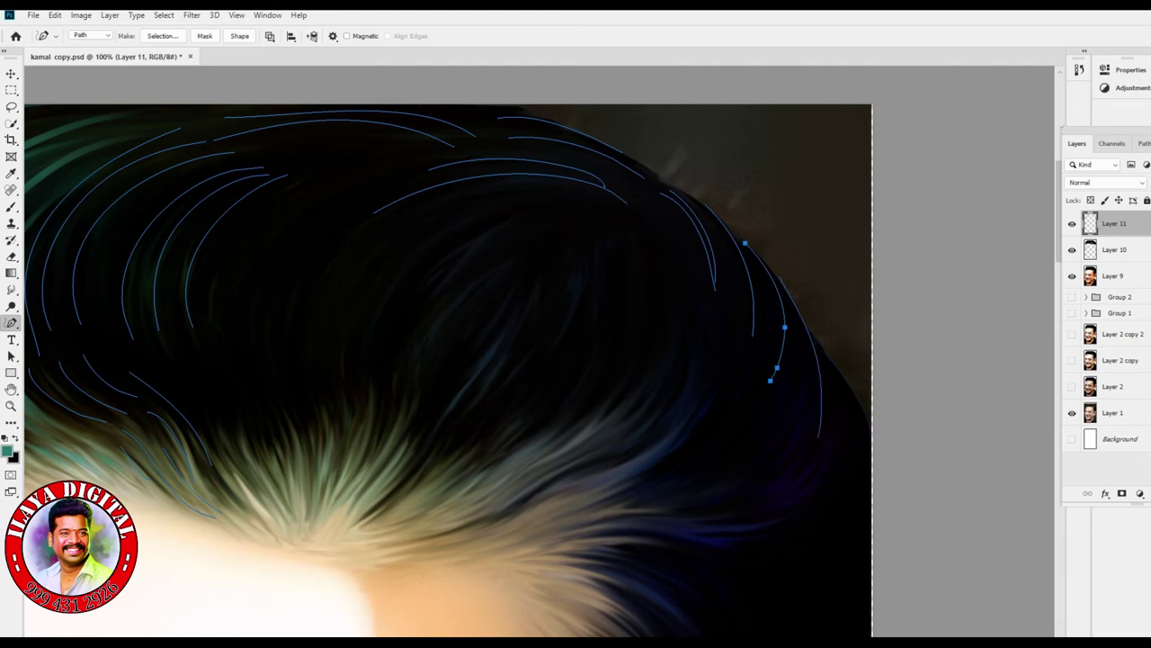
- Draw four freeform paths curving around the right bulge of the hair and inward toward the purple strands
drag(801, 322, 743, 519)
drag(831, 376, 776, 489)
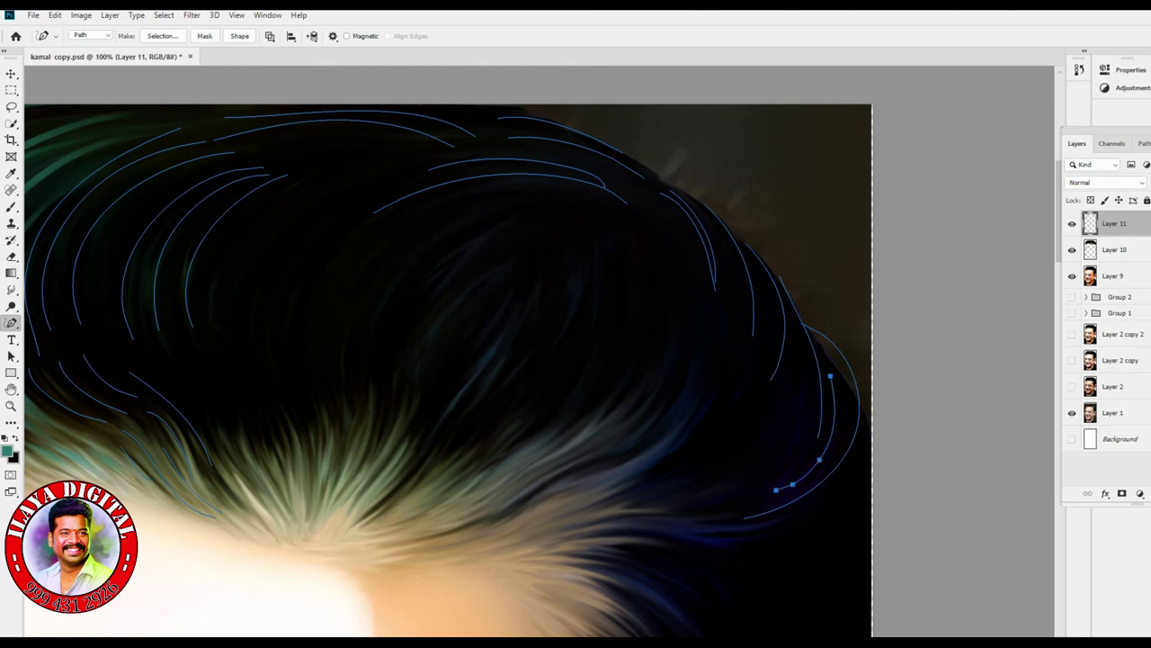
drag(799, 329, 741, 455)
mouse_move(813, 385)
mouse_down()
mouse_move(792, 443)
mouse_move(735, 486)
mouse_up()
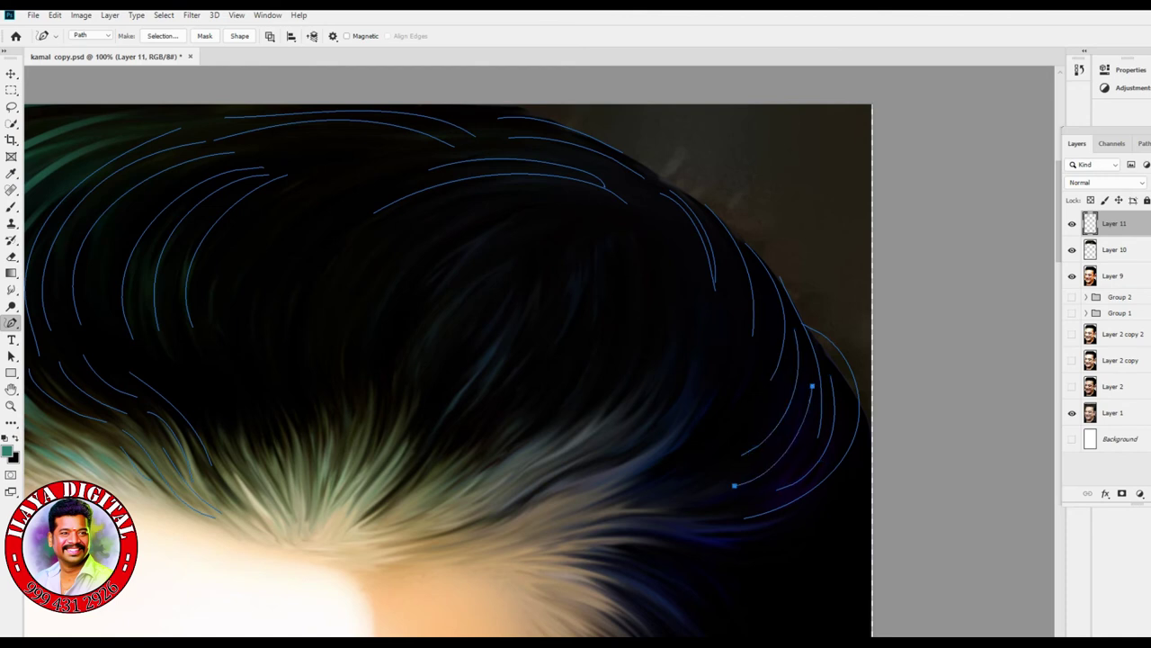
- Draw freeform paths from the right hairline through the blue strands toward the hair's lower right edge
drag(868, 434, 856, 515)
drag(517, 553, 742, 548)
drag(793, 471, 599, 504)
ctrl+click(666, 505)
mouse_move(708, 533)
mouse_down()
mouse_move(858, 475)
mouse_move(863, 438)
mouse_up()
mouse_move(576, 553)
mouse_down()
mouse_move(736, 565)
mouse_move(758, 582)
mouse_move(730, 616)
mouse_up()
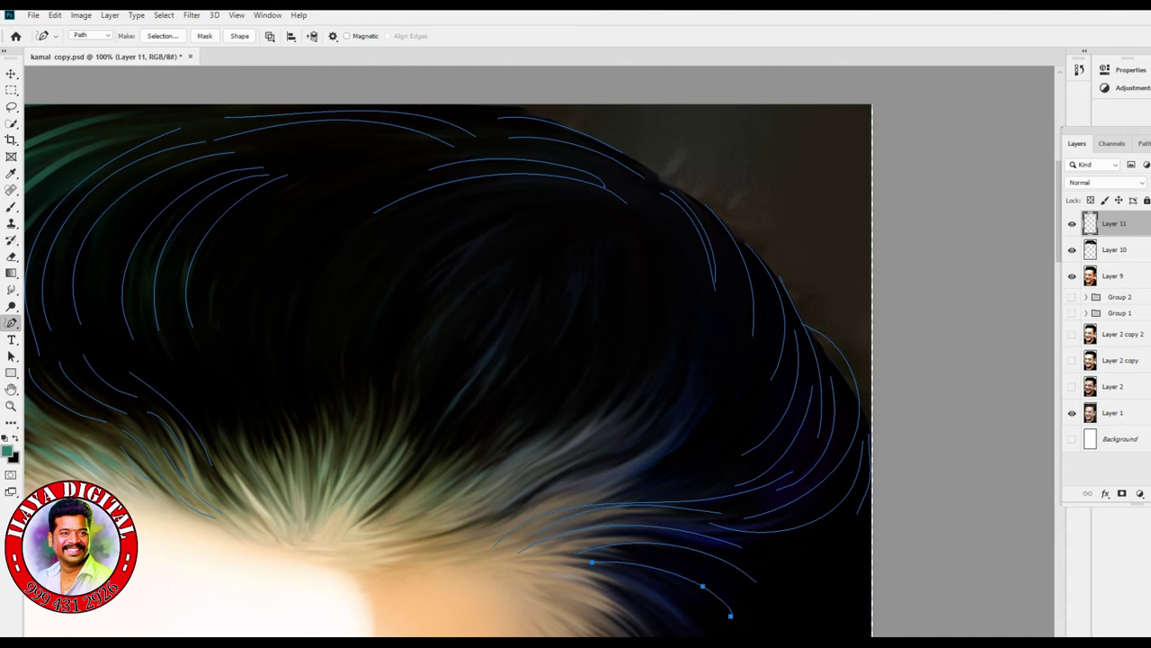
- Draw freeform paths from the front hairline through the grey-blue strands and up along the dark right side
click(472, 541)
drag(570, 489, 612, 484)
drag(672, 443, 691, 430)
drag(716, 390, 722, 257)
drag(665, 478, 711, 452)
drag(760, 359, 763, 308)
drag(630, 481, 644, 478)
drag(353, 542, 383, 542)
drag(501, 508, 517, 498)
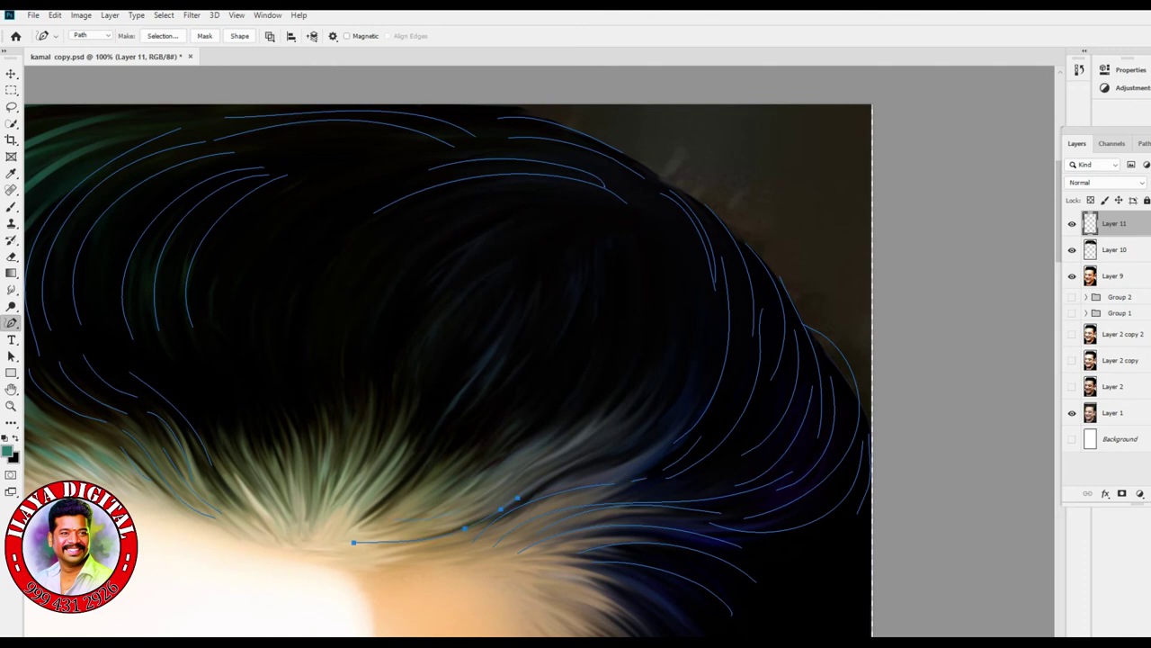
- Draw freeform paths from the grey-blue strands up along the inner right side of the hair bulge
drag(637, 439, 649, 429)
drag(678, 390, 677, 267)
click(637, 473)
drag(674, 443, 704, 293)
key(Return)
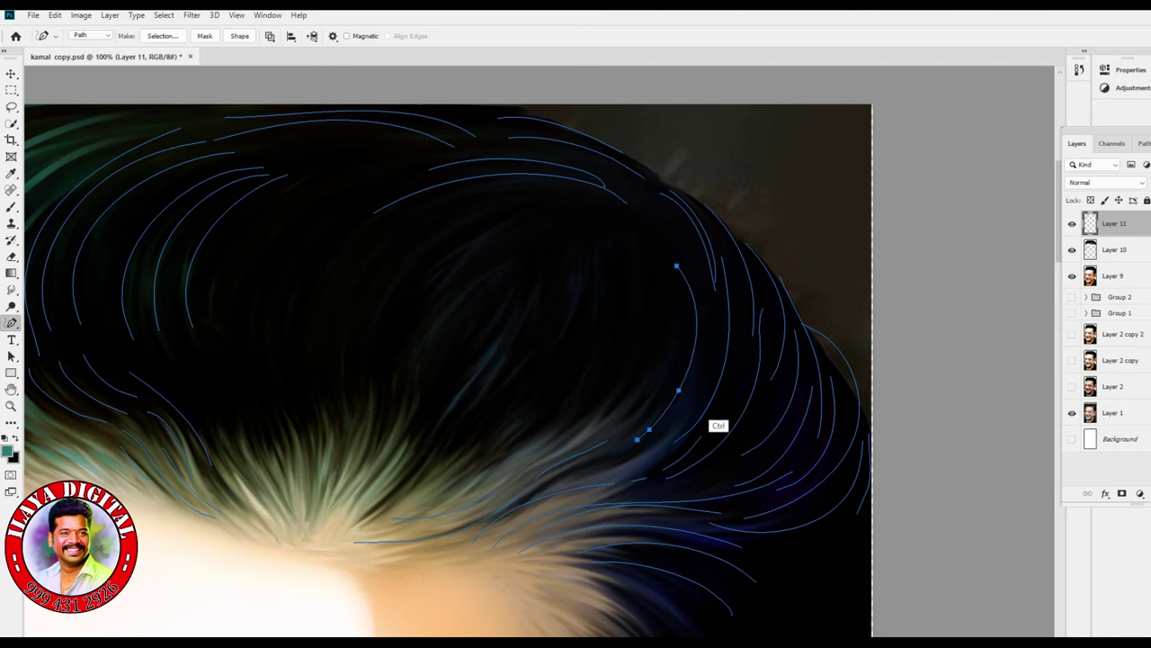
click(615, 473)
drag(693, 369, 702, 319)
click(587, 470)
drag(667, 429, 704, 391)
- Draw curved freeform paths through the dark centre of the hair and between the existing arcs on its left part
click(354, 370)
drag(402, 254, 436, 228)
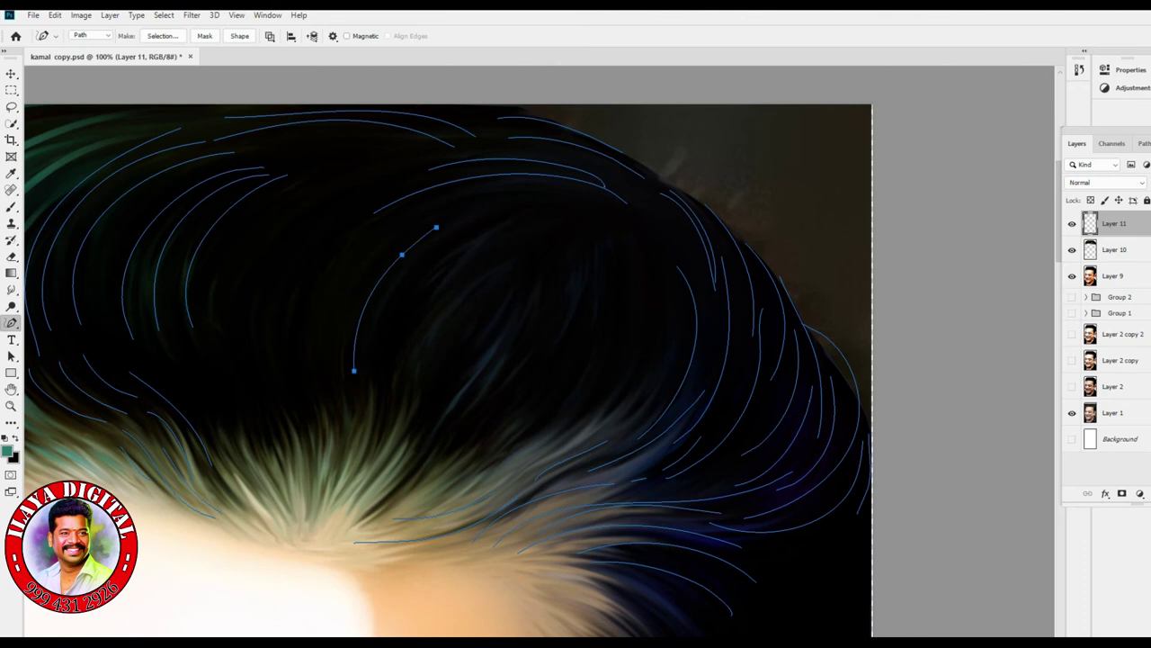
click(293, 384)
drag(282, 359, 291, 303)
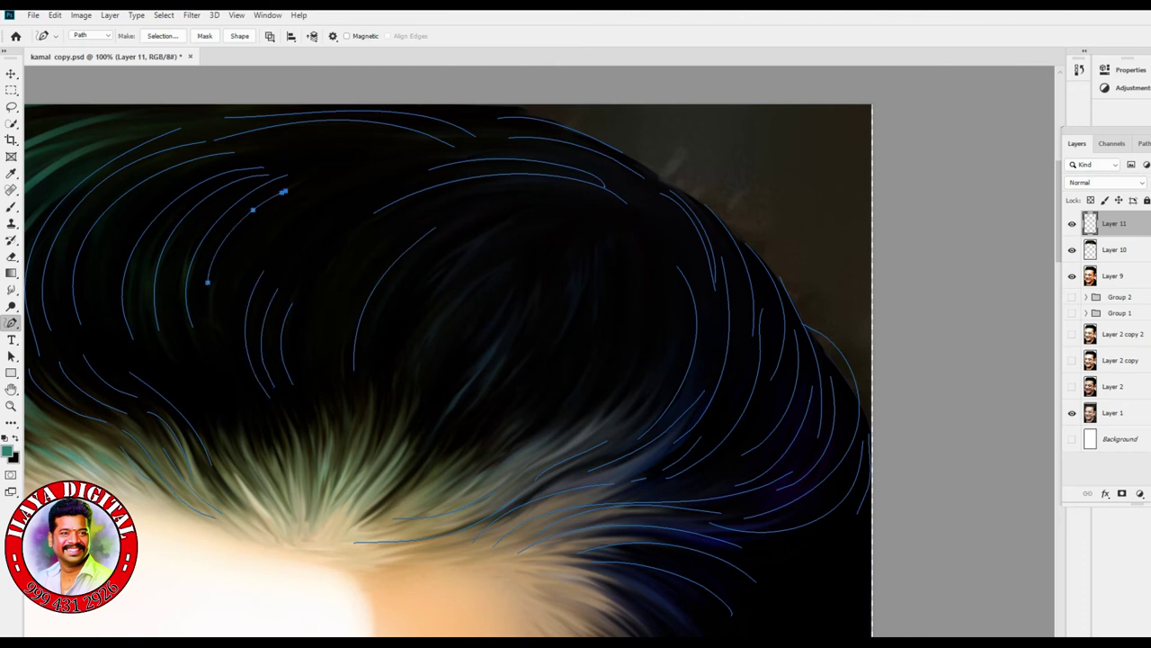
click(99, 284)
drag(154, 192, 186, 171)
- Draw short freeform paths fanning up from the front hairline peak through the green-blond strands
click(294, 548)
drag(247, 437, 237, 407)
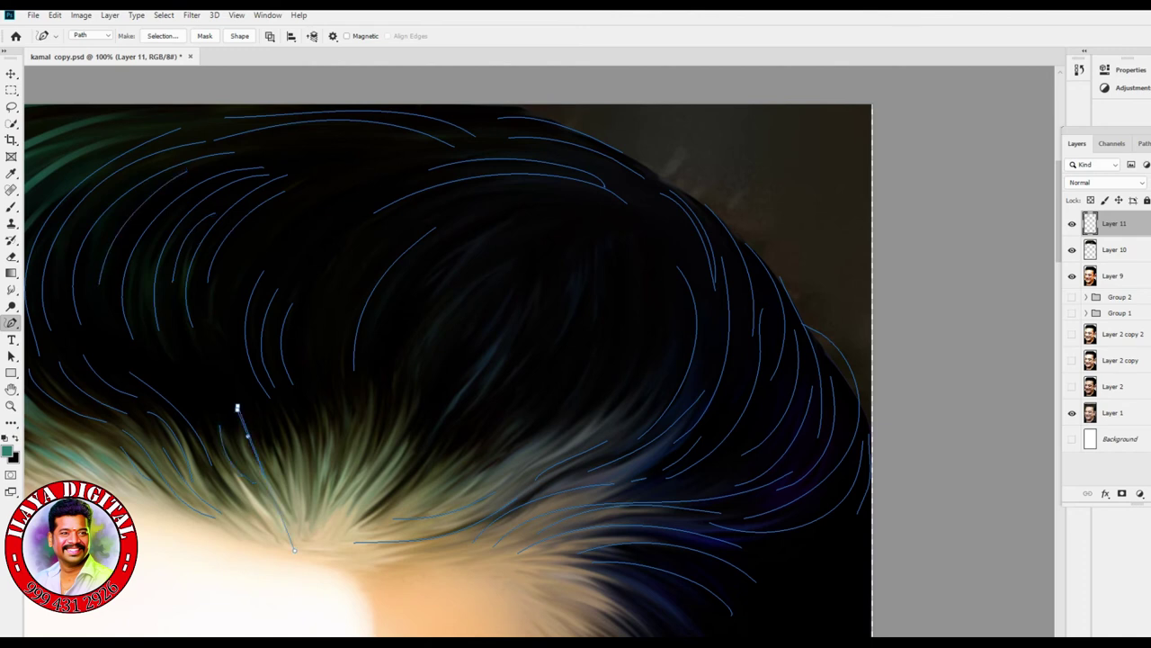
click(219, 425)
mouse_move(248, 477)
mouse_down()
mouse_move(316, 494)
mouse_move(297, 481)
mouse_up()
click(305, 393)
click(275, 421)
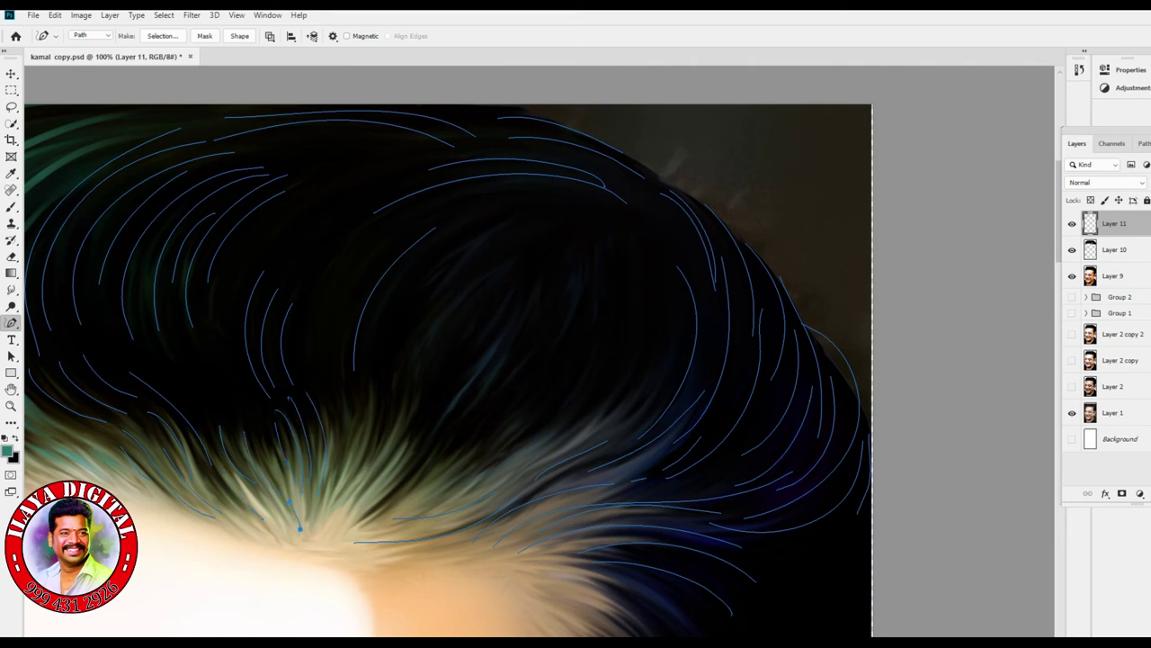
click(393, 385)
drag(377, 472, 350, 508)
drag(443, 495, 418, 508)
- Draw arched freeform paths across the upper middle of the hair, above and inside the central swirl
click(335, 328)
drag(469, 198, 487, 195)
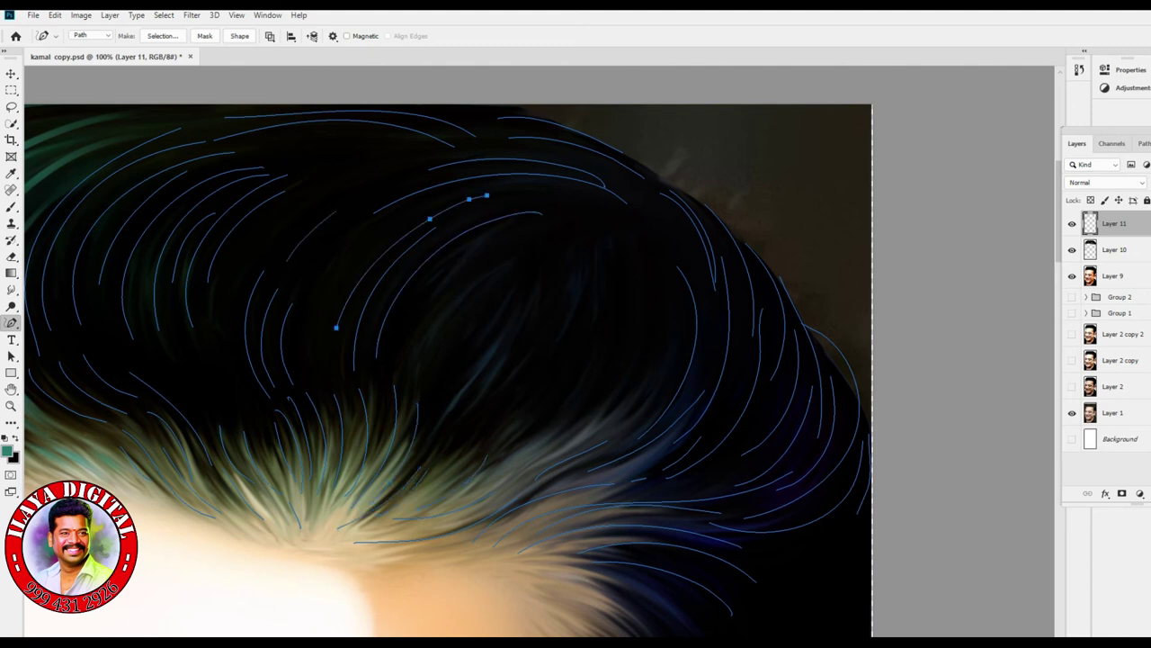
click(284, 227)
drag(411, 150, 433, 149)
click(417, 322)
drag(559, 224, 585, 221)
- Draw freeform paths curving down the right inner side of the central swirl toward the front strands
click(640, 224)
drag(664, 304, 659, 332)
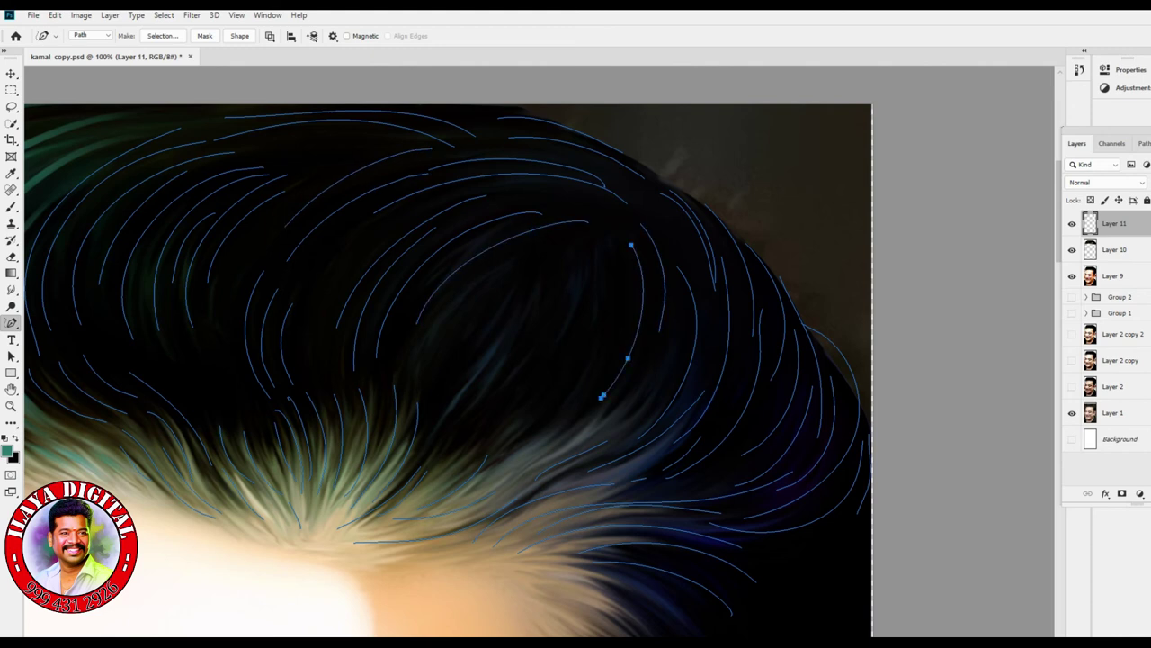
click(573, 260)
drag(565, 333, 551, 359)
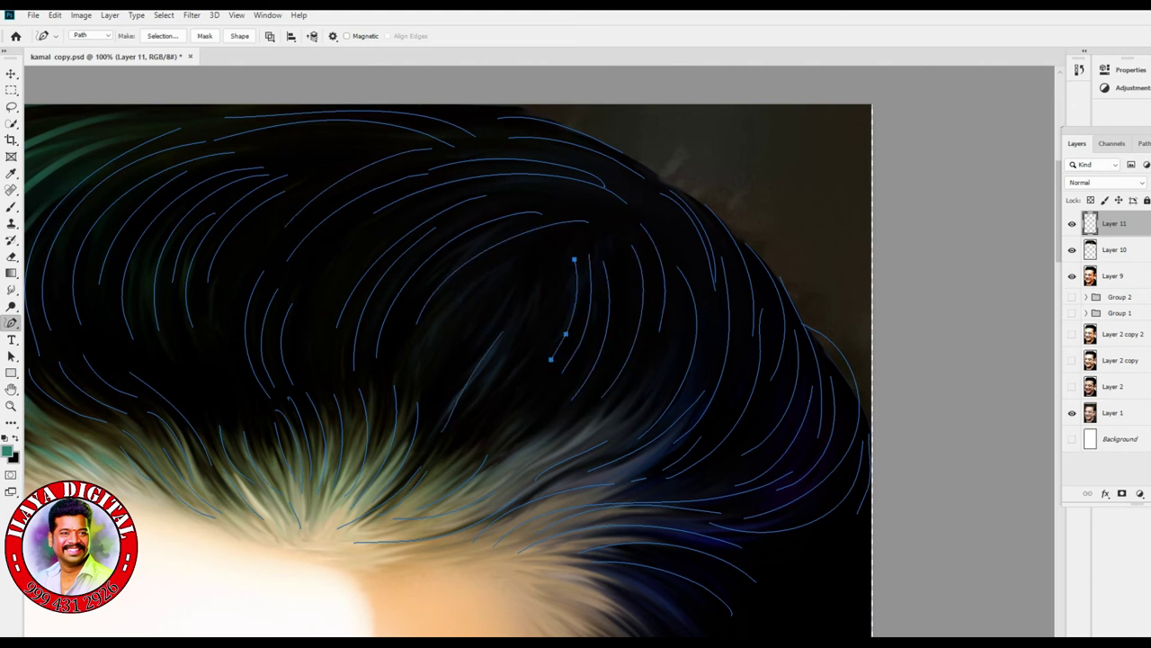
click(545, 276)
drag(491, 393, 475, 408)
click(471, 436)
drag(461, 452, 425, 501)
- Fill gaps with freeform paths beside the grey-blue strands, through the swirl, and across the dark upper-left hair
click(676, 328)
drag(604, 430, 564, 453)
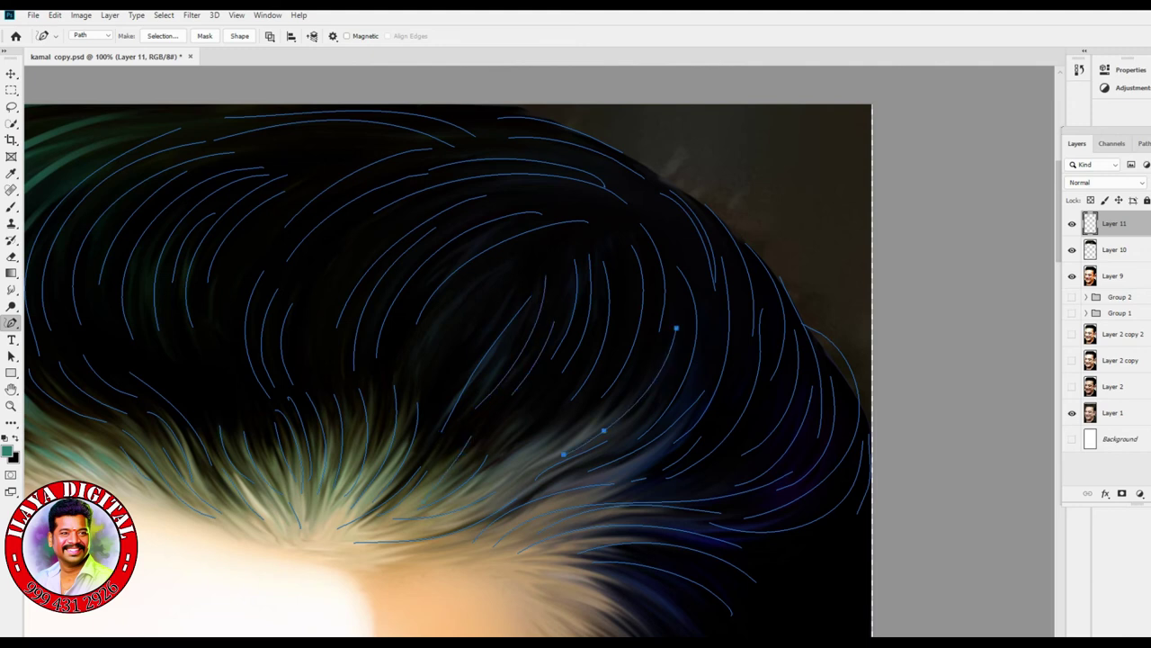
click(579, 244)
drag(444, 334, 413, 385)
click(414, 197)
drag(376, 215, 313, 314)
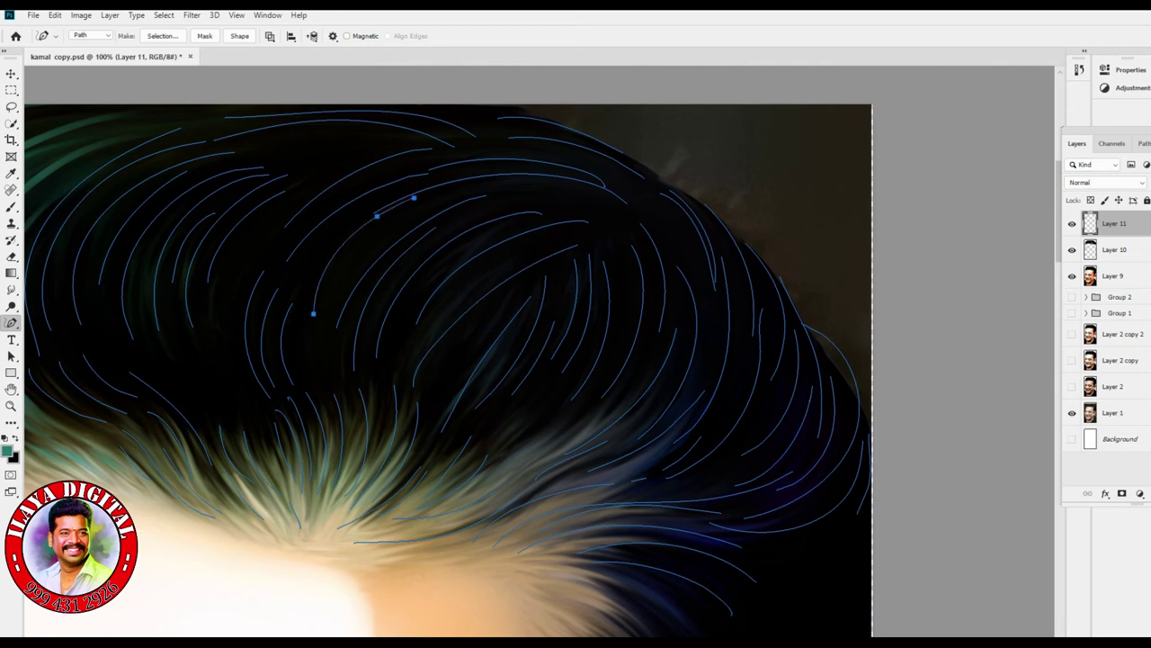
click(336, 131)
drag(271, 153, 241, 176)
- Draw freeform paths sweeping from the dark inner right side through the grey strands down to the front hairline
click(540, 445)
drag(477, 502, 454, 515)
click(612, 245)
drag(583, 421, 515, 469)
click(569, 461)
drag(448, 519, 387, 524)
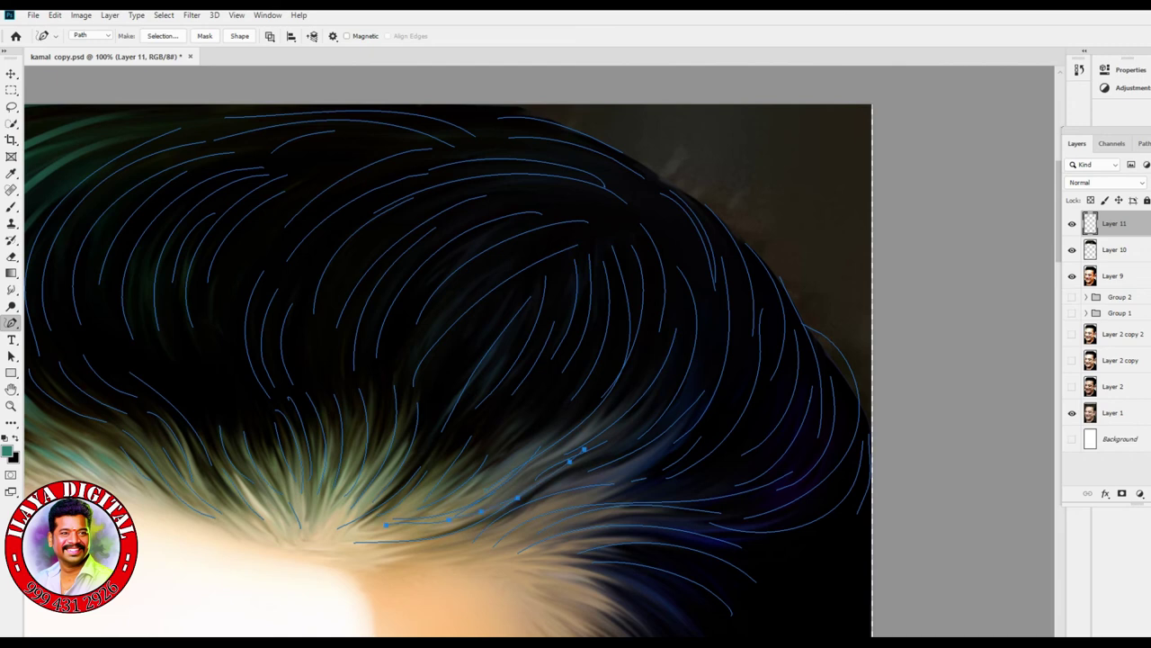
- Draw long freeform paths from the upper temple hairline curving down into the dark side hair
click(261, 219)
drag(254, 411, 263, 424)
mouse_move(449, 467)
mouse_down()
mouse_move(432, 216)
mouse_move(423, 279)
mouse_up()
click(599, 404)
drag(707, 540, 757, 576)
click(728, 398)
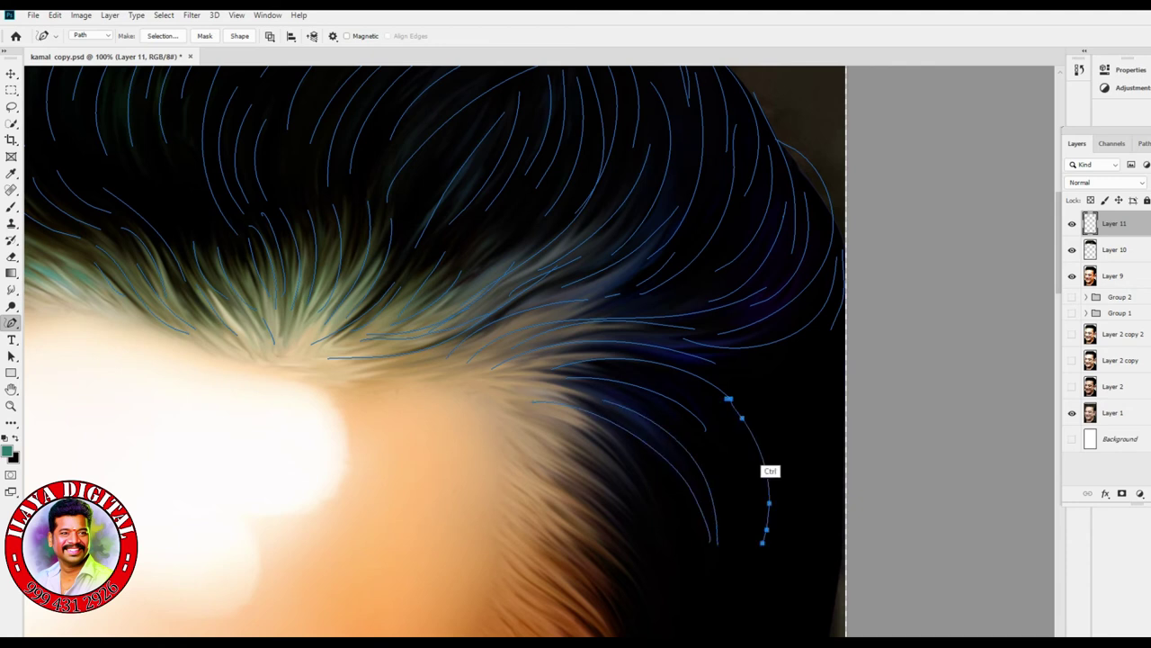
click(754, 368)
mouse_move(804, 449)
mouse_down()
mouse_move(804, 491)
mouse_move(775, 387)
mouse_up()
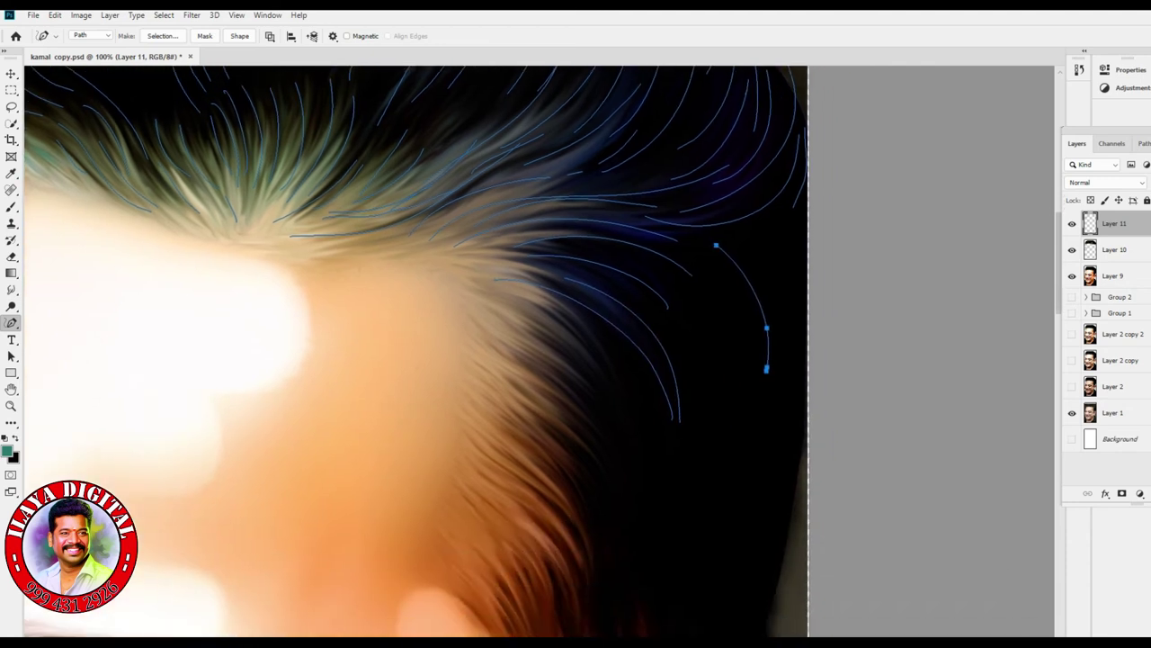
- Draw freeform paths following the brown strands down the temple hairline into the dark side hair
click(520, 295)
drag(648, 420, 611, 487)
click(507, 361)
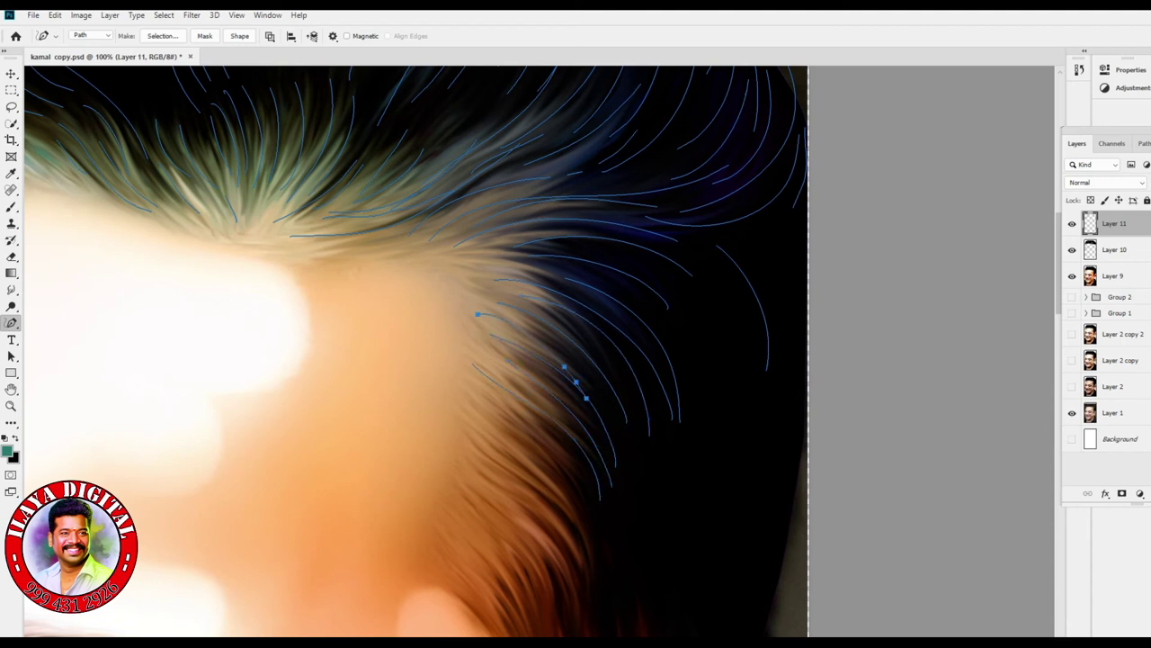
click(507, 434)
drag(587, 517, 600, 560)
click(483, 470)
drag(543, 516, 563, 550)
scroll(414, 351, down, 5)
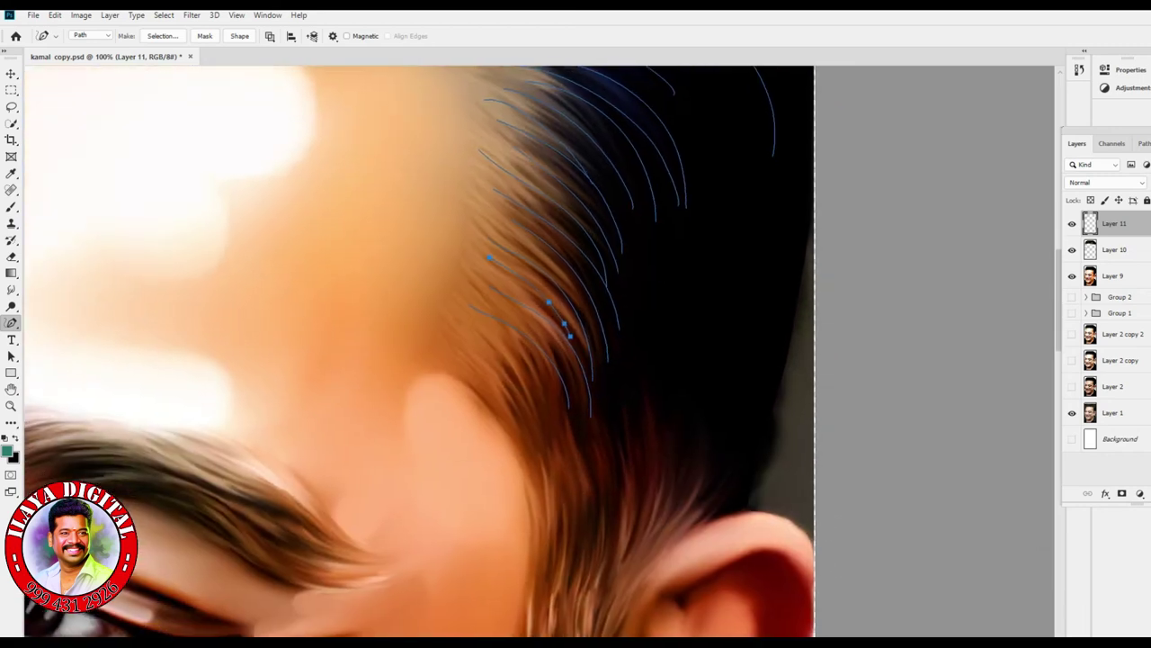
- Draw long curved freeform paths down the dark side hair toward the top of the ear
click(642, 302)
drag(670, 450, 676, 490)
click(693, 334)
mouse_move(711, 453)
mouse_down()
mouse_move(702, 488)
mouse_move(719, 500)
mouse_up()
click(731, 378)
click(743, 343)
mouse_move(747, 454)
mouse_down()
mouse_move(718, 513)
mouse_move(664, 518)
mouse_up()
click(654, 415)
click(627, 391)
drag(642, 474, 635, 509)
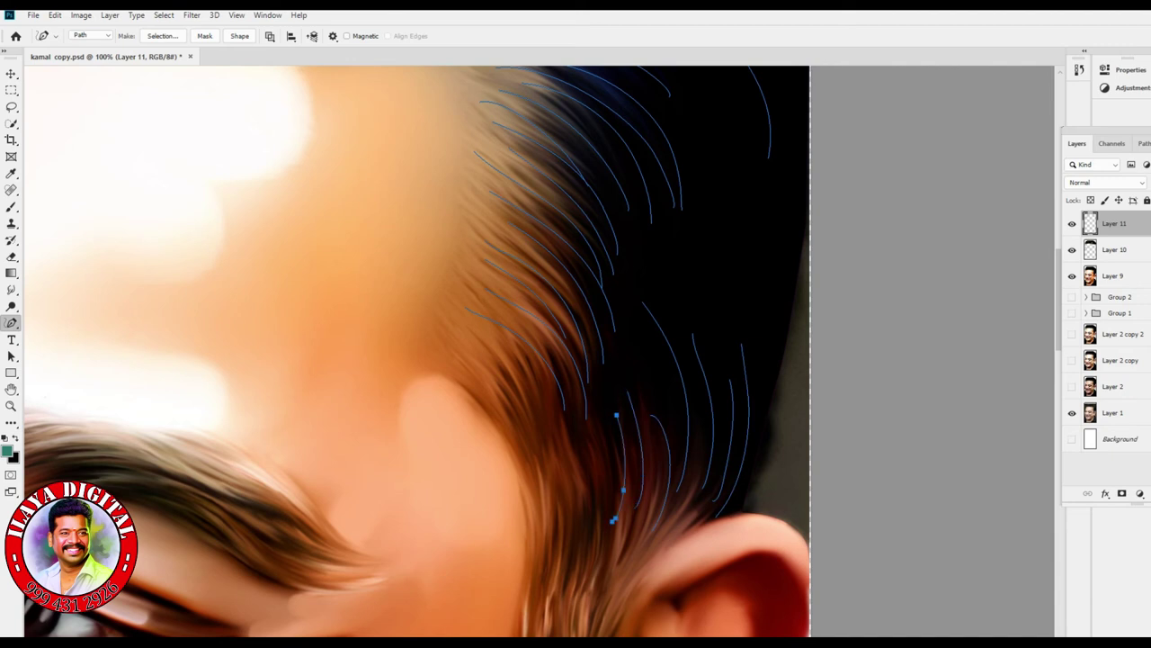
click(636, 353)
drag(670, 405, 674, 423)
- Draw short freeform paths along the lower temple hairline and down into the front of the sideburn
click(479, 355)
drag(528, 398, 516, 466)
click(449, 378)
scroll(414, 351, down, 3)
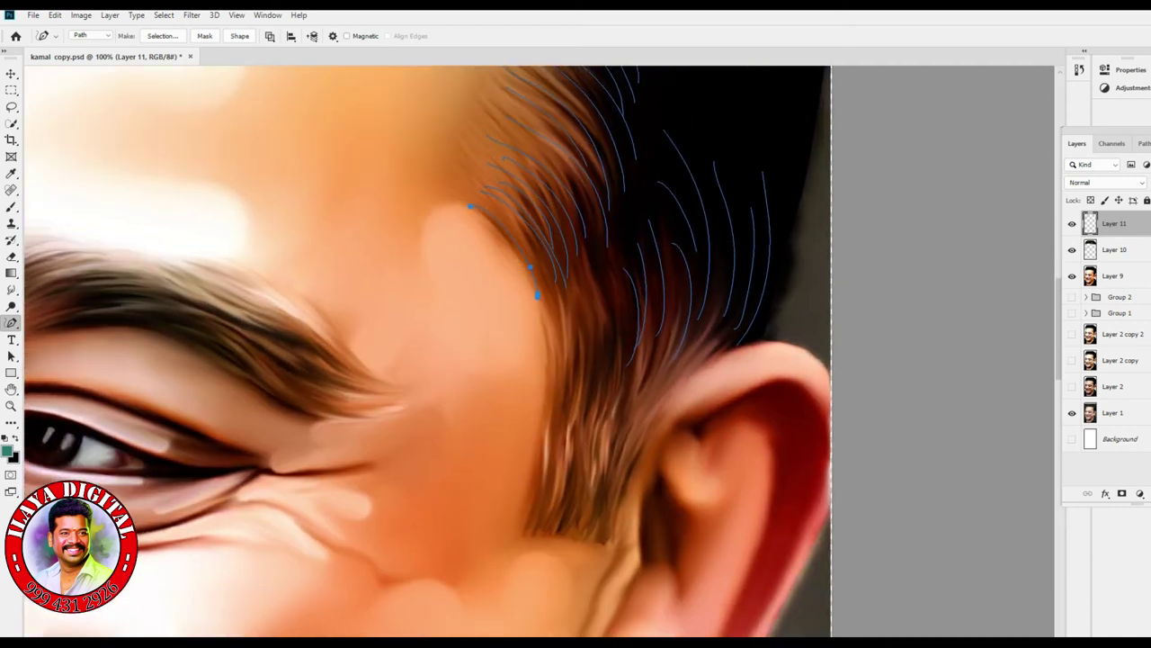
click(608, 279)
mouse_move(617, 302)
mouse_down()
mouse_move(625, 366)
mouse_move(561, 395)
mouse_up()
click(557, 309)
click(552, 436)
mouse_move(557, 485)
mouse_down()
mouse_move(554, 507)
mouse_move(594, 505)
mouse_move(546, 502)
mouse_up()
- Add short freeform paths through the sideburn and the reddish strands in front of the ear
click(597, 435)
click(556, 440)
click(594, 516)
click(594, 533)
click(675, 301)
drag(664, 347, 657, 362)
click(543, 314)
click(550, 384)
click(549, 408)
- Draw a freeform path down the hair's outer edge above the ear and add short paths along the temple hairline
click(783, 167)
click(791, 262)
click(784, 293)
click(778, 310)
drag(778, 309, 707, 589)
click(419, 487)
click(462, 534)
click(472, 556)
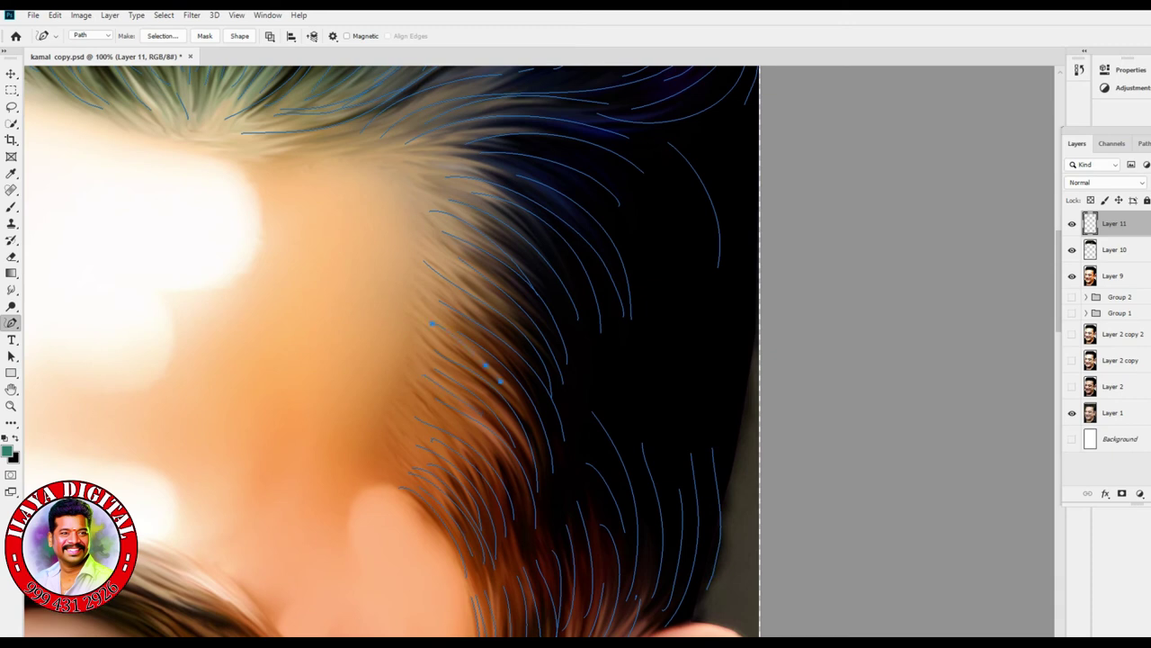
click(432, 245)
click(469, 268)
- Fill the empty dark side hair between the temple and outer edge with long freeform paths
click(736, 249)
click(745, 284)
click(750, 362)
click(736, 408)
click(619, 345)
click(647, 395)
click(650, 416)
drag(650, 416, 686, 452)
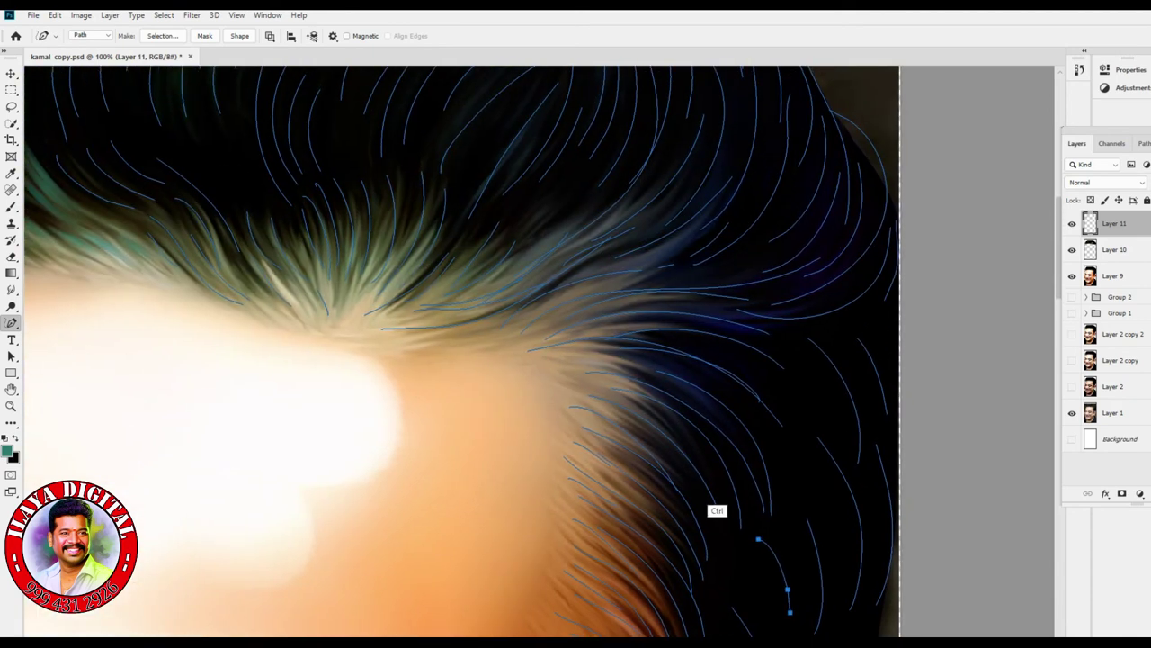
key(ctrl+minus)
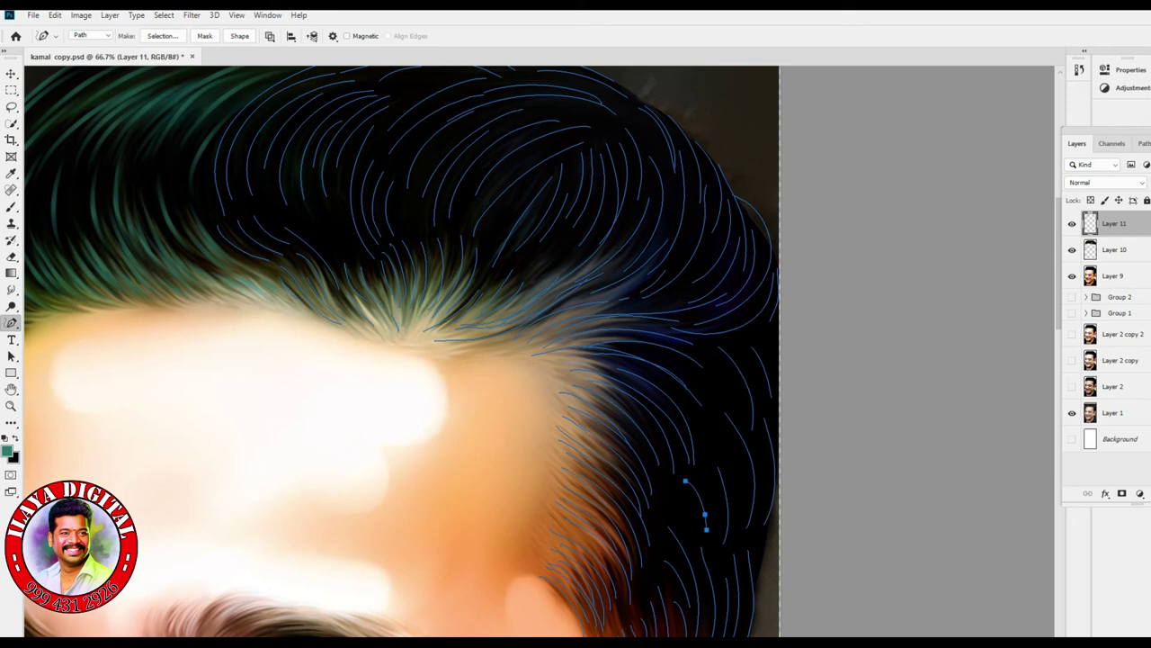
- Try placing a multi-point test path across the forehead with the Pen Tool
right_click(12, 322)
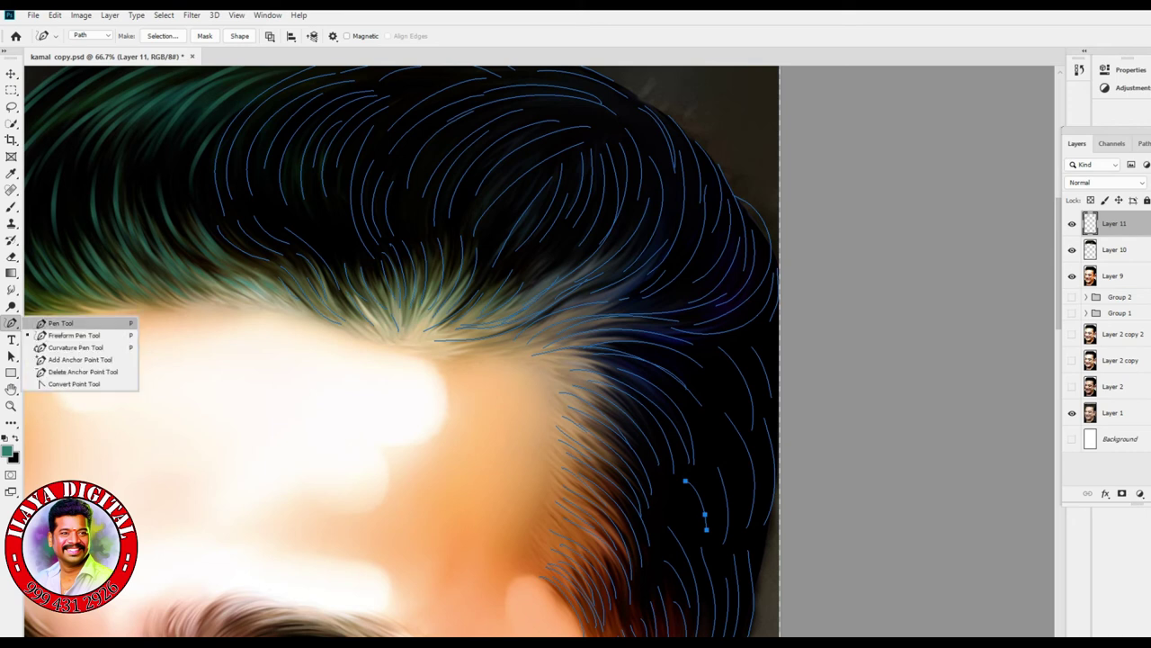
click(60, 322)
click(217, 304)
click(195, 368)
click(233, 465)
click(281, 465)
click(340, 449)
drag(411, 457, 424, 540)
click(382, 581)
click(343, 565)
- Undo all points of the Pen Tool test path on the forehead
key(ctrl+z)
key(ctrl+z)
key(ctrl+z)
key(ctrl+z)
key(ctrl+z)
key(ctrl+z)
key(ctrl+z)
key(ctrl+z)
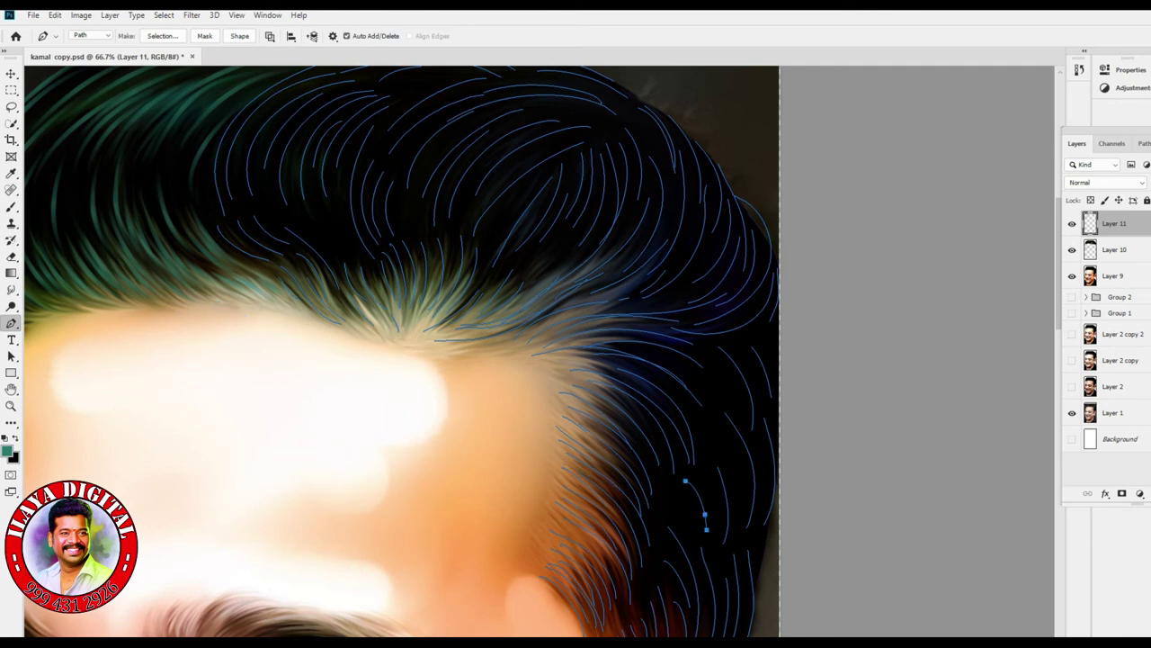
key(Escape)
- Switch back to the Freeform Pen Tool and try several loose test curves across the forehead
right_click(10, 322)
click(67, 334)
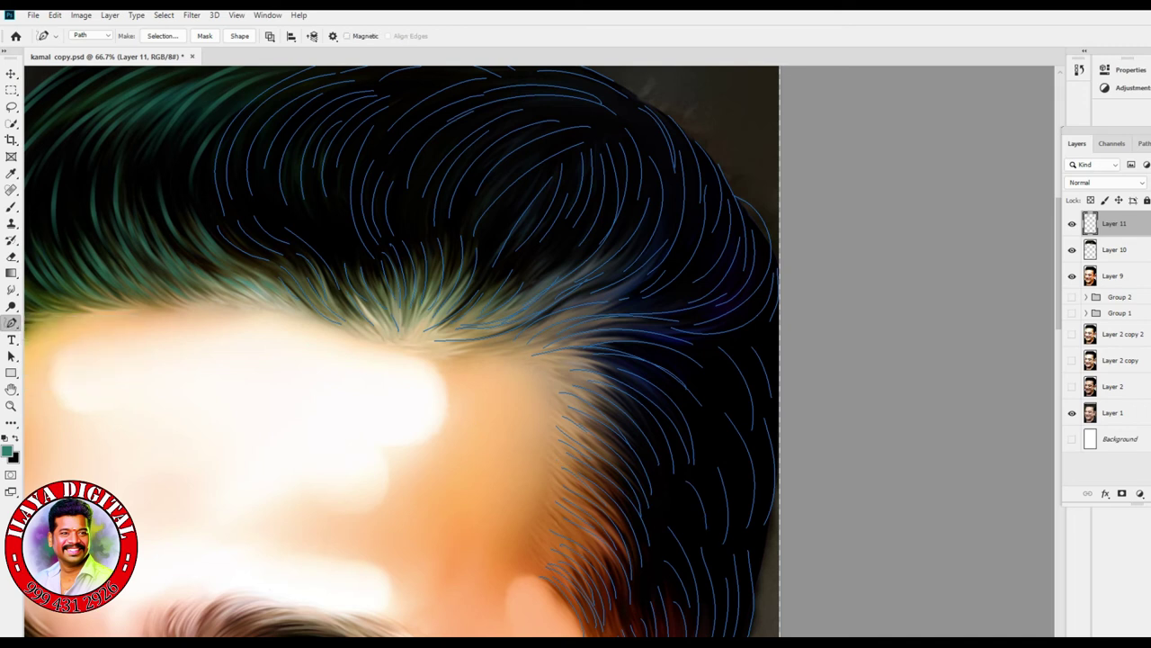
drag(145, 306, 259, 397)
drag(243, 304, 335, 402)
drag(318, 363, 379, 413)
drag(370, 385, 440, 437)
drag(341, 452, 399, 486)
mouse_move(380, 486)
mouse_down()
mouse_move(400, 508)
mouse_move(388, 526)
mouse_up()
drag(83, 378, 110, 406)
mouse_move(118, 427)
mouse_down()
mouse_move(178, 459)
mouse_move(277, 471)
mouse_up()
drag(277, 479, 291, 484)
- Undo all the freeform test curves on the forehead
key(ctrl+z)
key(ctrl+z)
key(ctrl+z)
key(ctrl+z)
key(ctrl+z)
key(ctrl+z)
key(ctrl+z)
key(ctrl+z)
key(ctrl+z)
key(ctrl+z)
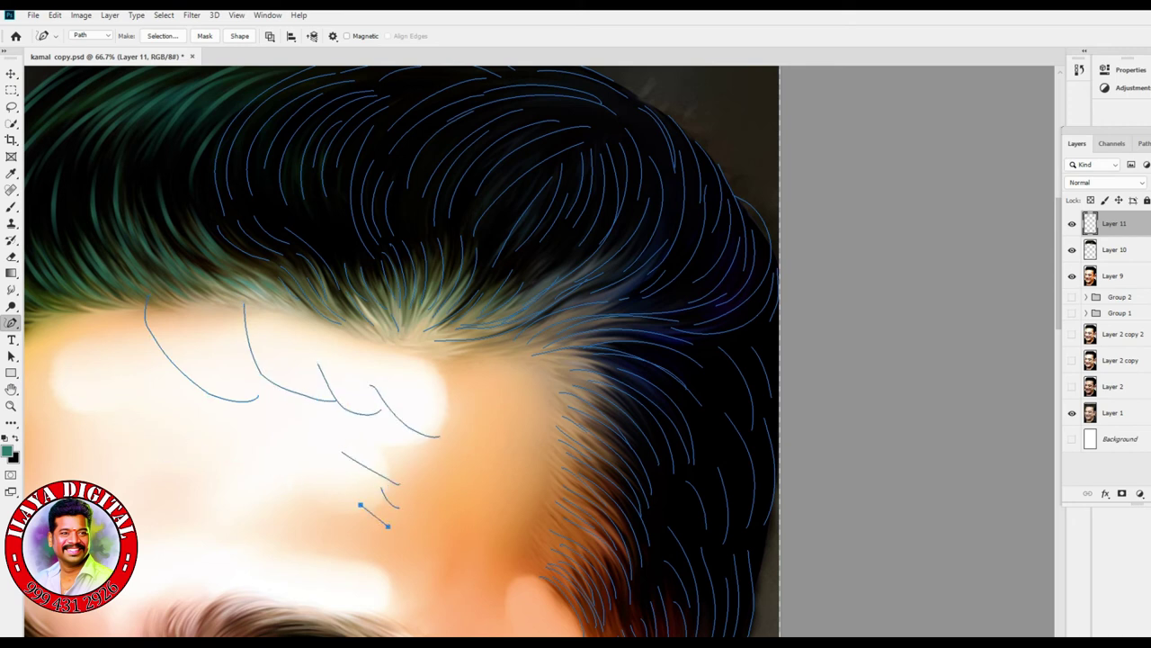
key(ctrl+z)
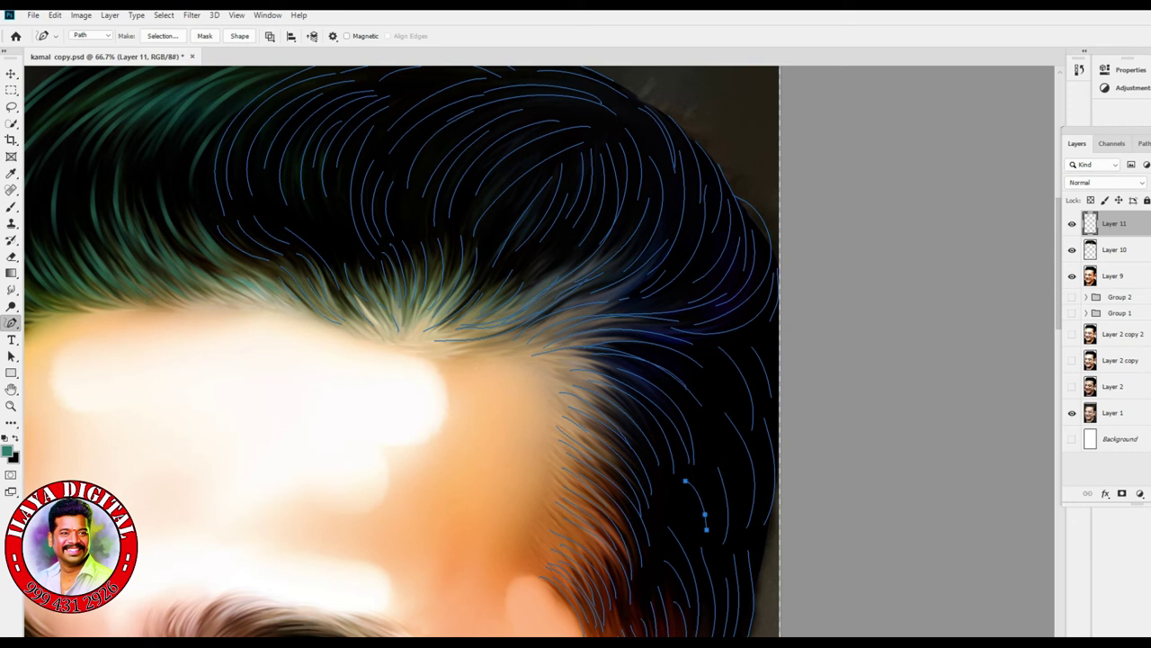
- Undo the last strand curve and stroke the remaining hair paths on Layer 11, clearing the path display
right_click(555, 386)
key(Escape)
key(ctrl+z)
right_click(742, 107)
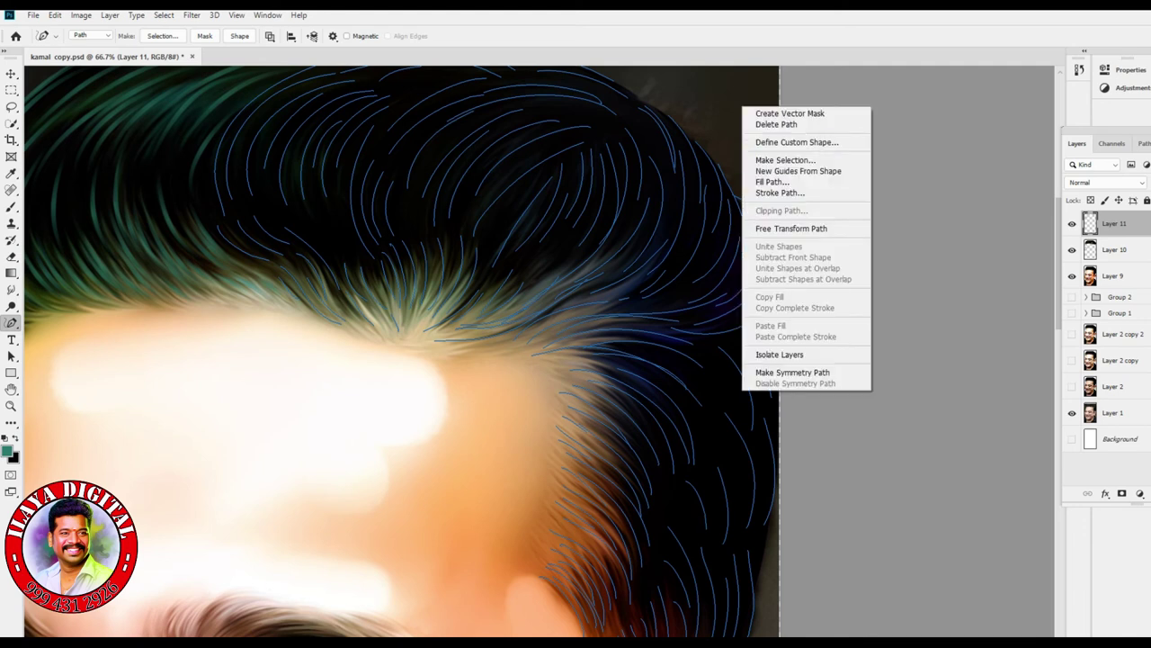
click(779, 192)
key(Return)
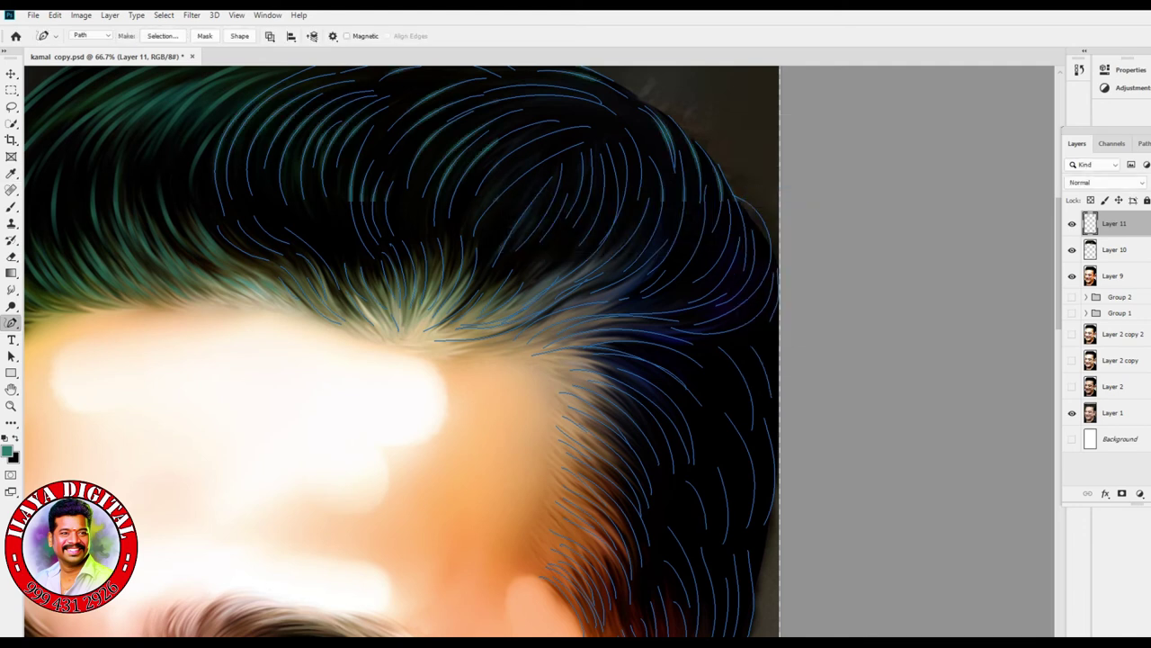
key(Escape)
- Duplicate Layer 11 and shift the copy right and down with Free Transform to X 1149.50 px, Y 889.00 px
key(ctrl+minus)
key(ctrl+plus)
scroll(540, 360, up, 2)
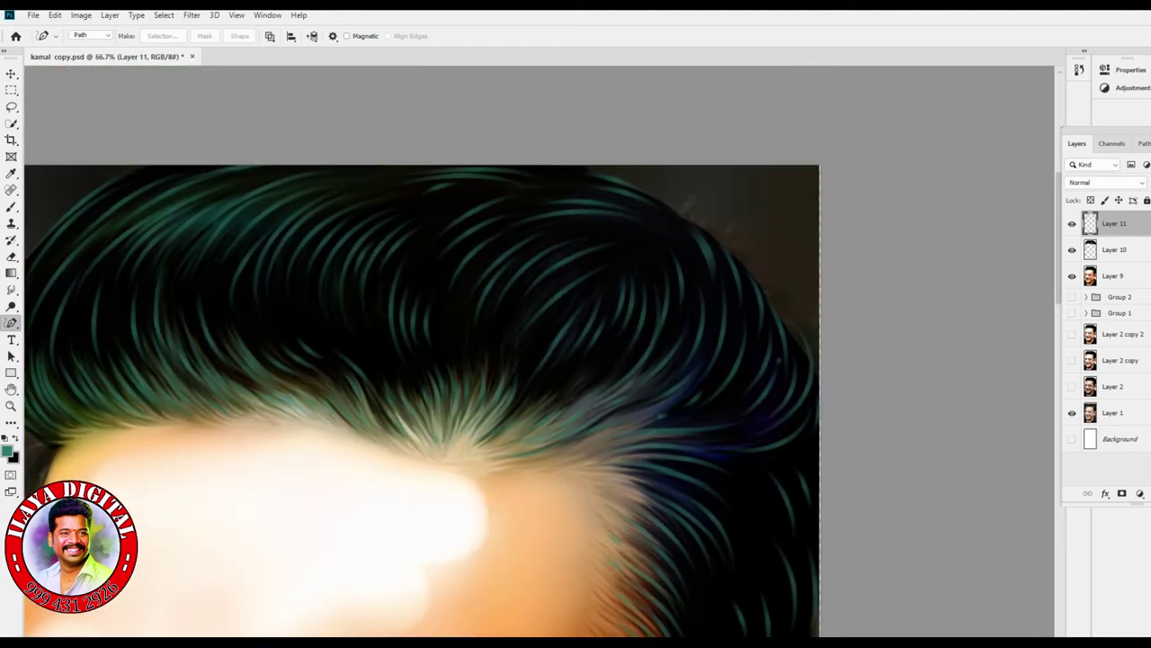
scroll(539, 360, down, 1)
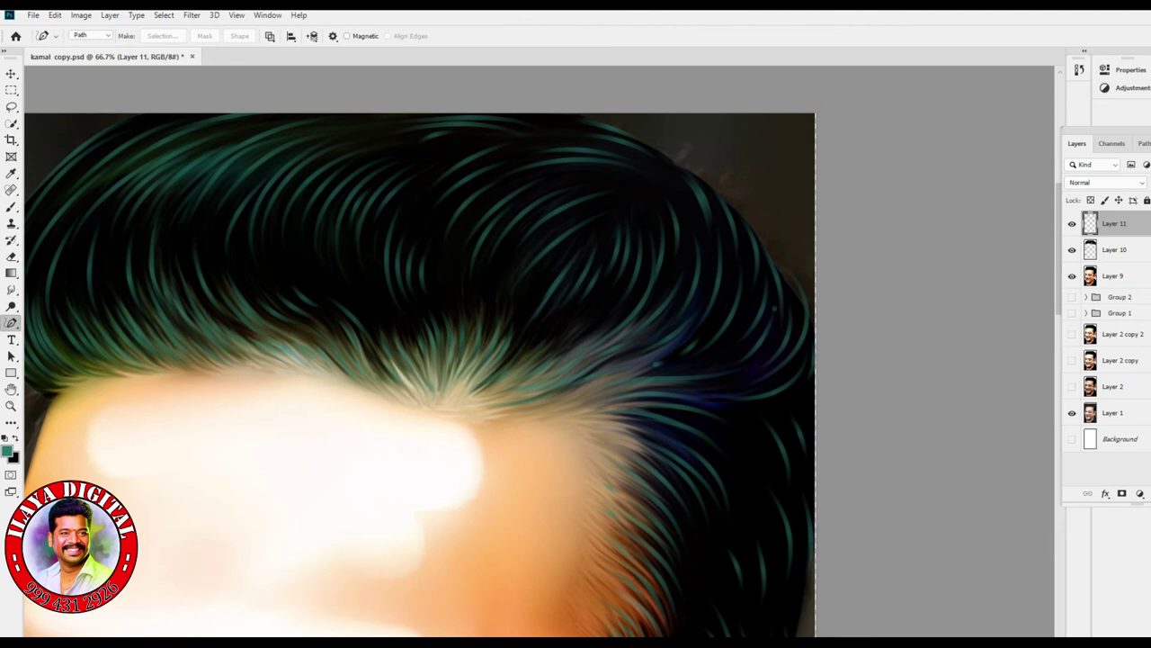
key(ctrl+minus)
scroll(412, 350, down, 2)
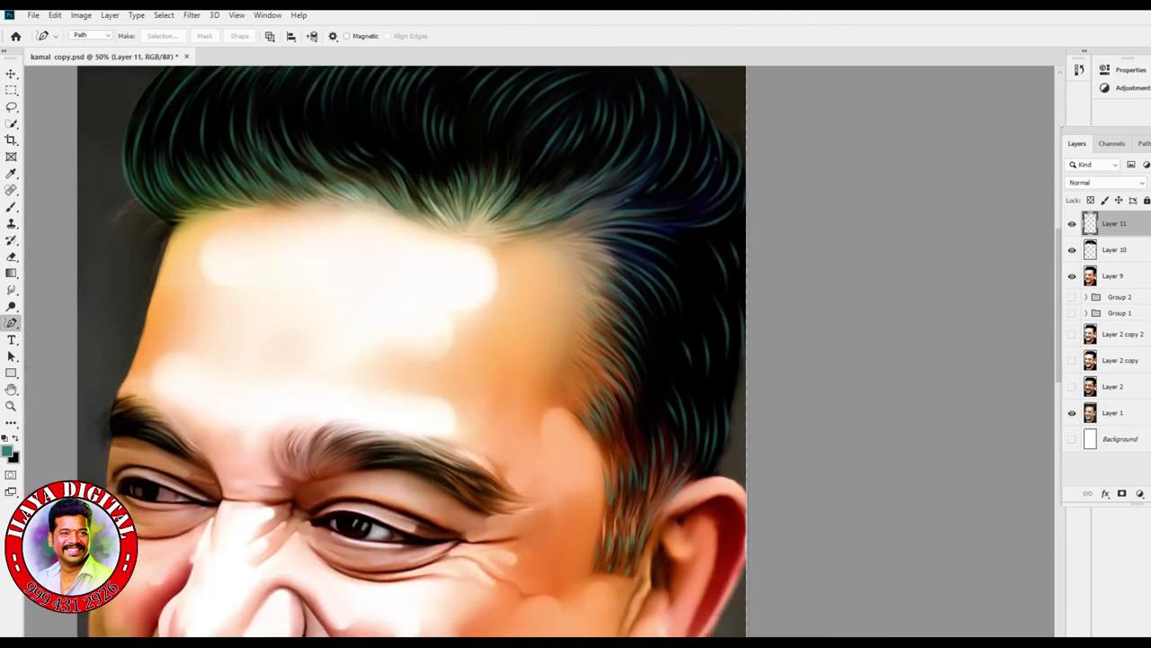
scroll(412, 351, up, 1)
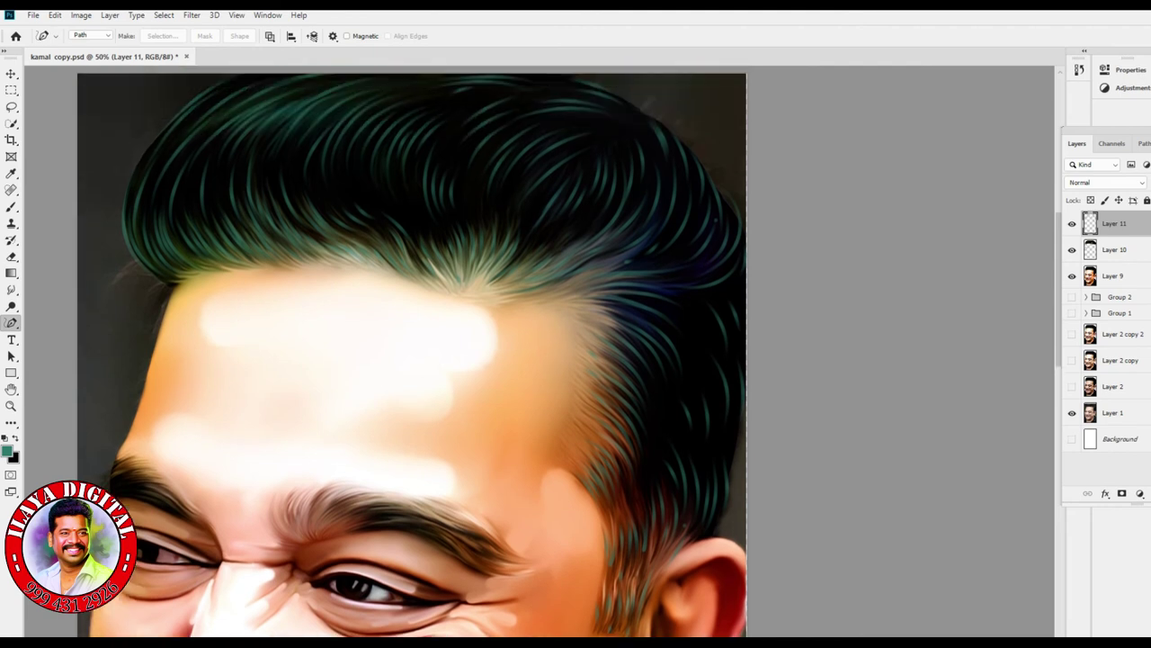
key(ctrl+j)
key(ctrl+t)
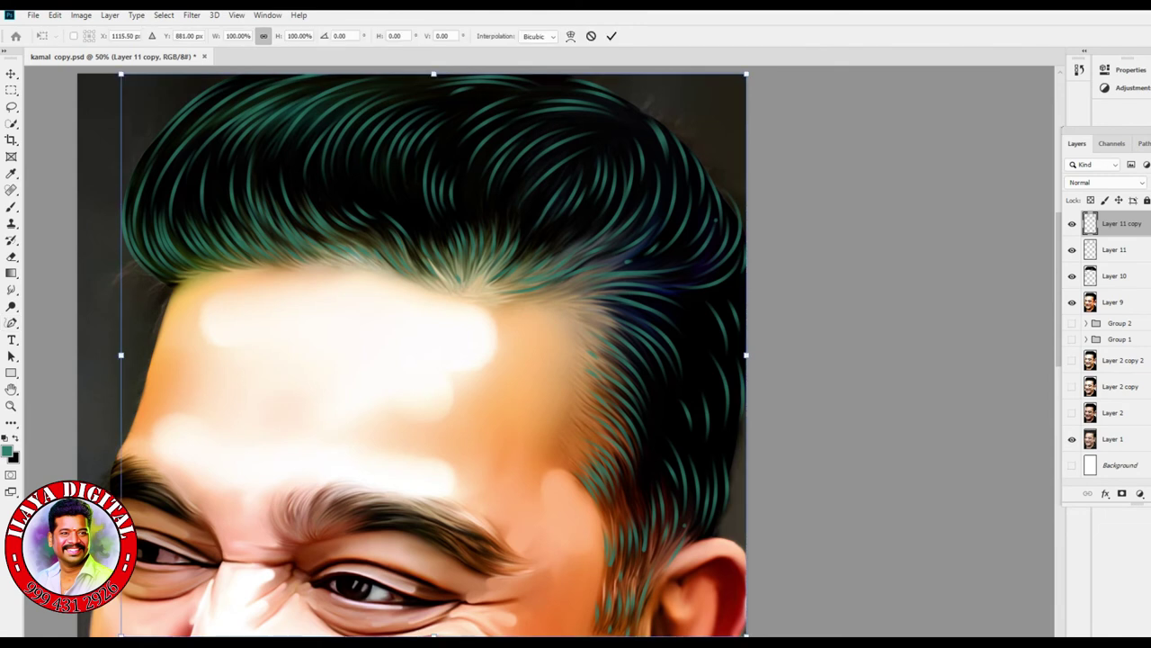
key(Right)
key(Right)
key(Right)
key(Right)
key(Right)
key(Right)
key(Right)
key(Right)
key(Right)
key(Right)
key(Right)
key(Right)
key(Right)
key(Right)
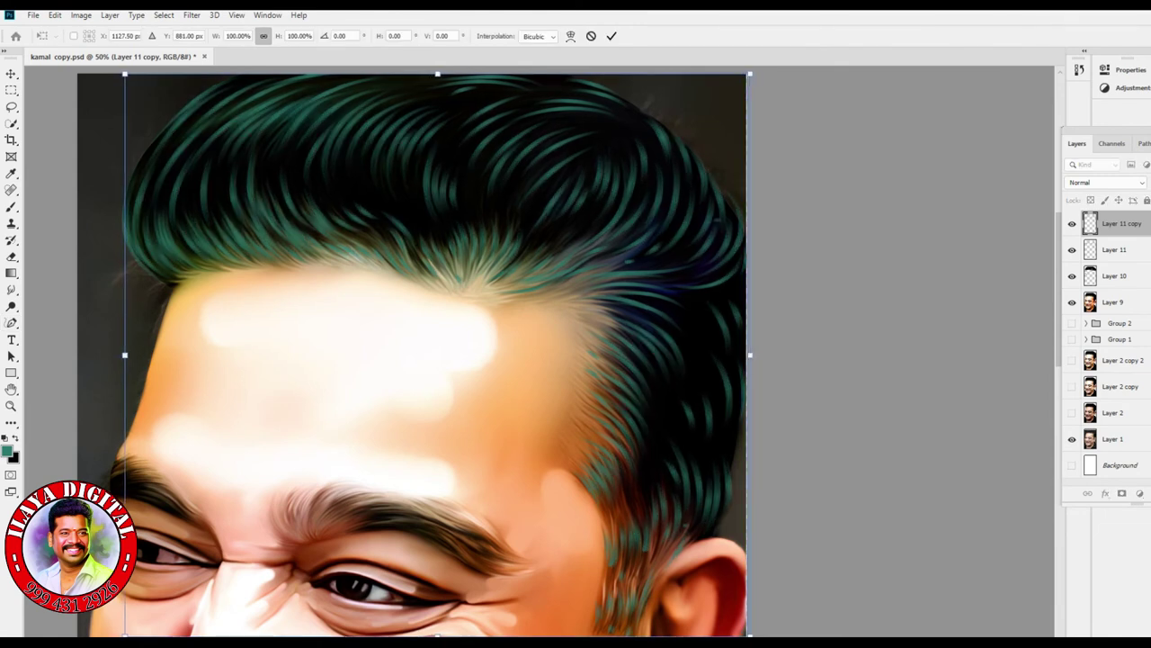
key(Down)
key(Down)
key(Down)
key(Down)
key(Down)
key(Down)
key(Down)
key(Down)
key(Right)
key(Right)
key(Right)
key(Right)
key(Right)
key(Right)
key(Right)
key(Right)
key(Right)
key(Right)
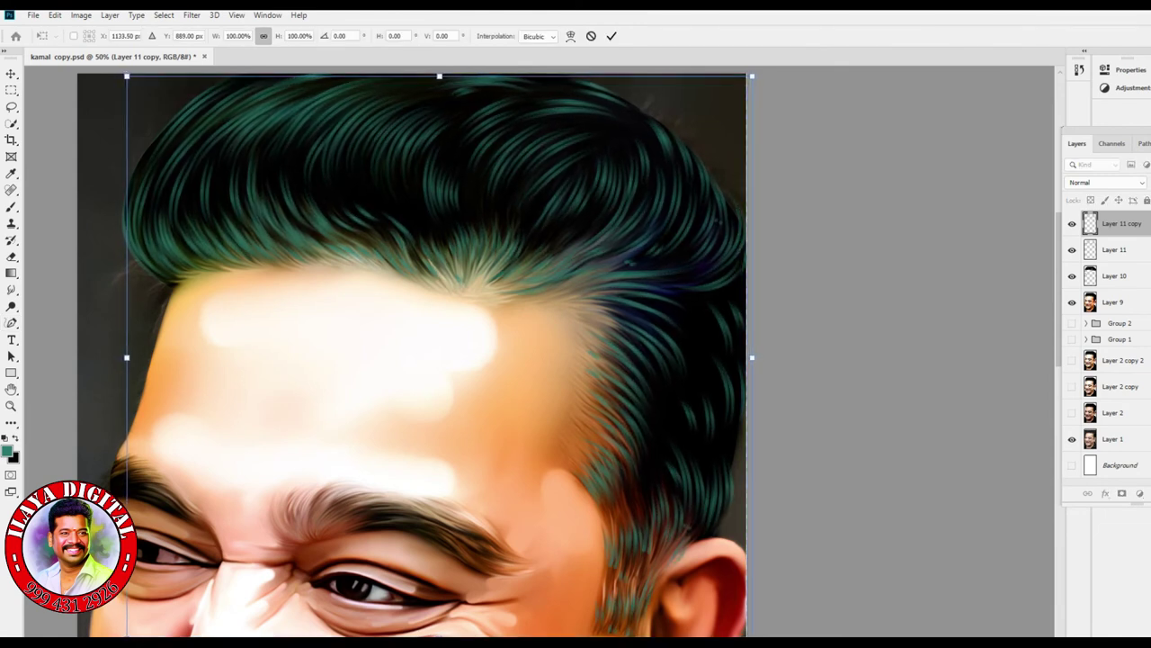
key(Right)
key(Right)
key(Right)
key(Right)
key(Right)
key(Right)
key(Right)
key(Right)
key(Right)
key(Right)
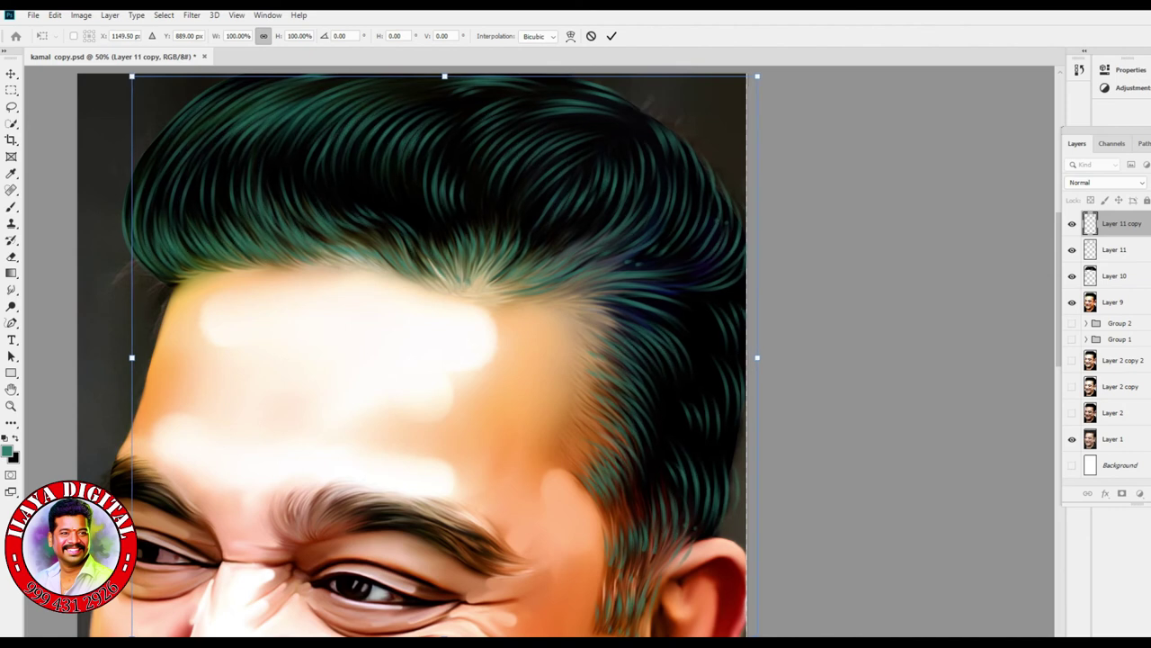
- Nudge the strand copy back left and up to about X 1139.50 px, Y 877.00 px and apply the transform
key(Left)
key(Left)
key(Left)
key(Left)
key(Left)
key(Left)
key(Up)
key(Up)
key(Up)
key(Up)
key(Up)
key(Up)
key(Up)
key(Up)
key(Up)
key(Up)
key(Left)
key(Left)
key(Left)
key(Left)
key(Up)
key(Up)
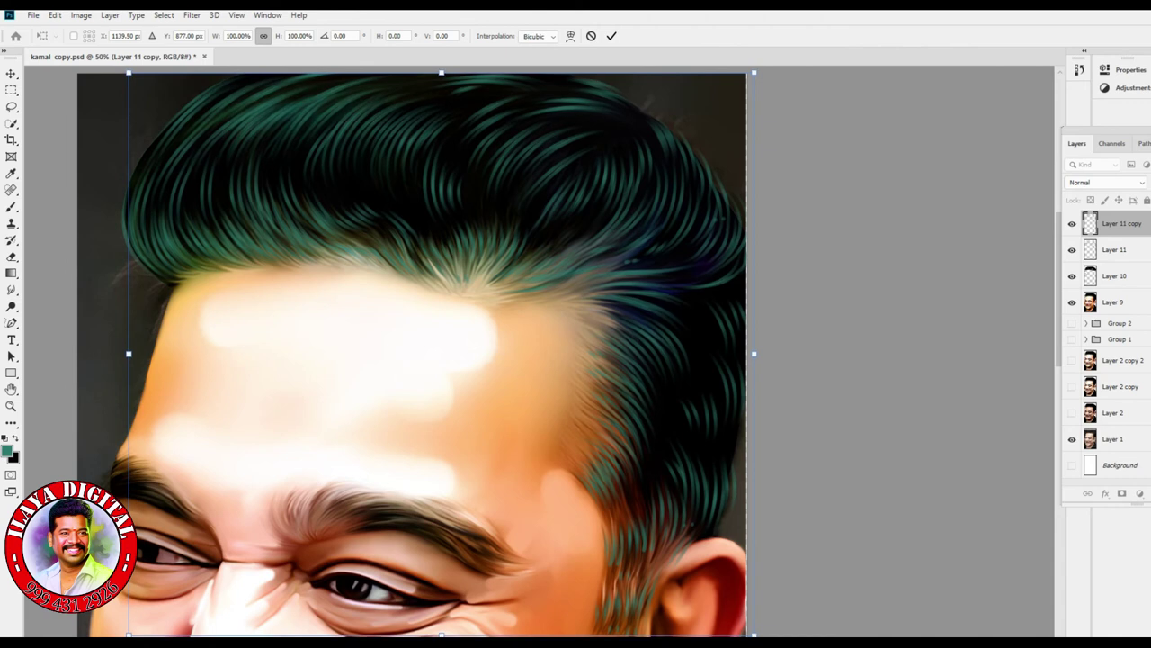
key(Right)
key(Right)
key(Left)
key(Left)
key(Down)
key(Down)
key(p)
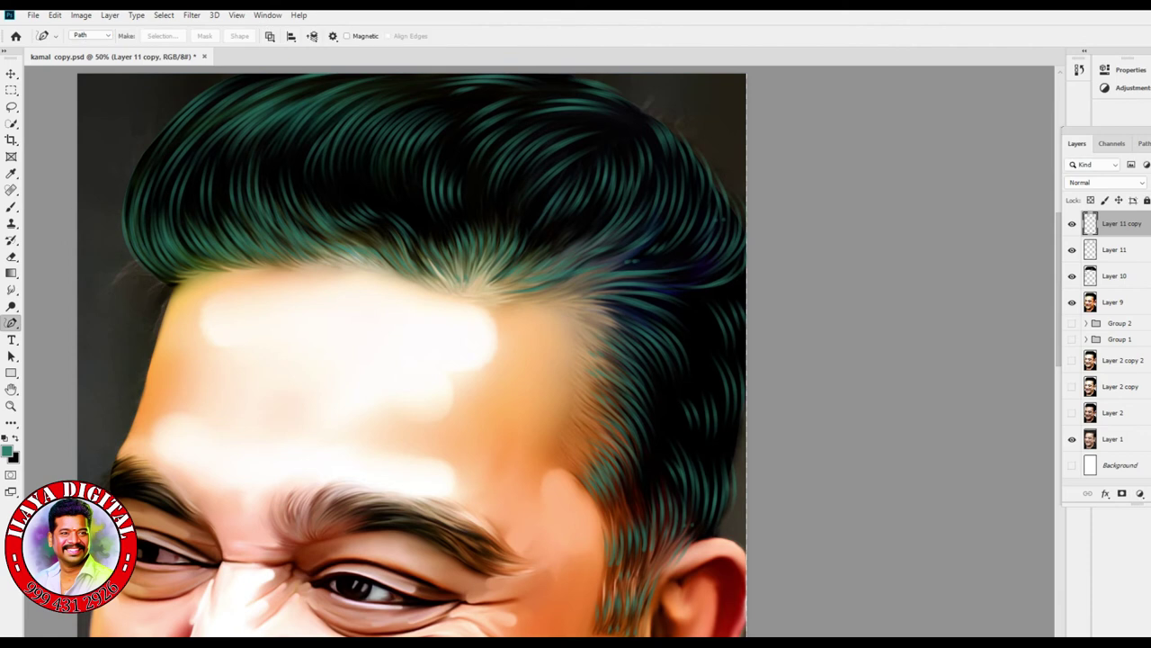
- Softly erase over the side and upper hair strands on Layer 11 copy with a size 200 Eraser at 16% flow
key(e)
click(320, 36)
drag(320, 51, 305, 51)
key(bracketright)
key(bracketright)
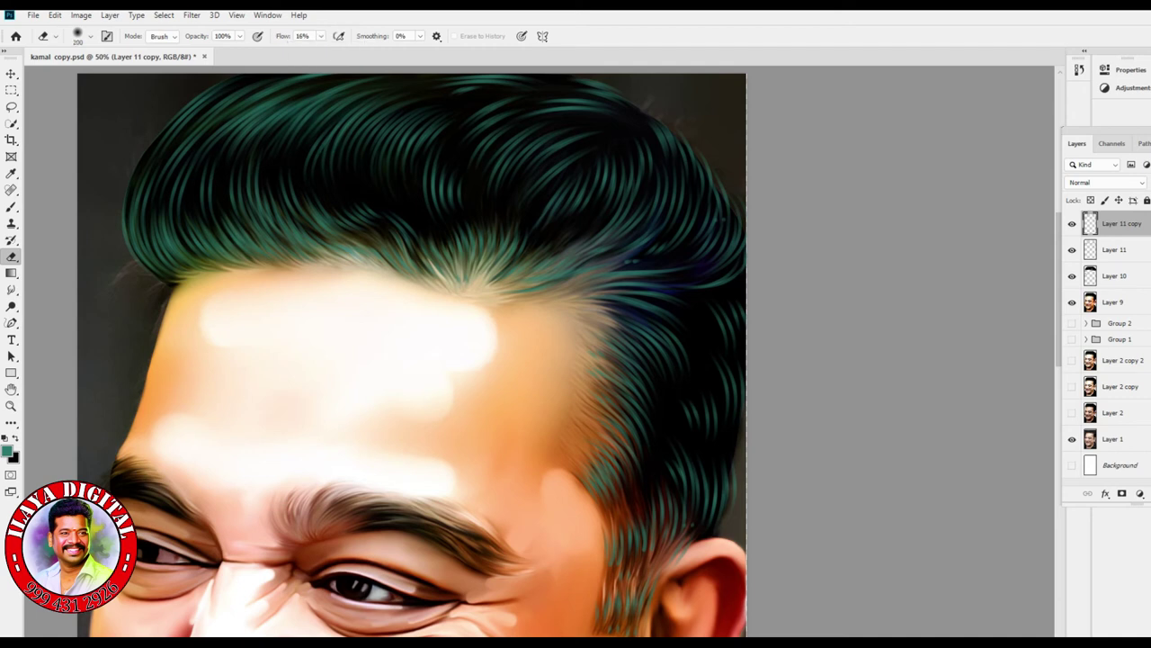
drag(626, 398, 642, 432)
mouse_move(689, 464)
mouse_down()
mouse_move(693, 489)
mouse_move(721, 513)
mouse_up()
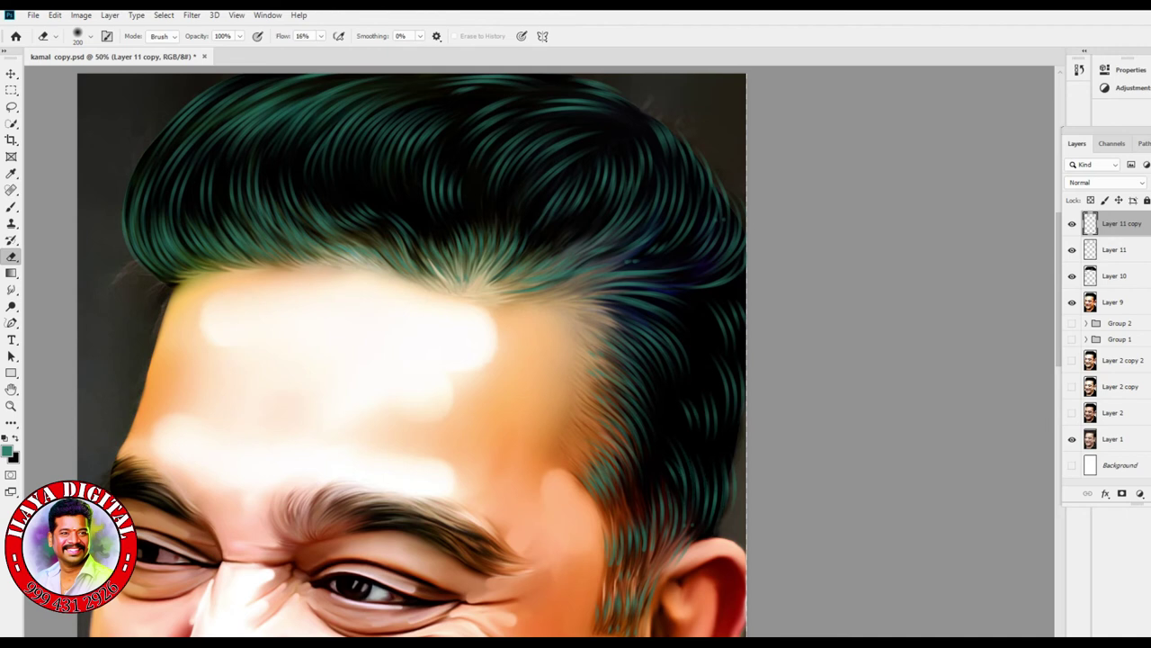
drag(711, 209, 716, 243)
drag(665, 126, 690, 166)
- Examine the doubled hair highlights, hairline, sideburn and full portrait at several zoom levels
drag(90, 56, 307, 22)
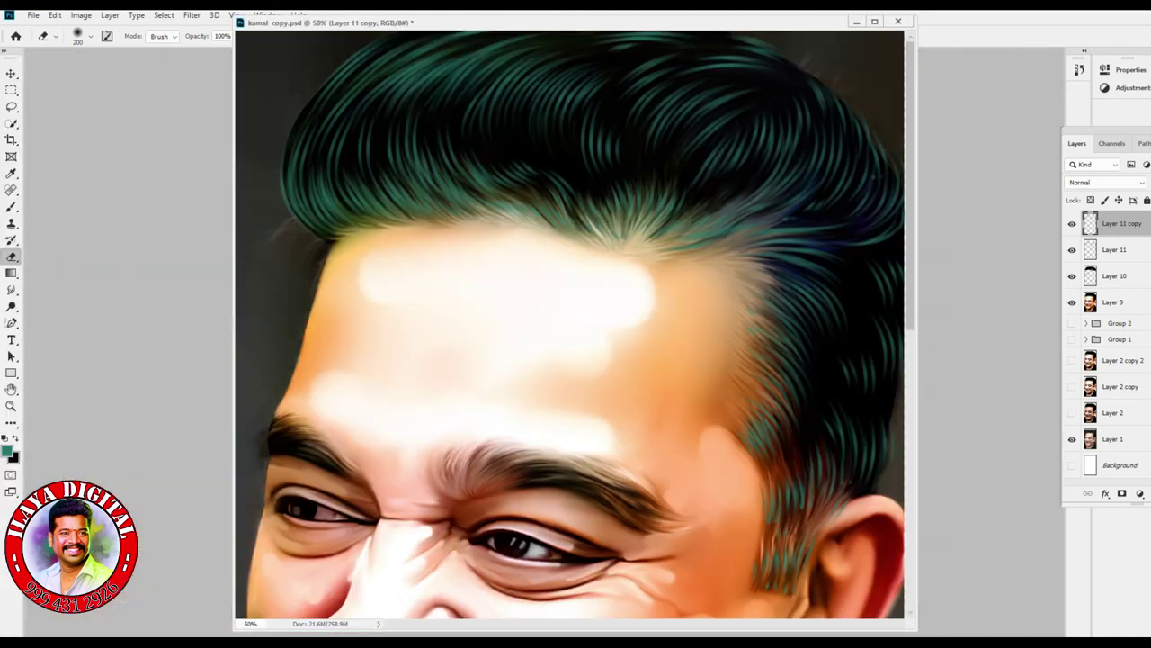
drag(307, 22, 107, 56)
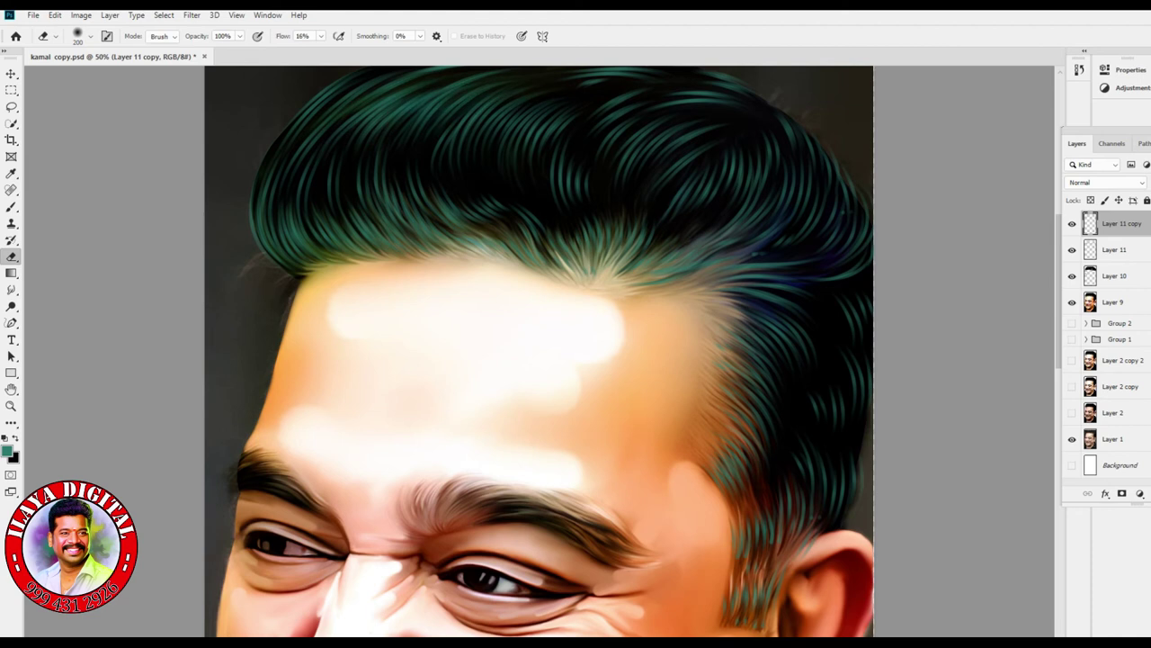
click(1116, 249)
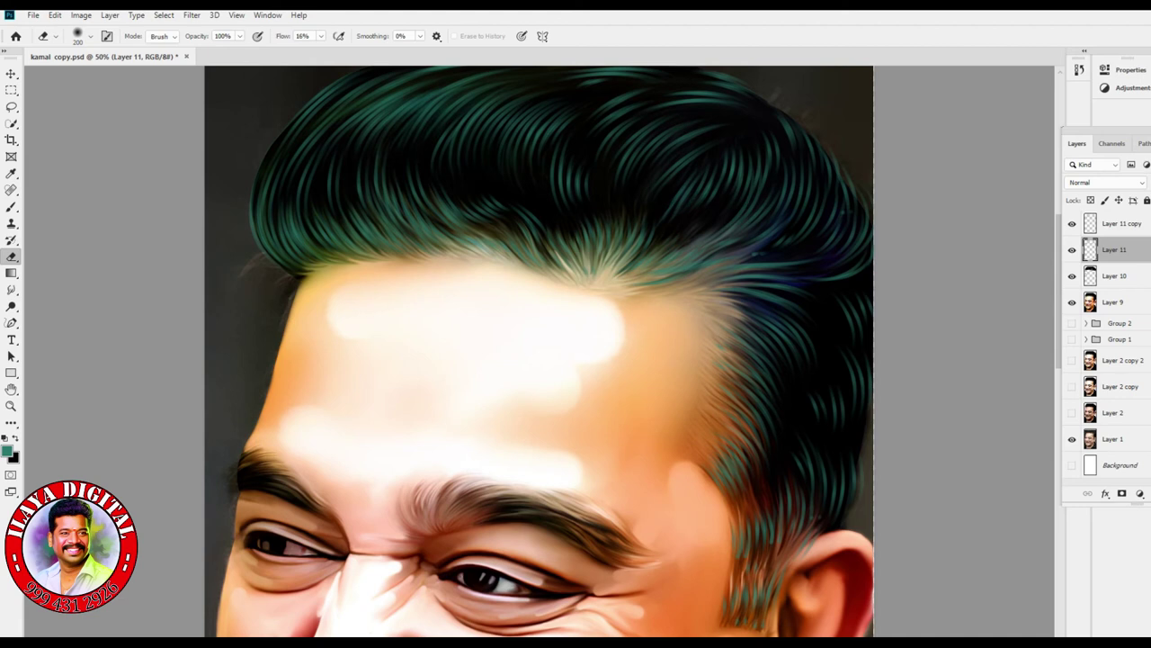
scroll(540, 351, down, 3)
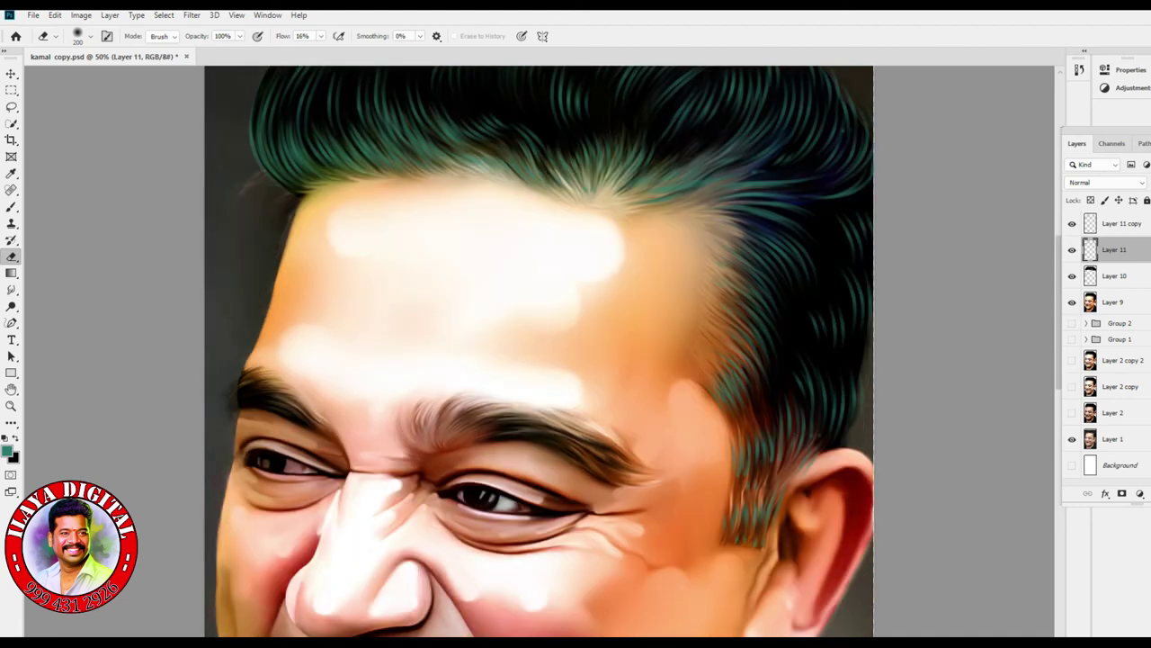
key(ctrl+minus)
key(ctrl+minus)
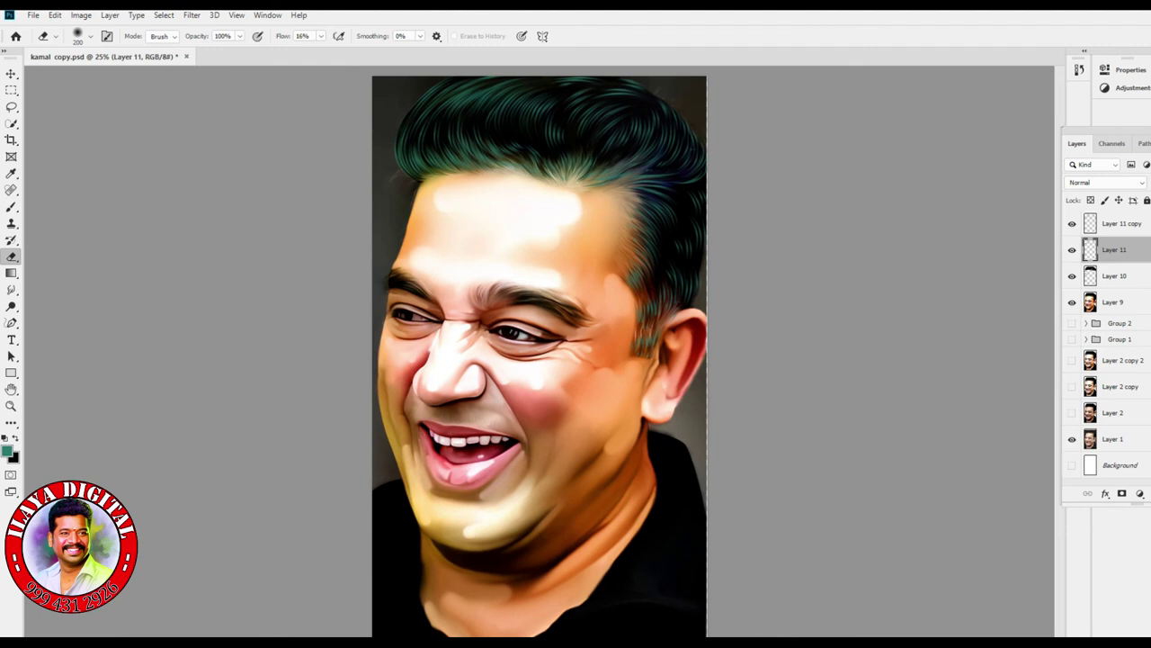
key(ctrl+plus)
scroll(540, 351, up, 3)
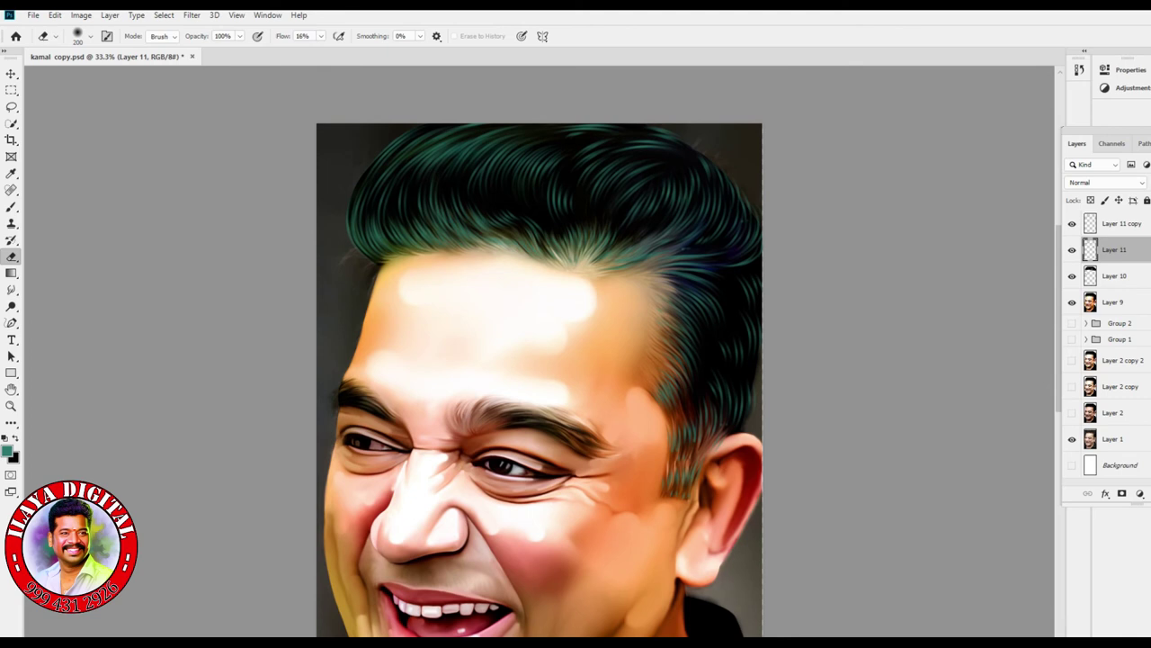
scroll(540, 351, down, 2)
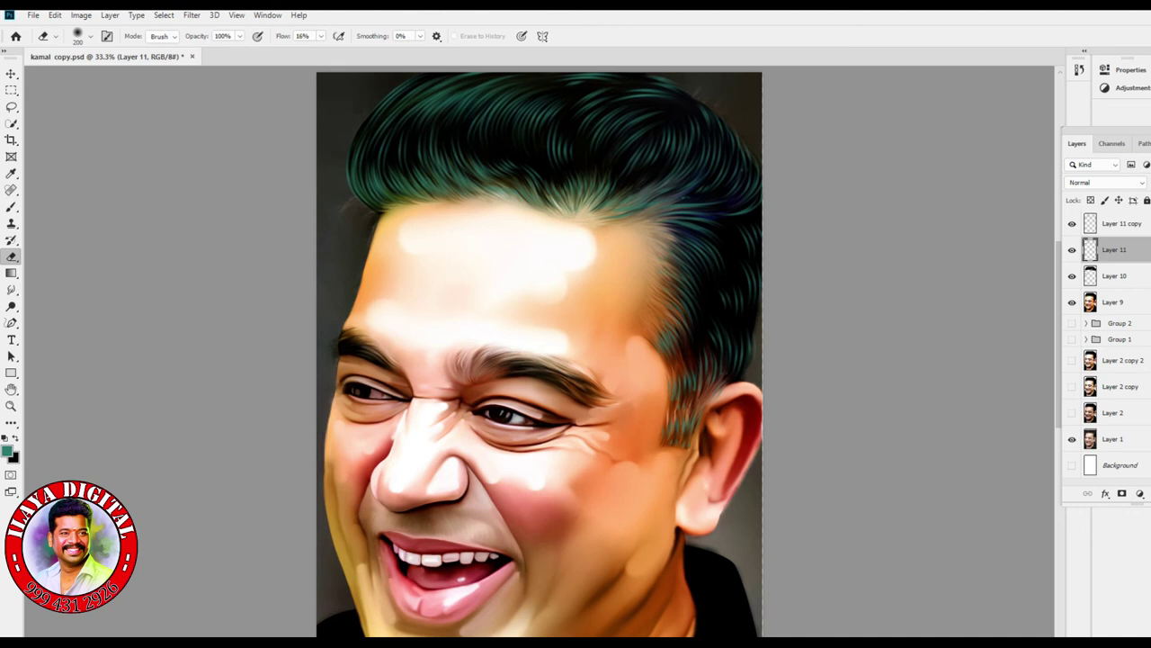
key(ctrl+minus)
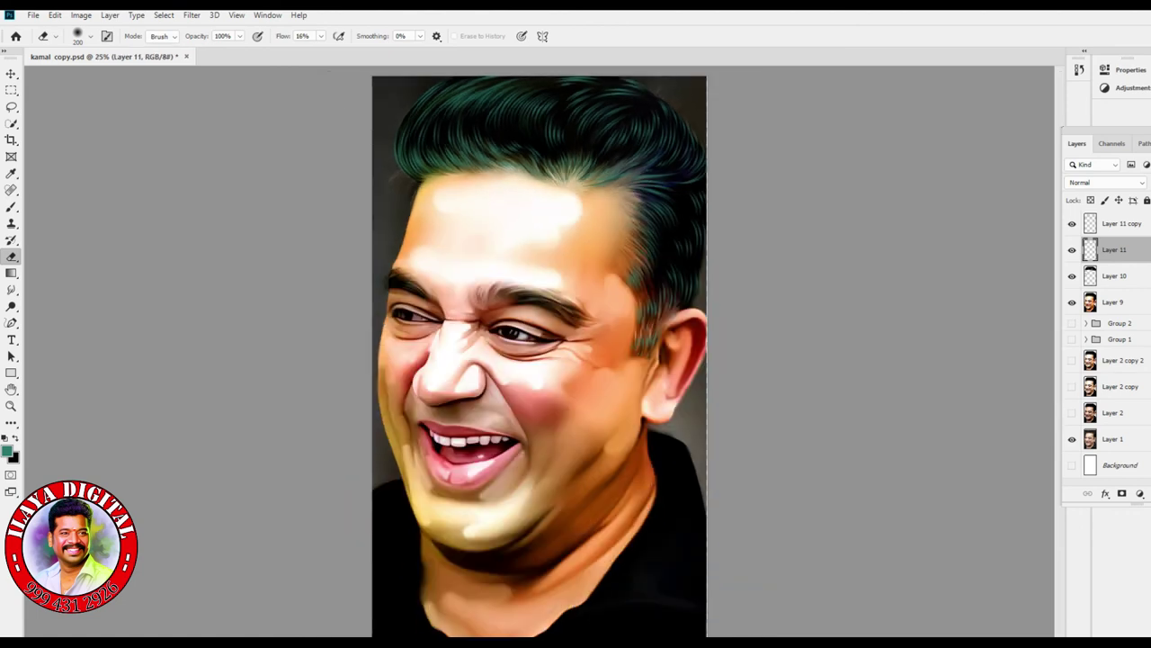
key(ctrl+plus)
key(ctrl+plus)
key(ctrl+plus)
key(ctrl+plus)
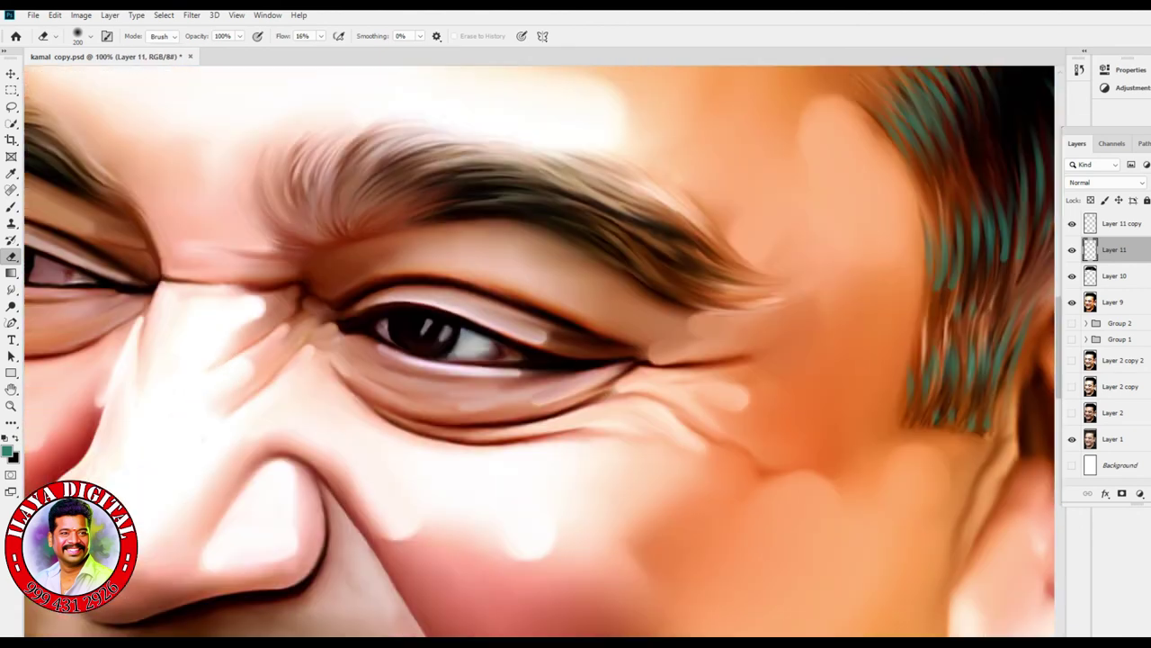
scroll(539, 351, up, 5)
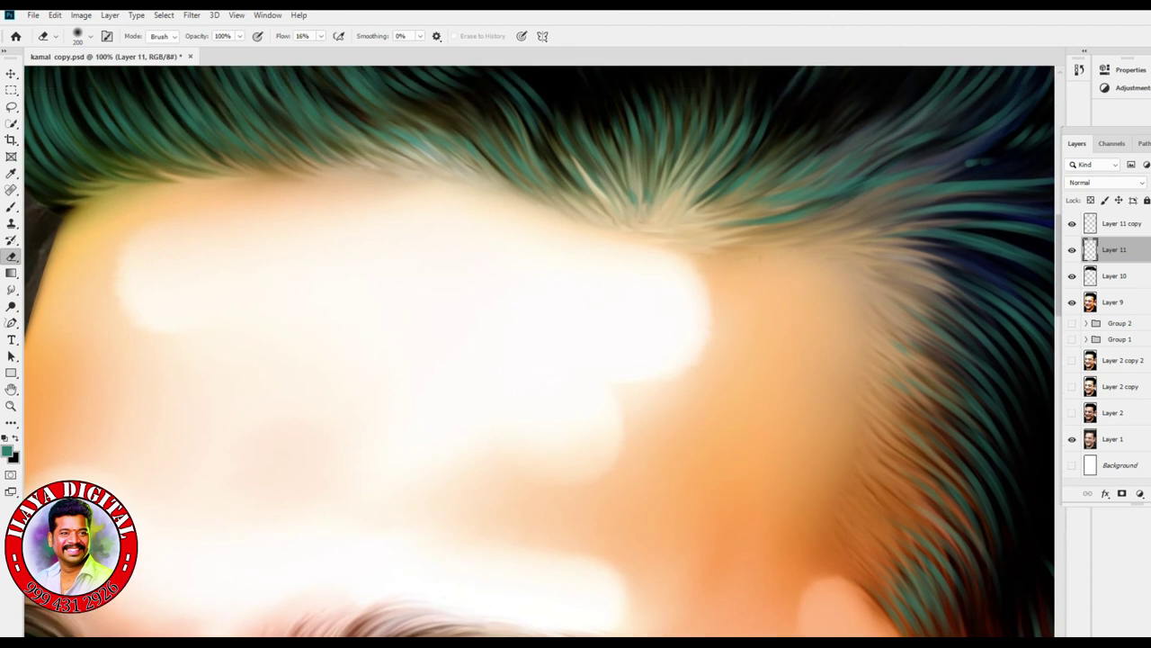
key(ctrl+minus)
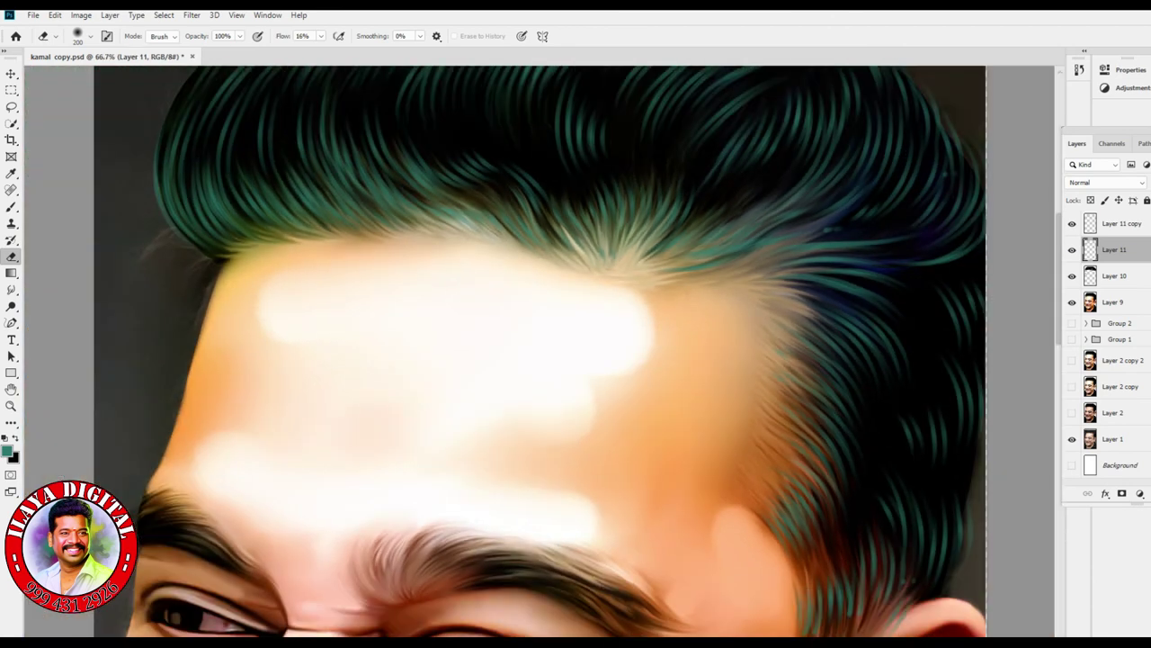
key(ctrl+minus)
scroll(540, 351, down, 3)
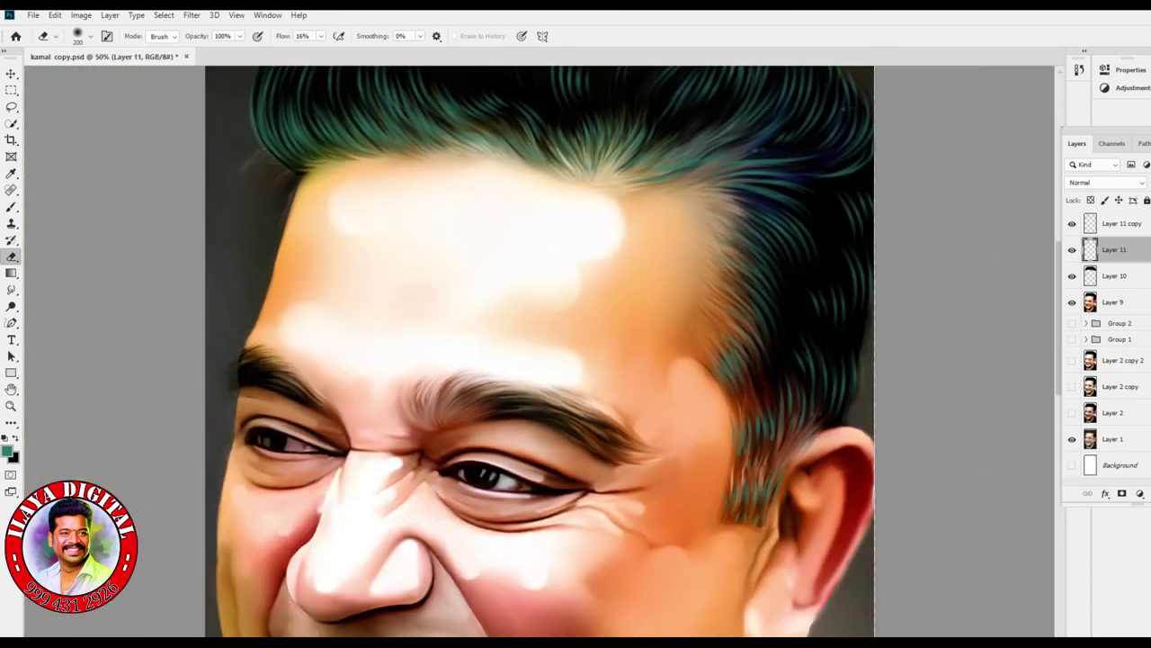
scroll(539, 351, down, 1)
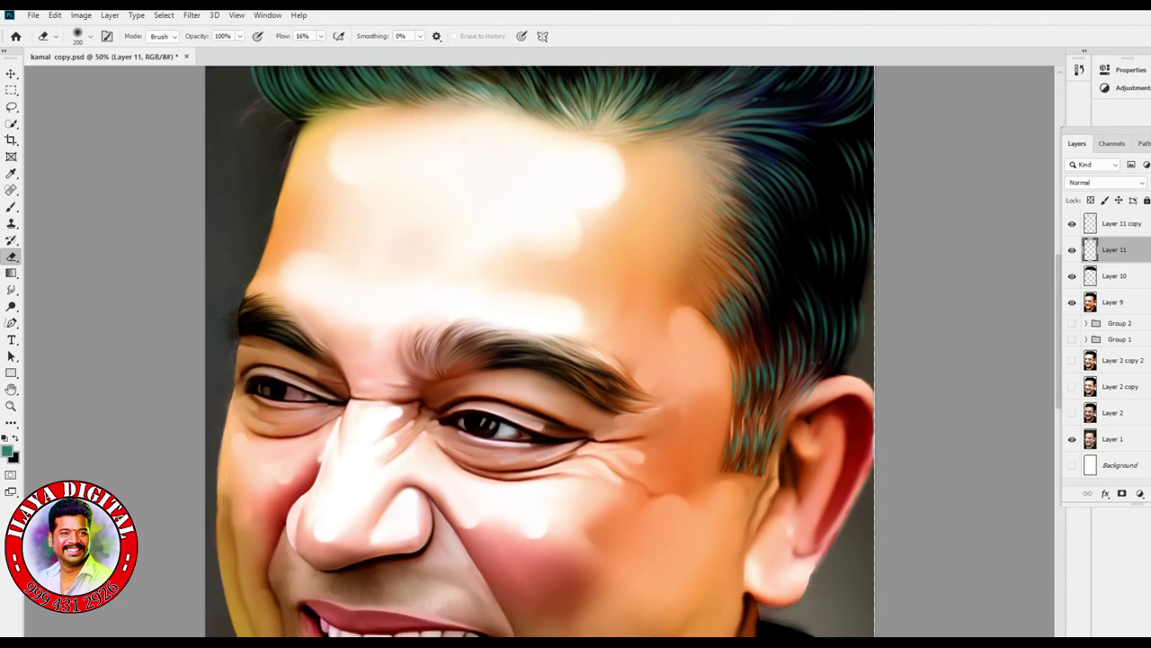
- Add a new layer above Layer 11 copy and choose the Hard Mechanical 13 pixels brush
click(1121, 223)
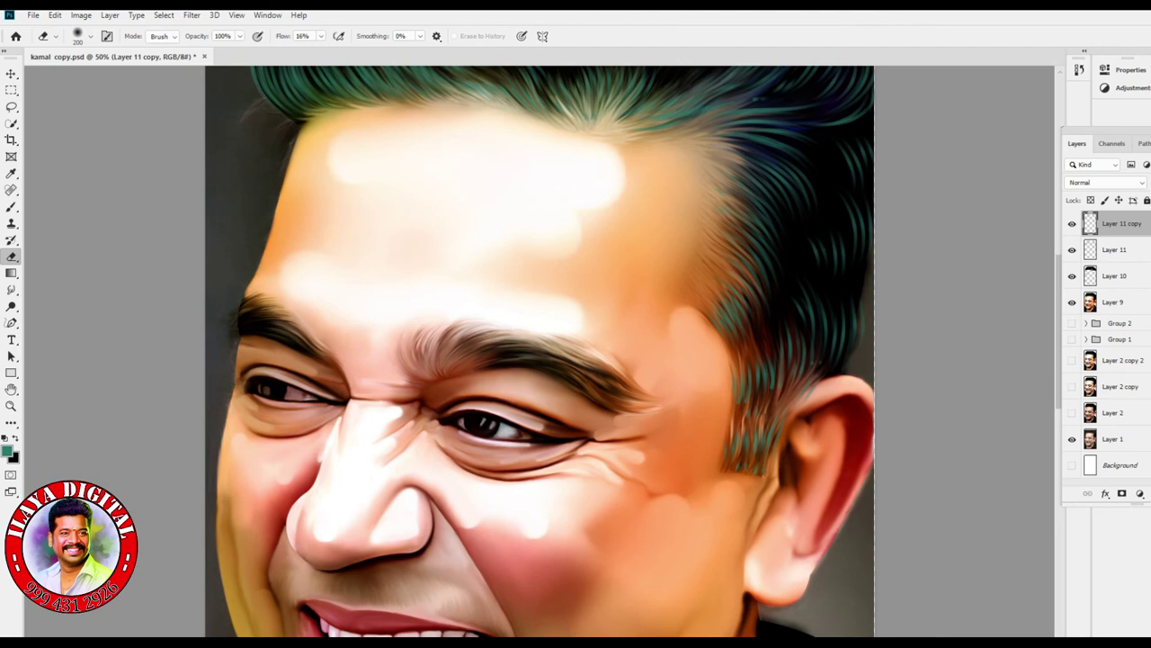
key(ctrl+shift+alt+n)
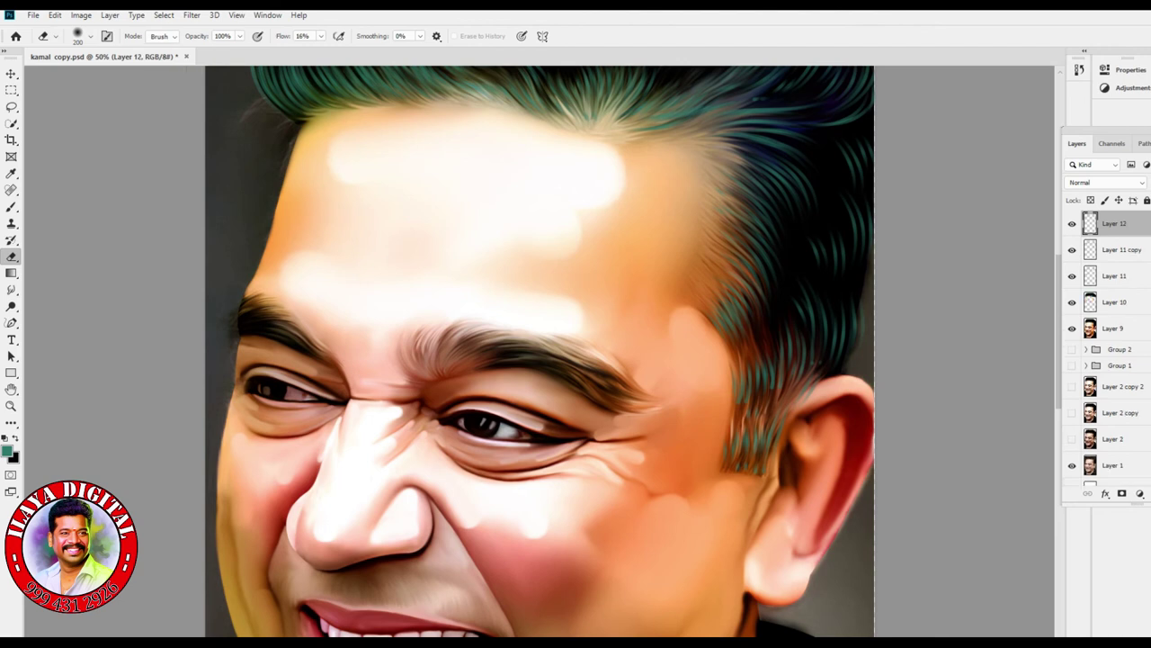
key(b)
right_click(496, 187)
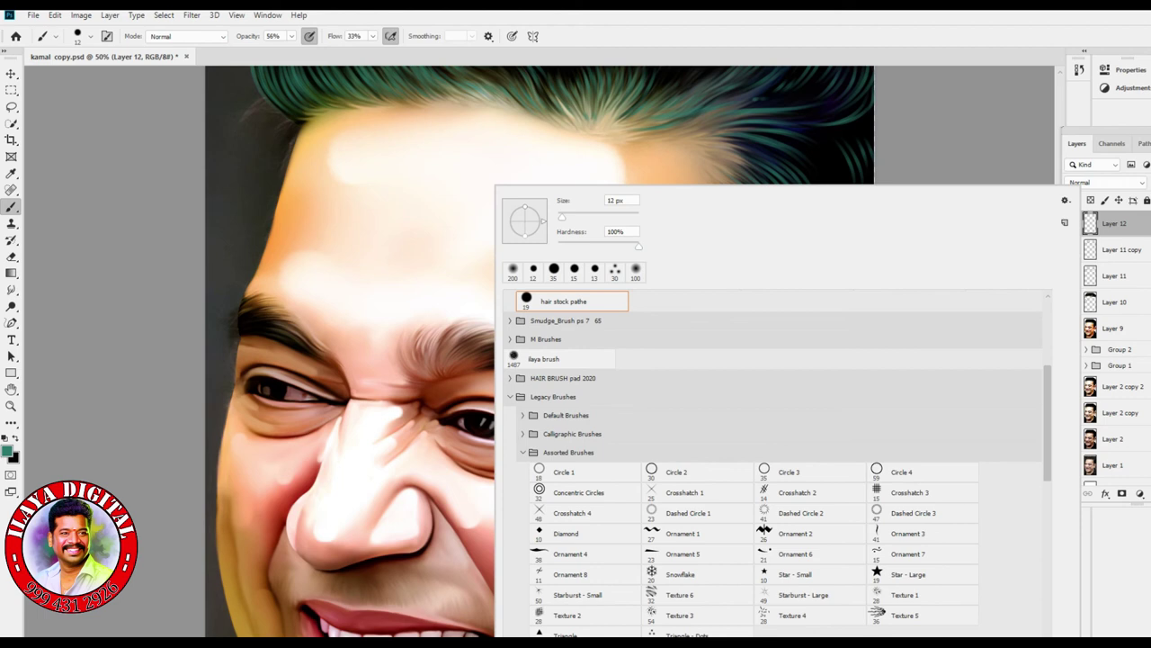
scroll(774, 463, down, 6)
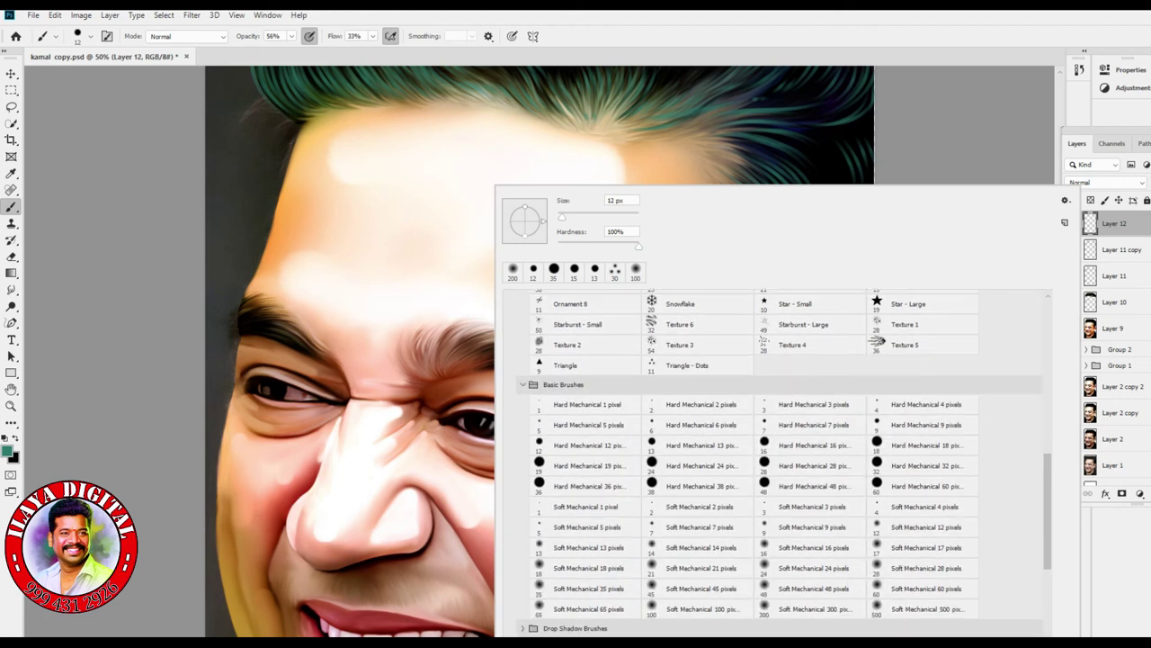
click(700, 445)
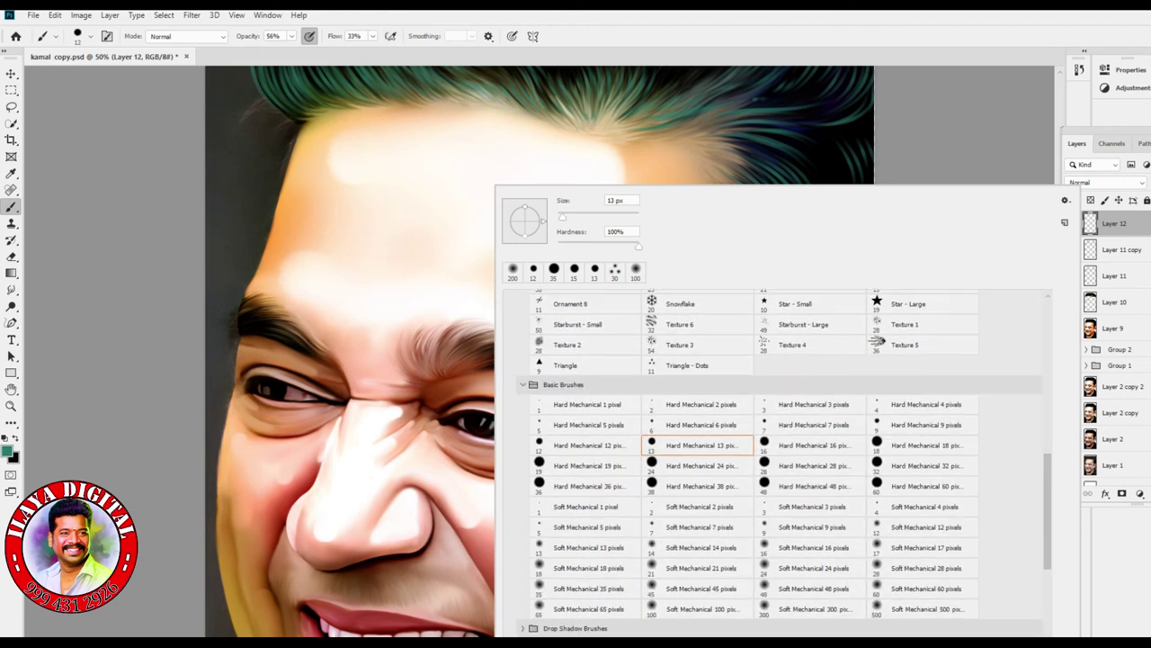
key(Return)
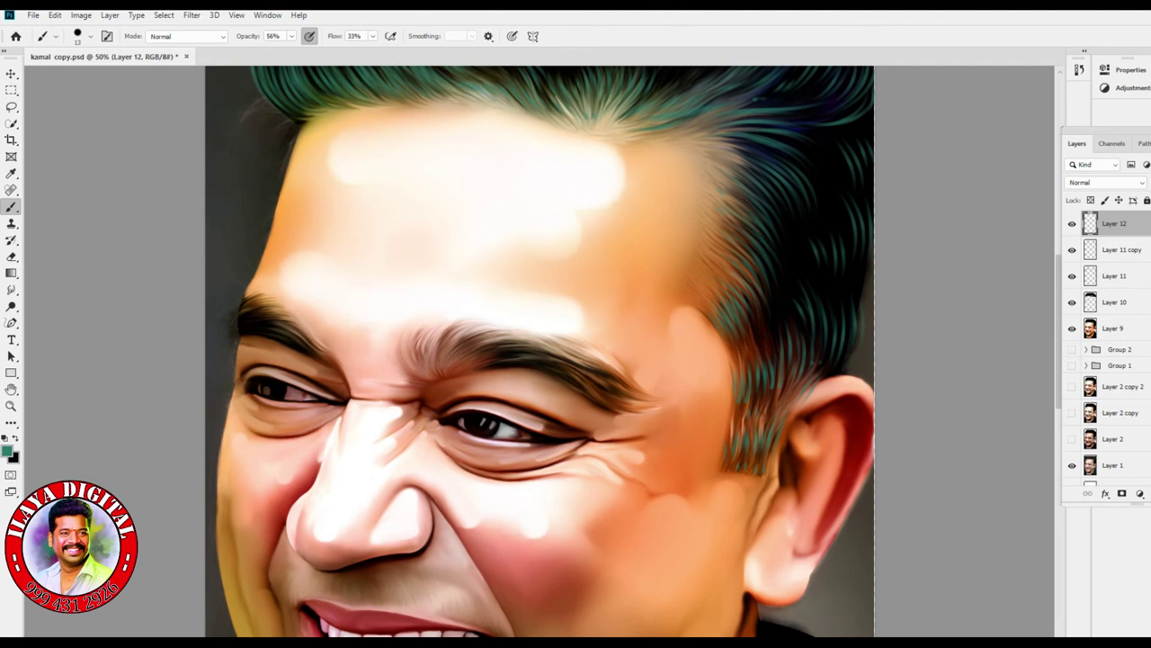
- Turn on Shape Dynamics for the brush with the size controlled by Pen Pressure
key(F5)
click(672, 197)
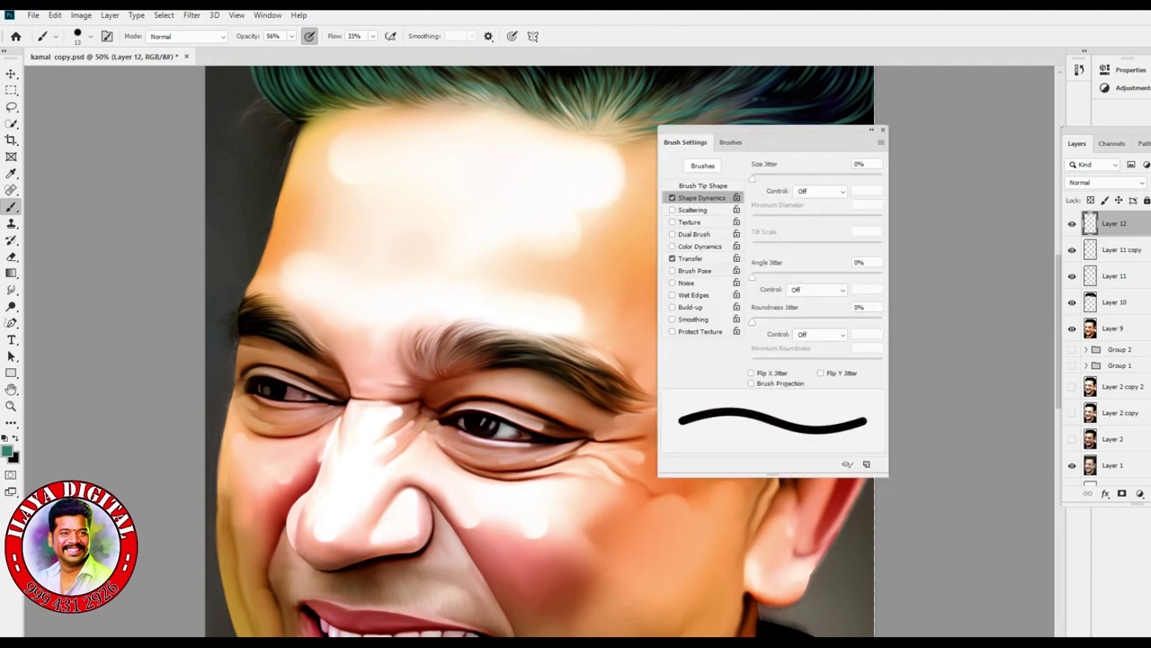
click(821, 190)
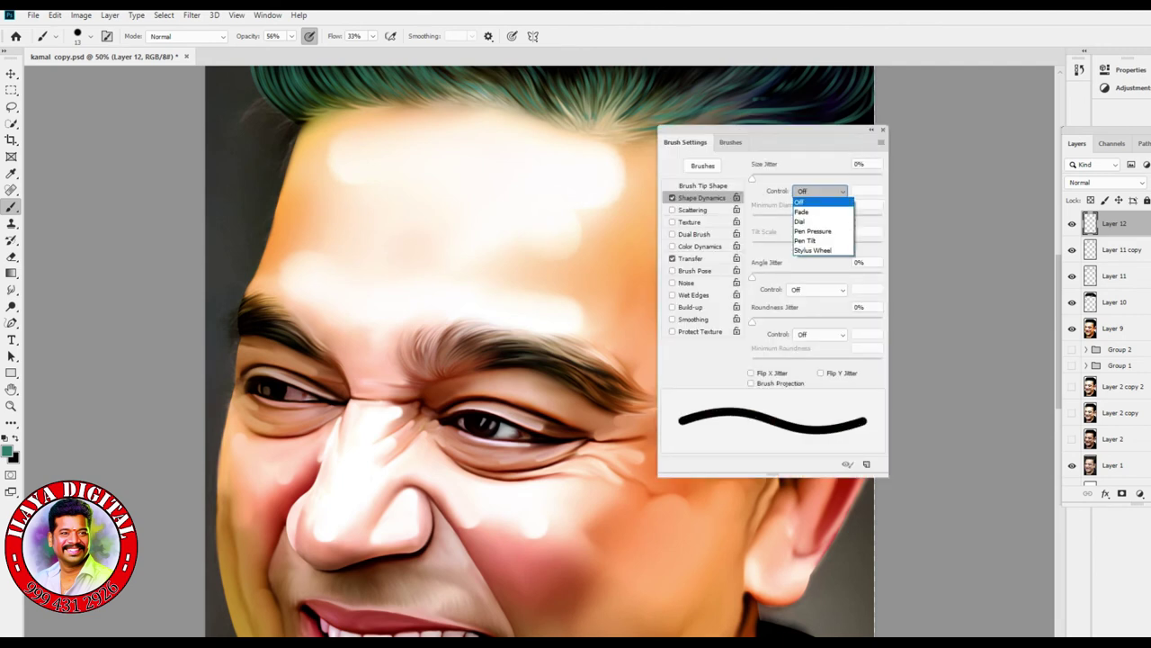
click(814, 212)
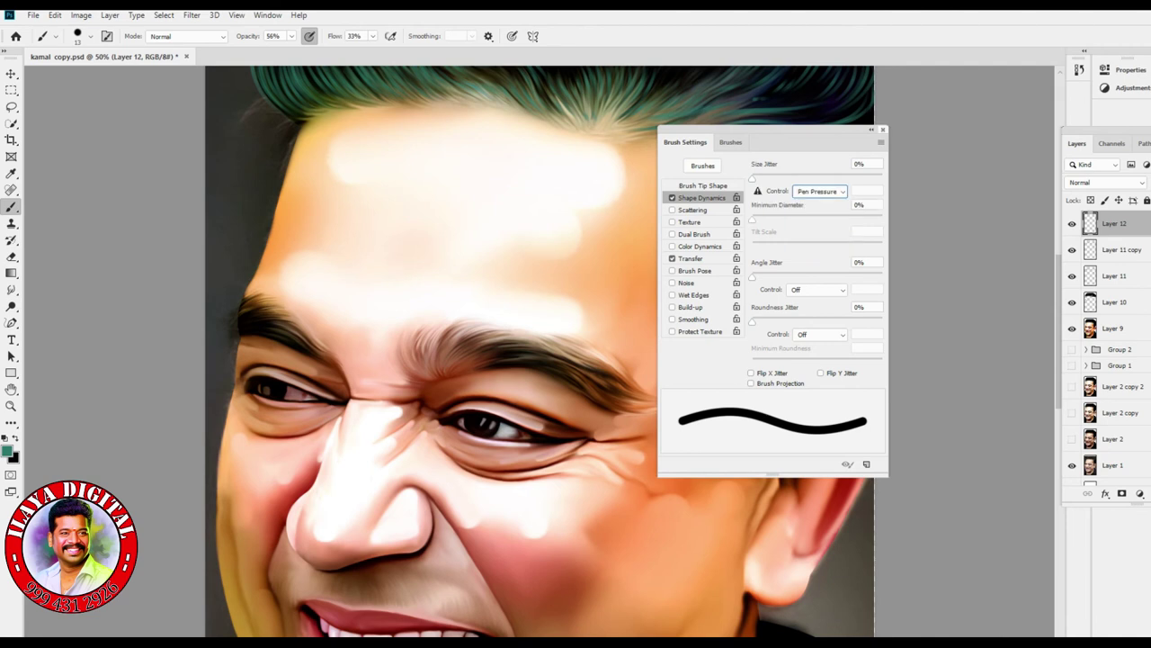
click(883, 129)
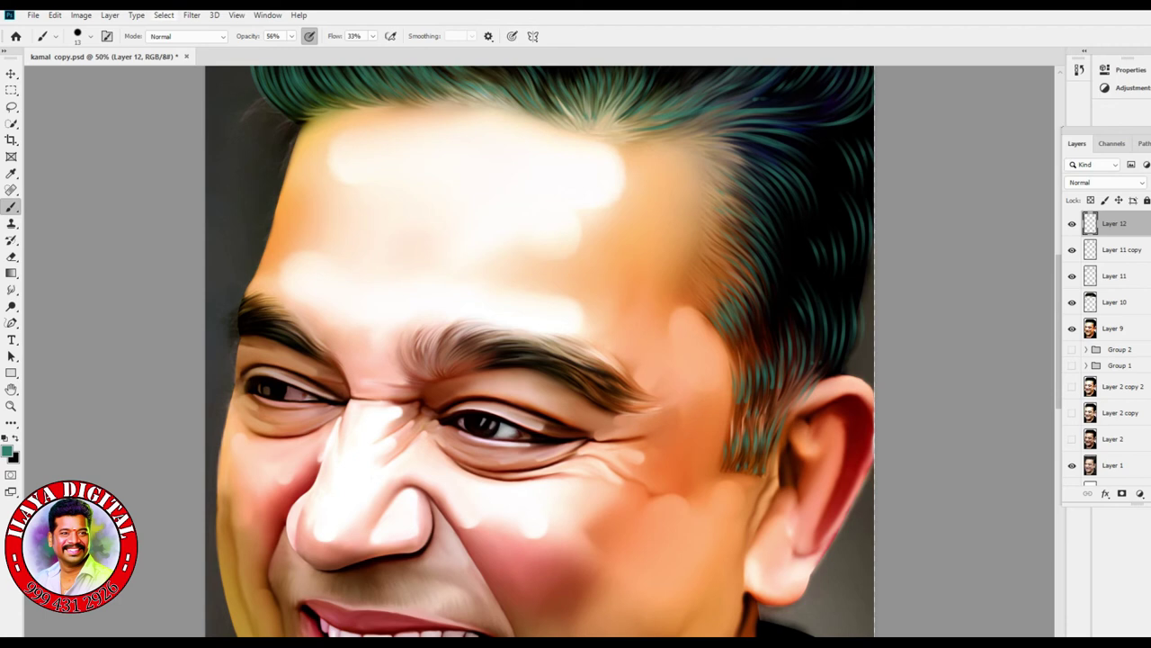
- Set the brush opacity to 38% and the flow to 37%
click(292, 36)
drag(291, 50, 280, 51)
click(372, 36)
drag(372, 50, 374, 50)
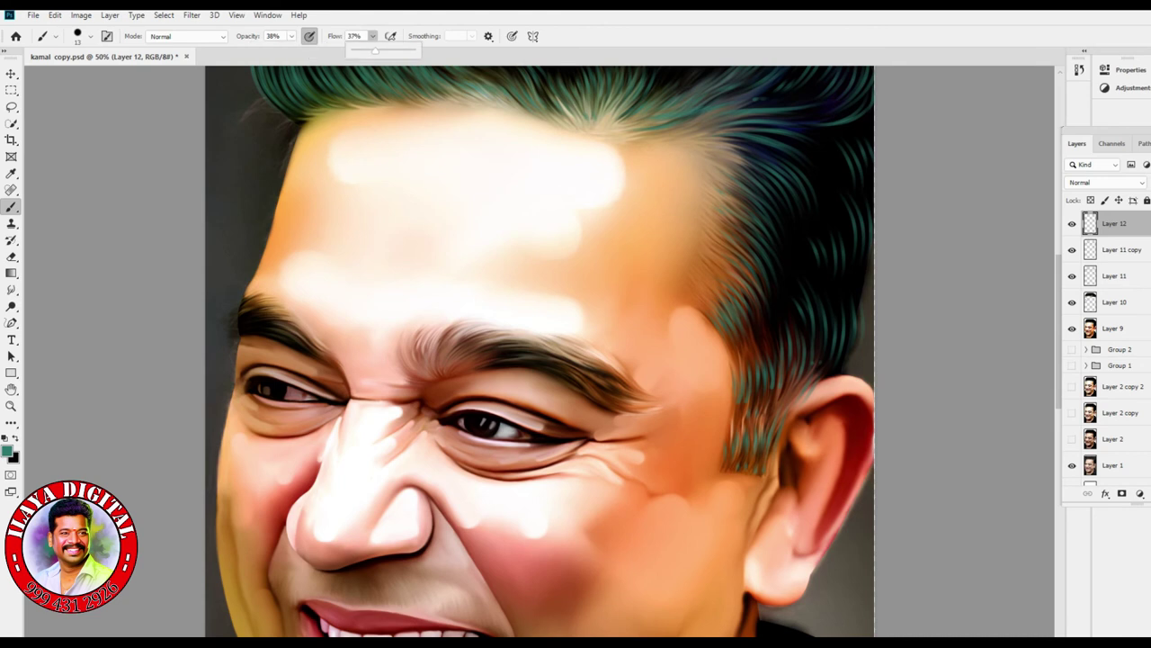
- Paint fine teal strands through the dark middle and lower edge of the portrait's right-hand eyebrow on Layer 12
key(ctrl+plus)
key(ctrl+plus)
key(ctrl+plus)
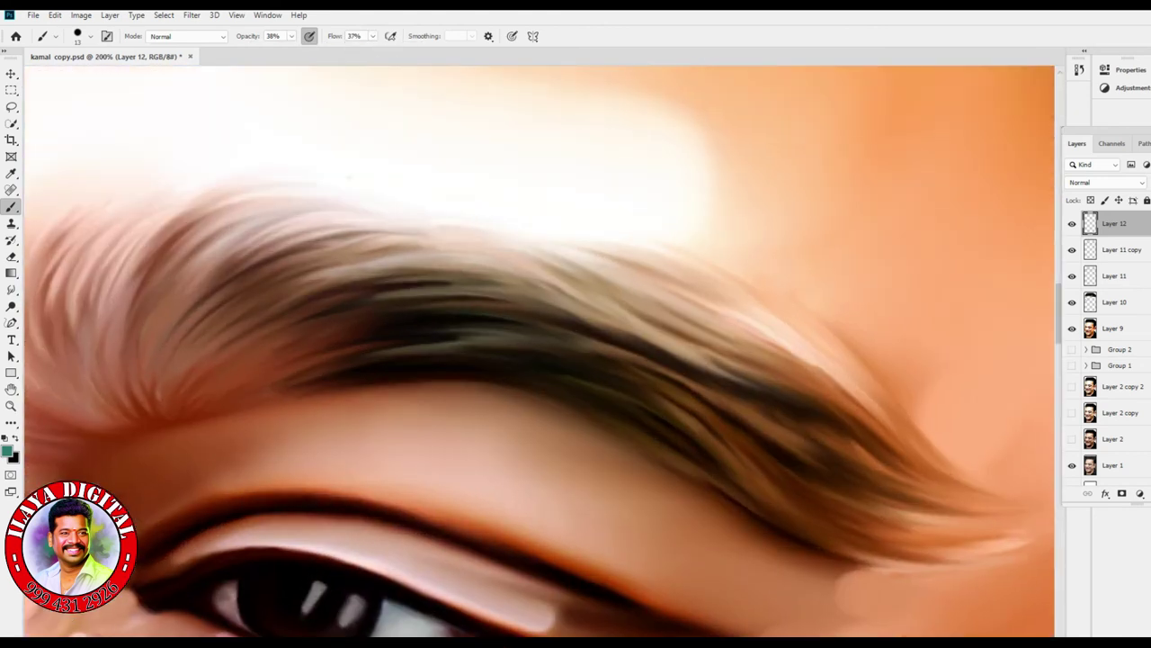
scroll(540, 351, down, 3)
scroll(540, 351, up, 2)
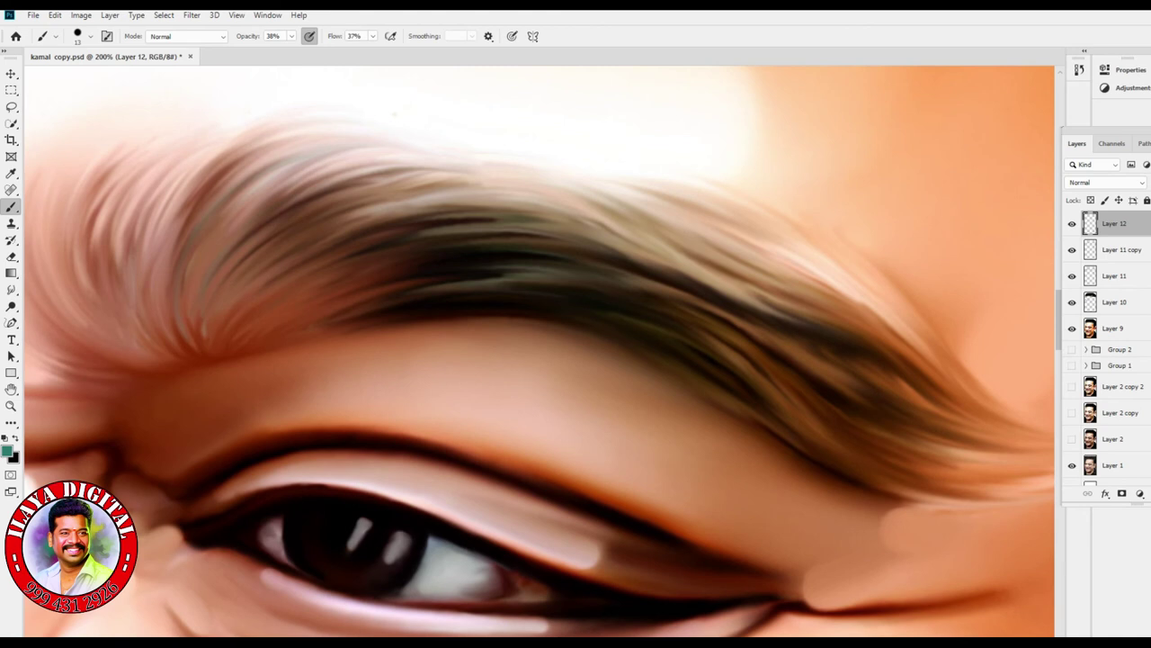
drag(446, 256, 516, 252)
drag(457, 278, 489, 278)
drag(387, 317, 459, 311)
drag(460, 317, 652, 307)
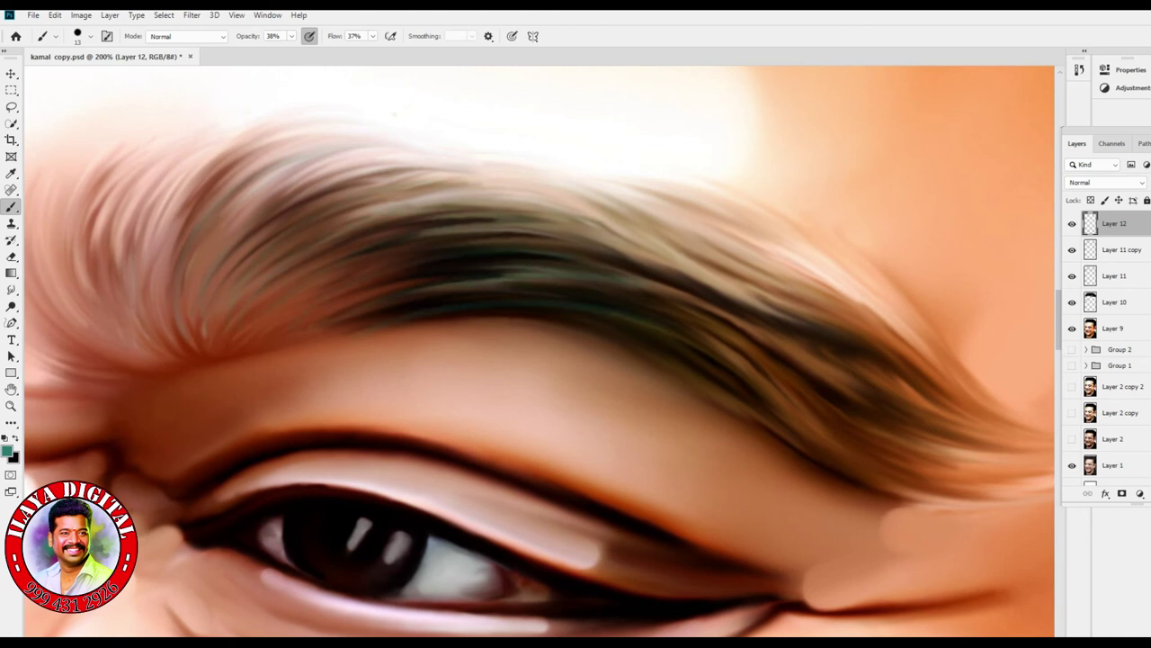
- Add fine teal strands over the upper part and fanned inner end of the right-hand eyebrow
drag(430, 275, 518, 271)
drag(326, 165, 434, 161)
drag(164, 185, 236, 131)
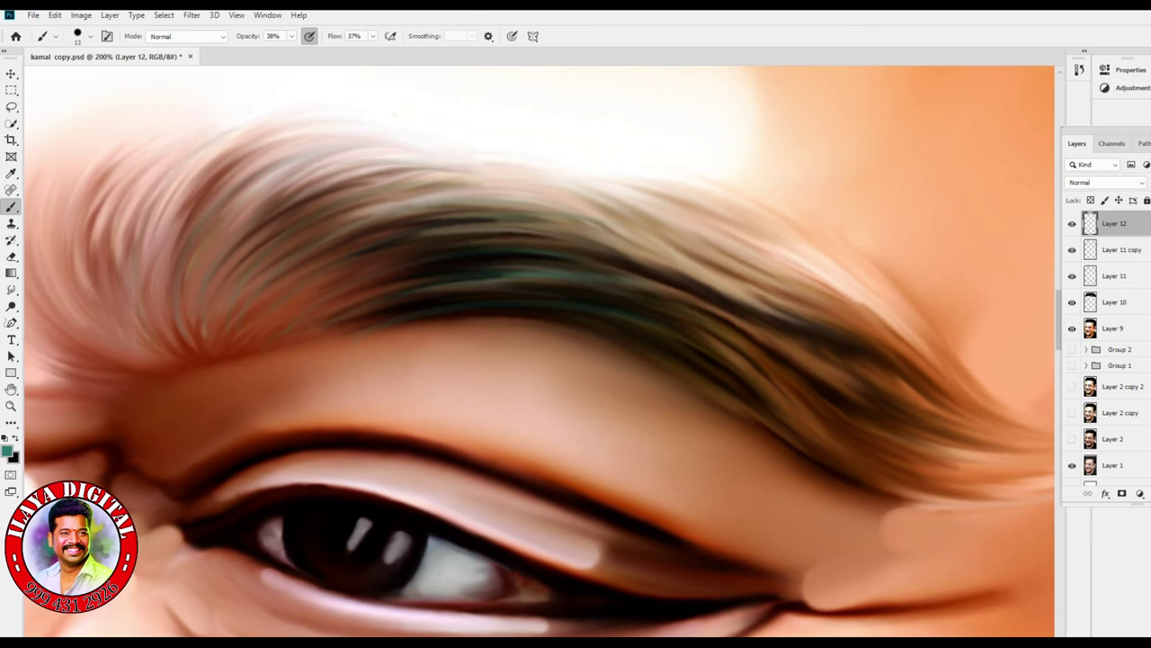
drag(109, 169, 131, 144)
drag(69, 226, 77, 189)
drag(540, 360, 737, 333)
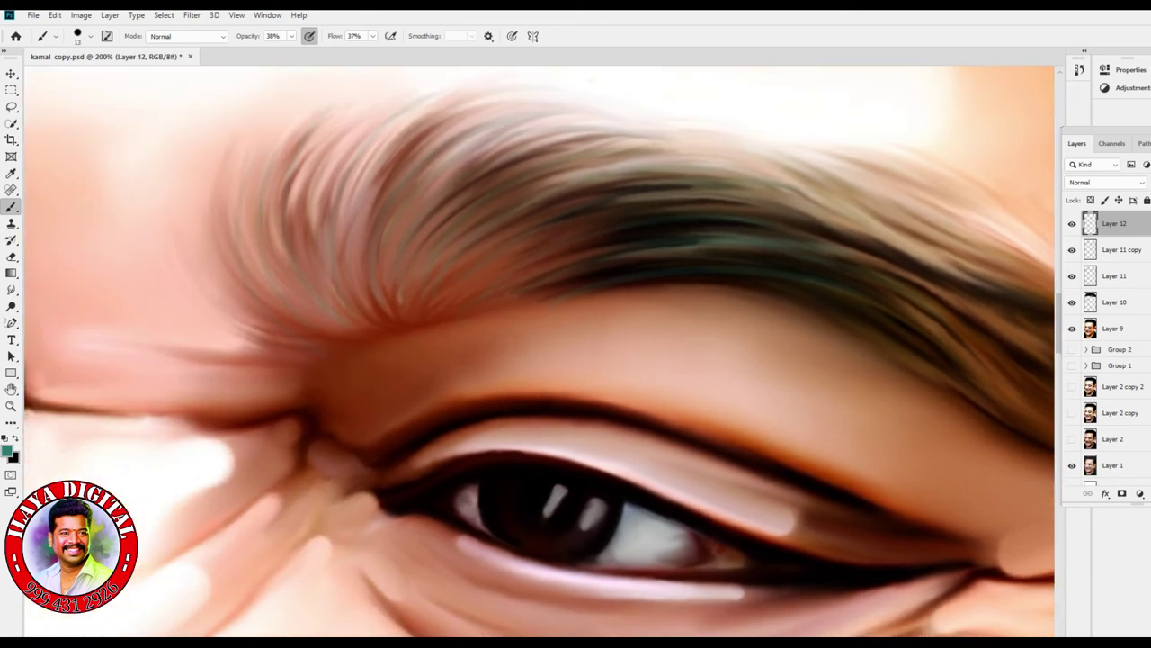
- Paint fine teal strands along the outer tail of the right-hand eyebrow
mouse_move(629, 360)
mouse_down()
mouse_move(270, 437)
mouse_move(230, 471)
mouse_up()
mouse_move(491, 312)
mouse_down()
mouse_move(531, 324)
mouse_move(556, 315)
mouse_up()
drag(634, 457, 654, 465)
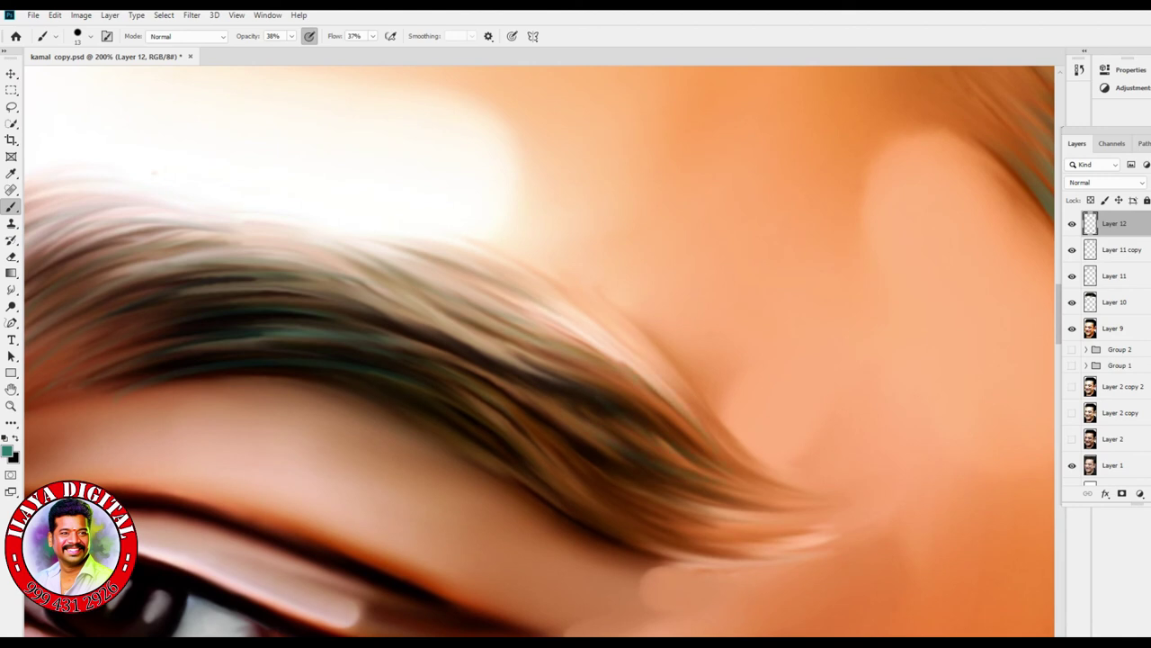
drag(556, 502, 635, 545)
- Switch to black and paint fine strands over the outer half, the tail and the lower inner part of the right-hand eyebrow
key(x)
drag(293, 329, 358, 338)
drag(347, 257, 540, 337)
mouse_move(405, 250)
mouse_down()
mouse_move(599, 343)
mouse_move(640, 378)
mouse_up()
drag(653, 433, 745, 475)
drag(655, 493, 778, 534)
drag(650, 518, 736, 545)
mouse_move(449, 378)
mouse_down()
mouse_move(548, 369)
mouse_move(755, 302)
mouse_up()
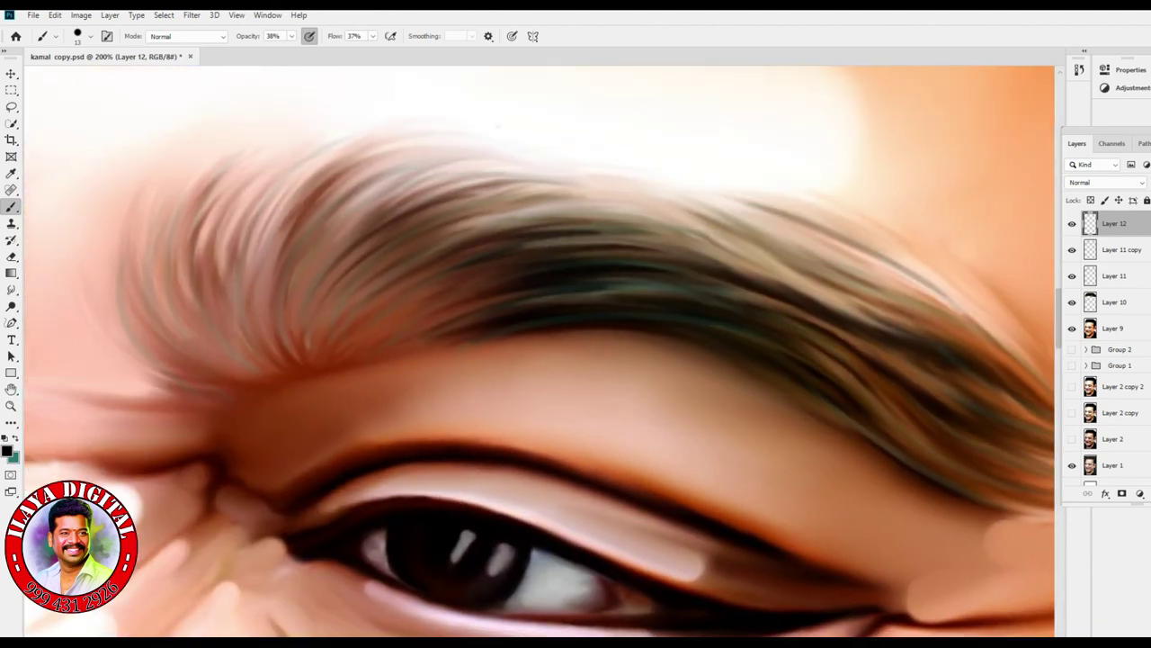
drag(376, 349, 466, 292)
drag(340, 347, 436, 279)
- Try long black strands fanning upward through the inner end of the right-hand eyebrow, and undo them
mouse_move(297, 355)
mouse_down()
mouse_move(513, 165)
mouse_move(394, 163)
mouse_up()
drag(268, 325, 315, 169)
drag(236, 343, 284, 172)
drag(194, 345, 205, 228)
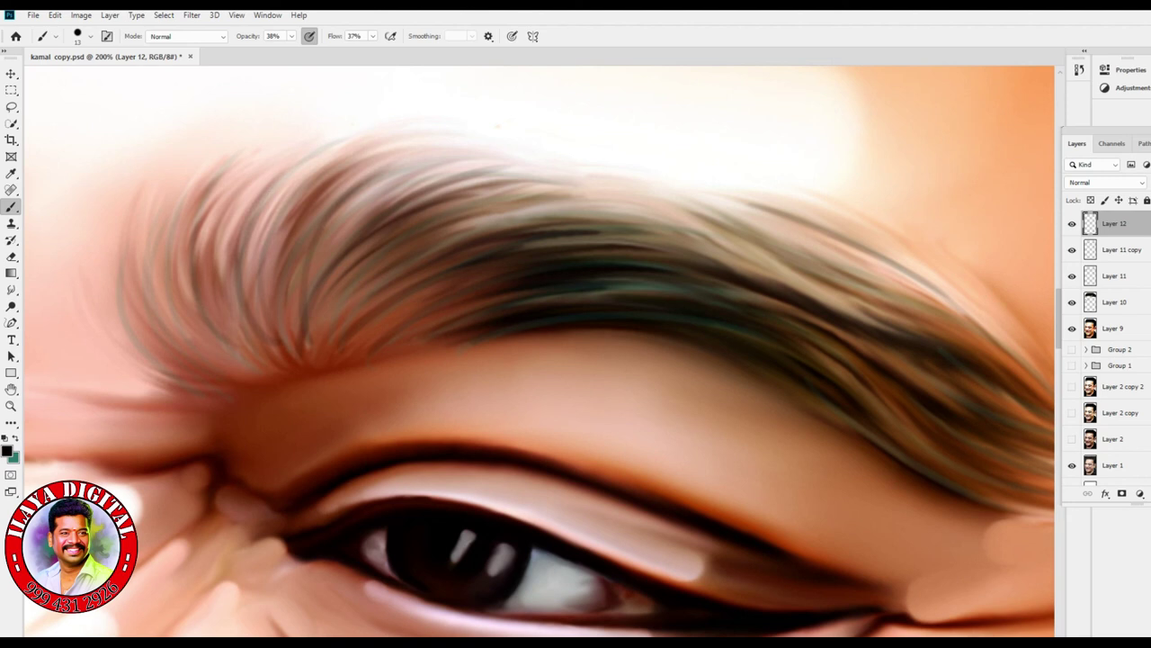
key(ctrl+z)
key(ctrl+z)
key(ctrl+z)
key(ctrl+z)
- Paint black strands curving up the eyebrow's inner end and along its upper edge
drag(272, 361, 221, 248)
drag(227, 363, 171, 259)
mouse_move(277, 355)
mouse_down()
mouse_move(211, 312)
mouse_move(196, 200)
mouse_up()
drag(309, 333, 268, 169)
drag(331, 246, 484, 158)
drag(466, 207, 588, 180)
drag(472, 232, 718, 195)
drag(570, 243, 734, 236)
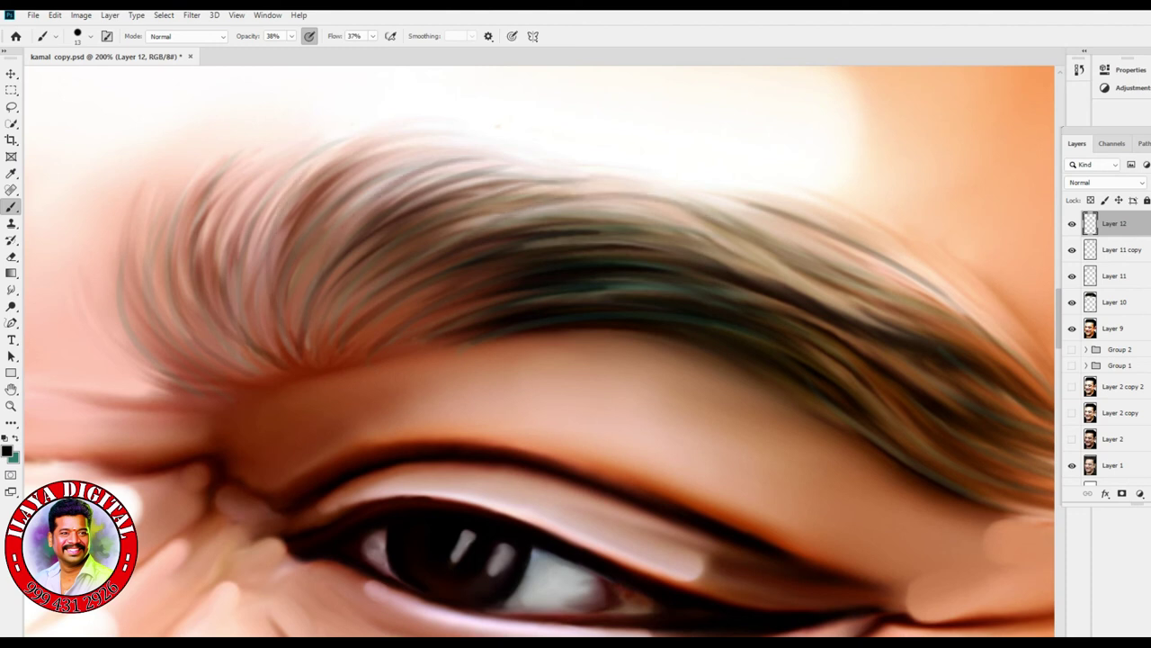
drag(396, 305, 418, 293)
- Paint fine black strands and a few teal ones following the hair of the portrait's left-hand eyebrow
scroll(540, 351, left, 10)
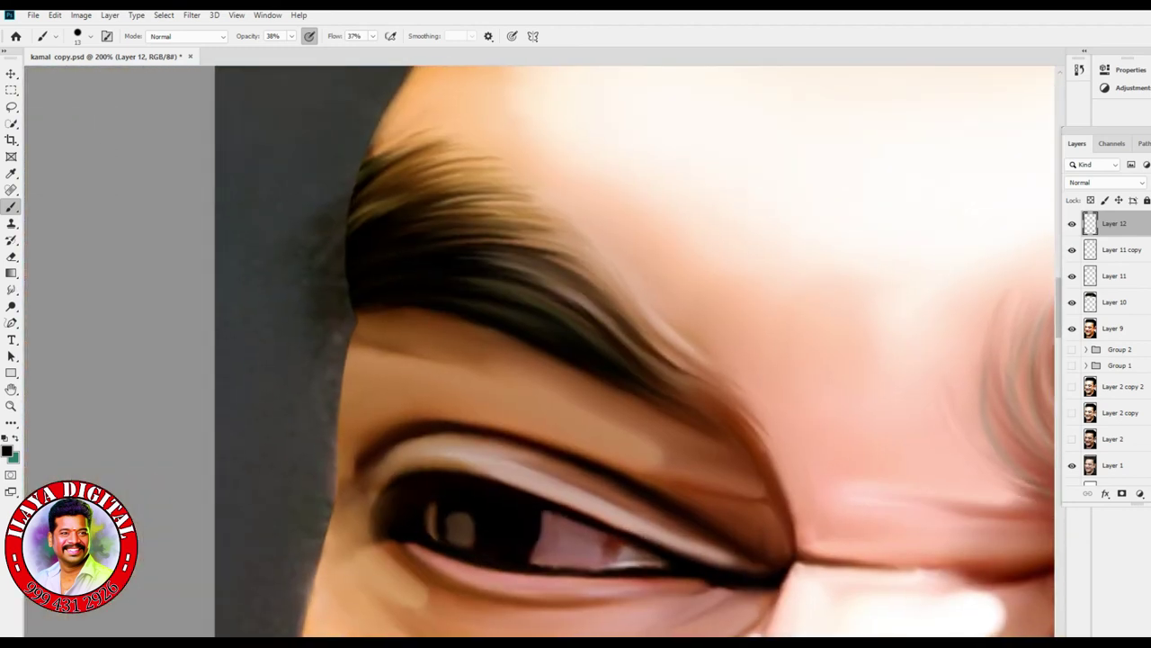
mouse_move(496, 231)
mouse_down()
mouse_move(568, 252)
mouse_move(540, 231)
mouse_up()
drag(430, 184, 515, 193)
key(x)
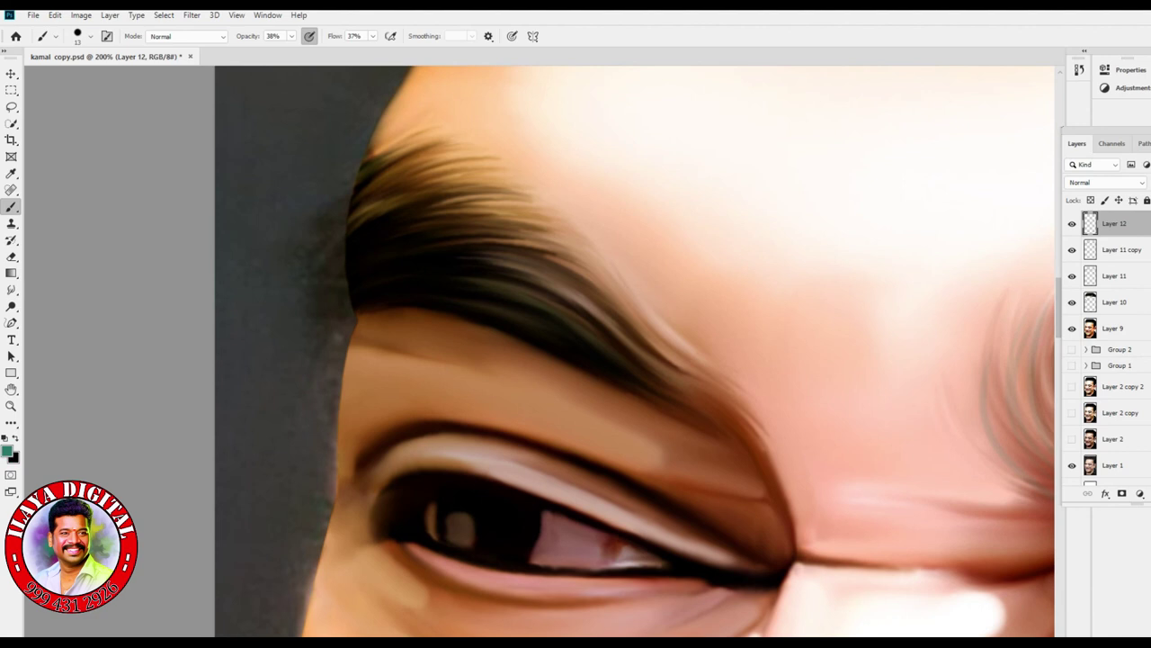
mouse_move(378, 230)
mouse_down()
mouse_move(437, 243)
mouse_move(429, 228)
mouse_up()
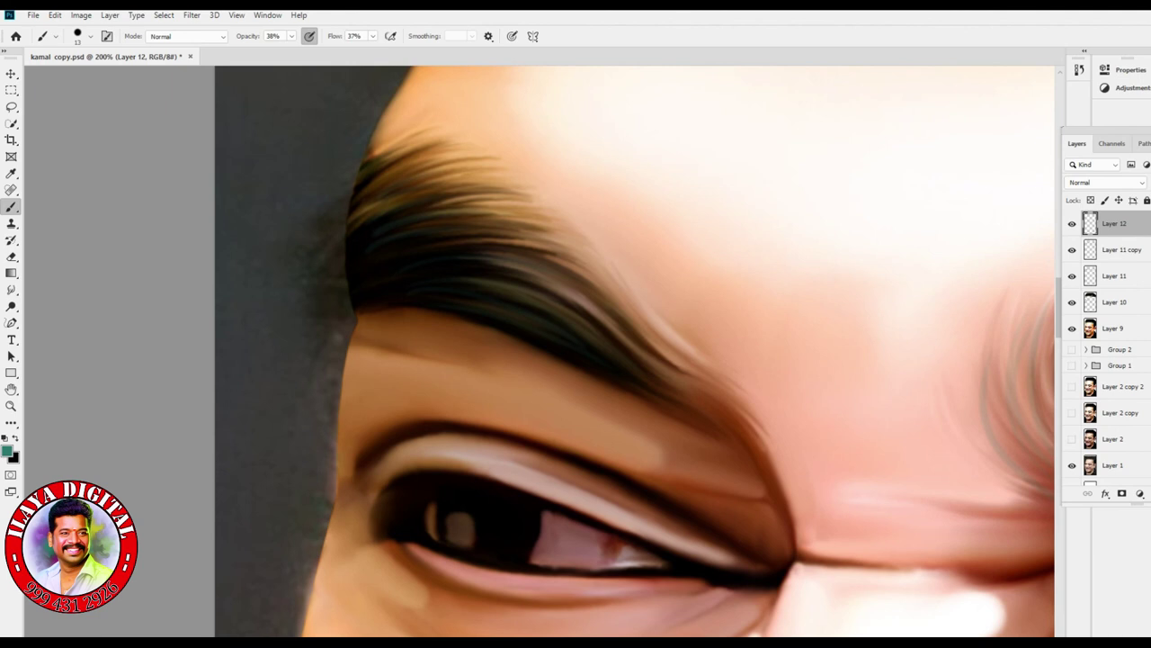
- Paint teal strands in the upper sideburn in front of the ear with a size 20 brush at 64% opacity
scroll(630, 351, down, 4)
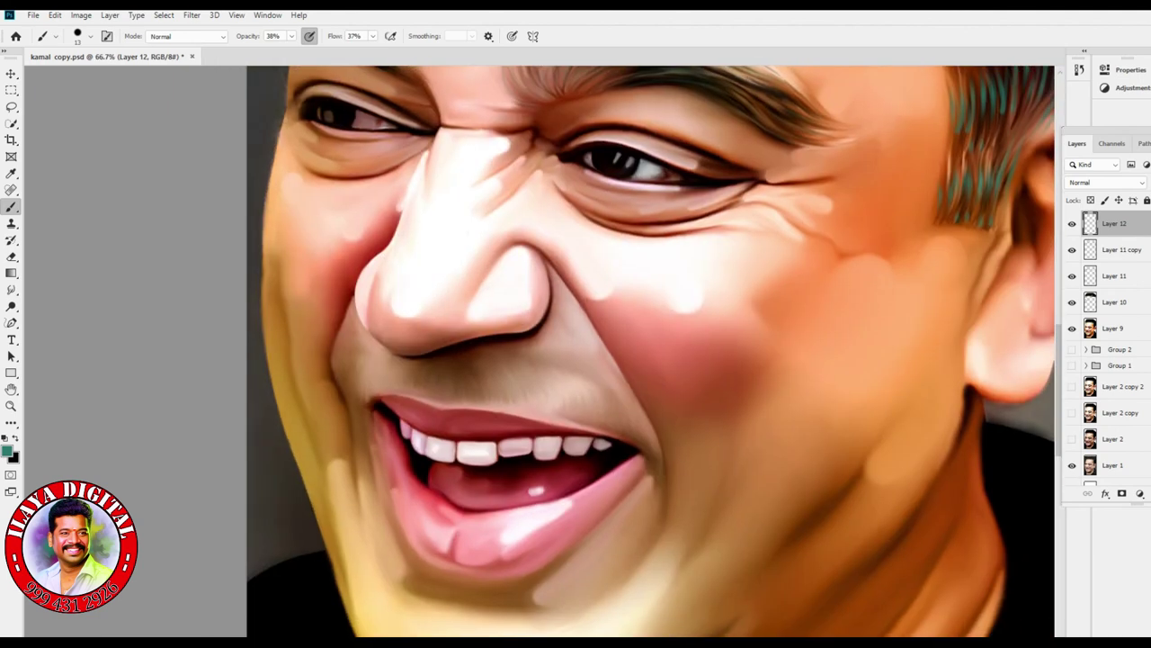
scroll(558, 351, up, 5)
scroll(558, 351, right, 5)
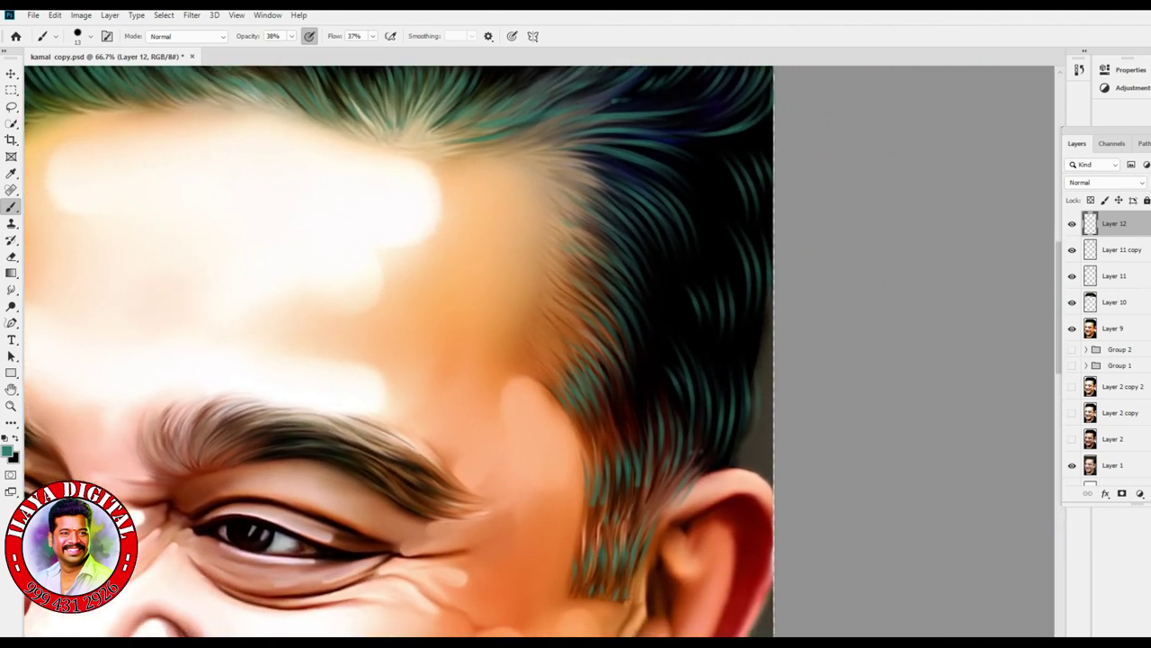
scroll(401, 351, up, 1)
scroll(400, 351, down, 2)
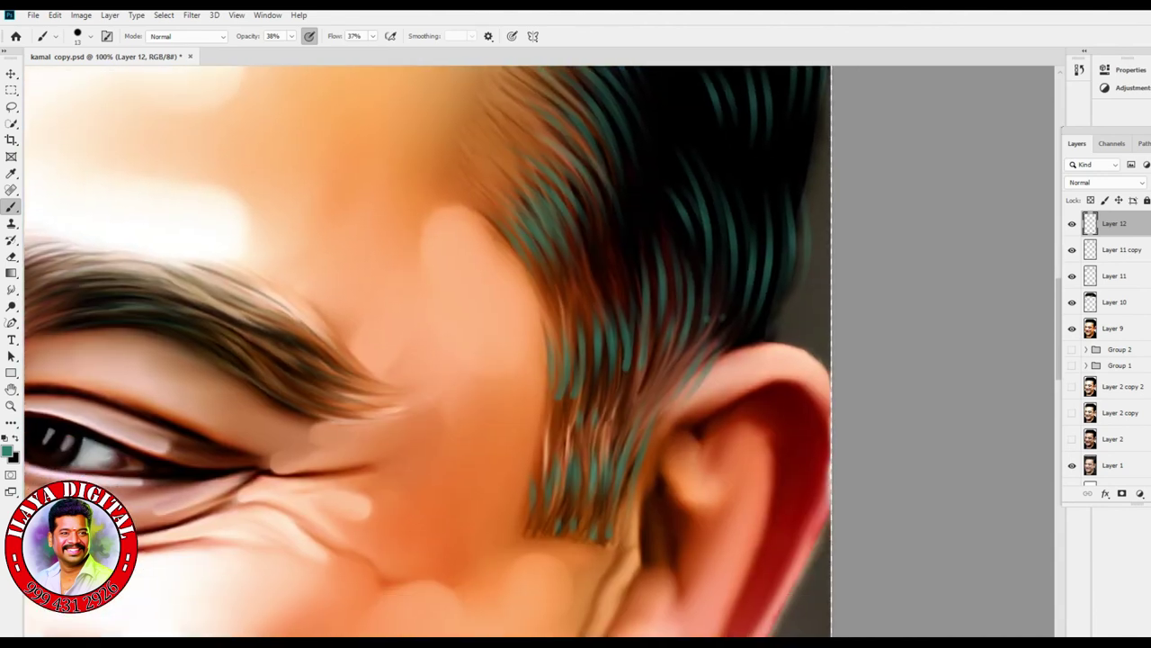
click(291, 36)
drag(290, 50, 306, 51)
key(bracketright)
drag(554, 300, 565, 272)
key(bracketright)
mouse_move(579, 322)
mouse_down()
mouse_move(568, 263)
mouse_move(597, 237)
mouse_up()
drag(630, 322, 615, 221)
drag(588, 290, 581, 255)
drag(591, 333, 587, 293)
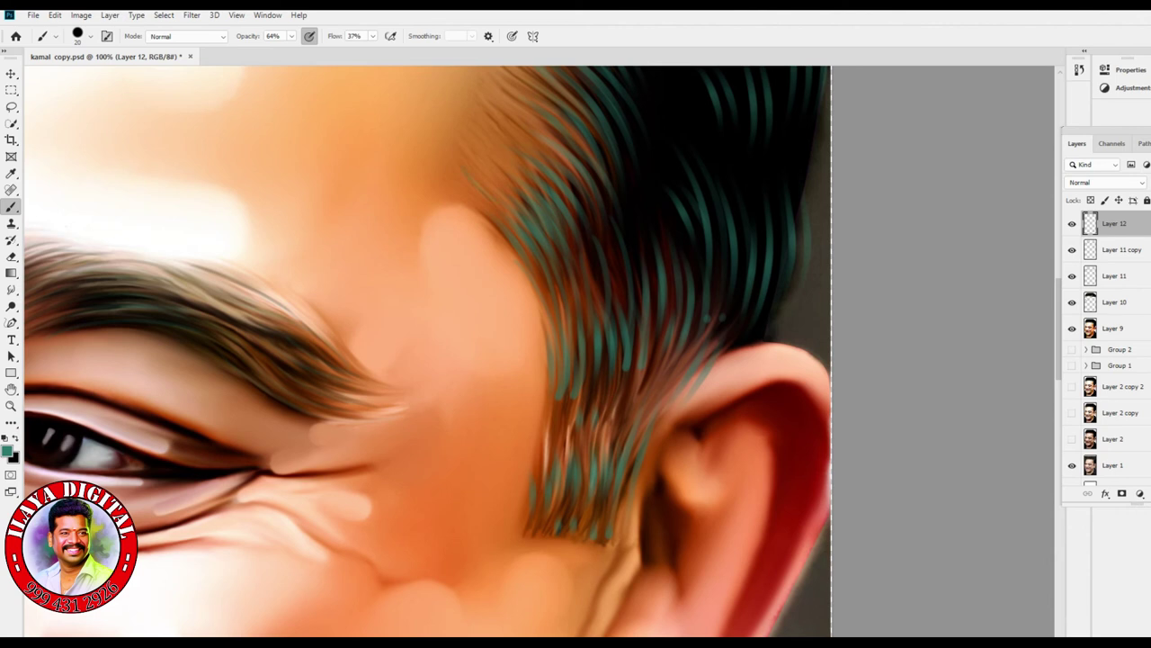
- Extend the teal strands up into the temple hair and down through the lower sideburn
drag(590, 220, 574, 178)
drag(630, 219, 599, 150)
mouse_move(655, 187)
mouse_down()
mouse_move(637, 127)
mouse_move(662, 156)
mouse_up()
drag(657, 380, 666, 310)
drag(671, 359, 675, 340)
drag(619, 444, 614, 378)
mouse_move(590, 419)
mouse_down()
mouse_move(590, 380)
mouse_move(563, 399)
mouse_up()
drag(560, 435, 561, 420)
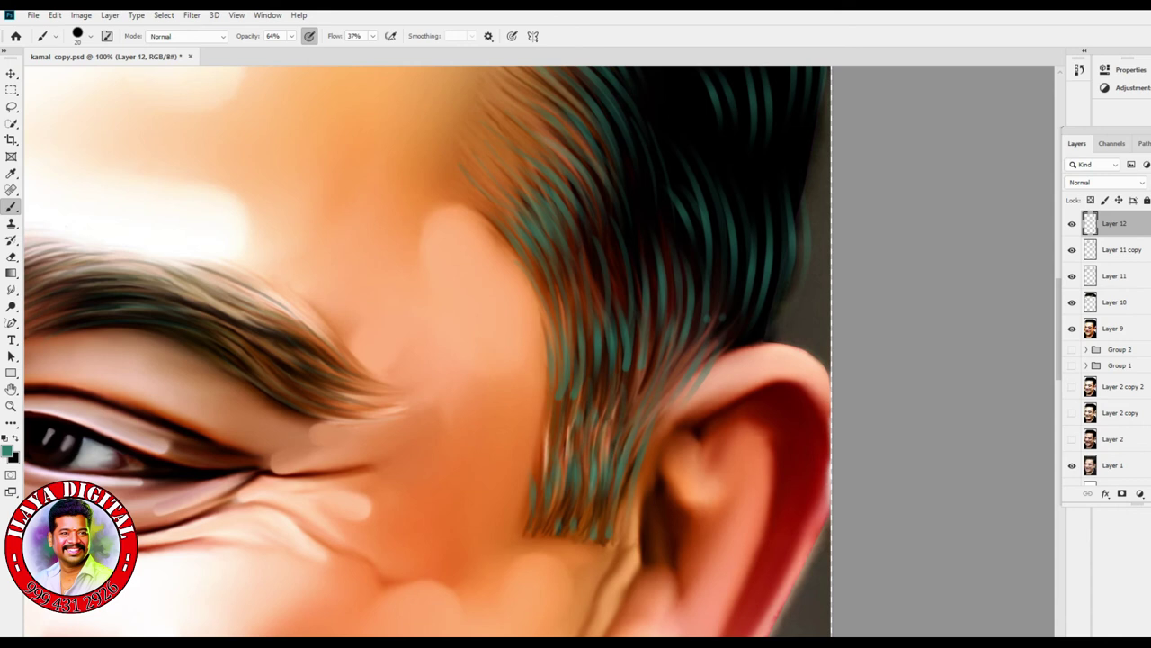
- Paint long teal strands through the dark side hair above the ear
scroll(427, 350, up, 5)
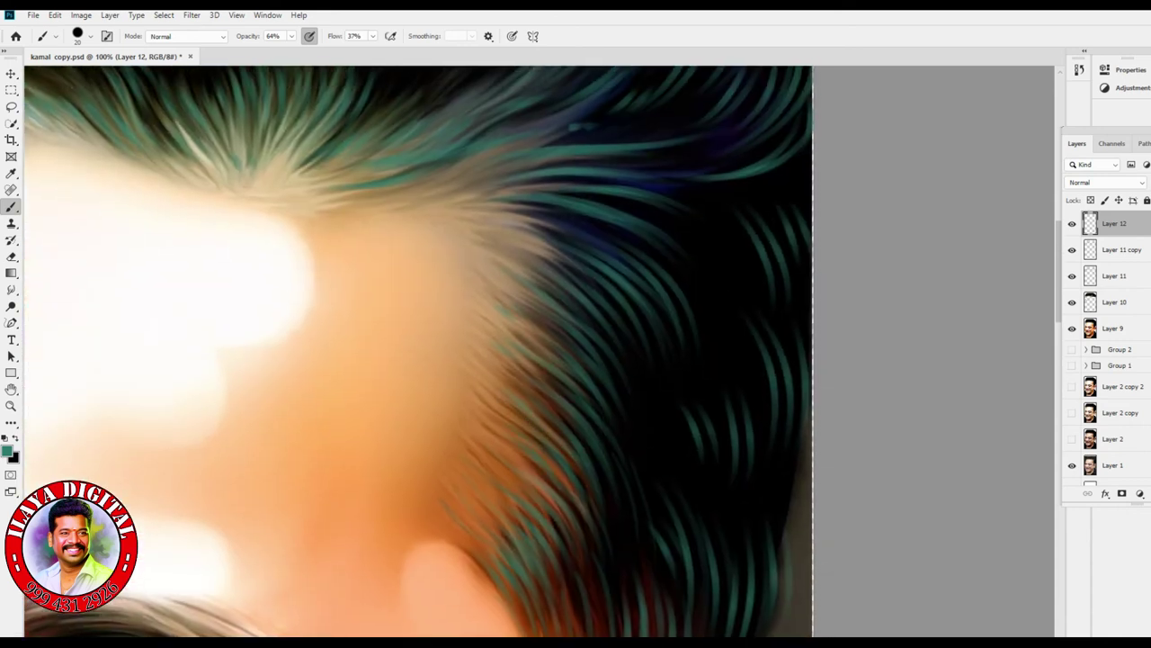
drag(687, 225, 730, 309)
drag(736, 225, 768, 322)
mouse_move(750, 365)
mouse_down()
mouse_move(763, 491)
mouse_move(729, 556)
mouse_up()
drag(778, 421, 761, 532)
- Add loose, thin teal strands around the outer contour and across the top of the hair
scroll(449, 351, up, 4)
scroll(450, 351, left, 2)
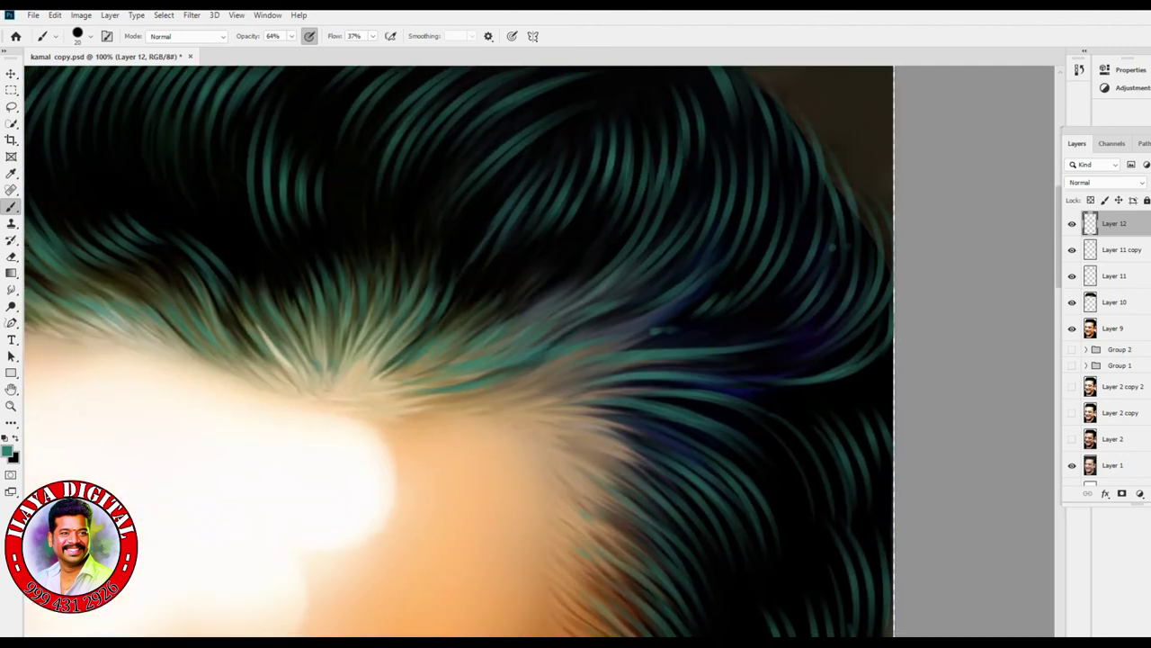
scroll(540, 351, left, 10)
scroll(553, 351, right, 1)
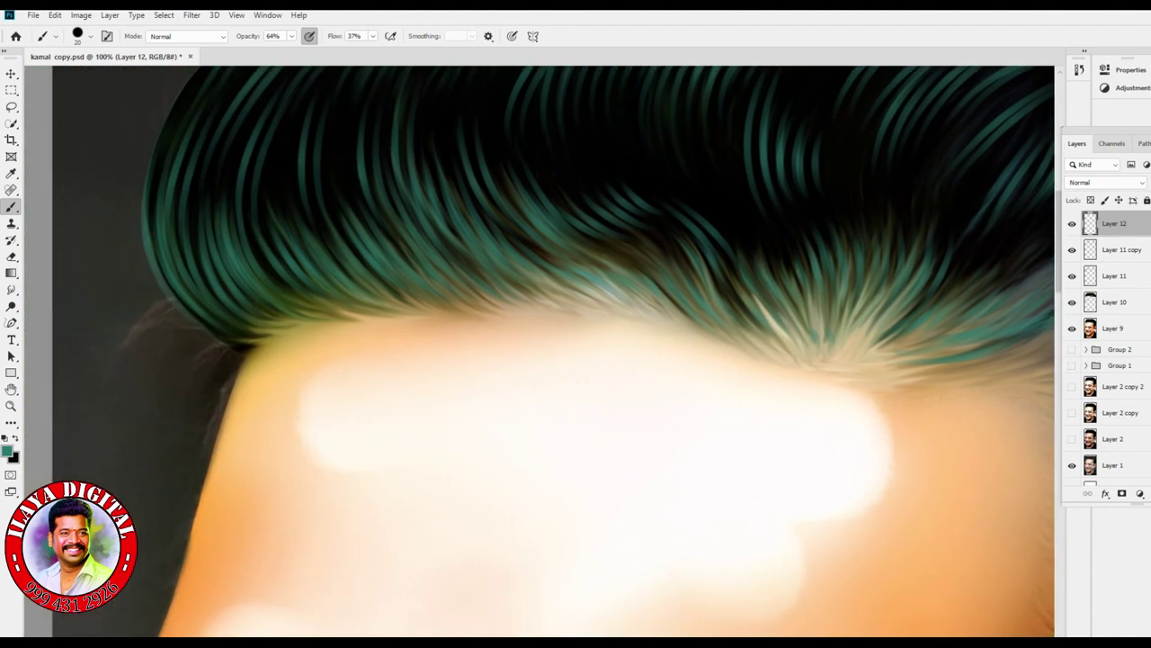
scroll(554, 351, up, 2)
scroll(553, 351, left, 8)
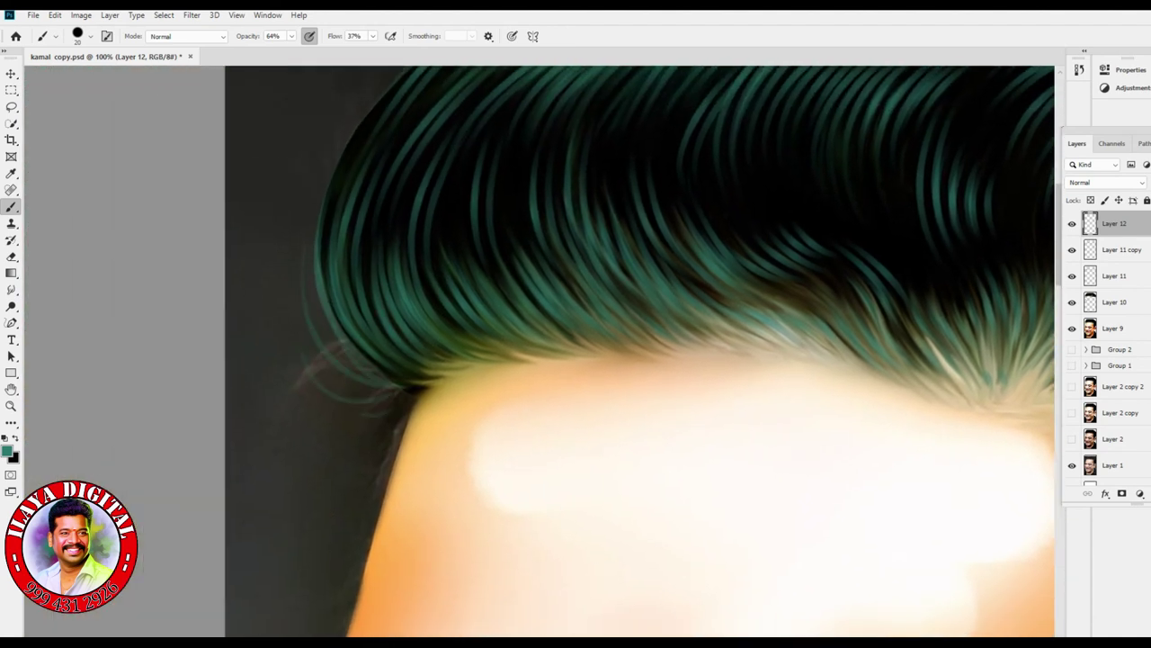
scroll(620, 378, up, 1)
scroll(620, 378, up, 1)
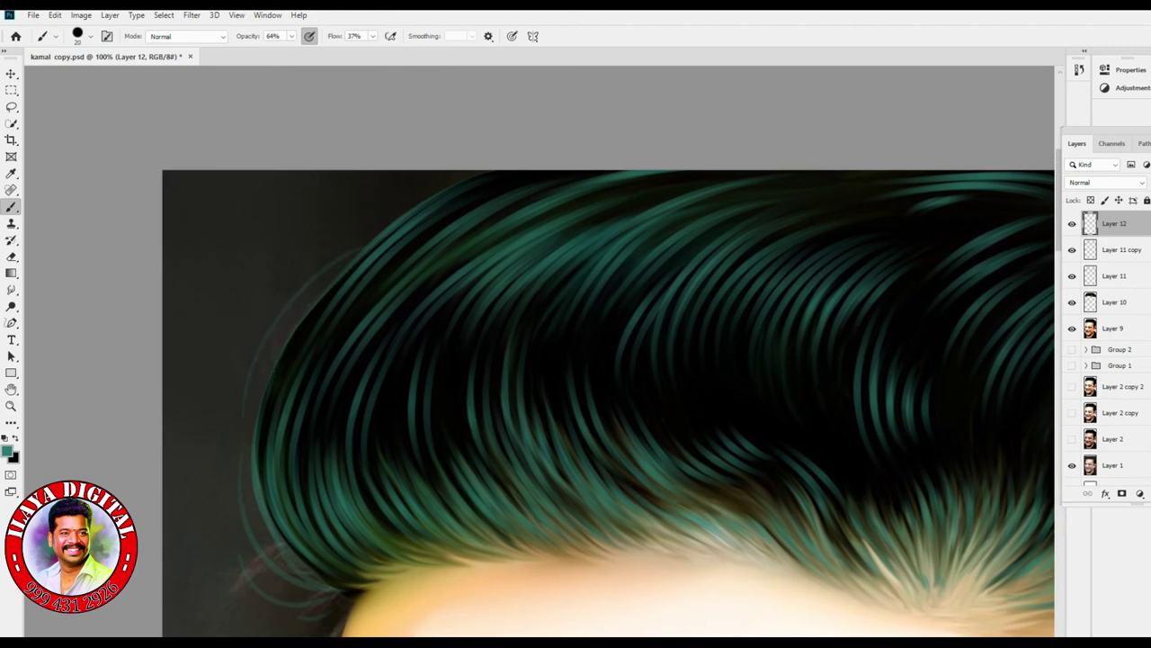
scroll(539, 350, right, 20)
scroll(540, 351, down, 4)
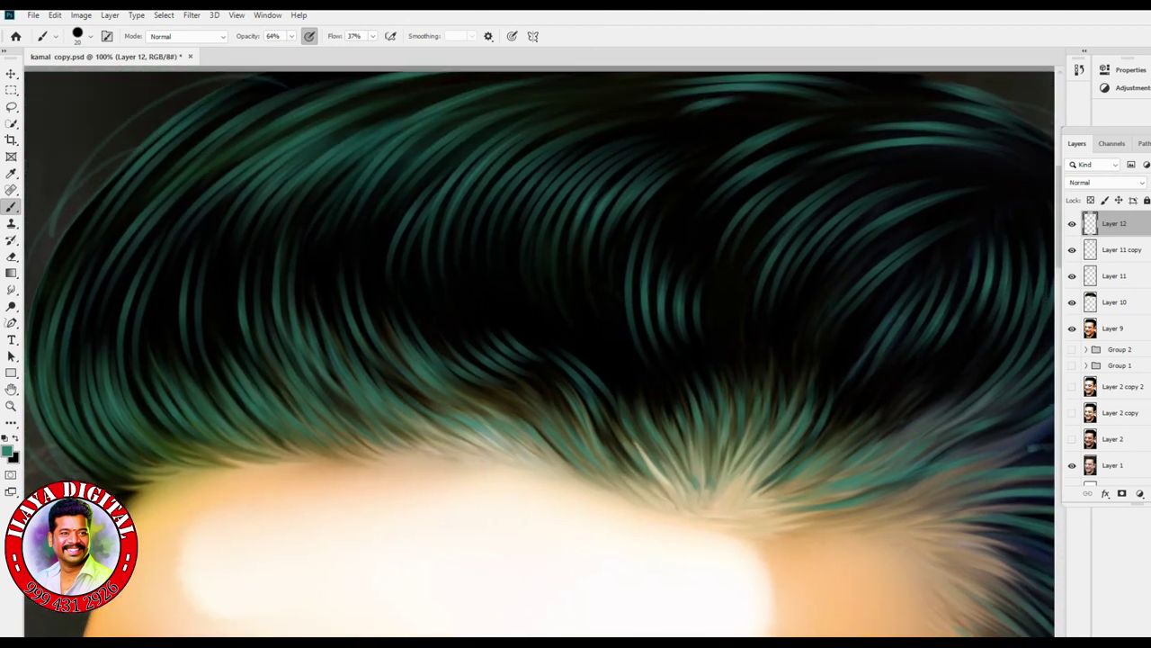
- Change the foreground colour to lime green (H 72, S 99, B 86) and return to the Brush tool
click(8, 449)
click(197, 578)
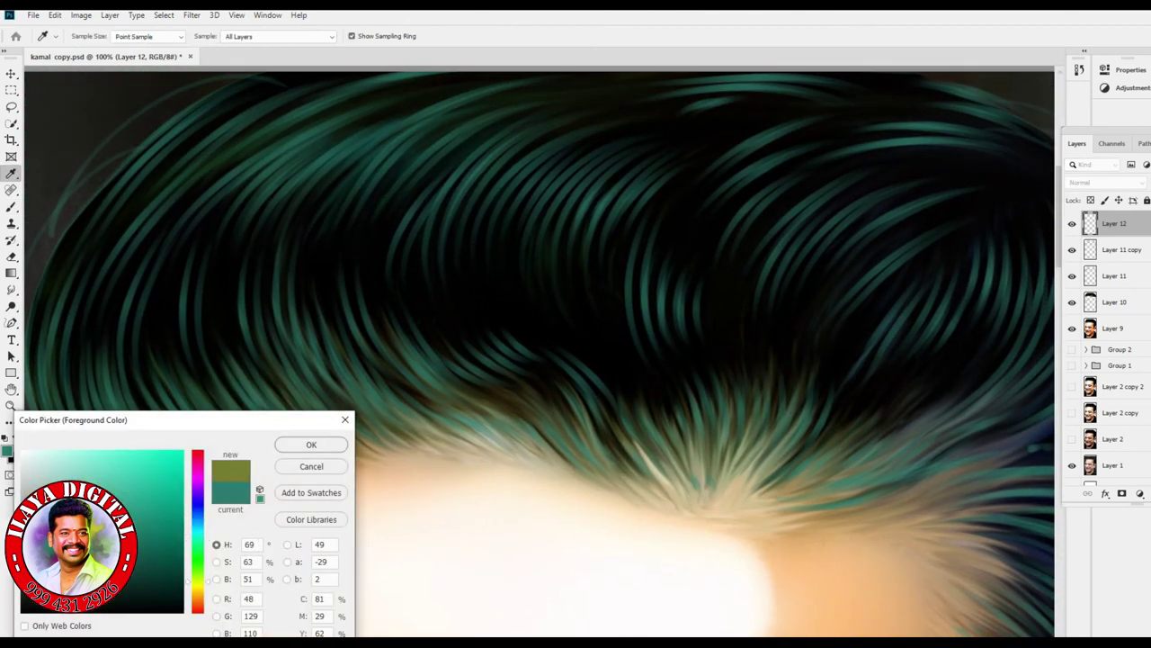
drag(197, 578, 197, 580)
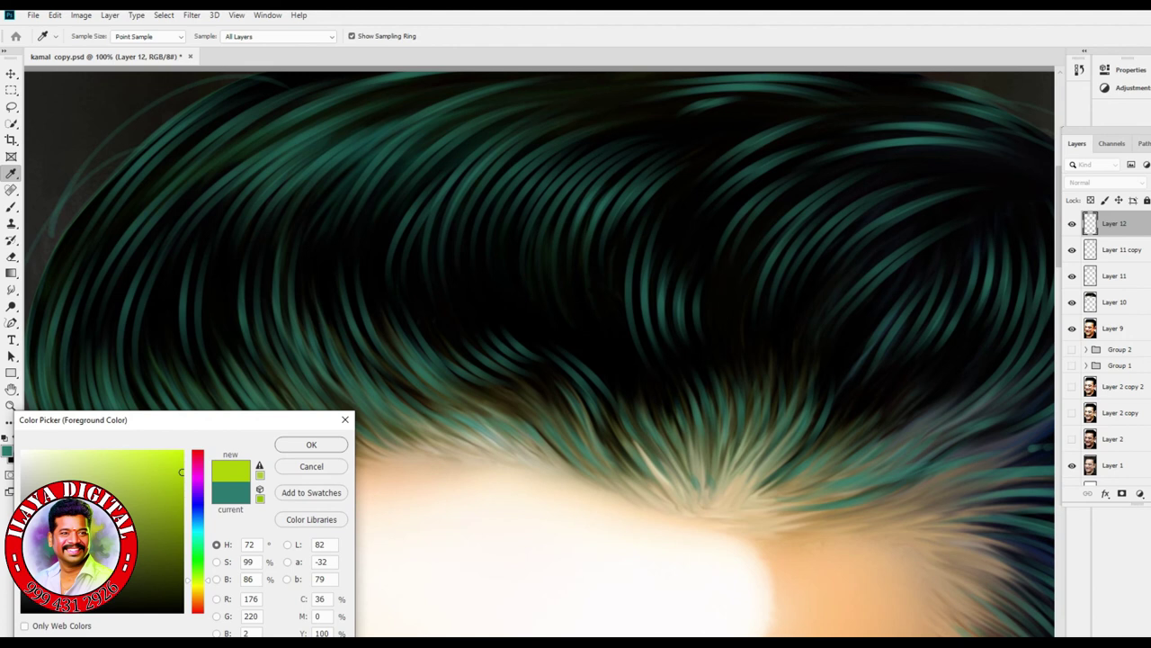
click(311, 445)
key(b)
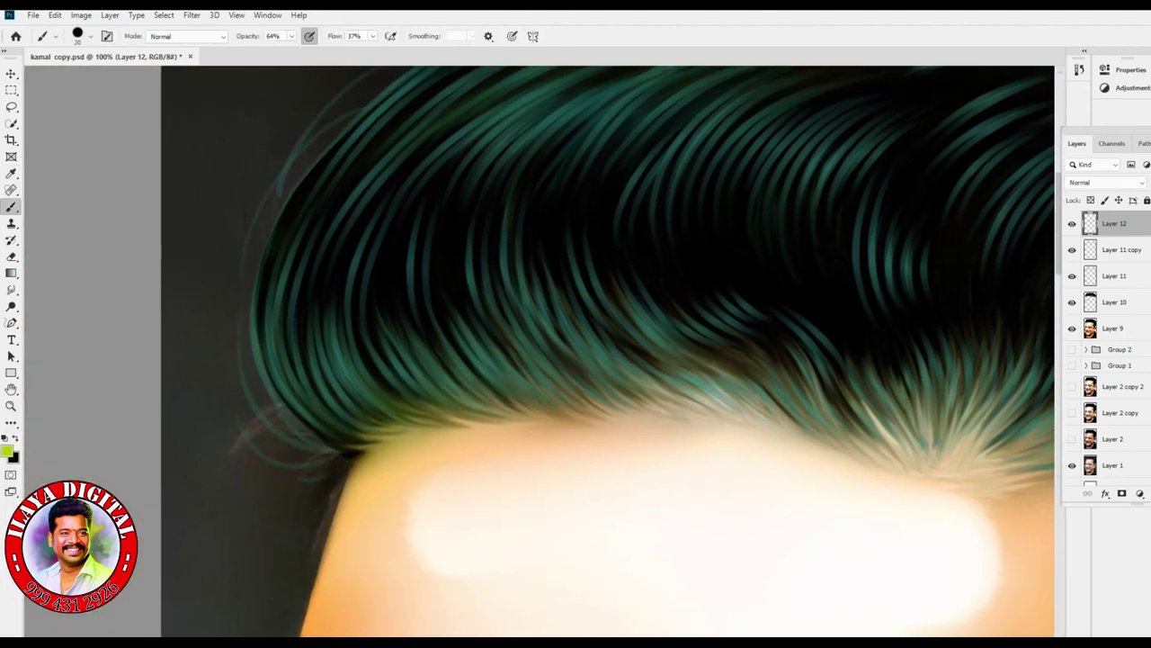
- Paint lime green strands along the curved outer edge of the hair at the portrait's left with a size 30 brush
mouse_move(256, 247)
mouse_down()
mouse_move(247, 333)
mouse_move(342, 443)
mouse_up()
drag(270, 301, 345, 438)
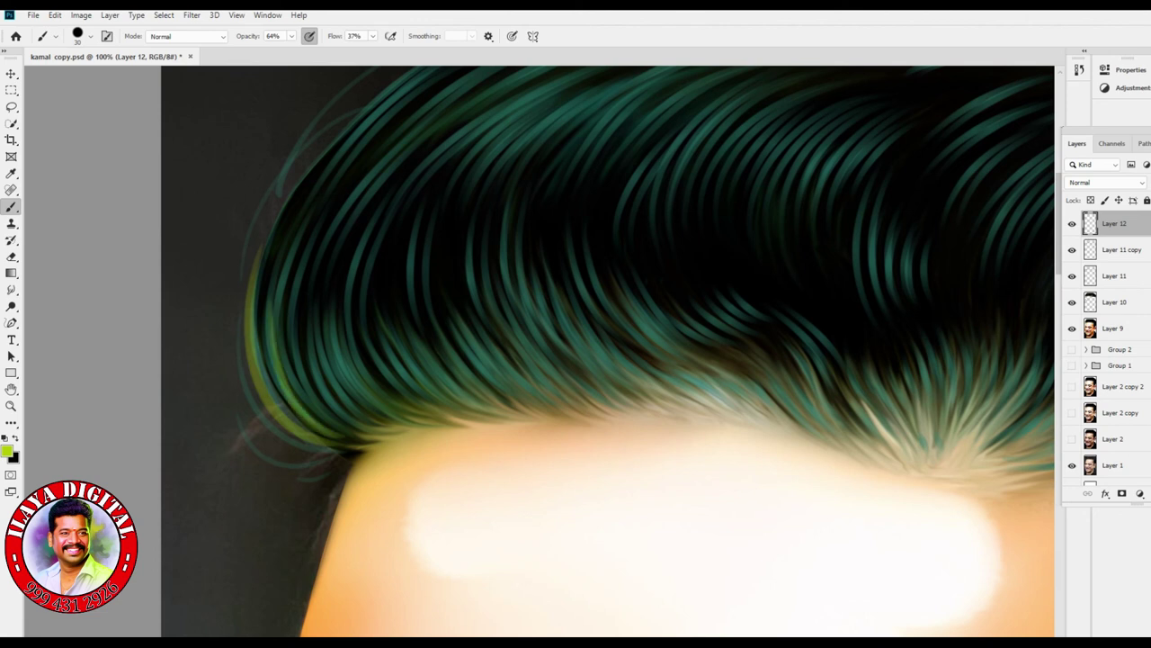
drag(296, 315, 369, 423)
mouse_move(239, 333)
mouse_down()
mouse_move(237, 374)
mouse_move(331, 504)
mouse_up()
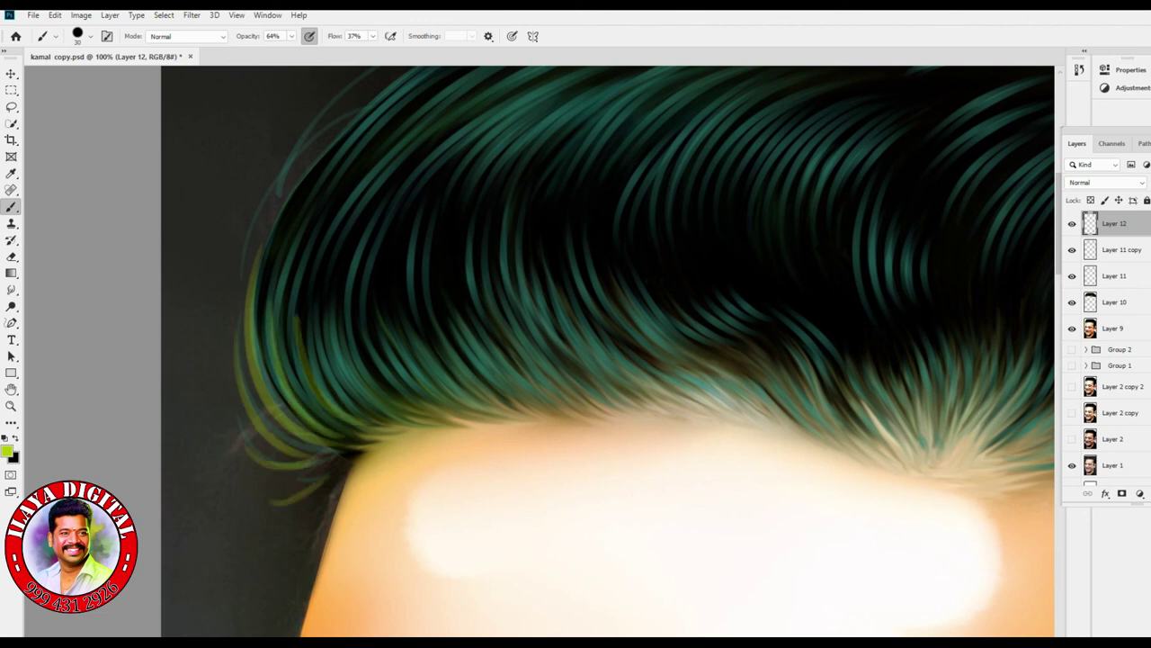
- Paint lime green strands following the upper-left hair contour towards the crown, undoing one misplaced stroke
scroll(605, 351, up, 3)
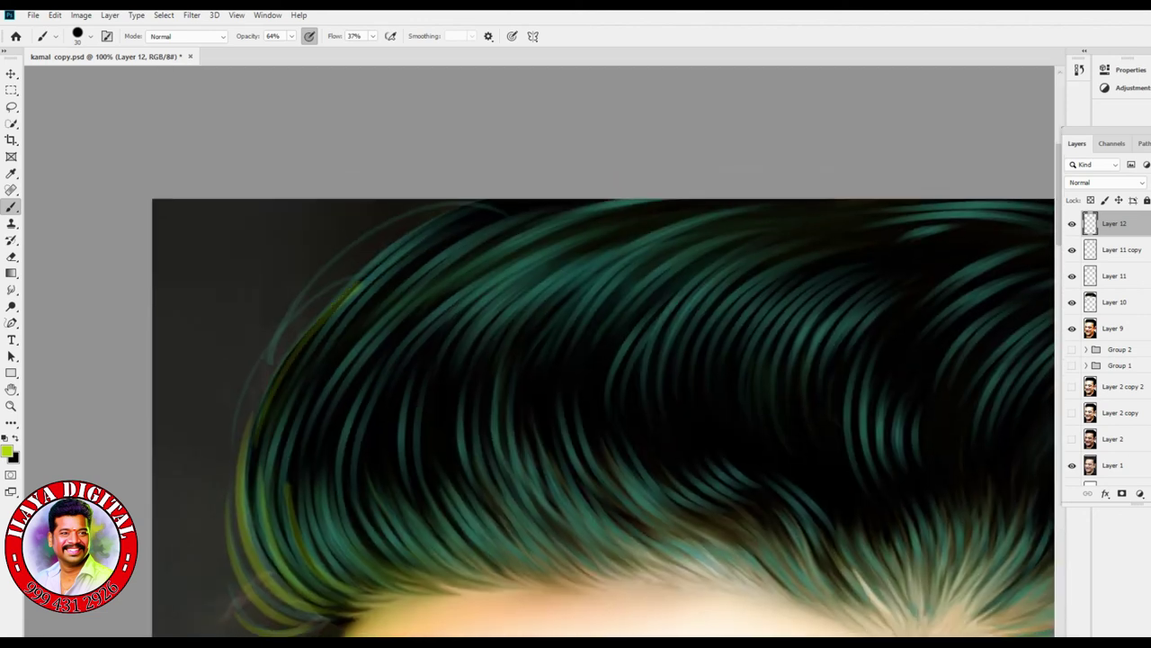
drag(399, 245, 263, 362)
key(ctrl+z)
mouse_move(262, 410)
mouse_down()
mouse_move(262, 393)
mouse_move(428, 234)
mouse_up()
drag(335, 338, 536, 202)
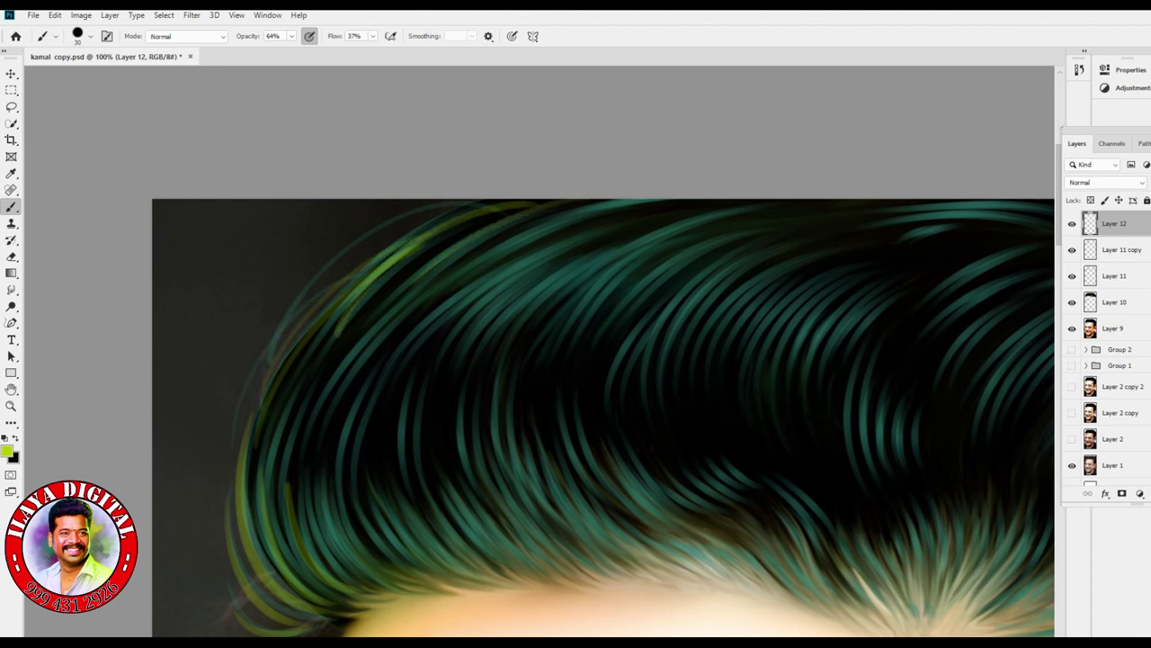
- Paint two loose lime green strands outside the hair contour at the portrait's left
drag(226, 371, 200, 519)
drag(423, 205, 253, 367)
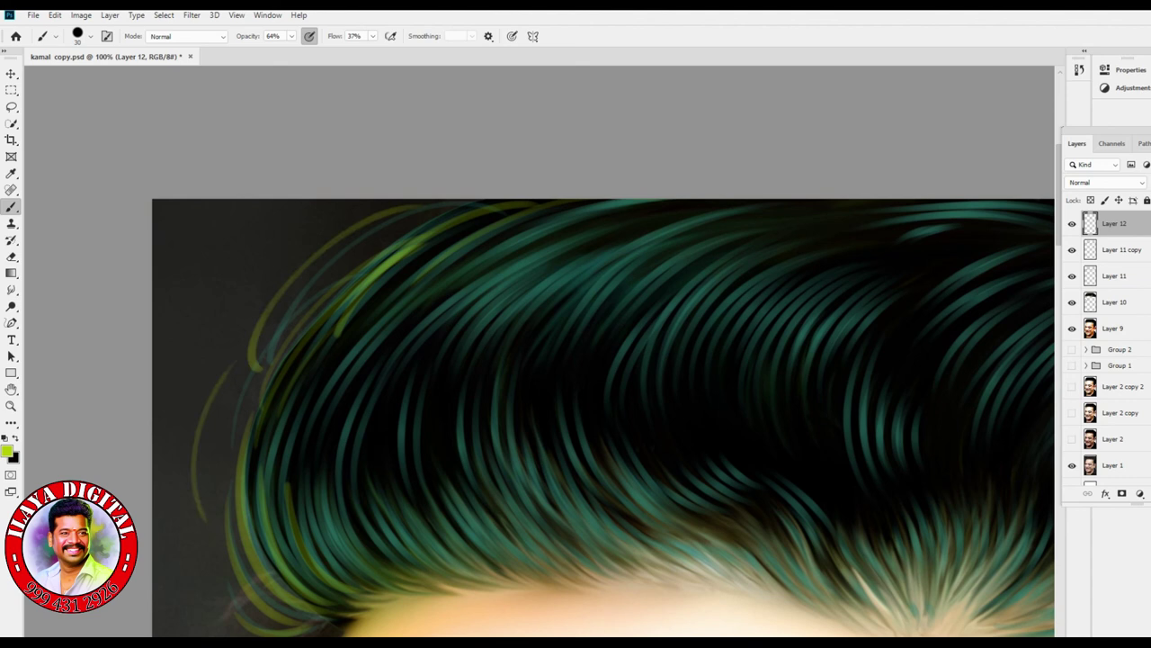
- Change the foreground colour to magenta (H 323, S 99, B 86) and return to the Brush tool
key(i)
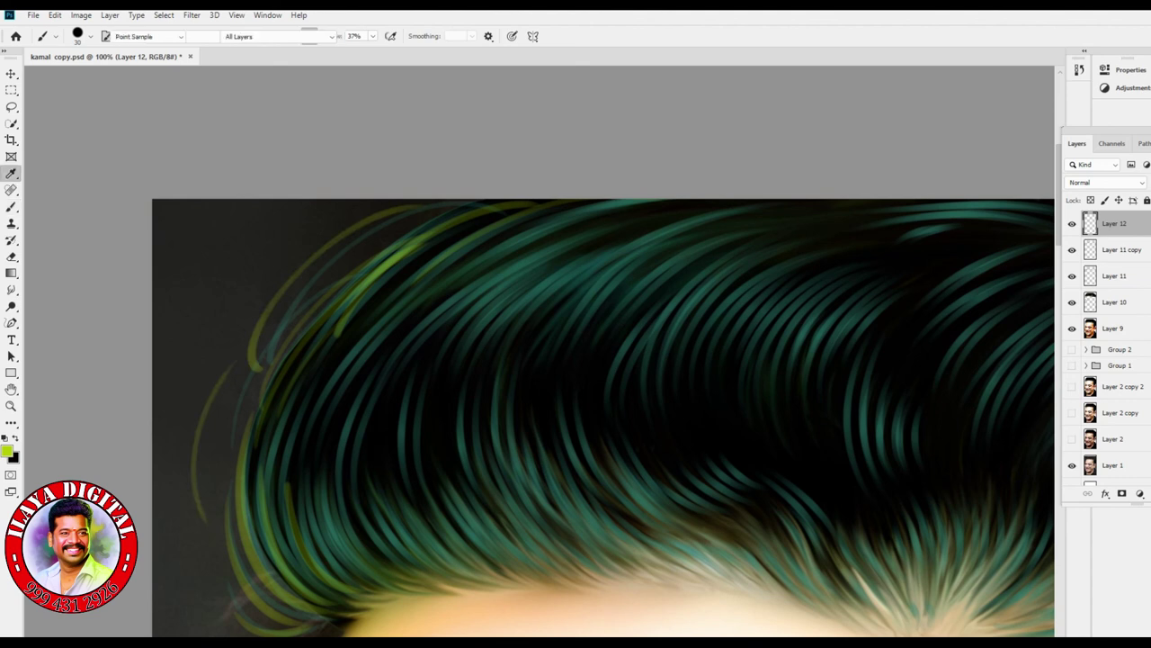
click(8, 451)
click(197, 469)
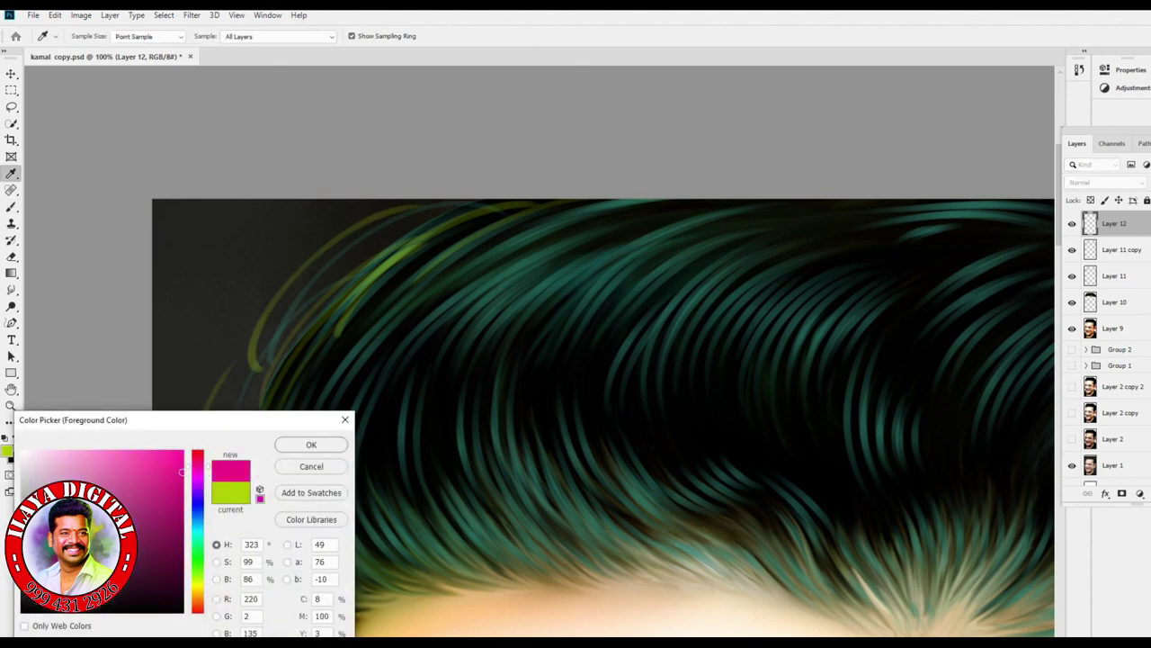
key(Return)
key(b)
- Paint magenta strands over the lower curl of the hair beside the forehead at the portrait's left
drag(575, 405, 636, 261)
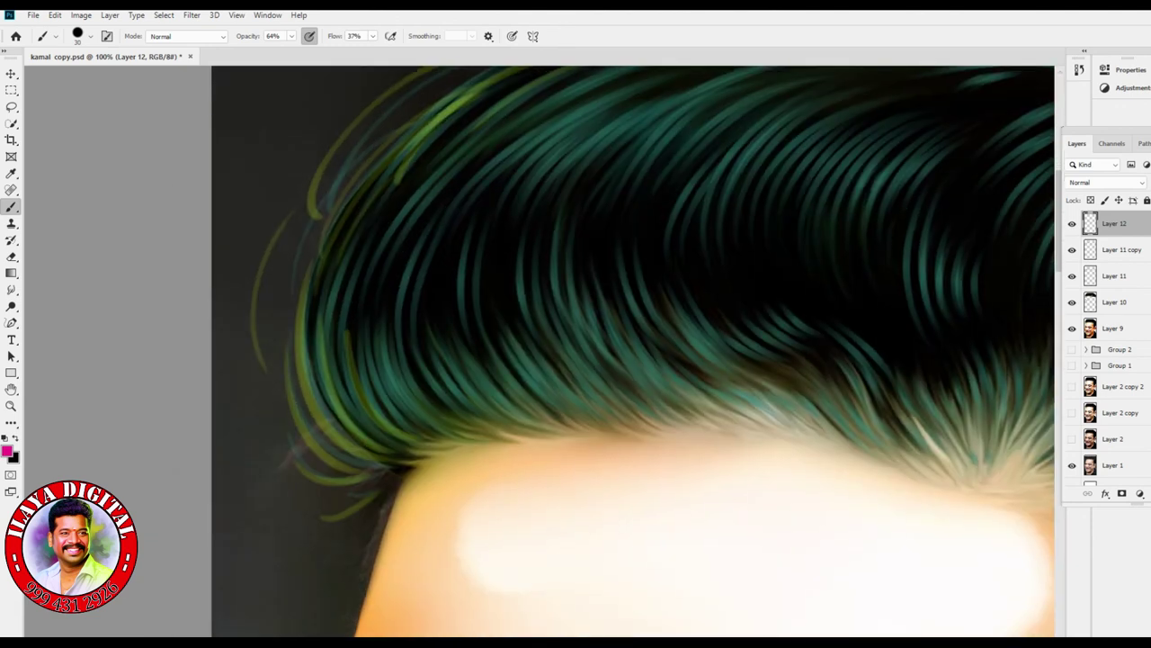
mouse_move(275, 396)
mouse_down()
mouse_move(348, 473)
mouse_move(375, 426)
mouse_move(376, 392)
mouse_up()
drag(358, 495, 317, 501)
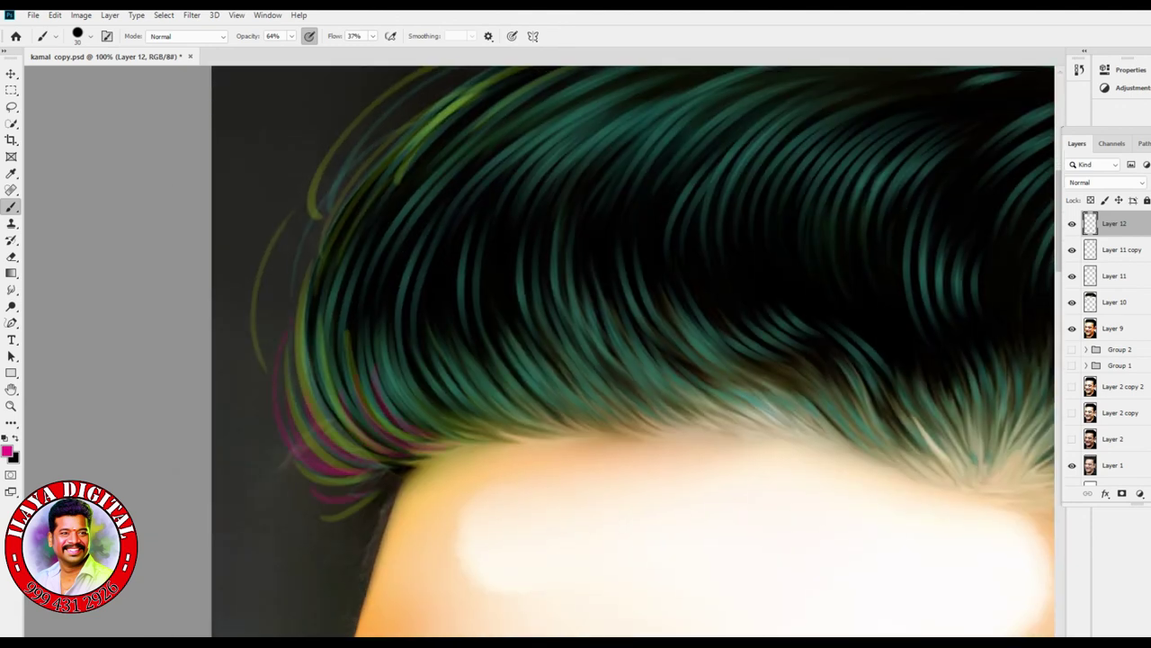
- Paint magenta strands along the upper-left hair contour and across the top towards the crown
drag(575, 270, 495, 440)
mouse_move(297, 409)
mouse_down()
mouse_move(422, 288)
mouse_move(500, 246)
mouse_up()
drag(558, 269, 674, 239)
drag(286, 347, 312, 324)
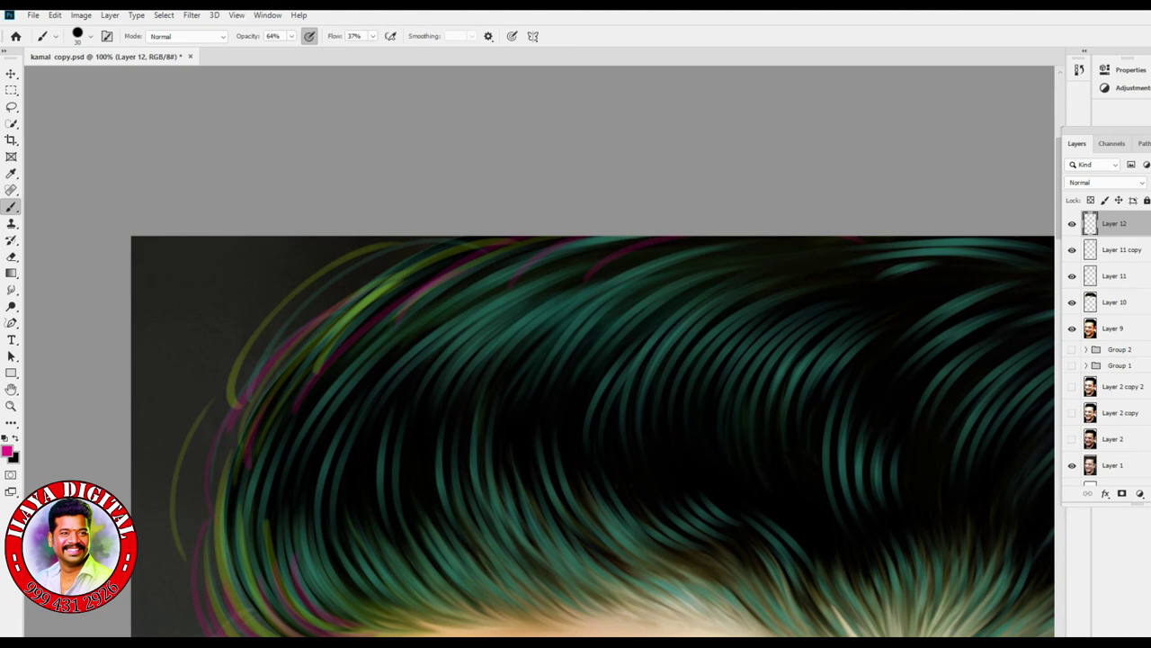
- Paint magenta strands along the outer hair contour at the portrait's right, down to just above the ear
drag(809, 449, 154, 328)
mouse_move(351, 136)
mouse_down()
mouse_move(557, 203)
mouse_move(664, 400)
mouse_move(738, 486)
mouse_up()
drag(449, 504, 498, 252)
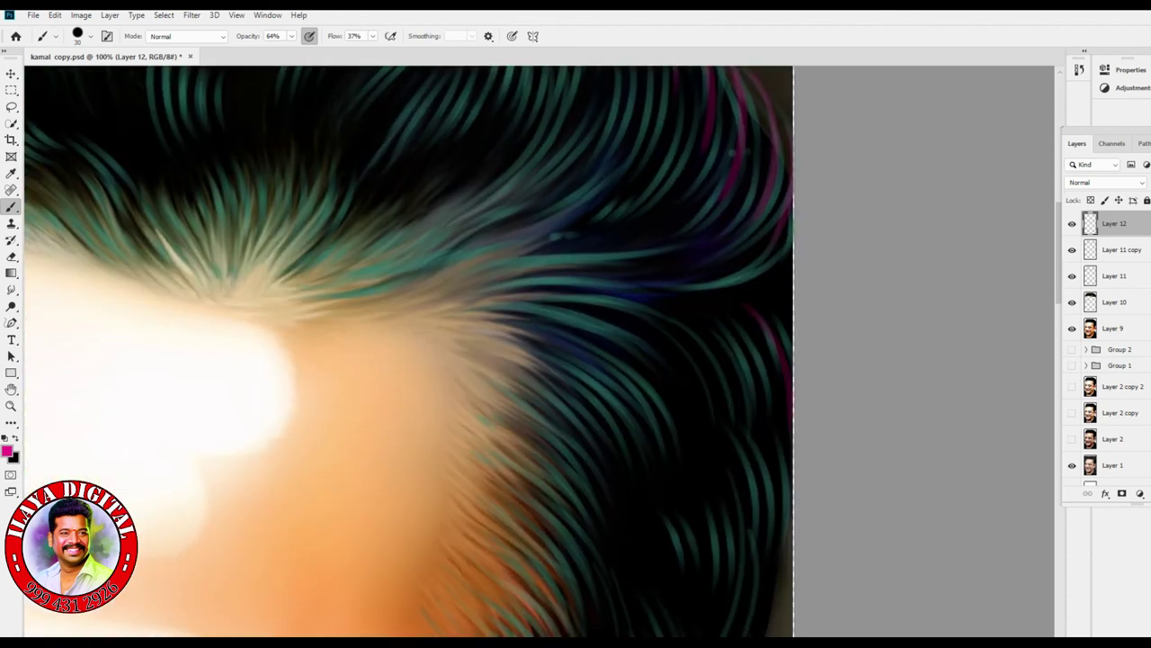
scroll(404, 350, down, 5)
click(684, 554)
- Change the foreground colour to a saturated green with hue 107
click(7, 450)
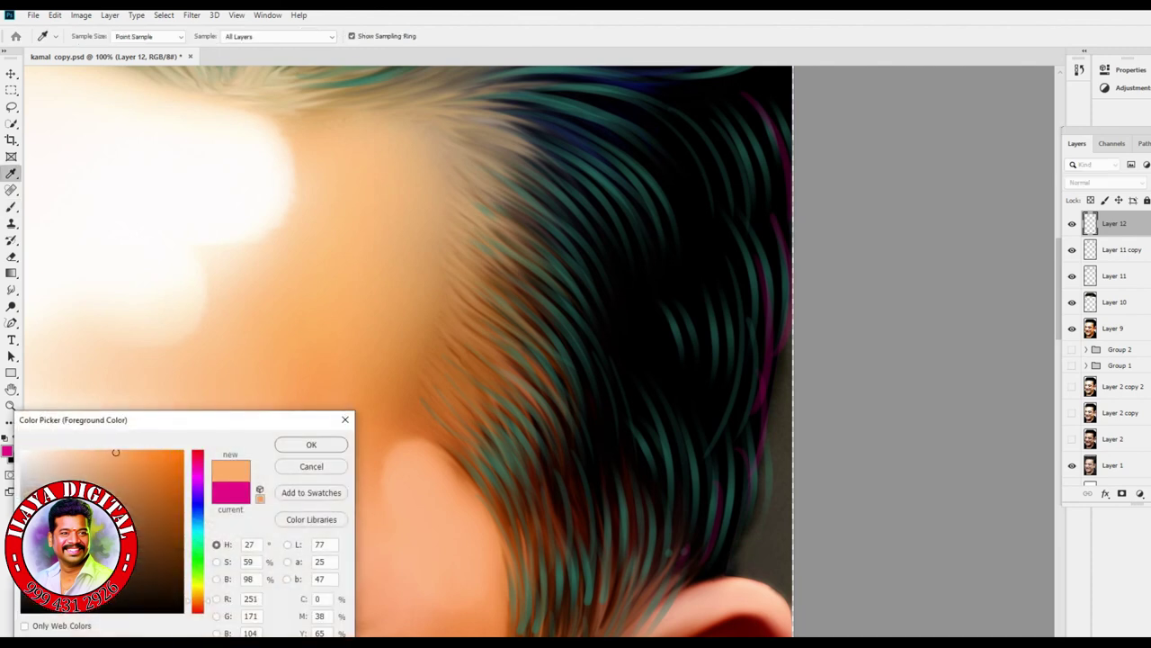
drag(197, 599, 197, 564)
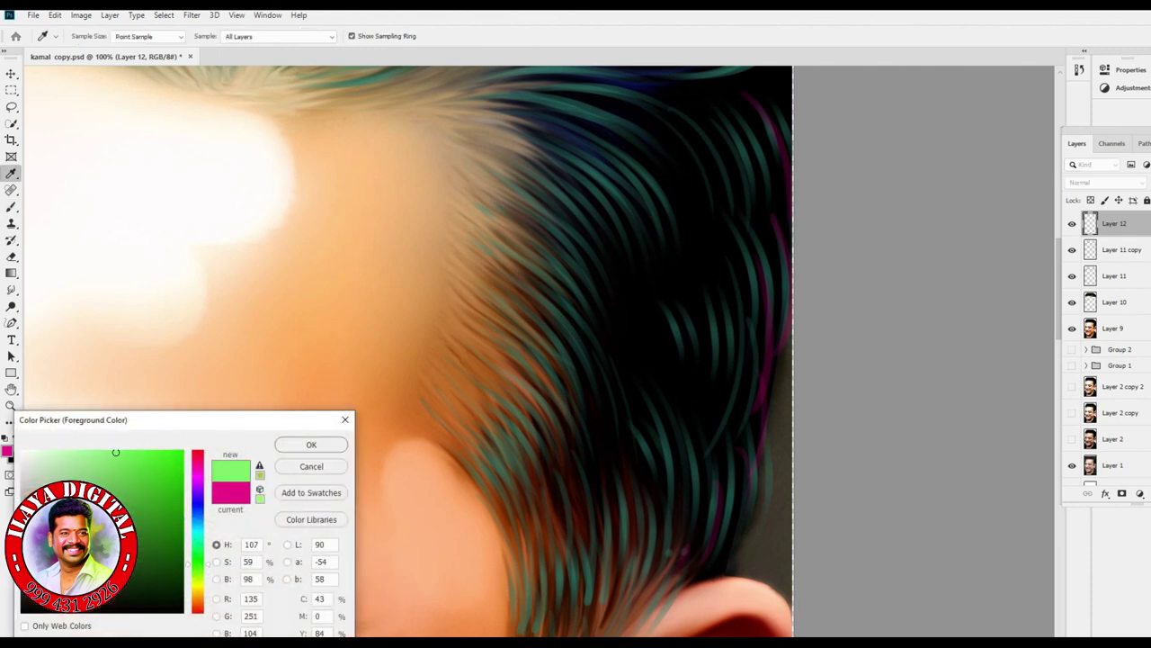
click(174, 479)
key(Return)
- Paint green strands at the back edge of the hair above the ear and over the sideburn area
mouse_move(783, 209)
mouse_down()
mouse_move(772, 405)
mouse_move(736, 543)
mouse_move(707, 572)
mouse_move(683, 322)
mouse_up()
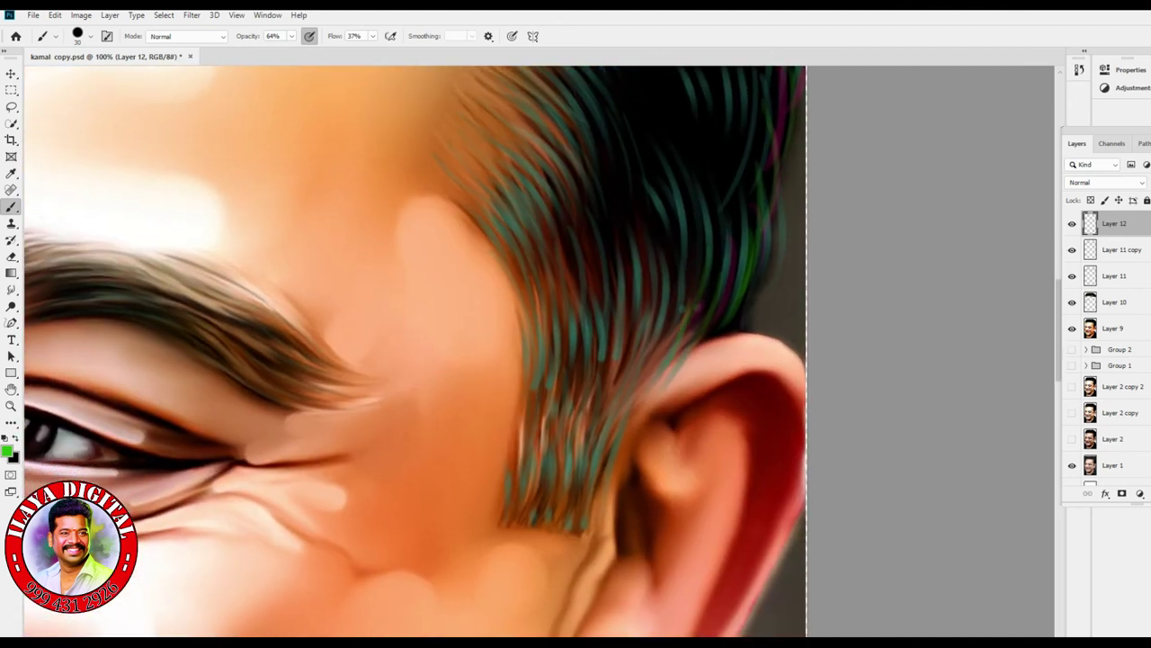
mouse_move(538, 515)
mouse_down()
mouse_move(552, 467)
mouse_move(536, 492)
mouse_up()
drag(560, 424, 565, 402)
drag(551, 364, 554, 338)
drag(580, 387, 580, 309)
mouse_move(604, 390)
mouse_down()
mouse_move(603, 356)
mouse_move(630, 308)
mouse_up()
- Add green strands to the dark side hair above the ear, following the existing teal strands
drag(612, 324, 506, 611)
drag(587, 498, 587, 462)
drag(595, 568, 603, 469)
drag(633, 552, 633, 480)
drag(590, 342, 602, 412)
mouse_move(617, 429)
mouse_down()
mouse_move(614, 344)
mouse_move(644, 324)
mouse_move(637, 242)
mouse_up()
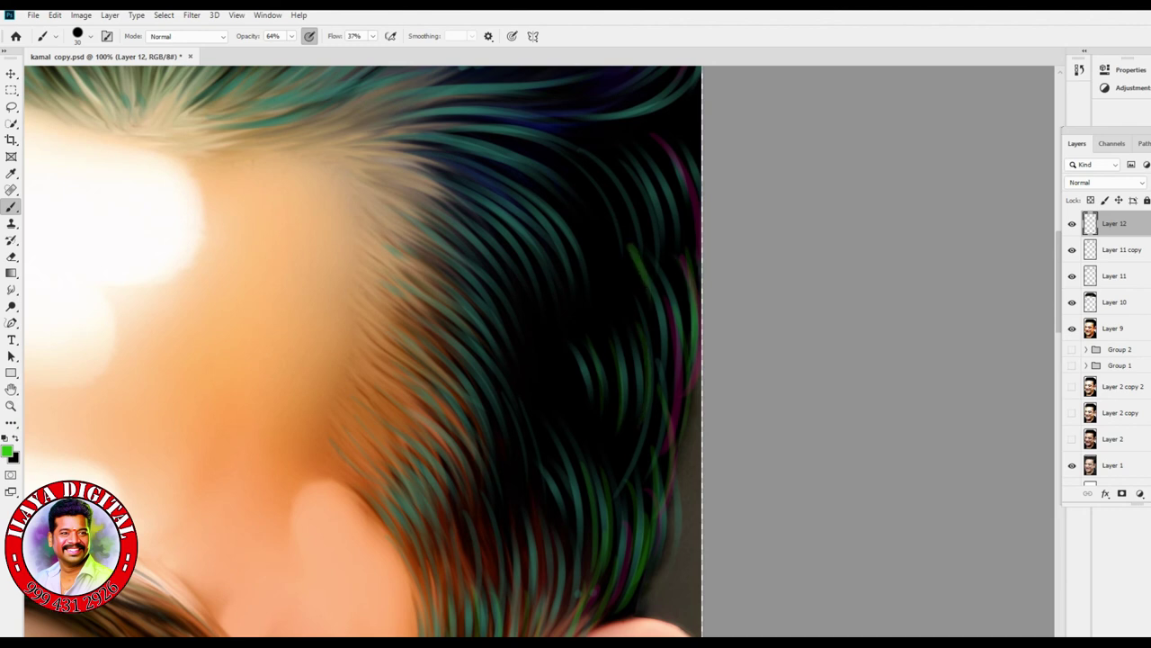
- Paint green strands through the hair sweeping back from the temple at the portrait's right
drag(449, 225, 437, 432)
drag(511, 383, 554, 435)
drag(454, 357, 581, 480)
drag(514, 369, 604, 488)
drag(594, 376, 644, 446)
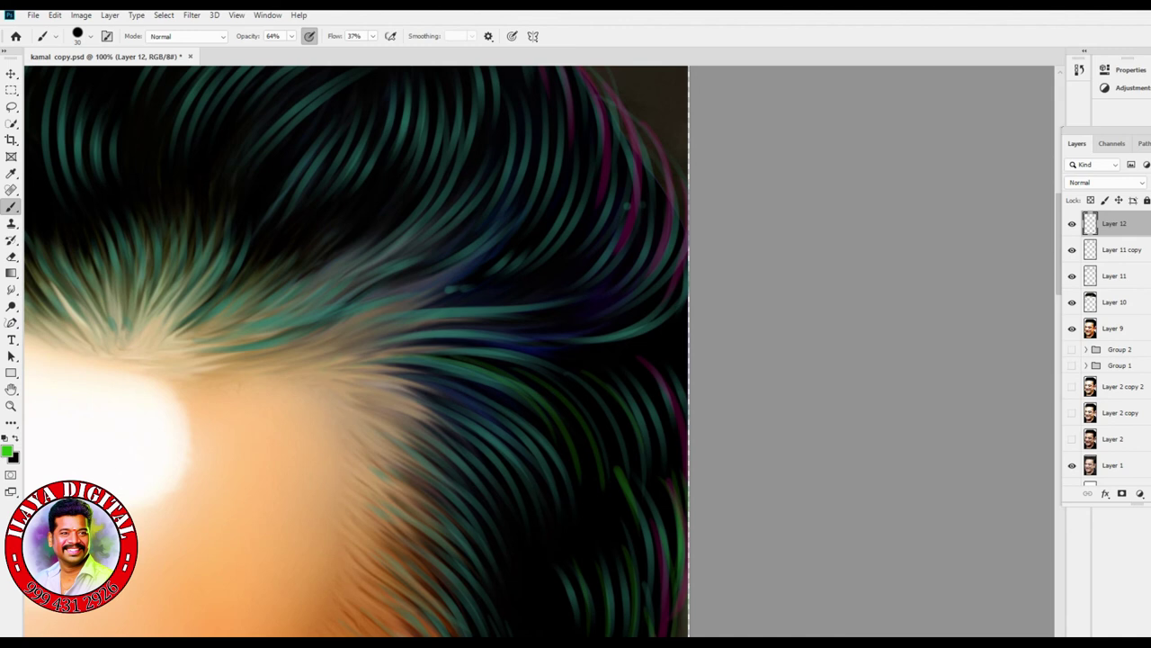
- Paint curved green strands around the outer swirl of hair at the portrait's right edge
drag(412, 329, 635, 254)
drag(630, 315, 662, 158)
drag(664, 311, 682, 163)
drag(641, 336, 685, 259)
drag(582, 355, 671, 325)
- Paint green strands along the upper-right hair contour and across the top of the crown
scroll(359, 351, up, 5)
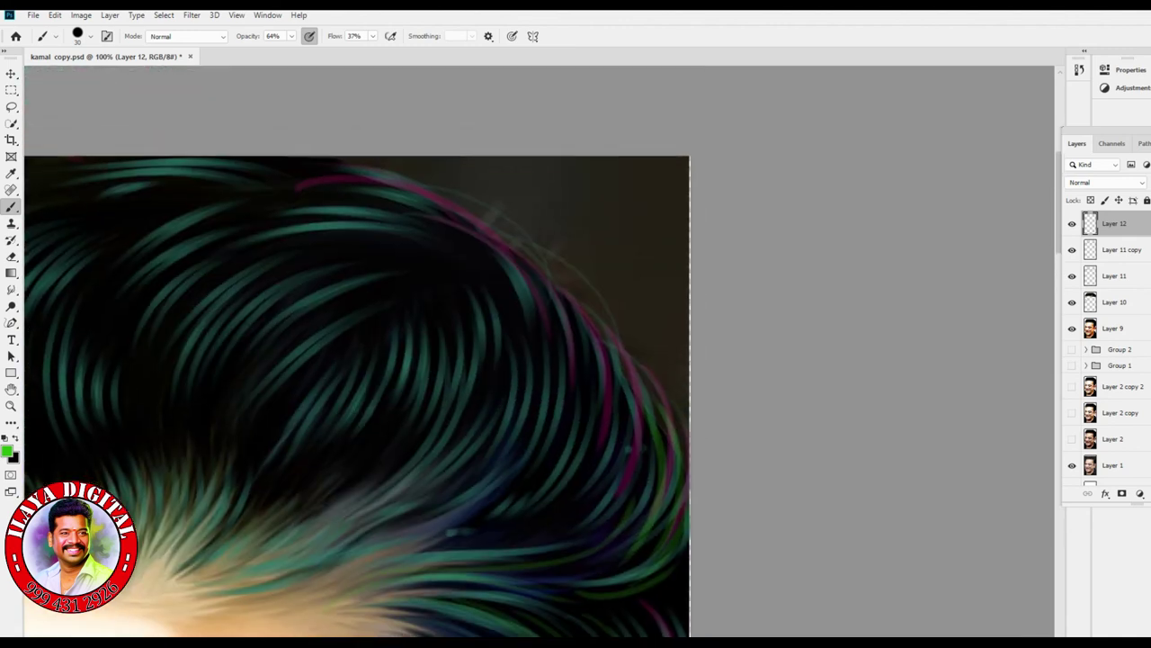
drag(540, 380, 472, 232)
drag(576, 415, 544, 283)
drag(640, 506, 605, 340)
drag(653, 531, 643, 394)
drag(405, 360, 608, 444)
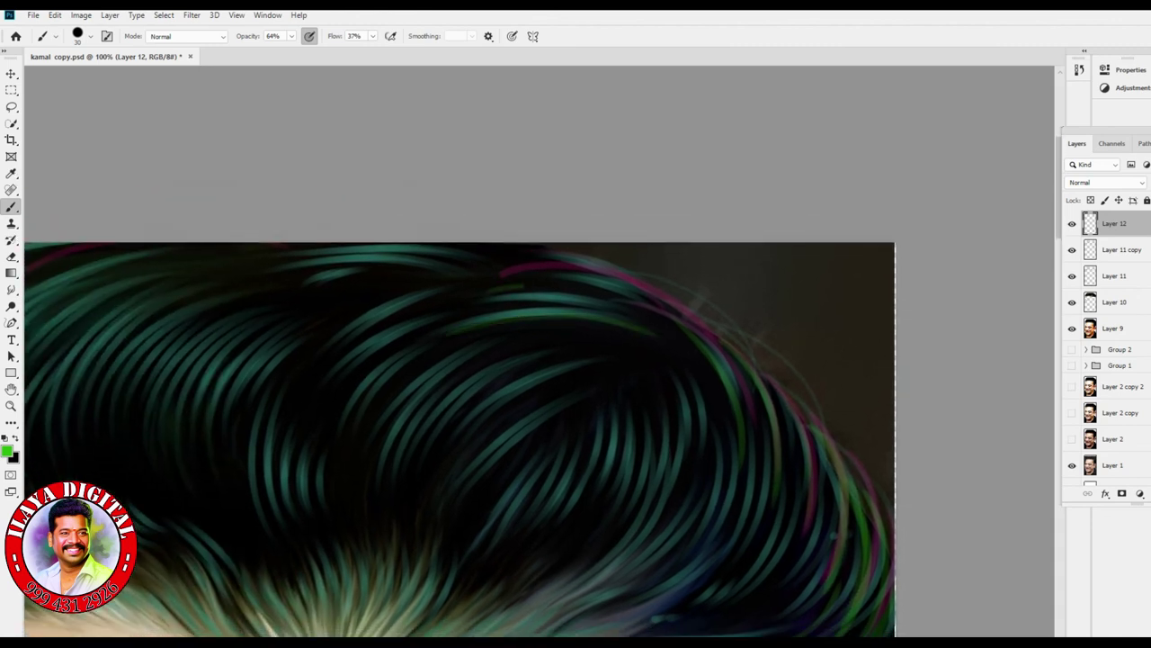
mouse_move(509, 264)
mouse_down()
mouse_move(690, 328)
mouse_move(711, 413)
mouse_up()
- Paint long green strands across the top of the hair towards the portrait's left
mouse_move(540, 404)
mouse_down()
mouse_move(695, 436)
mouse_move(604, 408)
mouse_move(674, 378)
mouse_move(539, 401)
mouse_up()
mouse_move(423, 299)
mouse_down()
mouse_move(576, 259)
mouse_move(797, 255)
mouse_up()
mouse_move(225, 364)
mouse_down()
mouse_move(237, 347)
mouse_move(441, 253)
mouse_up()
drag(392, 298, 486, 254)
mouse_move(540, 405)
mouse_down()
mouse_move(792, 360)
mouse_move(533, 402)
mouse_up()
- Paint curved green strands over the outer and lower curl of the hair at the portrait's left
mouse_move(432, 266)
mouse_down()
mouse_move(310, 440)
mouse_move(347, 579)
mouse_up()
mouse_move(377, 446)
mouse_down()
mouse_move(335, 581)
mouse_move(404, 591)
mouse_up()
drag(477, 443, 378, 589)
drag(520, 448, 473, 540)
drag(570, 478, 521, 545)
- Add sweeping green strands to the upper-left part of the hair, following its contour
drag(463, 329, 646, 194)
drag(541, 327, 684, 212)
drag(626, 291, 752, 210)
drag(584, 405, 536, 387)
- Add short green strands above the front hairline and a loose green strand below the left curl
drag(630, 405, 423, 288)
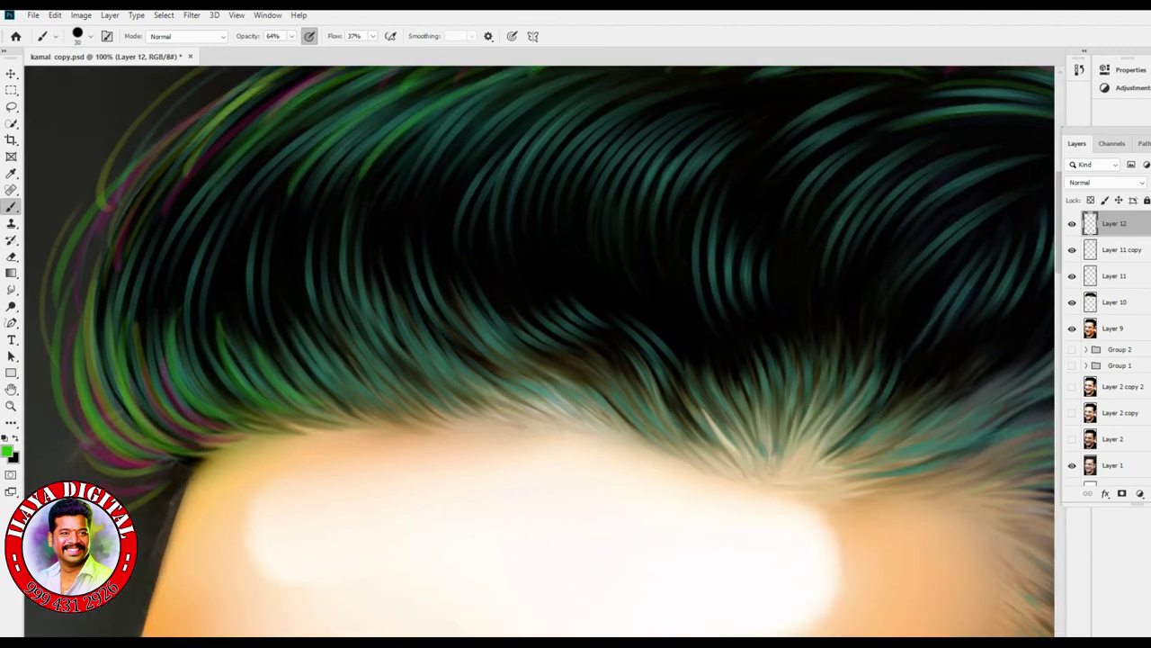
drag(531, 356, 624, 301)
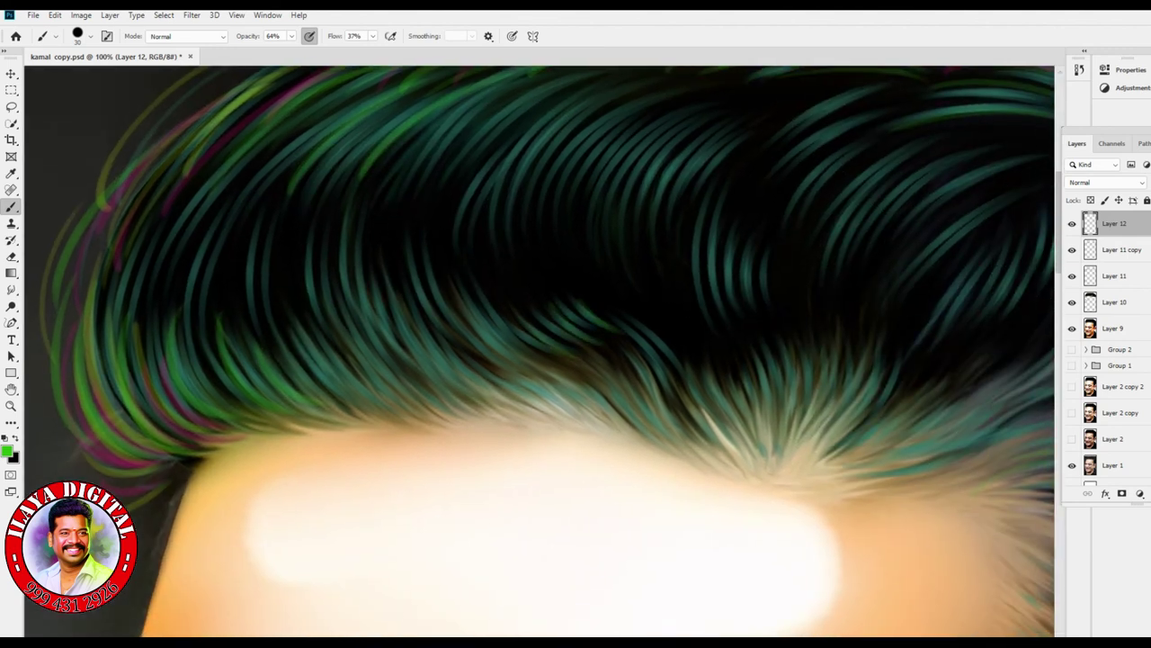
drag(372, 395, 439, 322)
mouse_move(316, 406)
mouse_down()
mouse_move(349, 367)
mouse_move(367, 403)
mouse_up()
drag(575, 405, 626, 227)
drag(220, 292, 94, 340)
drag(179, 295, 131, 309)
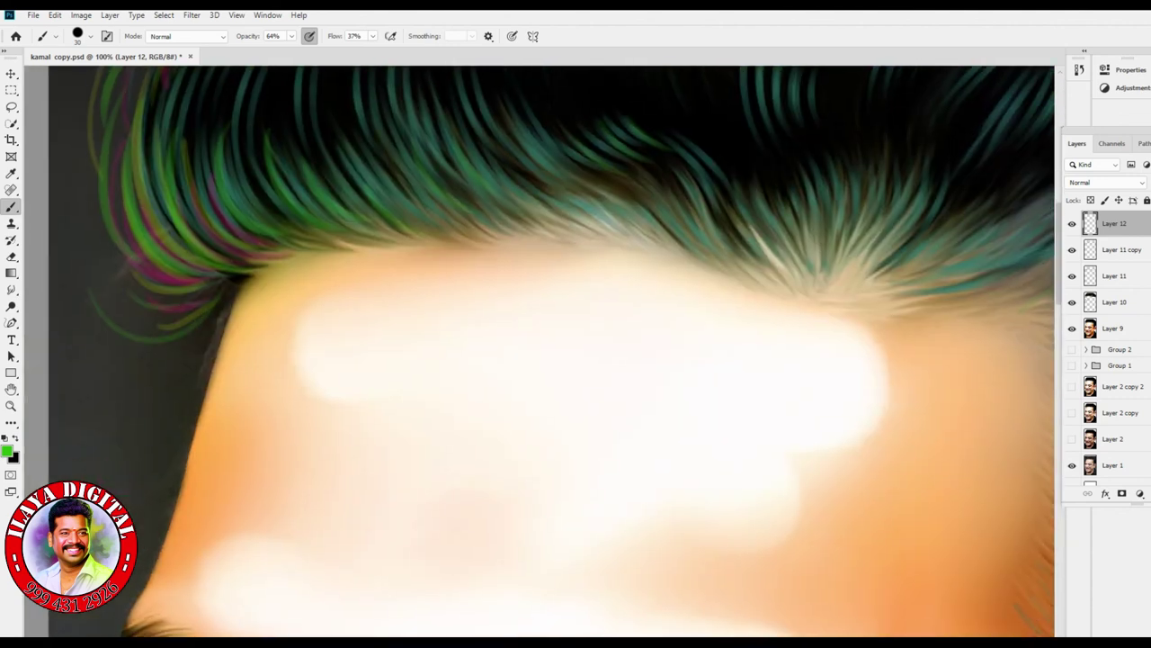
- Group Layer 12, Layer 11 copy, Layer 11, Layer 10 and Layer 9 together
key(ctrl+minus)
key(ctrl+minus)
key(ctrl+minus)
key(ctrl+minus)
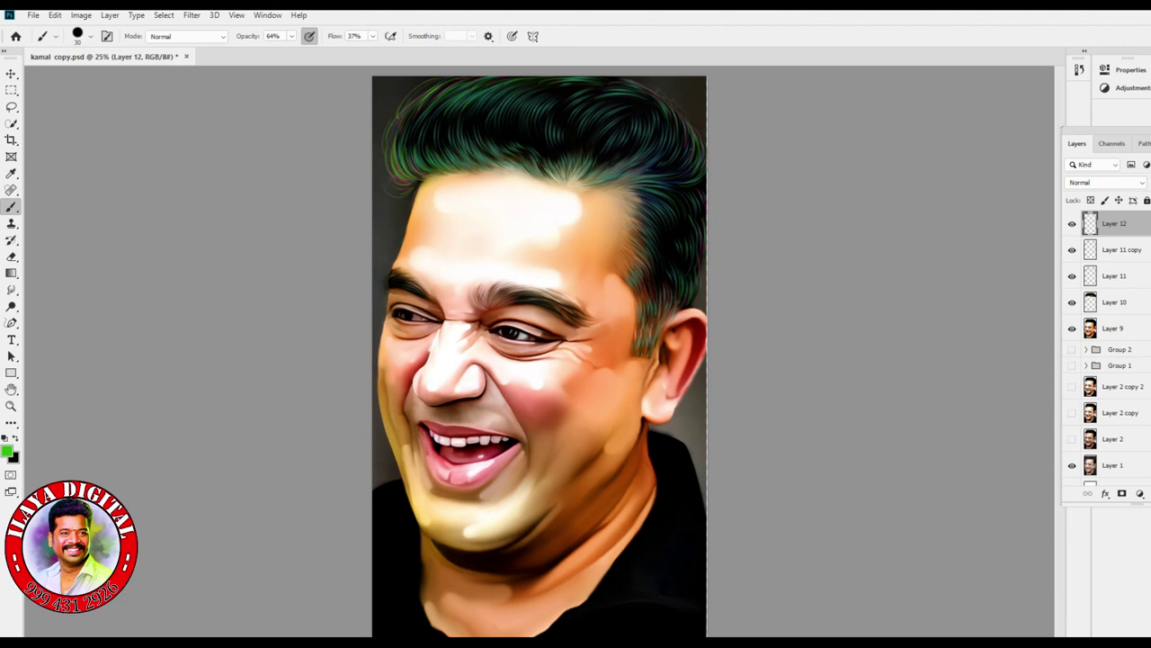
scroll(549, 405, up, 1)
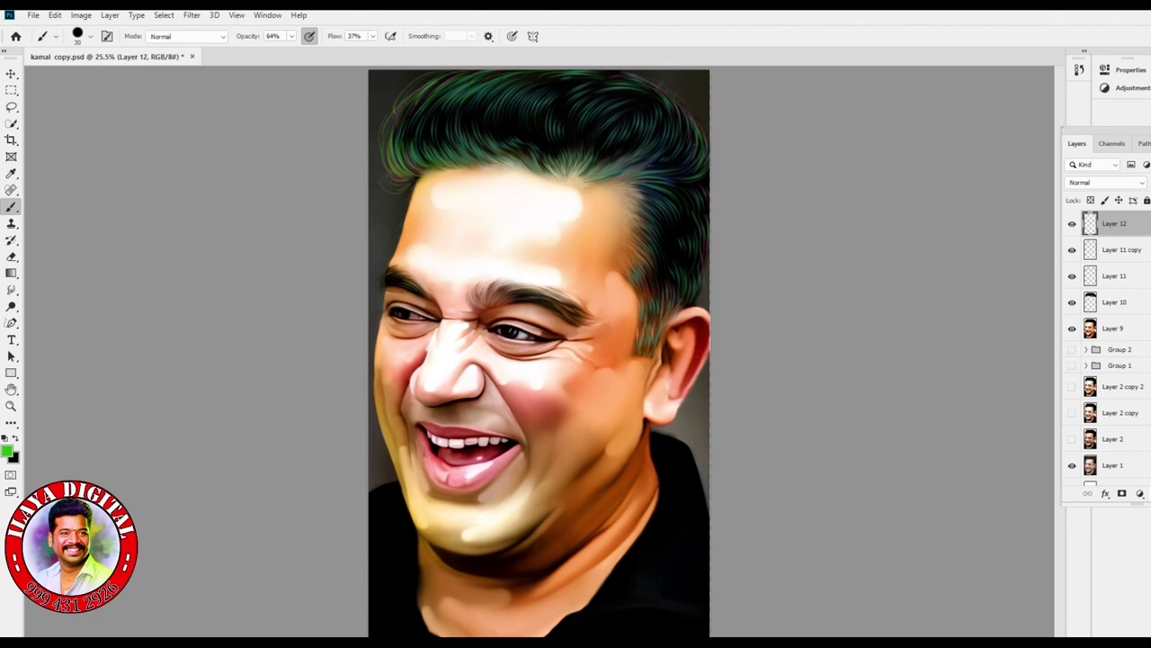
ctrl+click(1115, 249)
ctrl+click(1115, 275)
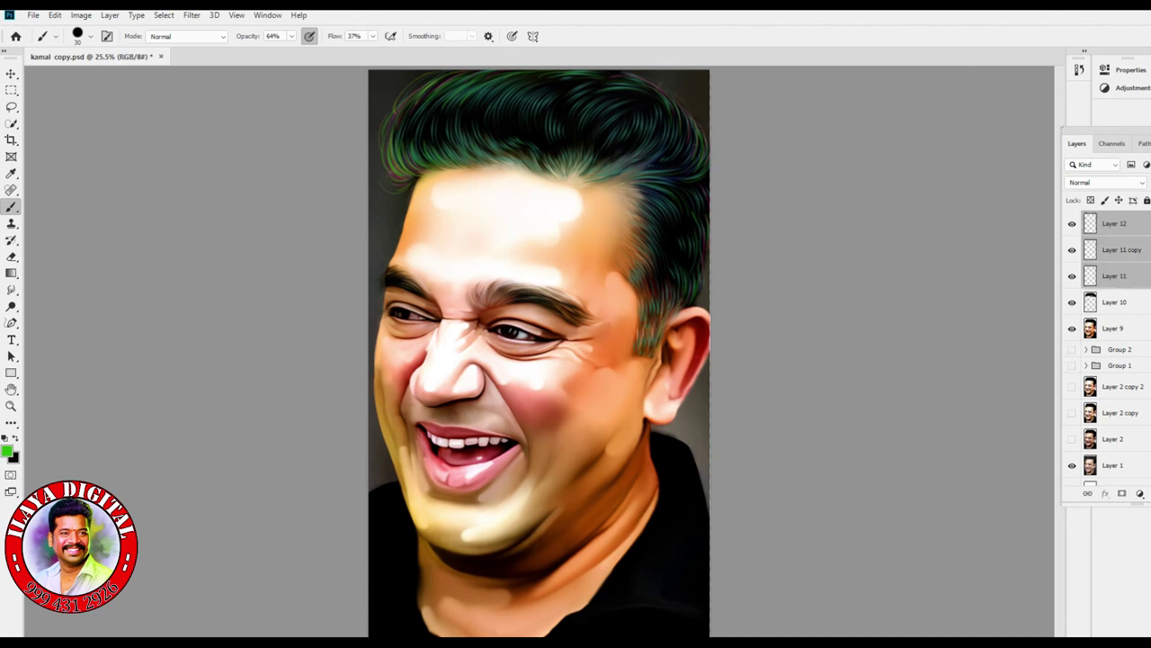
ctrl+click(1116, 301)
ctrl+click(1116, 328)
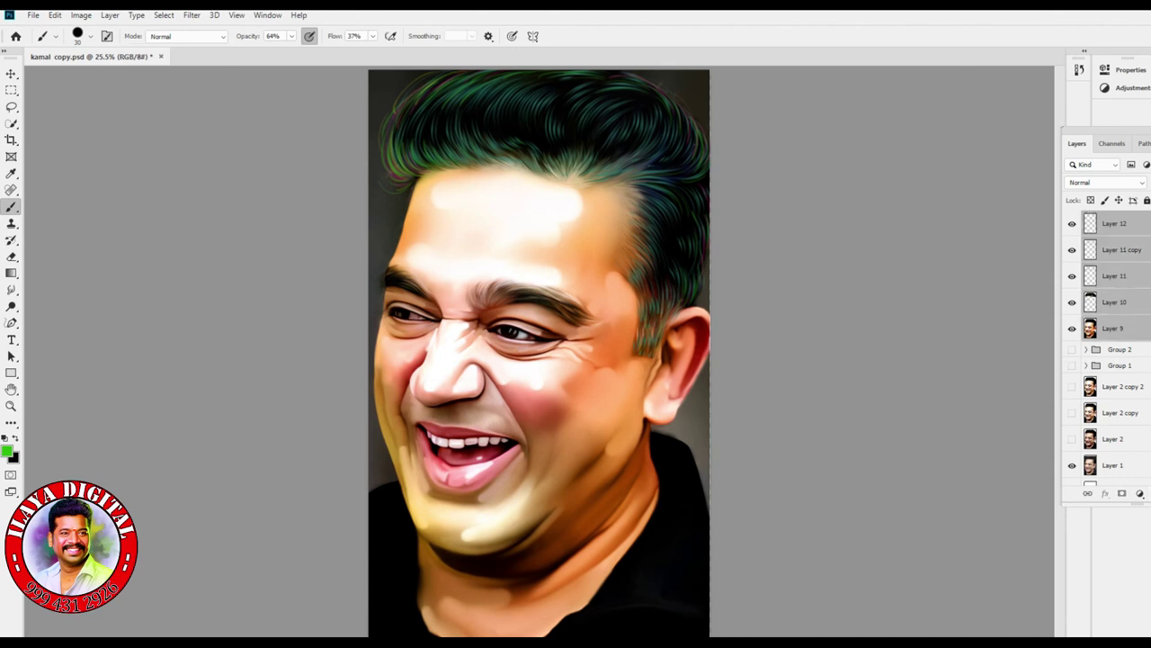
key(ctrl+g)
- Duplicate the new layer group and merge the copy into a single layer
key(ctrl+j)
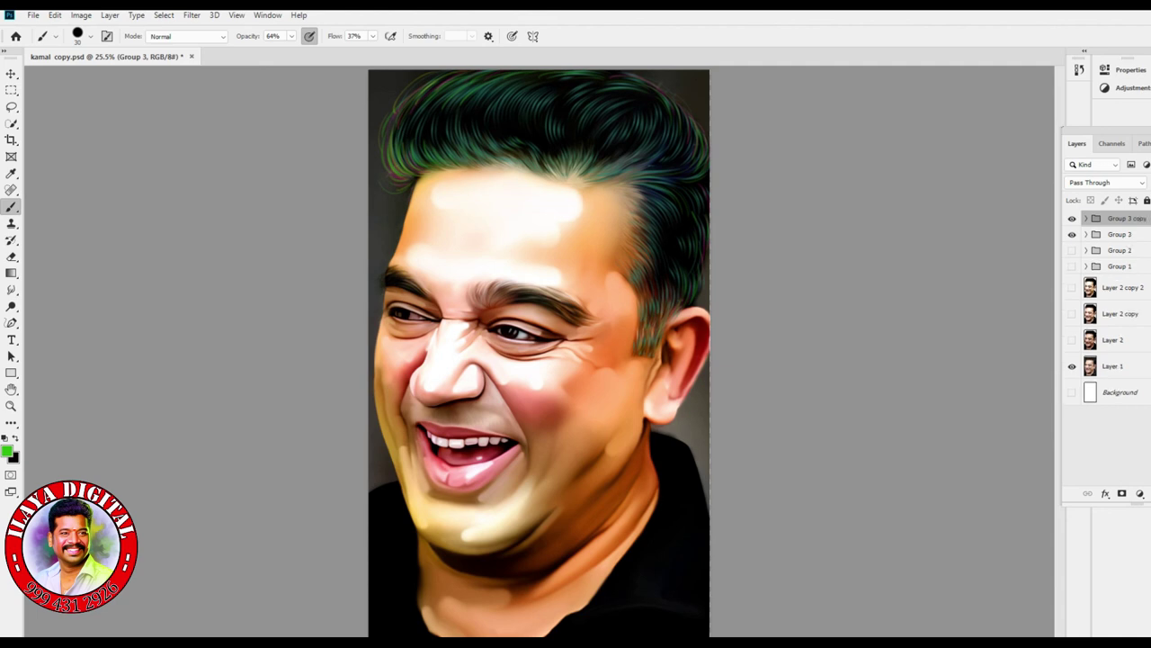
key(ctrl+e)
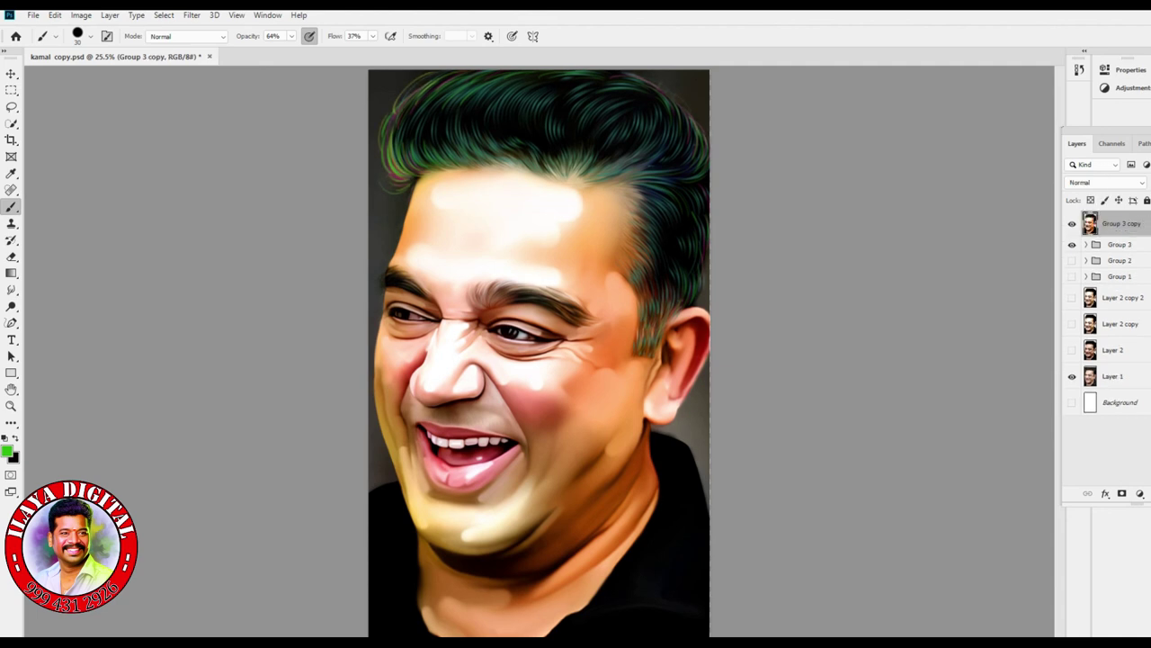
- Start a Brightness/Contrast adjustment on the merged Group 3 copy layer and set the contrast to 17
key(alt+i)
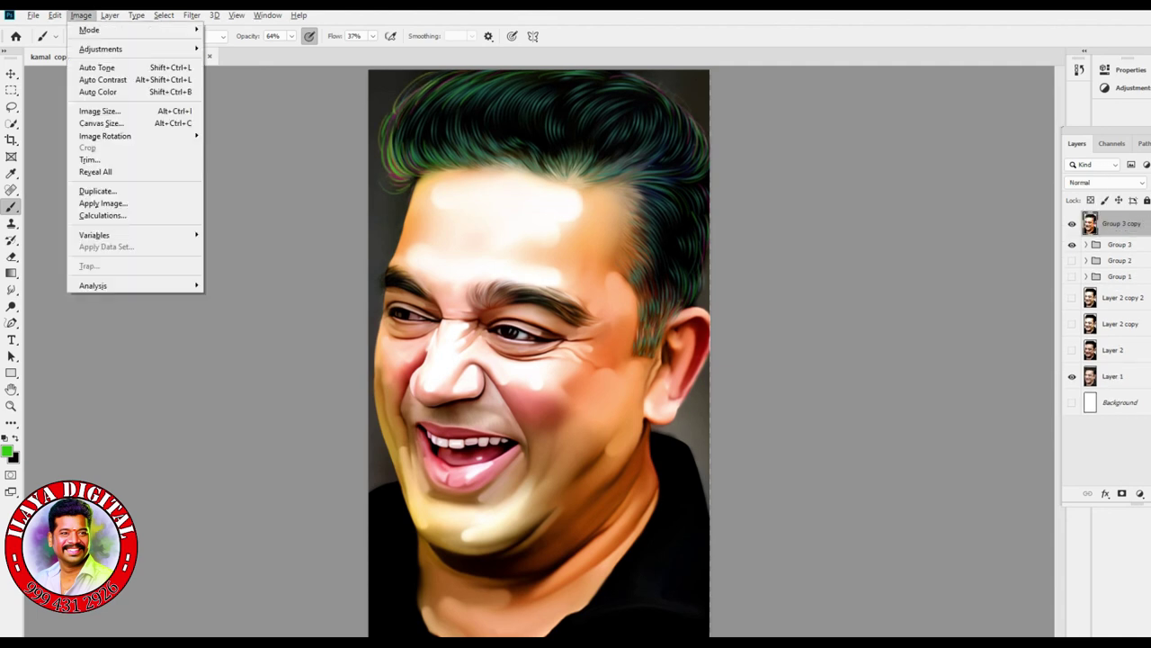
key(a)
key(Return)
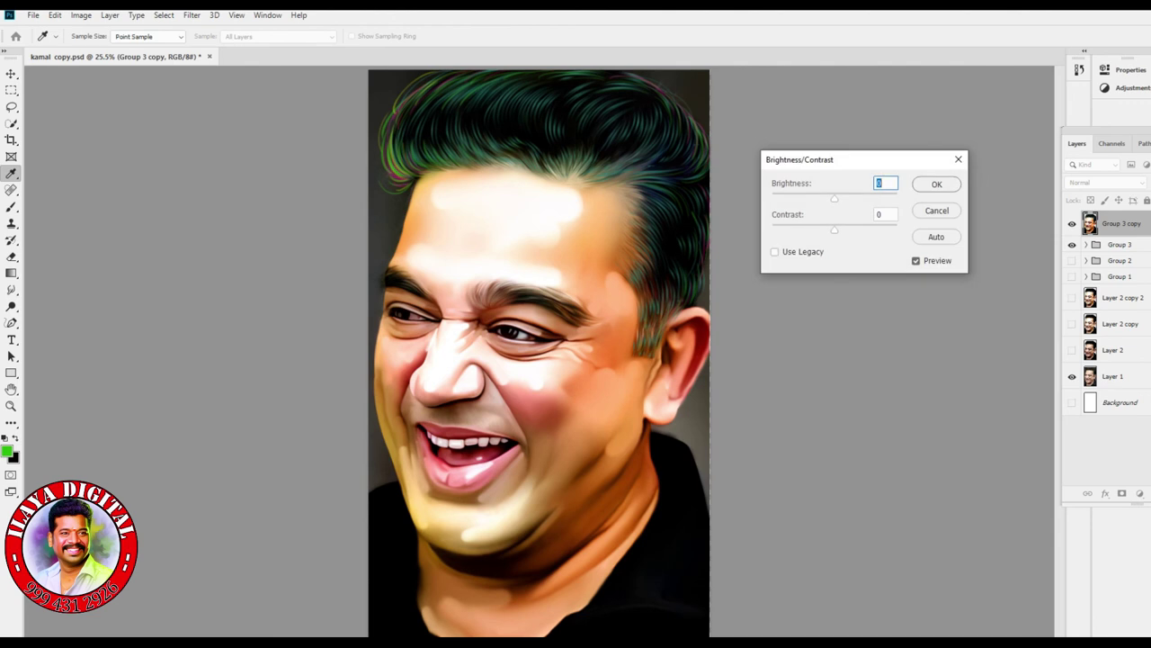
key(Tab)
key(shift+Up)
key(shift+Up)
key(shift+Up)
key(shift+Up)
key(shift+Up)
key(shift+Up)
key(shift+Up)
key(shift+Down)
key(shift+Down)
key(shift+Down)
key(shift+Down)
key(shift+Down)
key(shift+Down)
- Set the brightness to -20 and apply the Brightness/Contrast adjustment
key(shift+Tab)
key(shift+Down)
key(shift+Down)
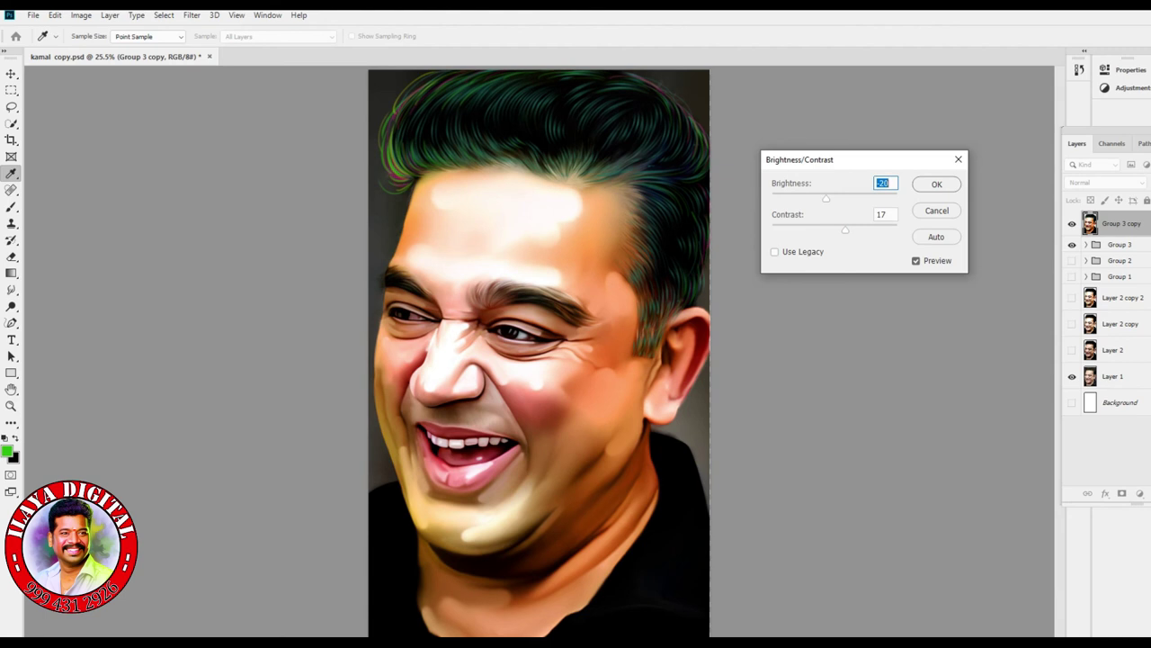
key(Return)
key(b)
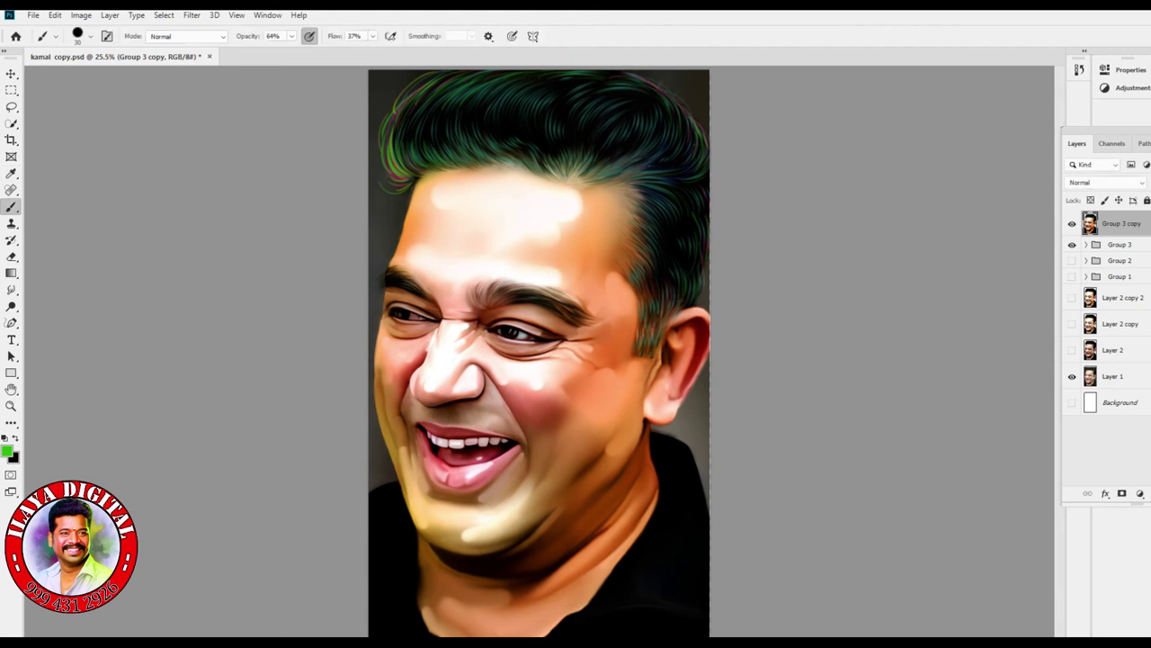
- Apply a Levels adjustment to Group 3 copy, slightly raising the black input level and fine-tuning the white input level
key(ctrl+l)
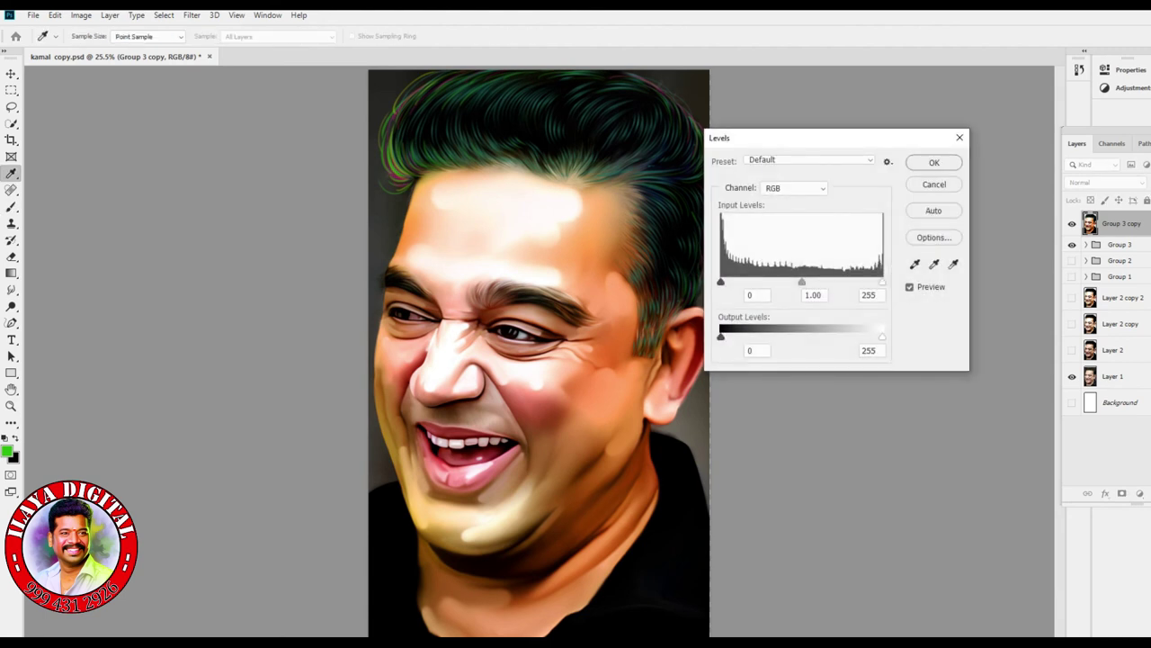
drag(721, 282, 724, 283)
drag(882, 282, 880, 282)
click(869, 295)
key(Up)
key(Up)
key(Up)
key(Return)
key(b)
- Start a Color Balance adjustment on Group 3 copy, shifting the midtones slightly towards yellow and adjusting the highlights
key(ctrl+b)
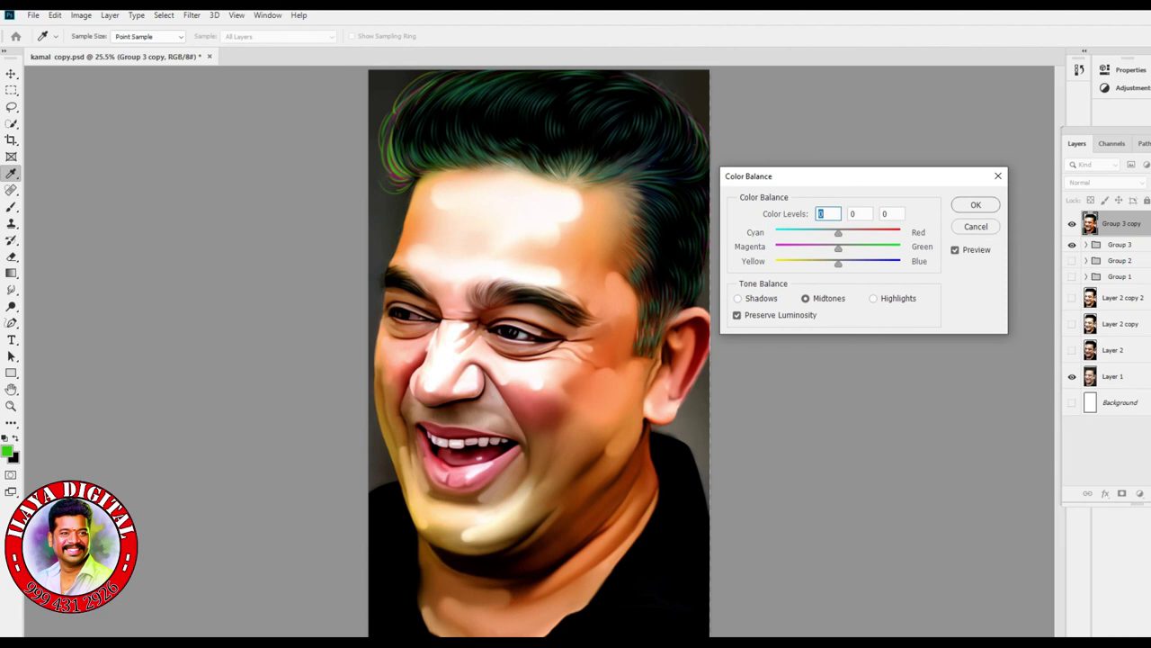
drag(836, 263, 831, 262)
click(889, 213)
click(872, 298)
drag(838, 233, 844, 262)
key(Tab)
key(Tab)
- Set the shadows' magenta-green level to -4 and apply the Color Balance adjustment
key(ctrl+1)
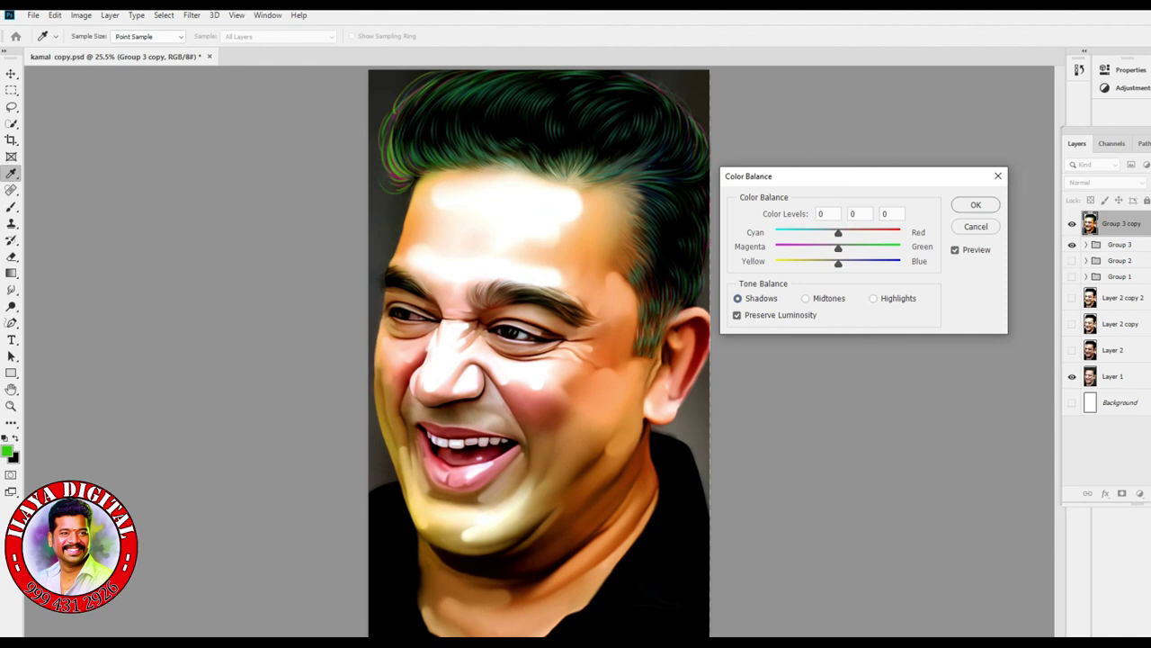
mouse_move(838, 248)
mouse_down()
mouse_move(850, 248)
mouse_move(808, 247)
mouse_move(829, 247)
mouse_up()
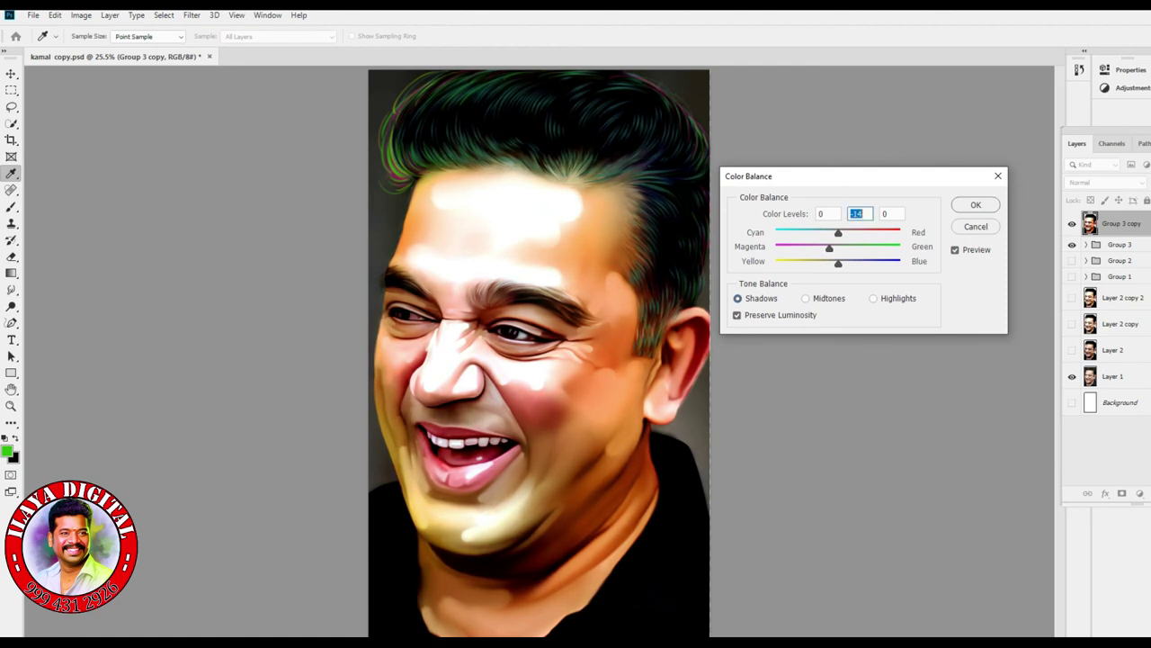
text(-4)
key(Return)
key(b)
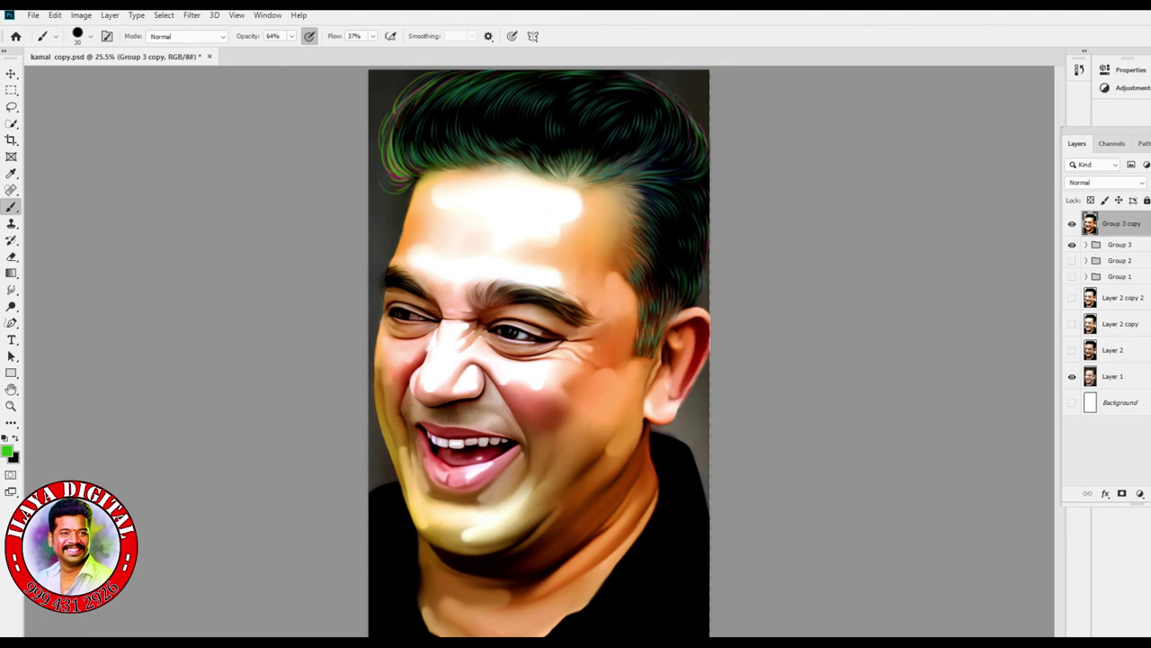
- Hide Group 3, toggle Group 3 copy to compare the painting with the original photo, and examine the face and hair up close
click(1072, 244)
click(1071, 223)
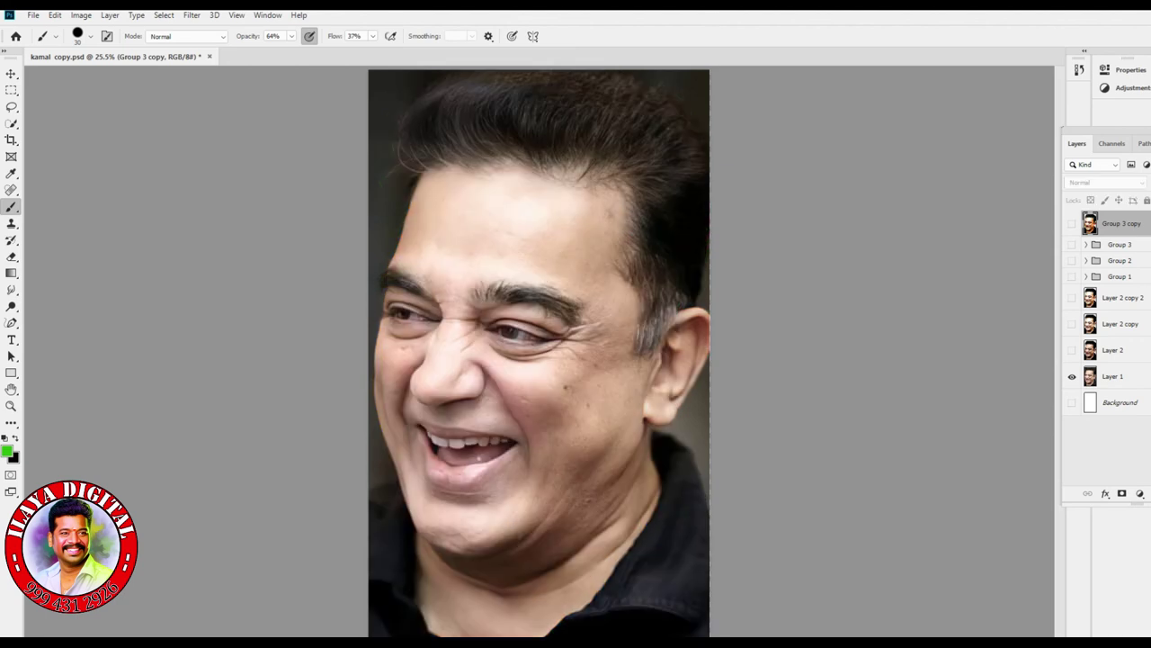
click(1071, 223)
click(1071, 223)
click(1071, 223)
click(1071, 223)
click(1071, 223)
click(1072, 223)
click(1071, 223)
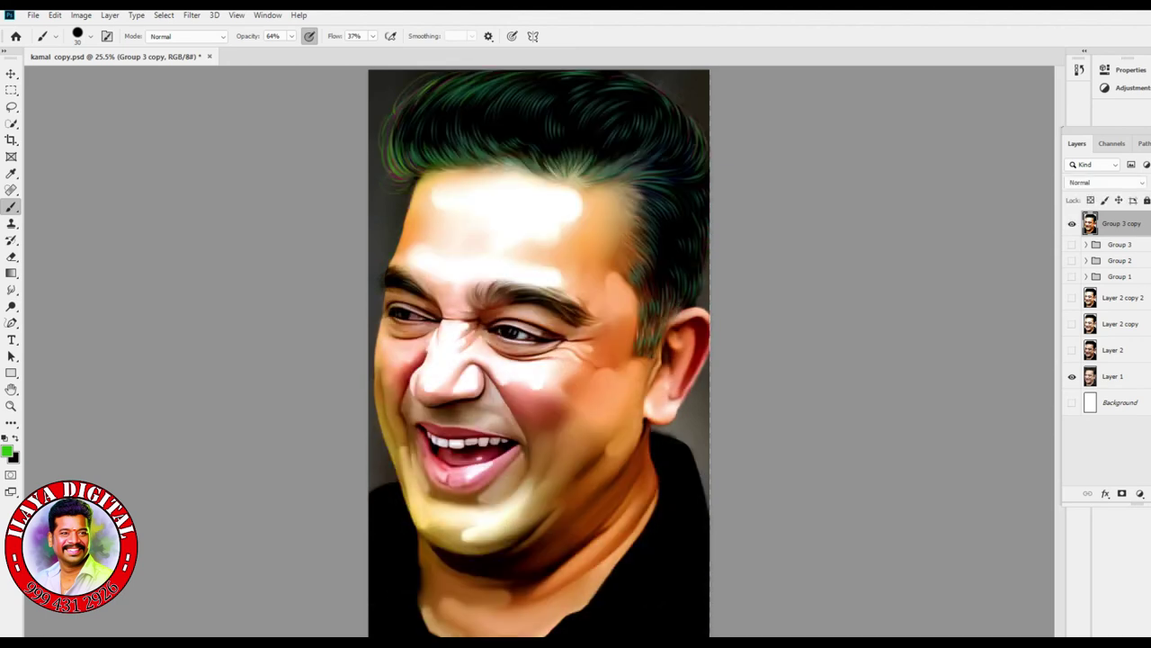
key(ctrl+plus)
key(ctrl+plus)
scroll(539, 351, up, 3)
scroll(540, 351, down, 4)
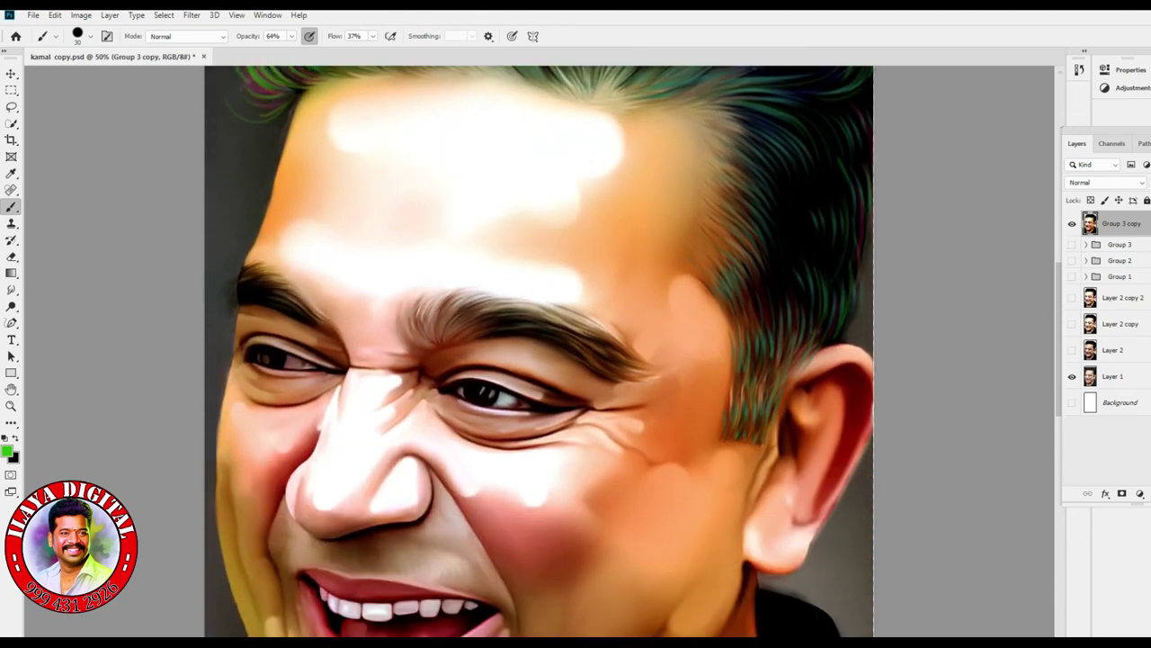
key(ctrl+0)
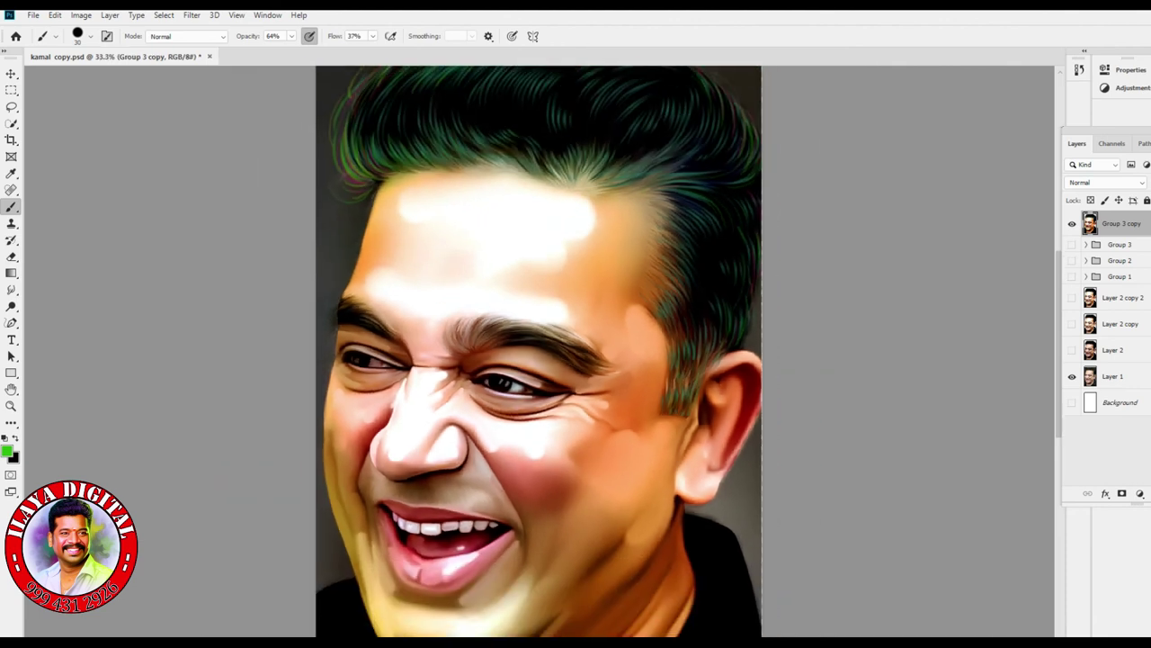